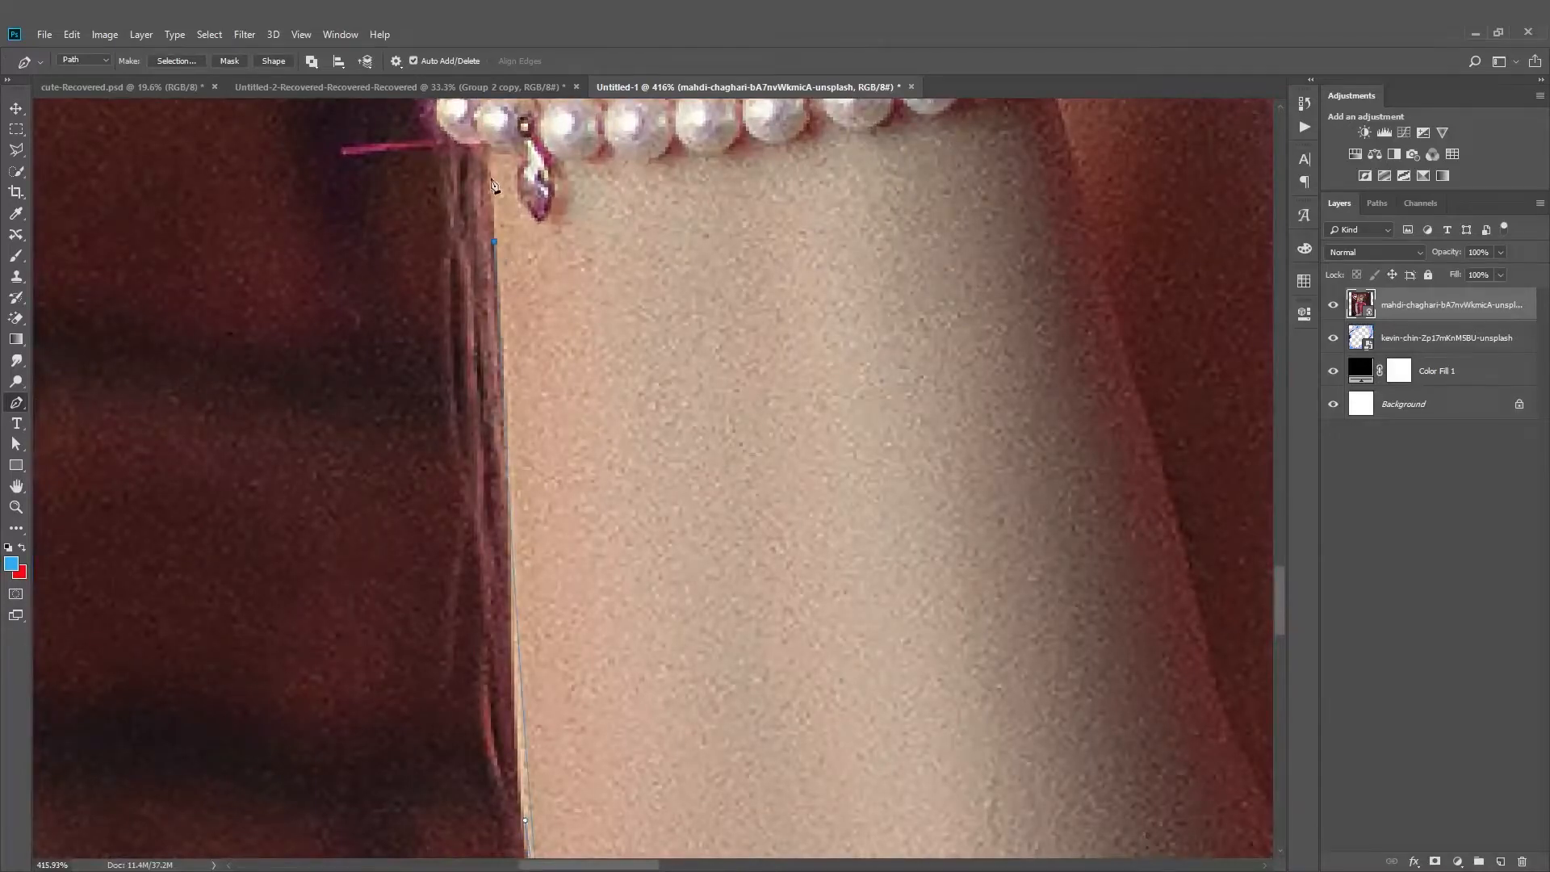
# Trace the pen path up the braceleted forearm, around the pearl bracelet and along the wrist to the pink glove's cuff
pyautogui.scroll(-5, 488, 153)
pyautogui.moveTo(487, 153); pyautogui.dragTo(526, 638)
pyautogui.scroll(7, 526, 638)
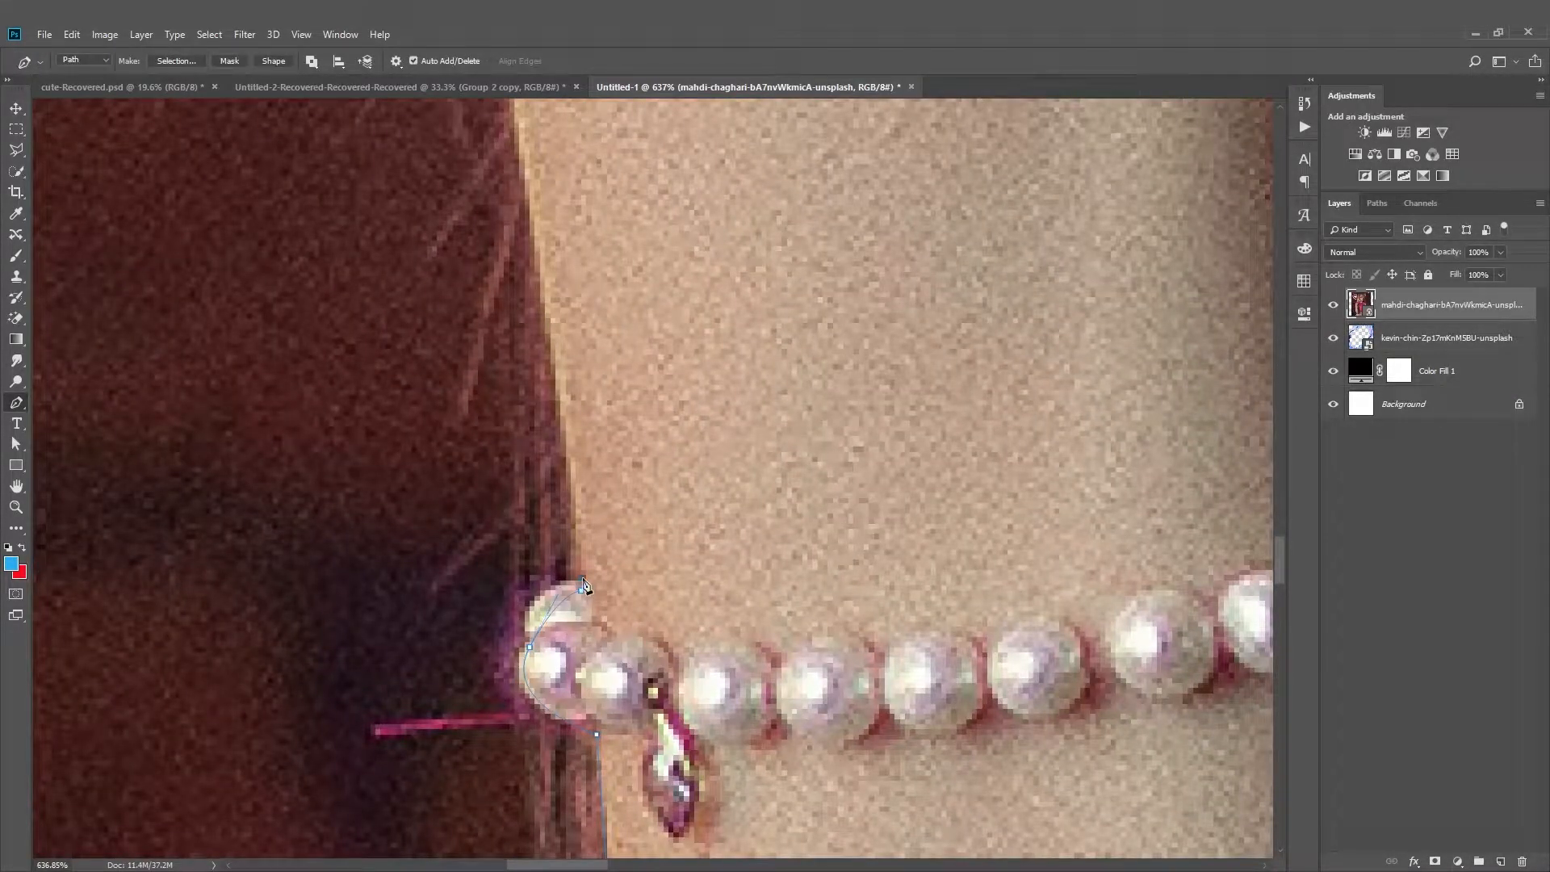
pyautogui.scroll(-6, 583, 583)
pyautogui.scroll(3, 565, 388)
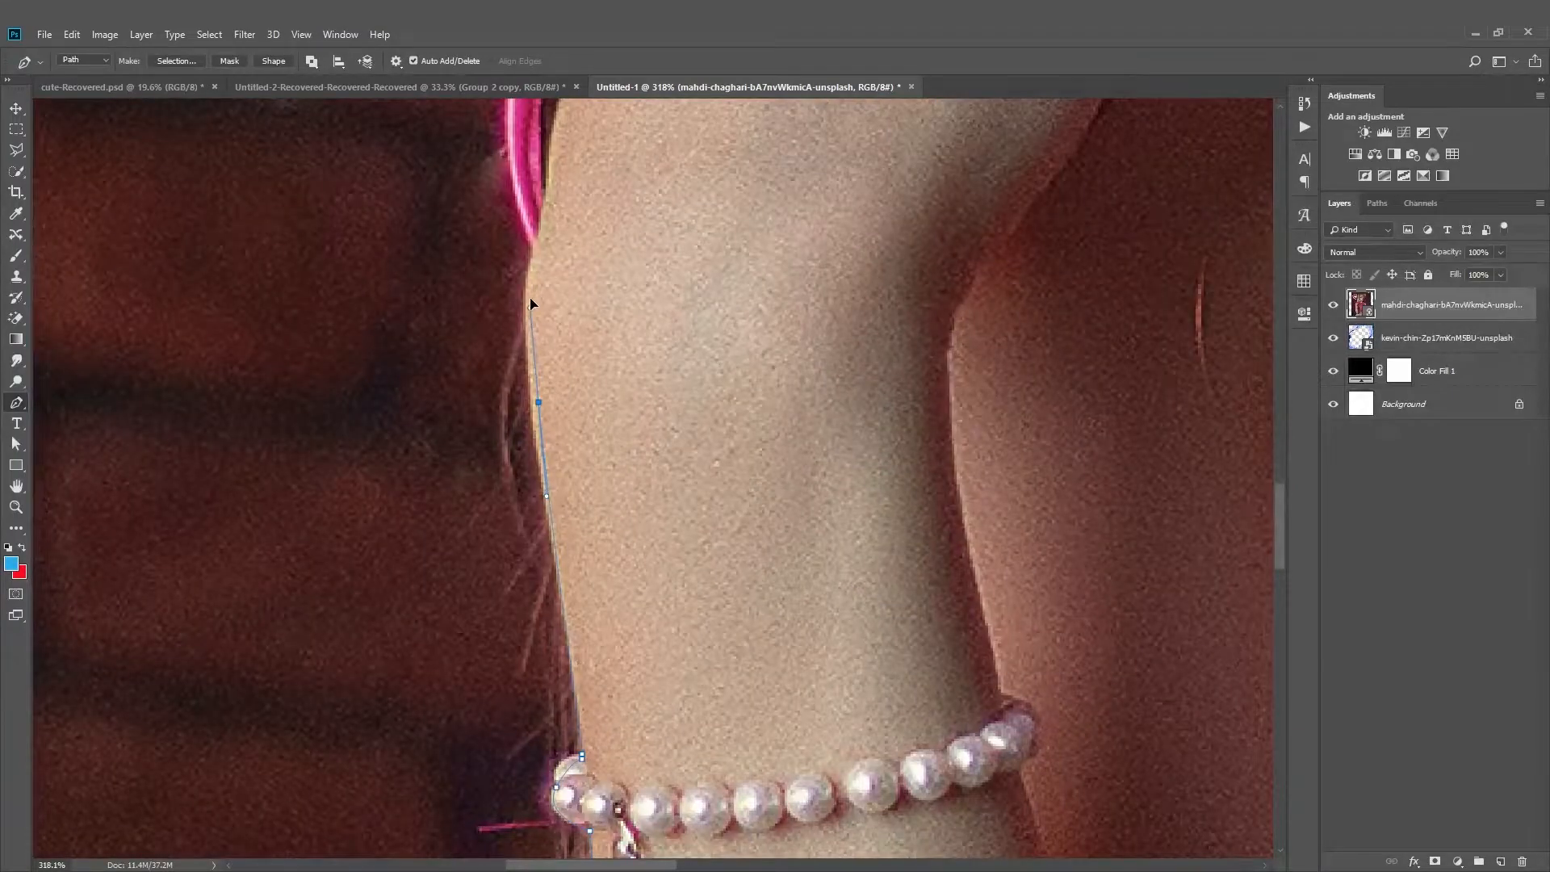
pyautogui.scroll(-4, 539, 239)
pyautogui.scroll(5, 563, 483)
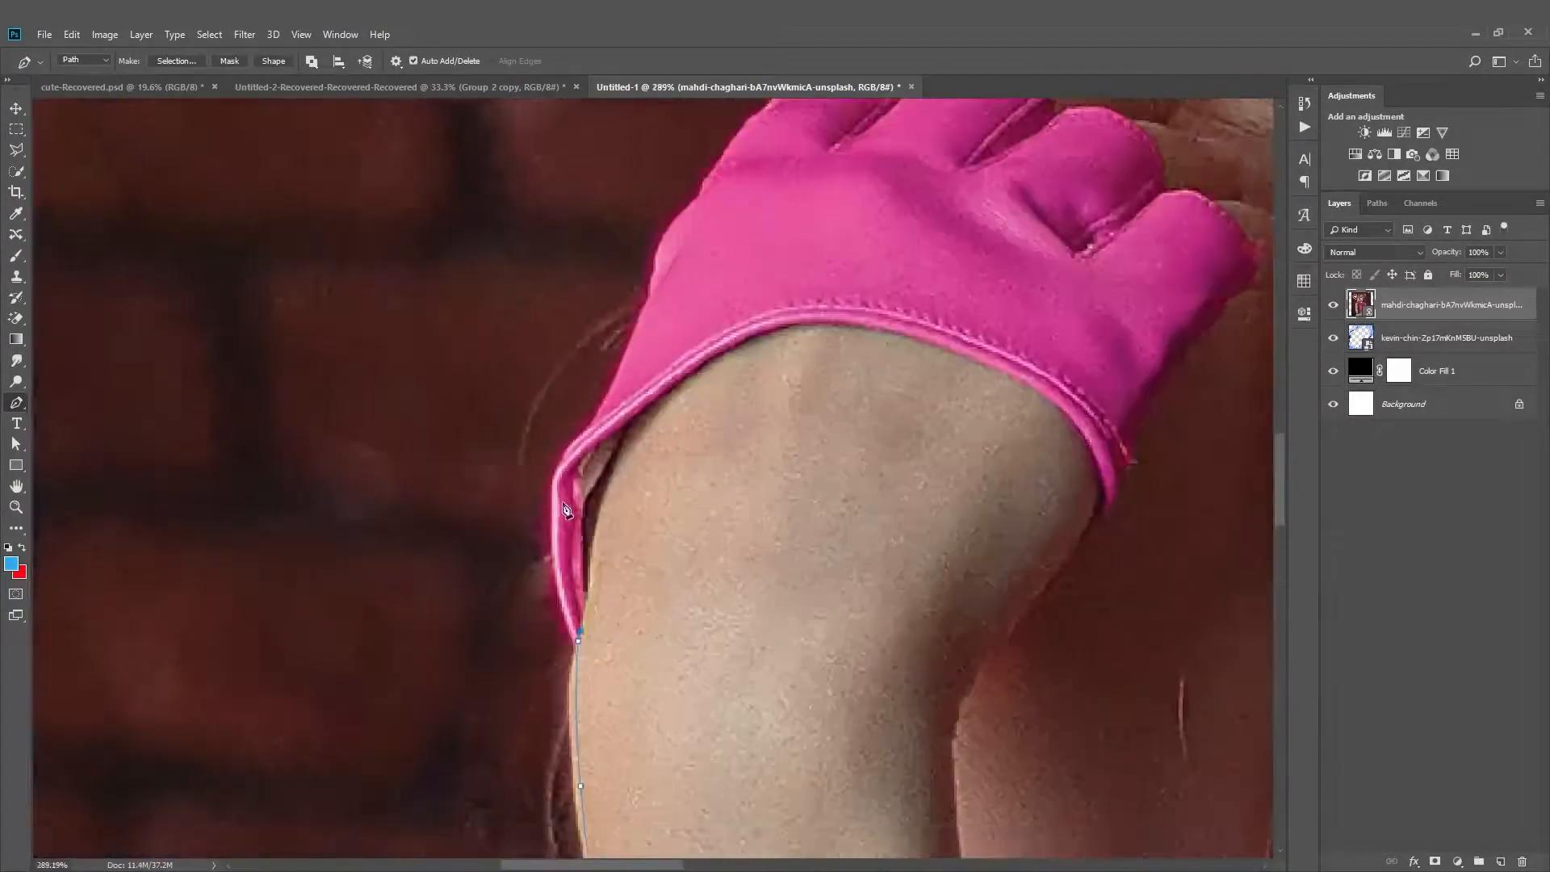
# Extend the pen path along the outer edge of the pink glove up to the fingertips beneath the hair
pyautogui.scroll(-4, 621, 356)
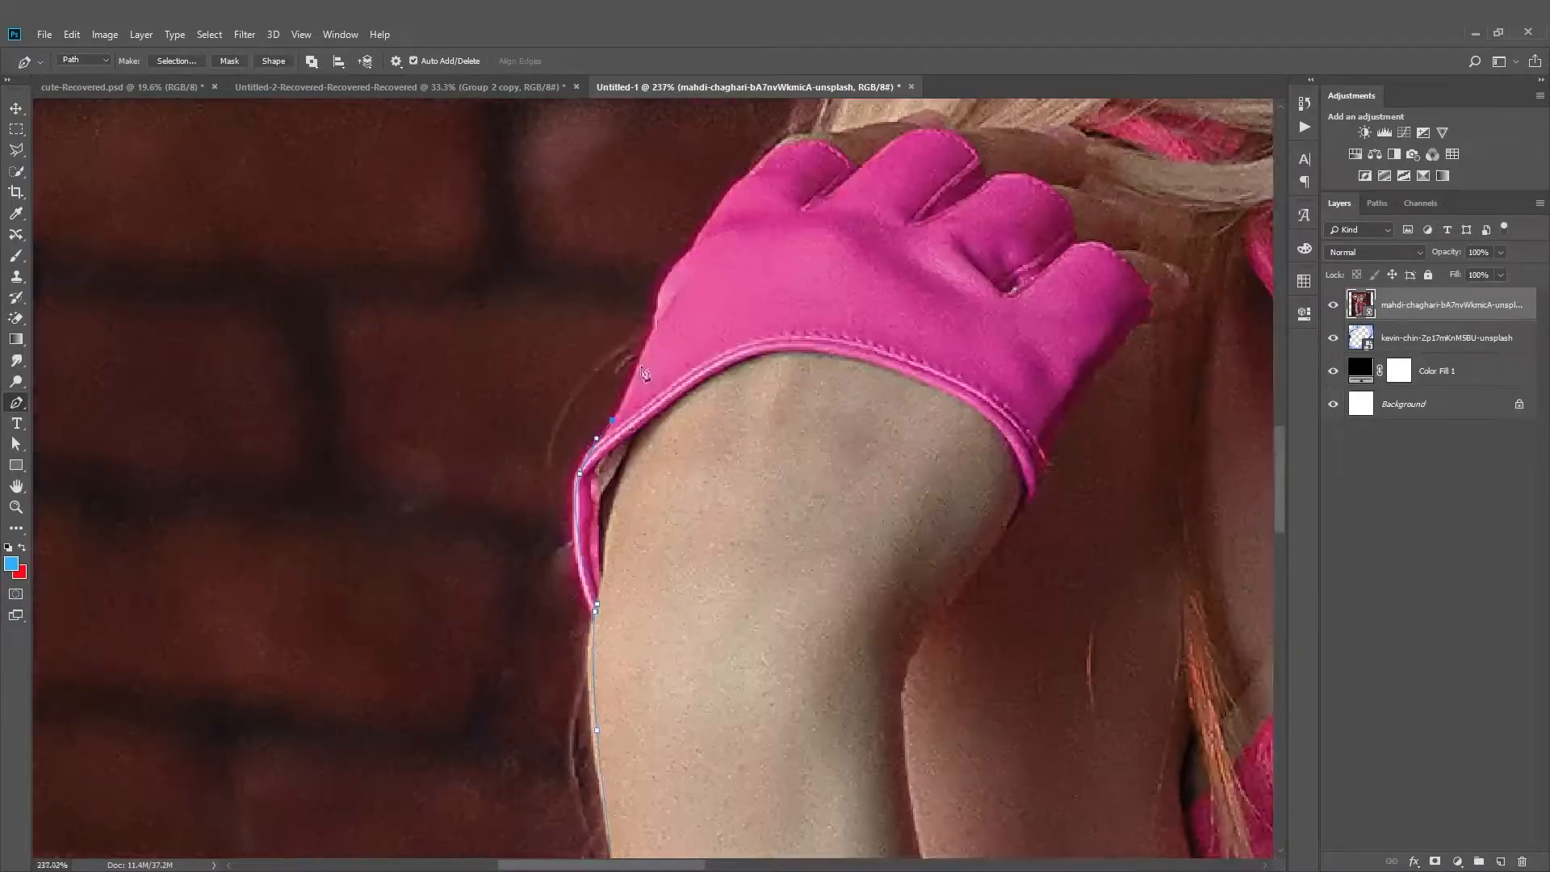
pyautogui.scroll(5, 633, 364)
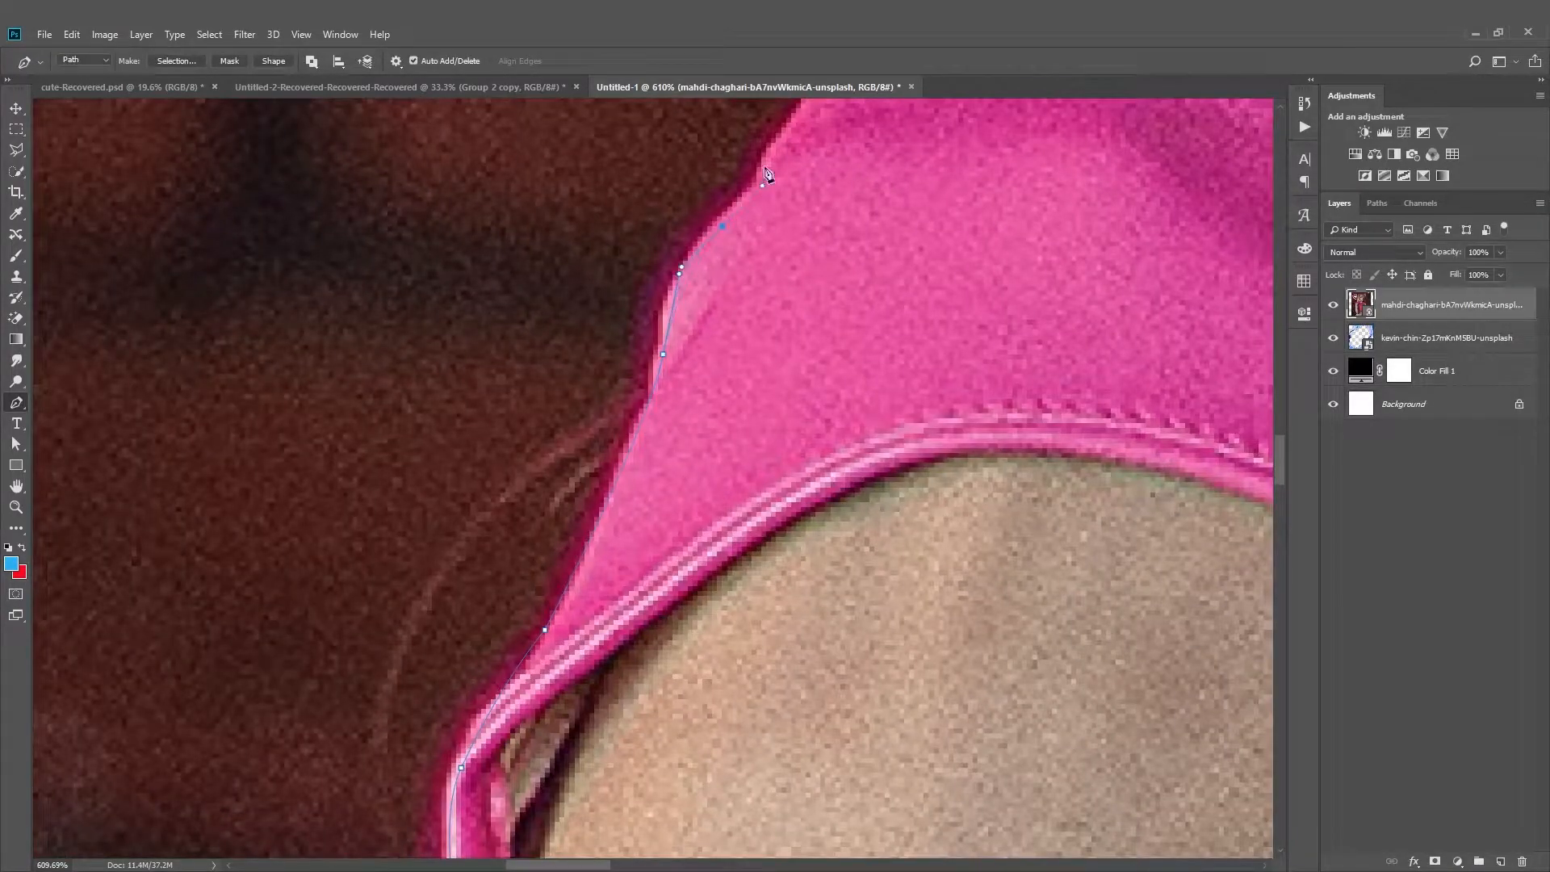
pyautogui.scroll(-4, 767, 173)
pyautogui.scroll(5, 694, 267)
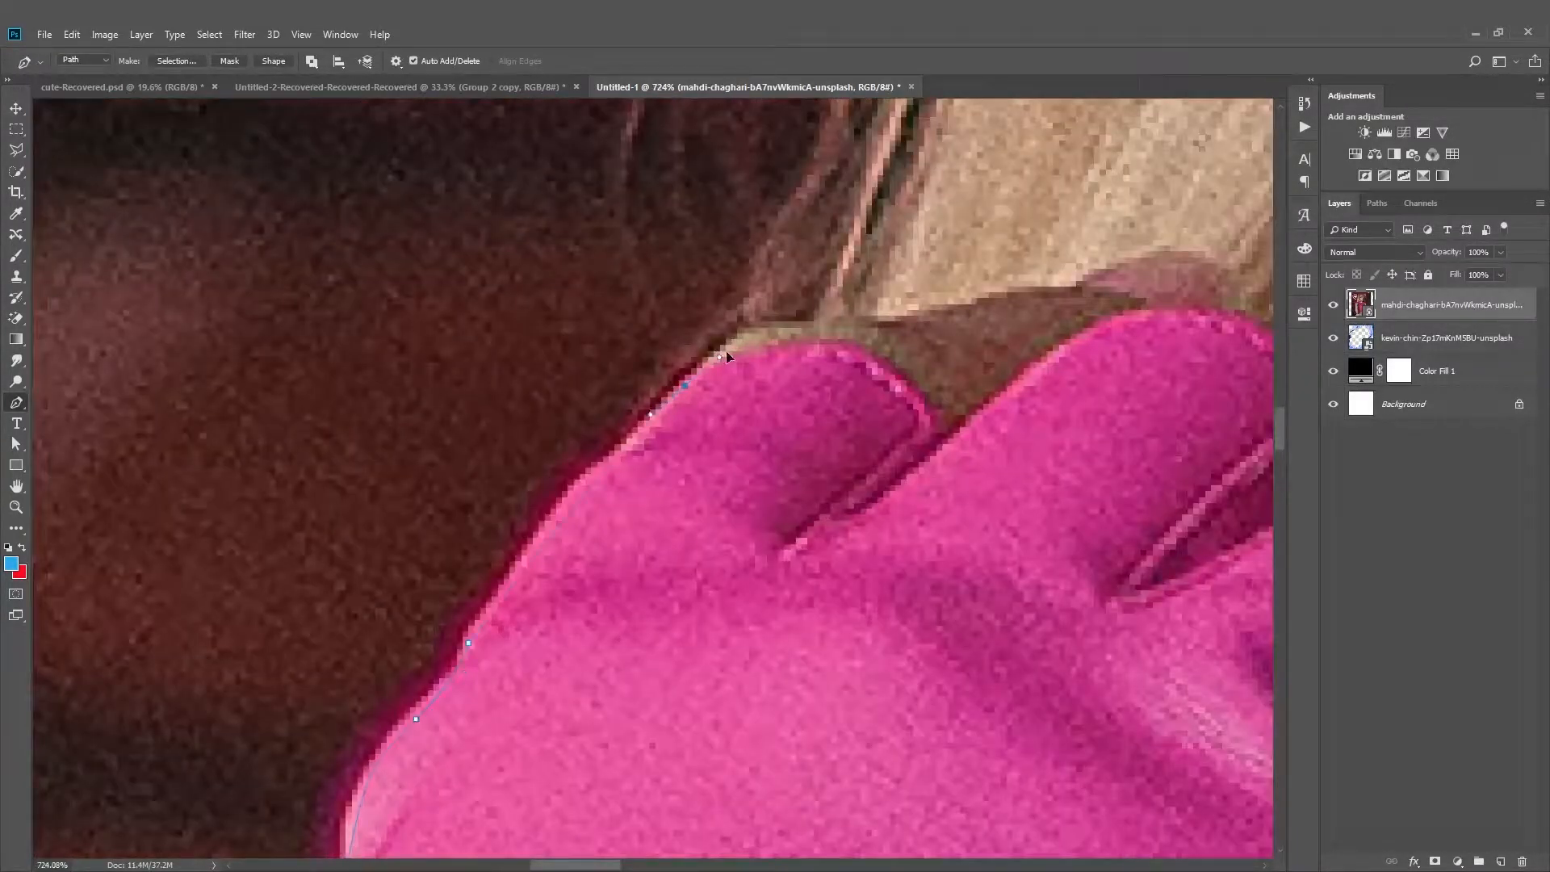
pyautogui.scroll(-5, 846, 315)
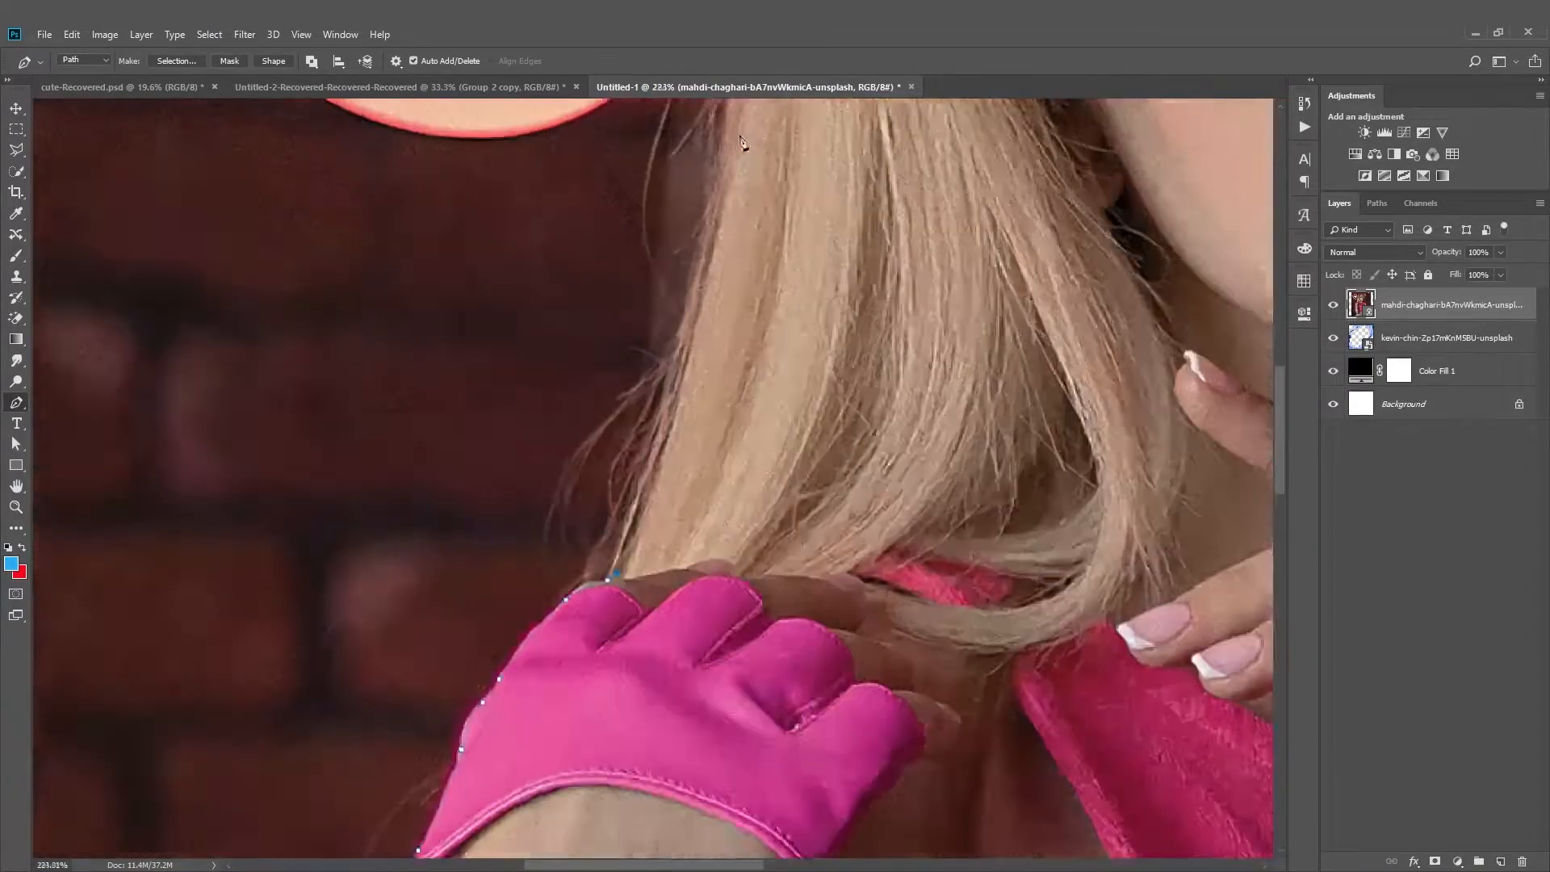
# Trace the outer edge of the hair beside the neon lips, from the gloved fingers up to the crown
pyautogui.scroll(3, 706, 290)
pyautogui.scroll(-5, 710, 121)
pyautogui.scroll(3, 731, 266)
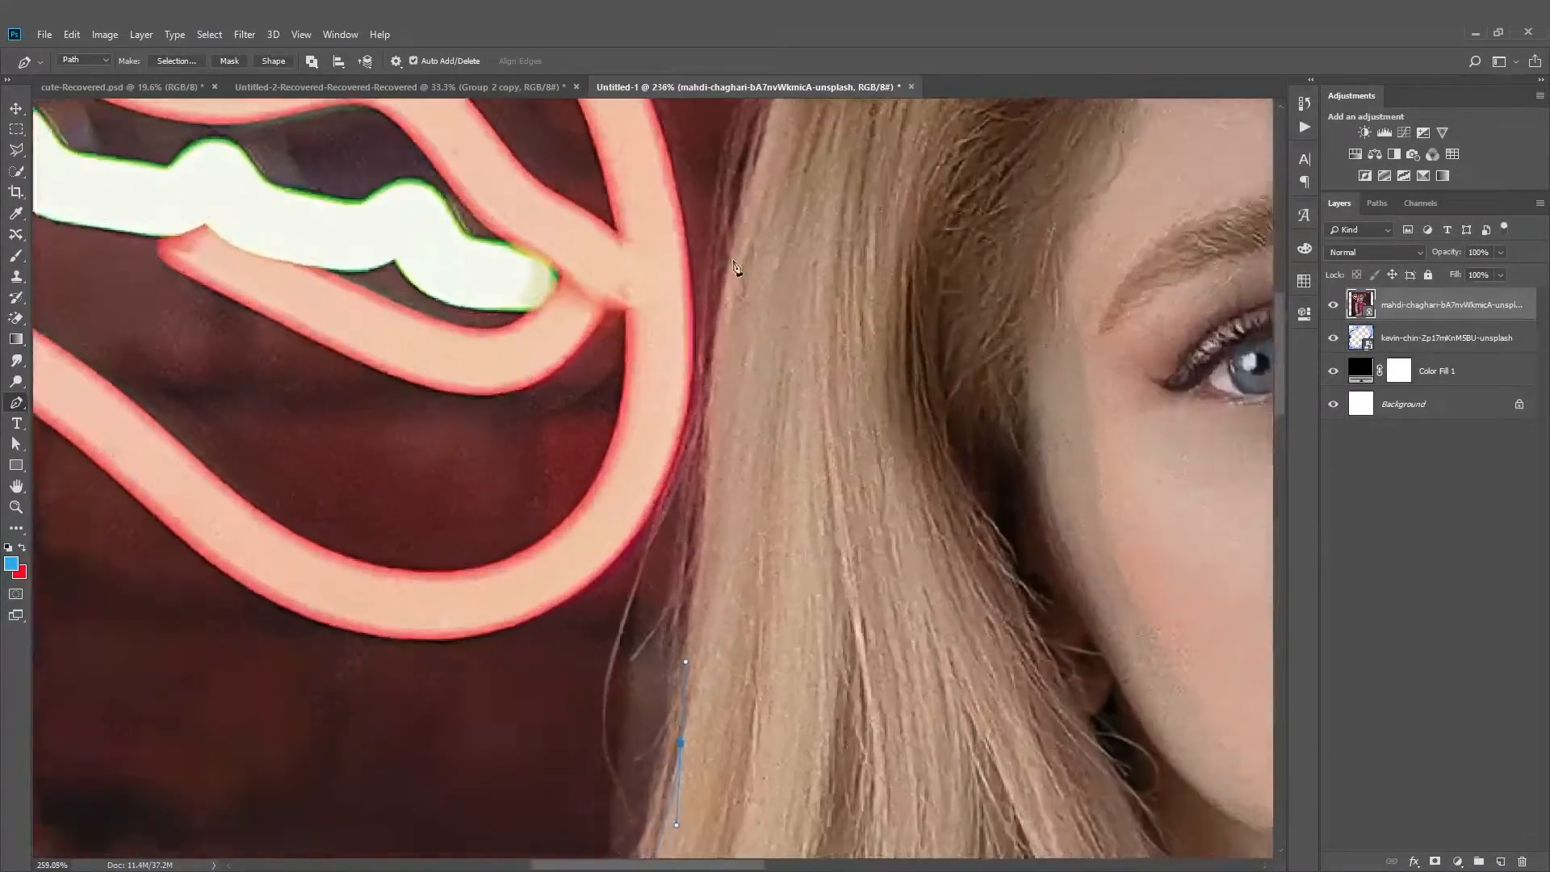
pyautogui.scroll(-1, 669, 562)
pyautogui.scroll(-2, 669, 561)
pyautogui.scroll(3, 939, 216)
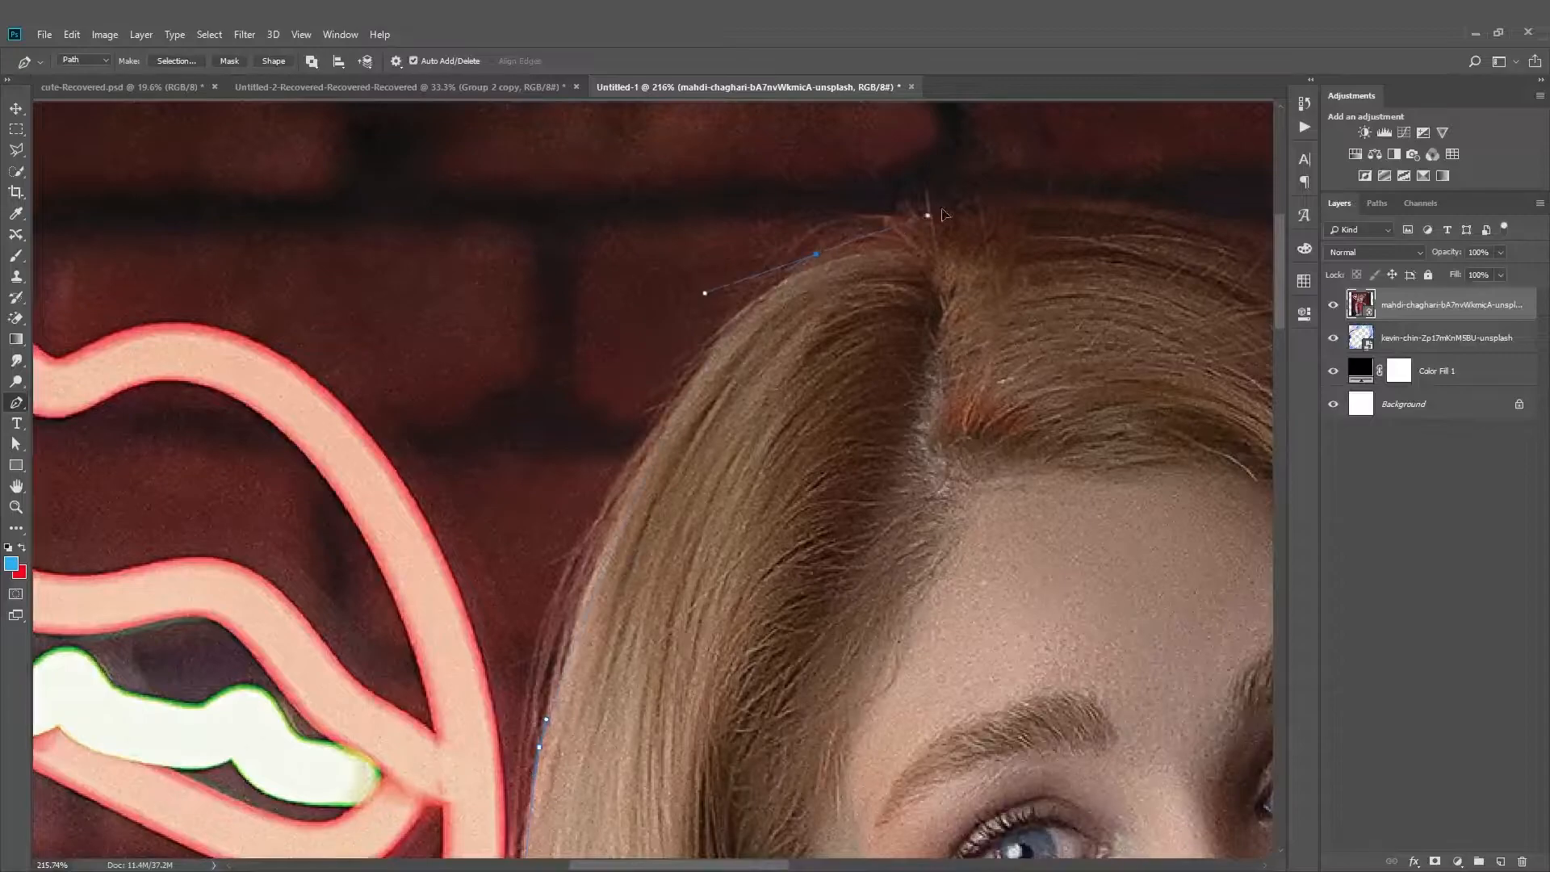
# Continue the pen path over the crown of the head and down the opposite side of the hair
pyautogui.scroll(-3, 594, 348)
pyautogui.scroll(3, 899, 284)
pyautogui.moveTo(910, 470); pyautogui.dragTo(1051, 771)
pyautogui.click(1028, 813)
pyautogui.scroll(-3, 834, 462)
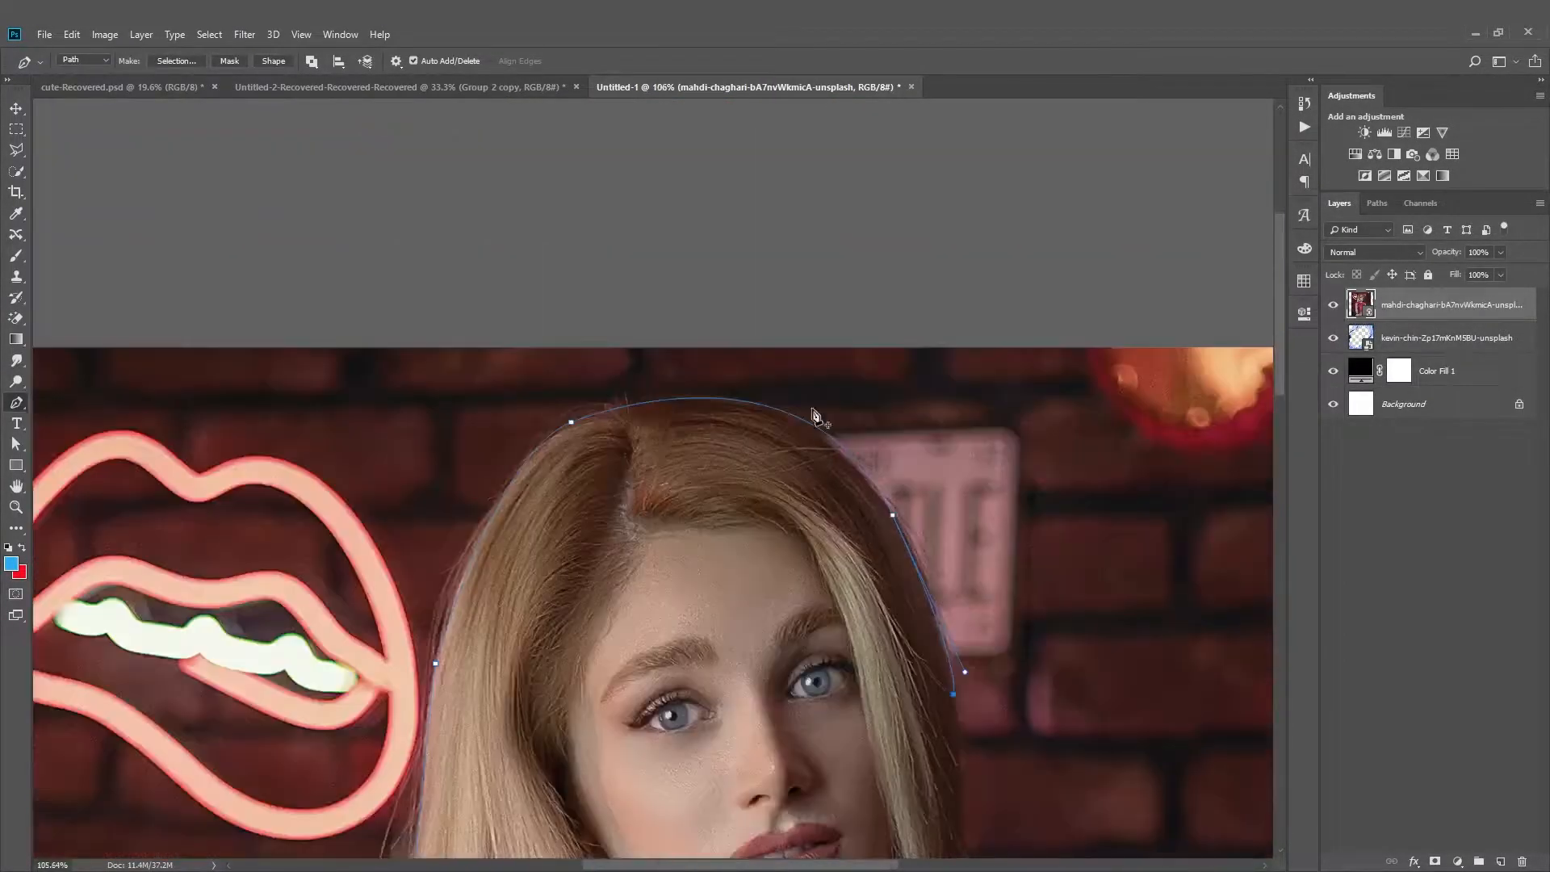
# Trace the straight outer edge of the hair from cheek level down to just above the shoulder
pyautogui.scroll(-2, 960, 650)
pyautogui.scroll(3, 832, 545)
pyautogui.scroll(-3, 810, 356)
pyautogui.scroll(3, 775, 388)
pyautogui.scroll(2, 747, 404)
pyautogui.click(725, 440)
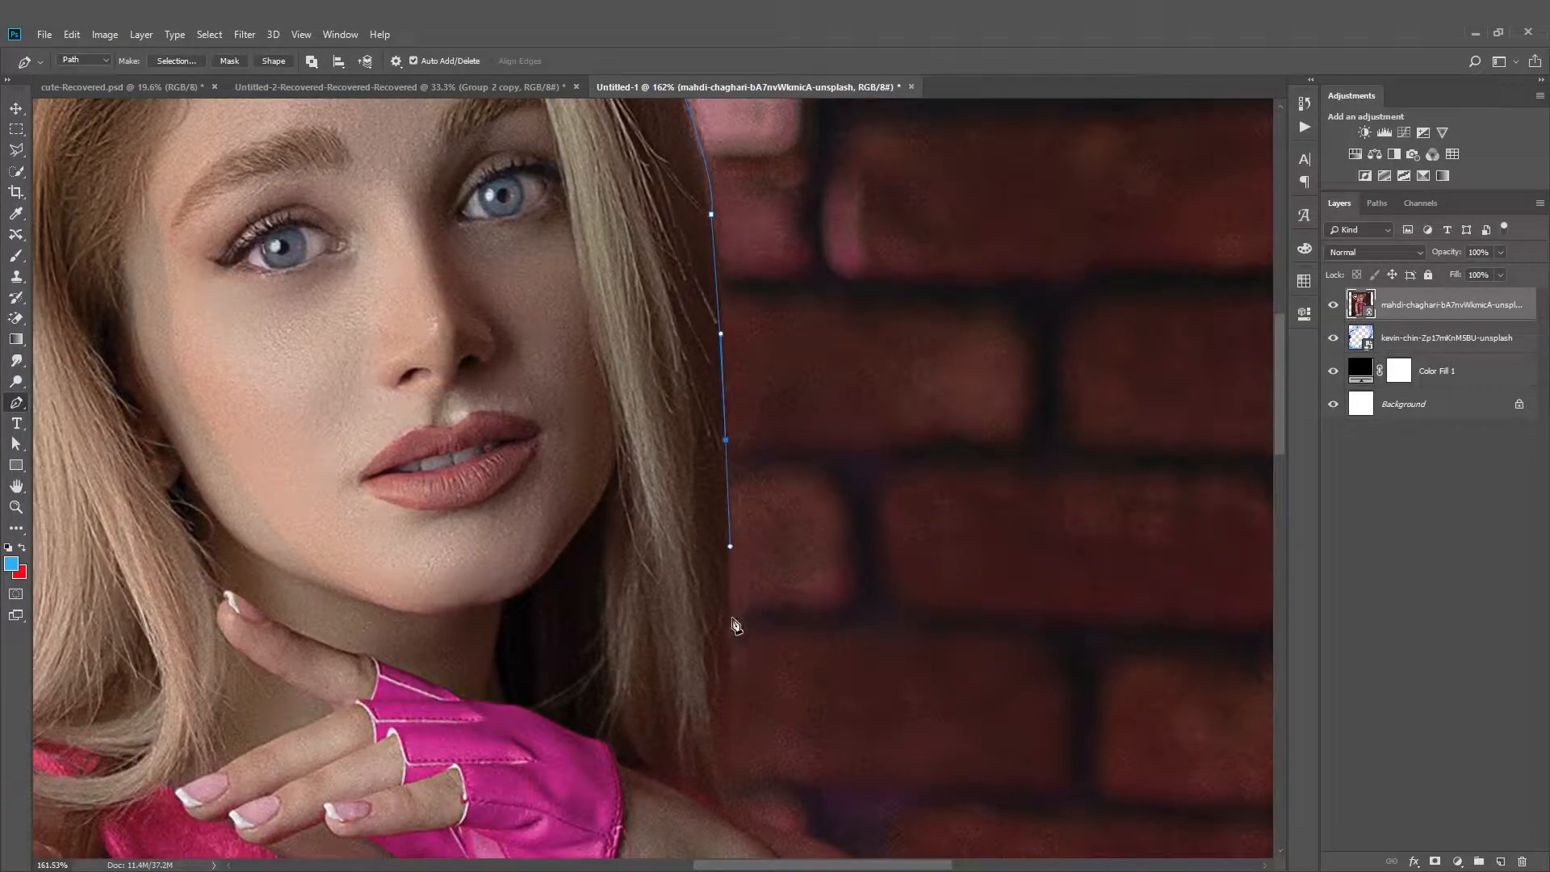
pyautogui.click(733, 625)
pyautogui.scroll(-2, 733, 637)
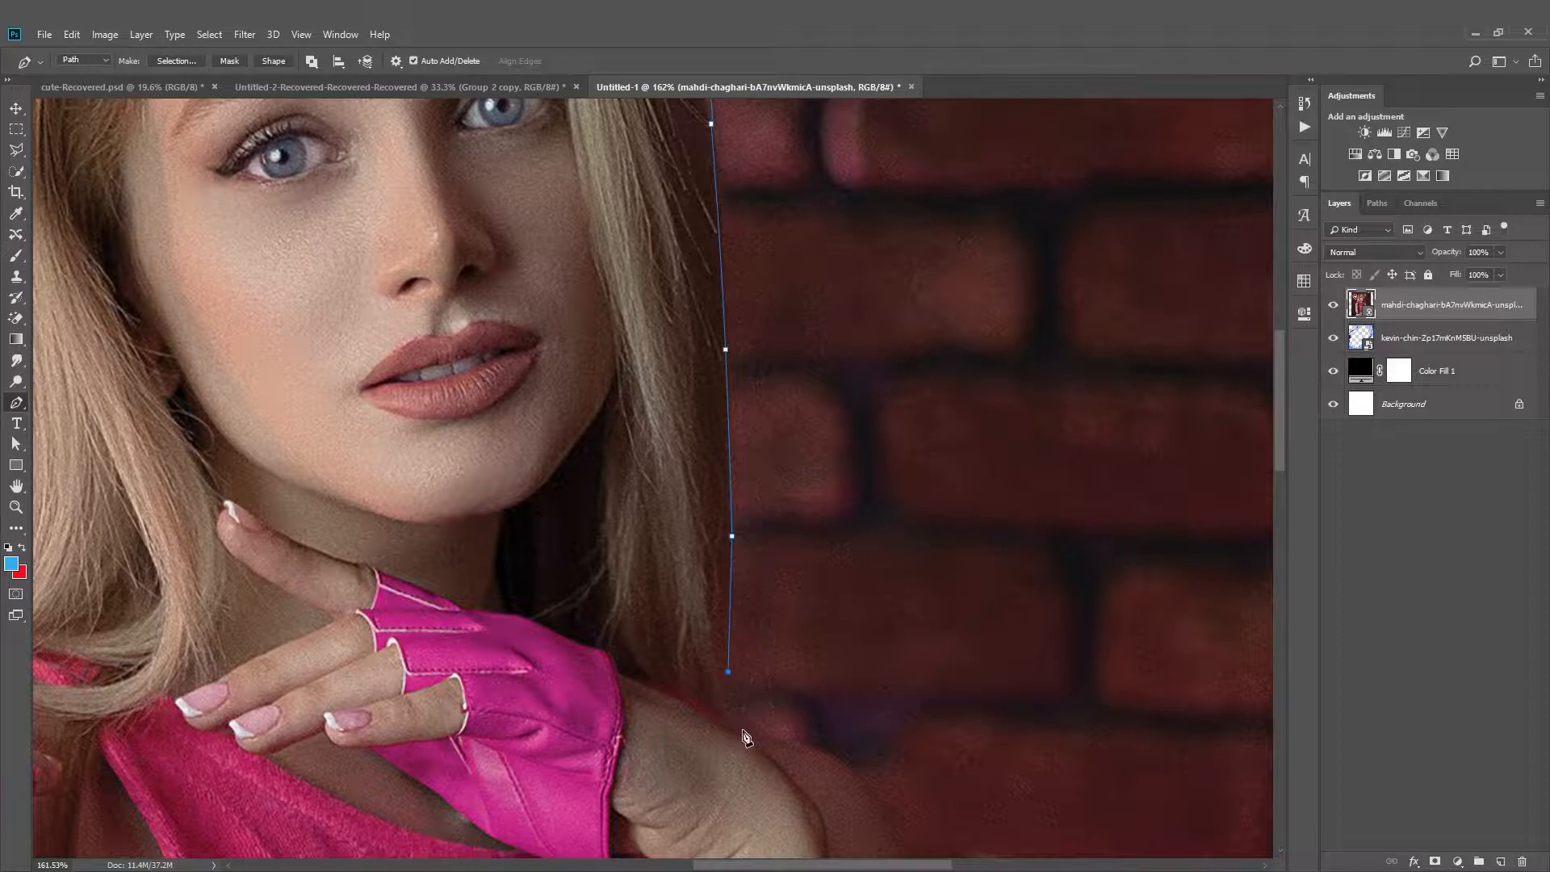
# Curve the pen path around the shoulder and down the upper arm, redoing the misplaced curve point
pyautogui.moveTo(775, 743); pyautogui.dragTo(785, 744)
pyautogui.scroll(-8, 847, 737)
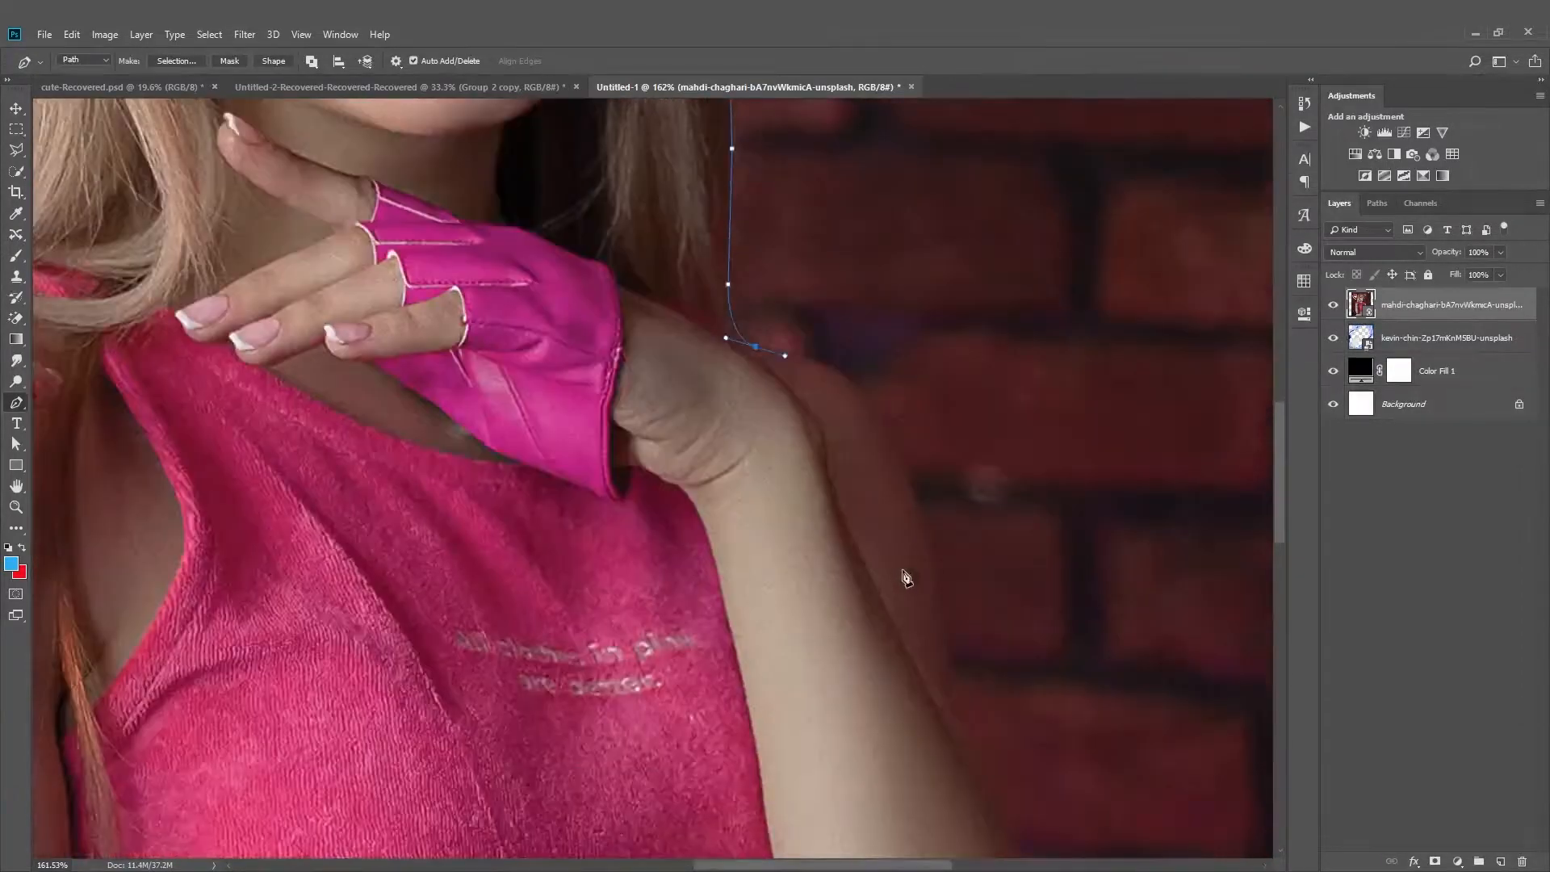
pyautogui.scroll(5, 928, 529)
pyautogui.moveTo(927, 522); pyautogui.dragTo(962, 749)
pyautogui.hotkey('ctrl', 'z')
pyautogui.moveTo(903, 488); pyautogui.dragTo(972, 746)
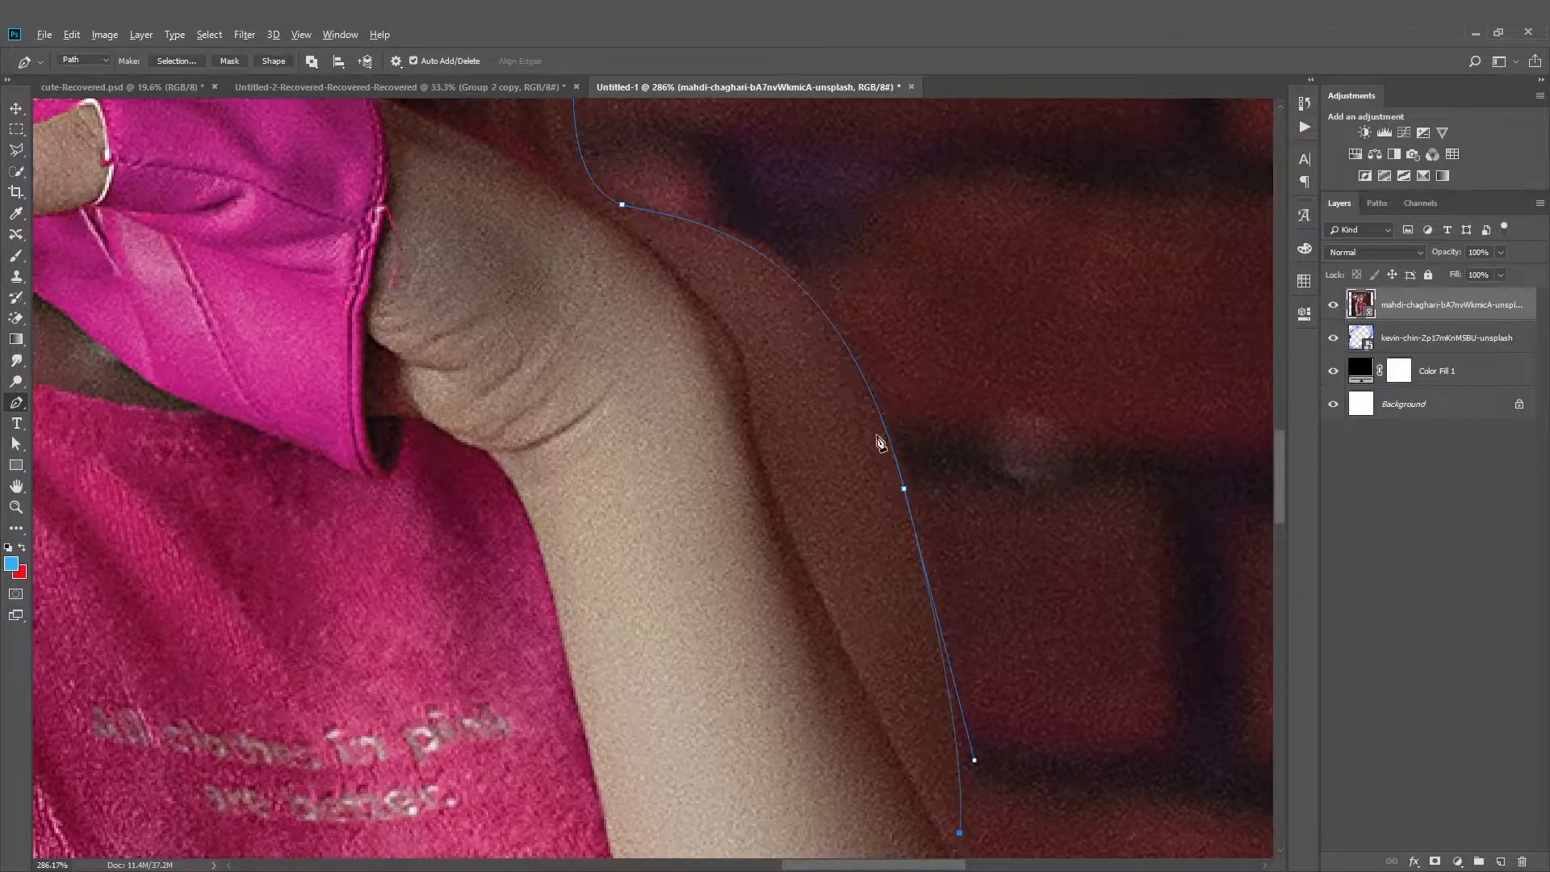
pyautogui.scroll(-6, 880, 443)
pyautogui.scroll(5, 931, 673)
pyautogui.scroll(-5, 911, 595)
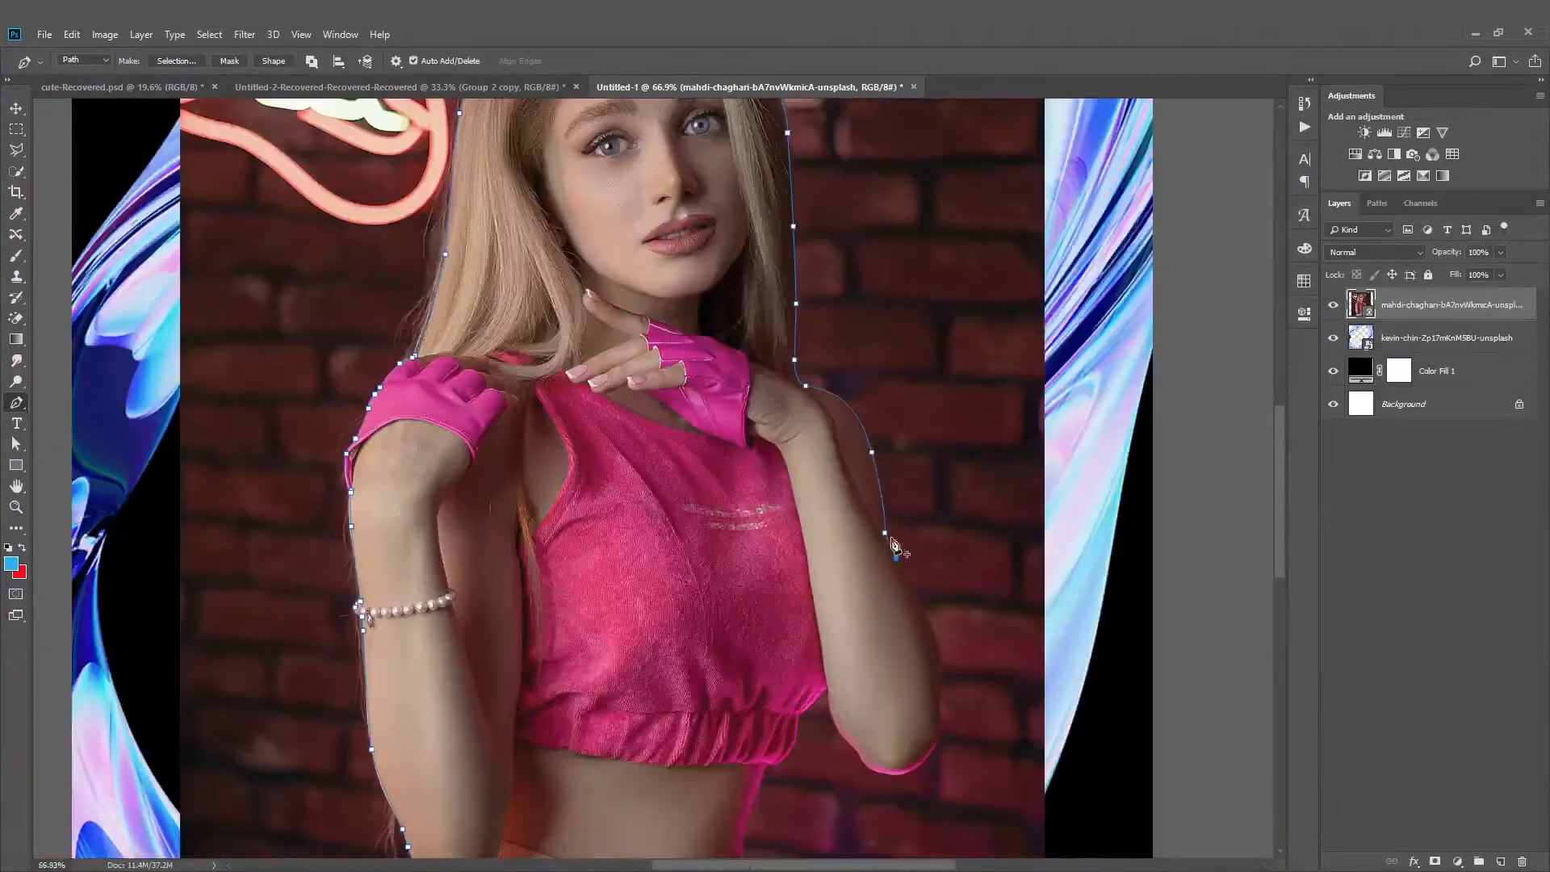
# Trace the outer forearm, around the pink-lit elbow and up its inner edge to the crop top
pyautogui.scroll(4, 948, 643)
pyautogui.scroll(-5, 823, 464)
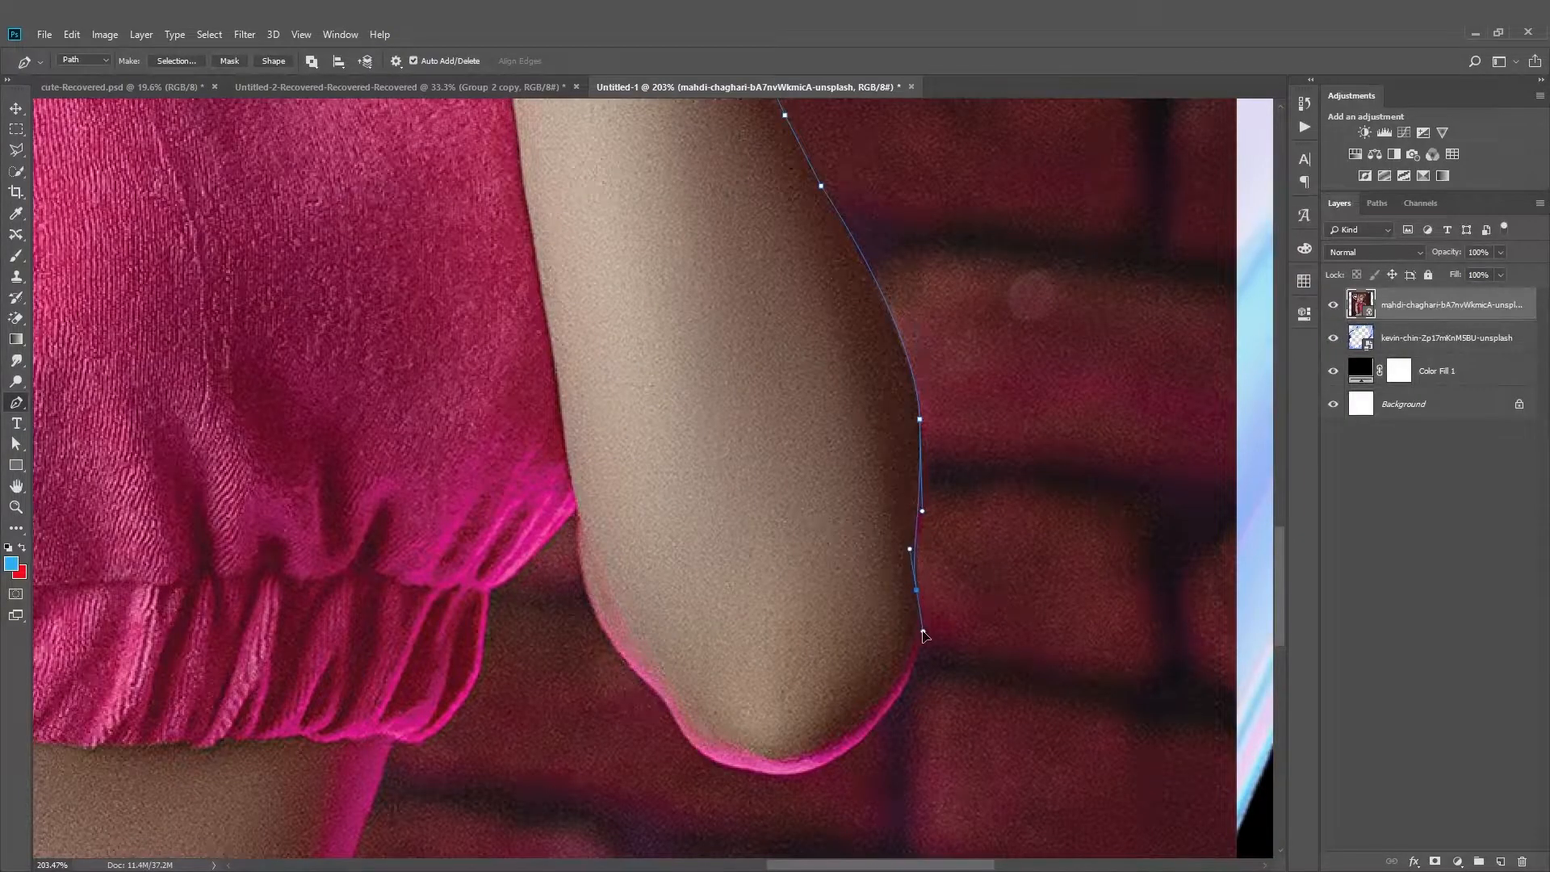
pyautogui.scroll(-2, 913, 606)
pyautogui.scroll(4, 888, 566)
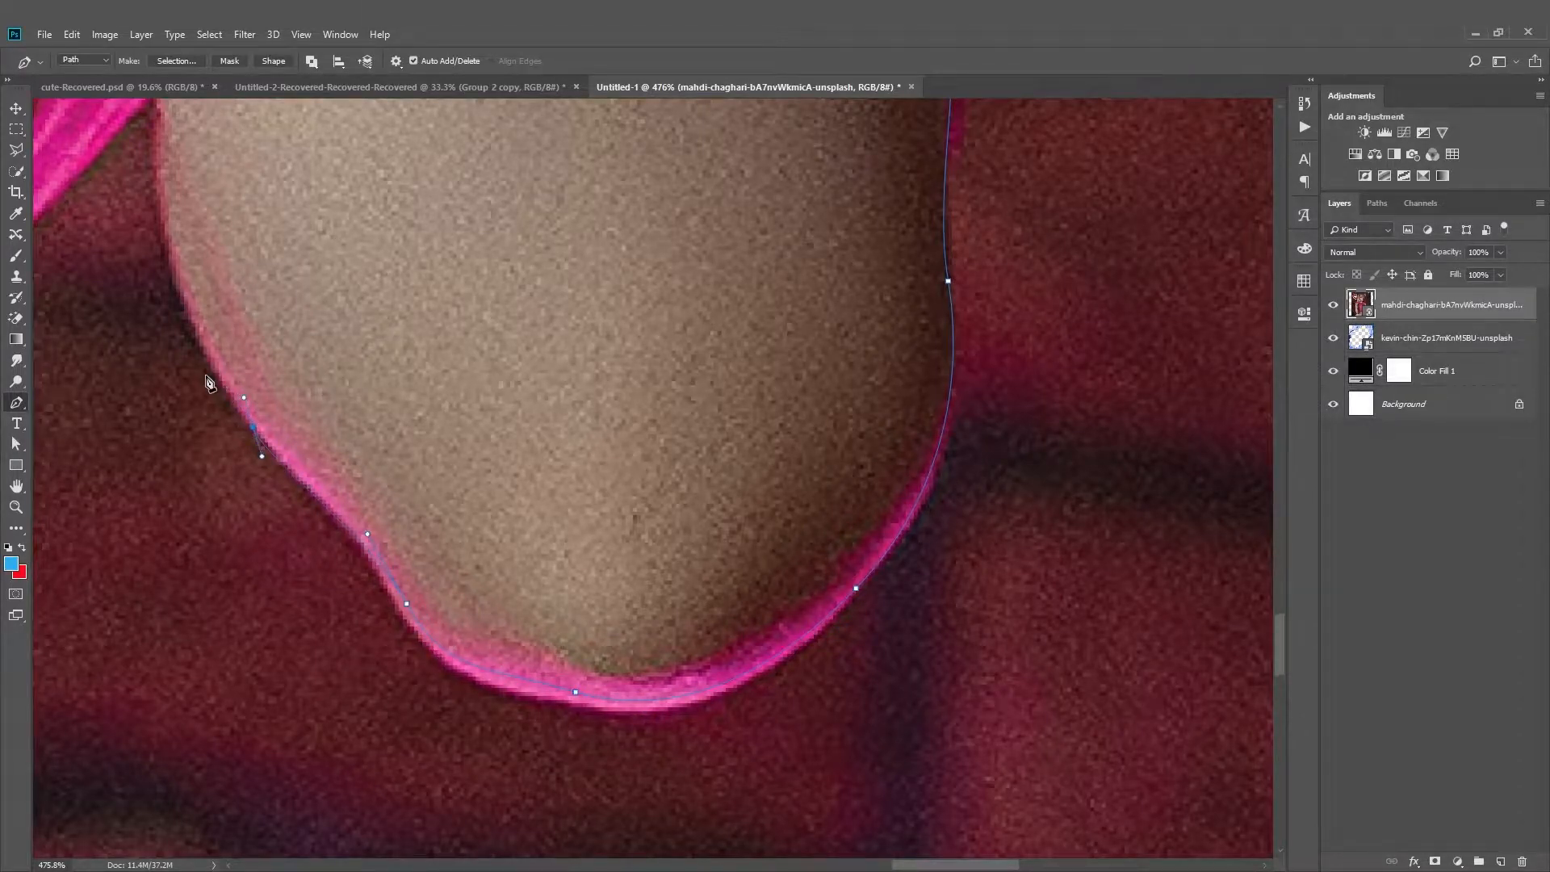
pyautogui.scroll(2, 207, 381)
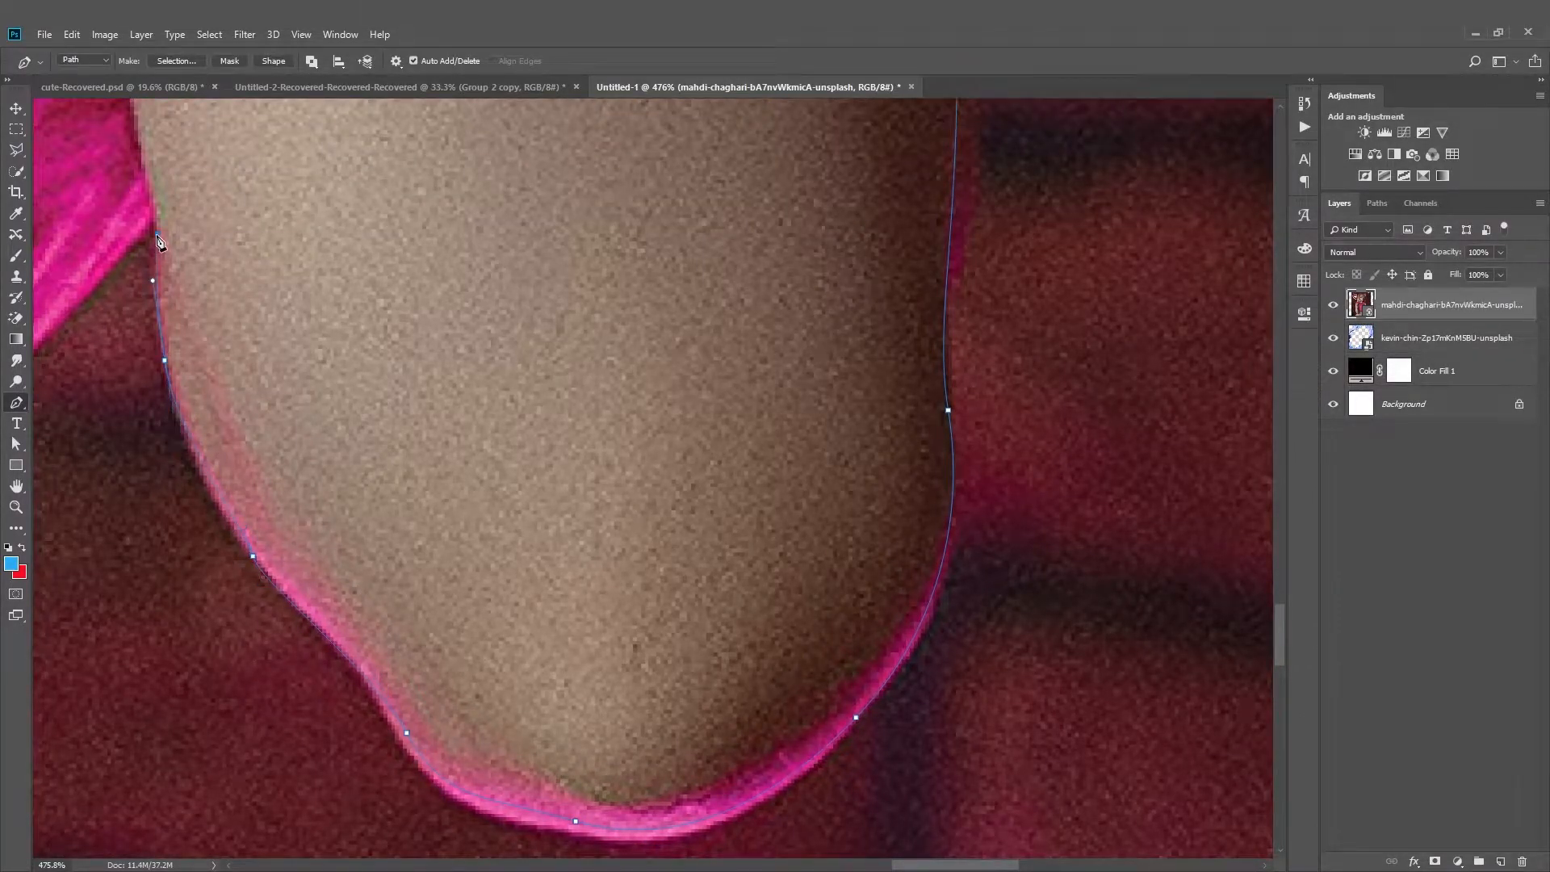
# Outline the lower edge of the crop top, following its gathered pink hem down to the waist
pyautogui.scroll(-3, 159, 241)
pyautogui.scroll(5, 421, 394)
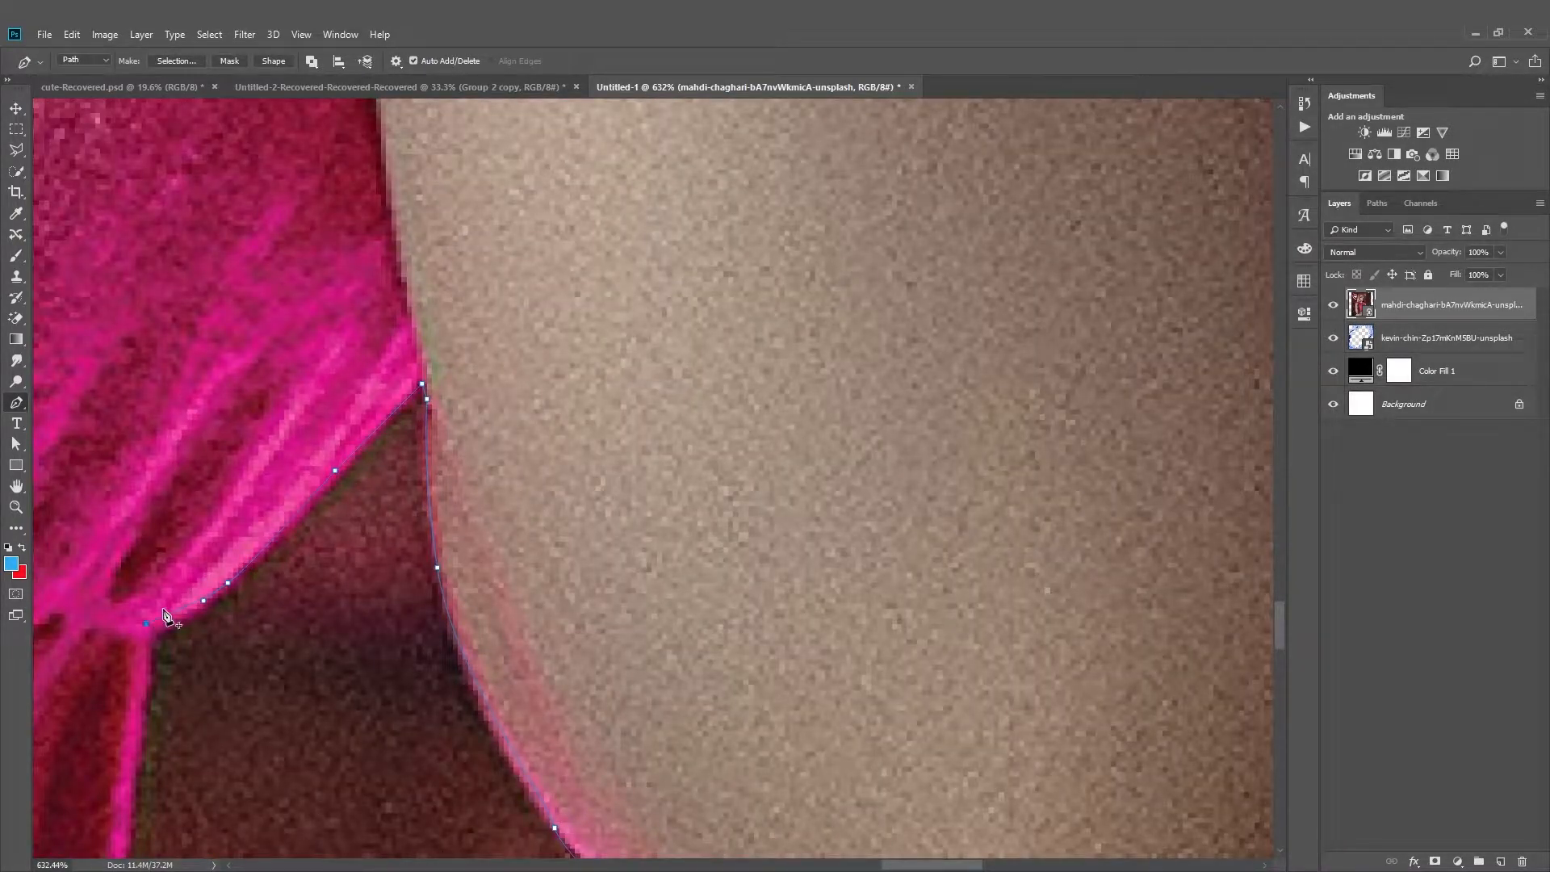
pyautogui.scroll(-6, 622, 386)
pyautogui.scroll(6, 549, 500)
pyautogui.moveTo(558, 405); pyautogui.dragTo(517, 462)
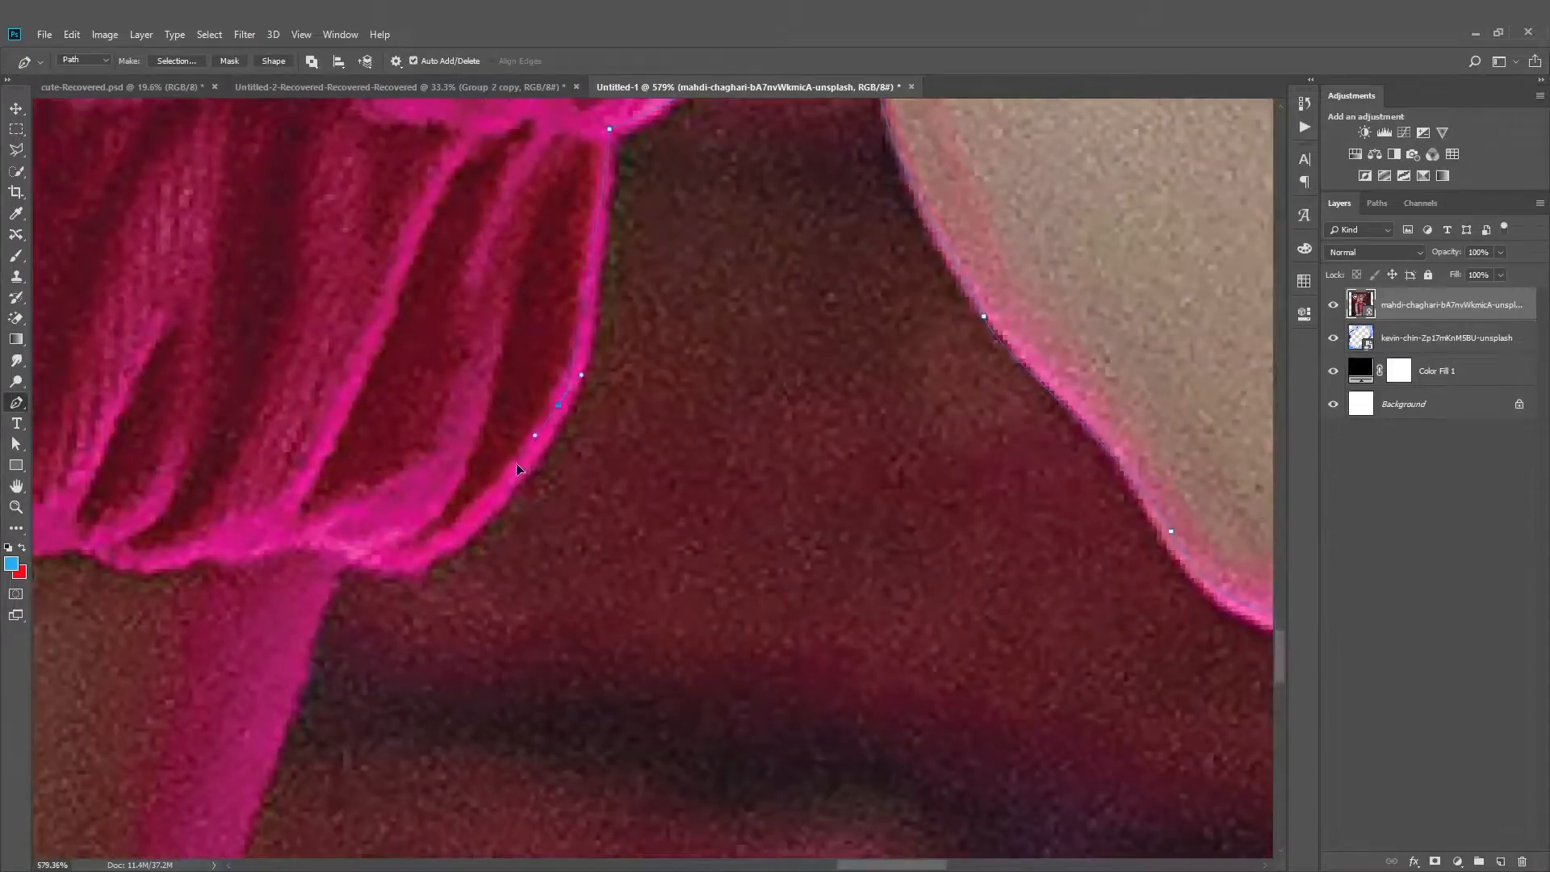
pyautogui.scroll(-5, 710, 389)
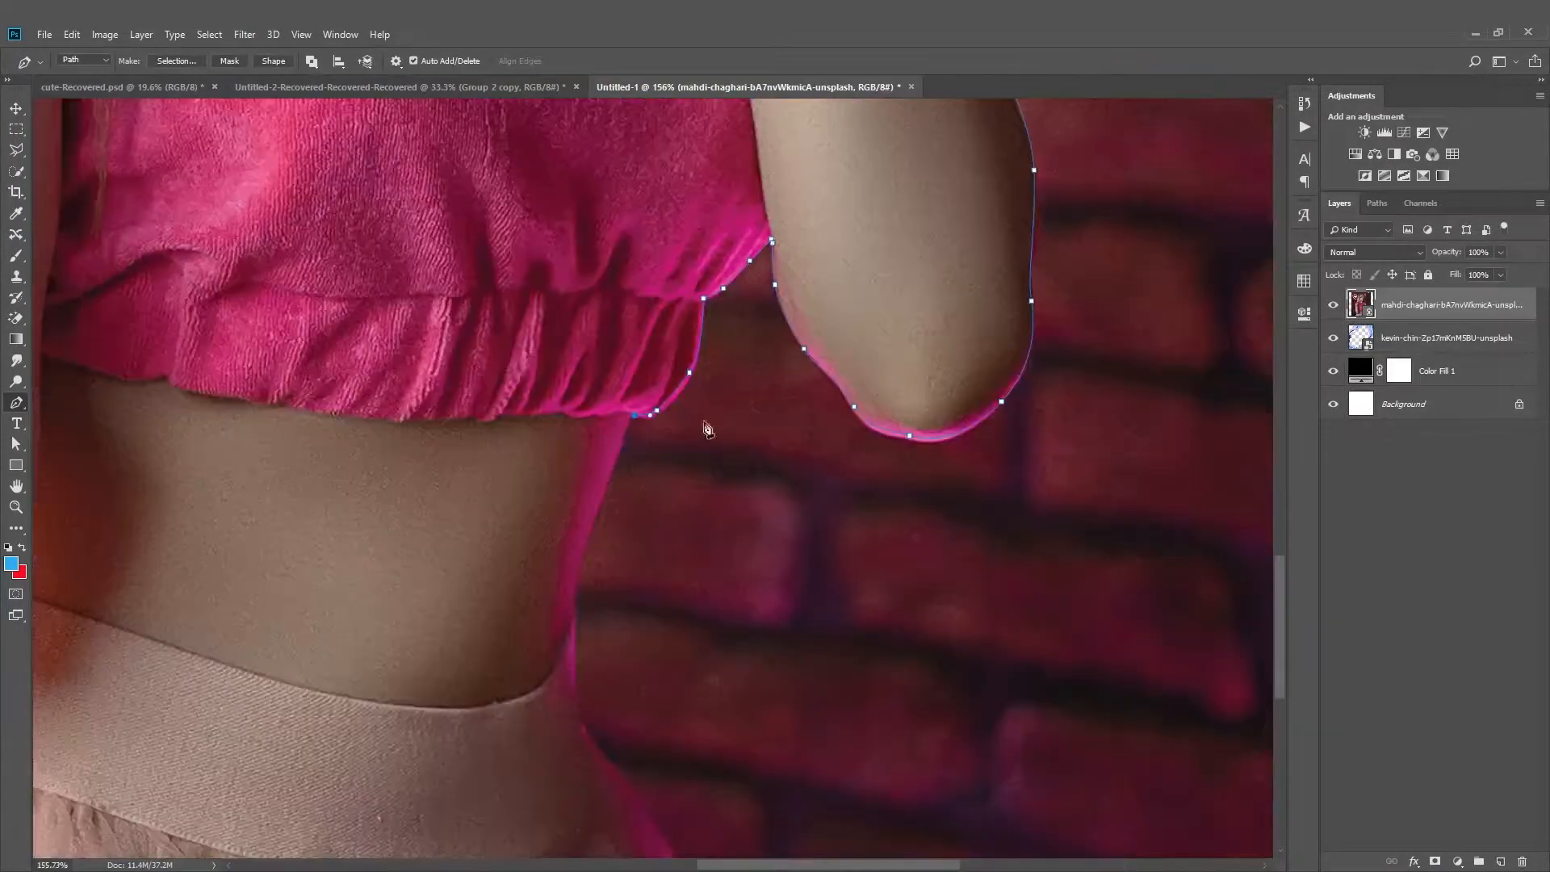
# Trace the bare waist from the crop top's hem down to the skirt's waistband
pyautogui.scroll(4, 605, 453)
pyautogui.click(543, 585)
pyautogui.scroll(-3, 541, 557)
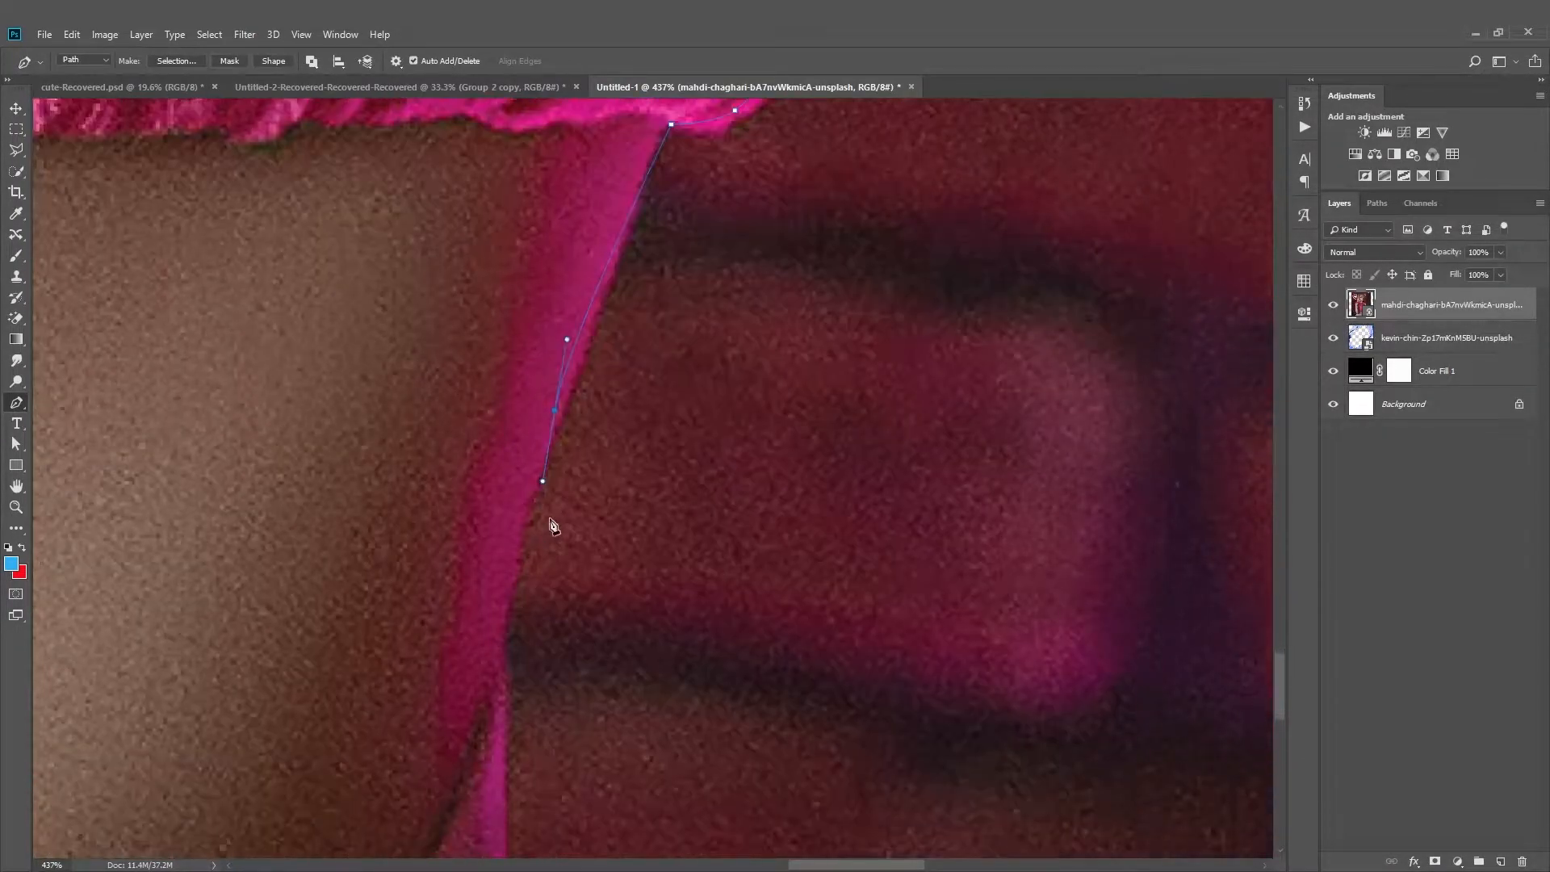
pyautogui.scroll(-3, 501, 624)
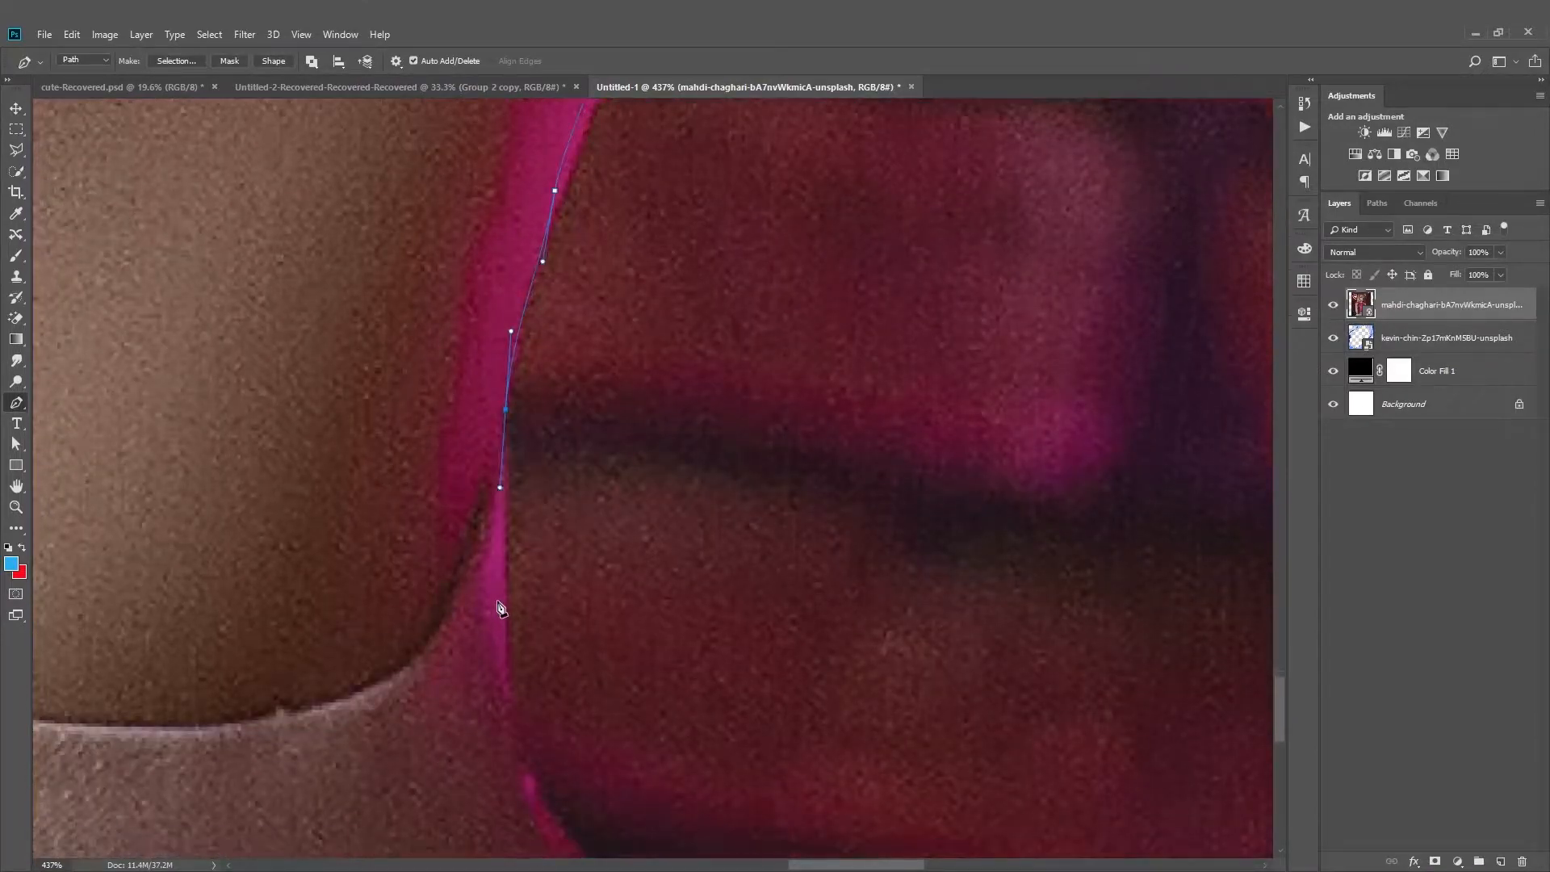
pyautogui.click(498, 600)
pyautogui.scroll(-4, 521, 703)
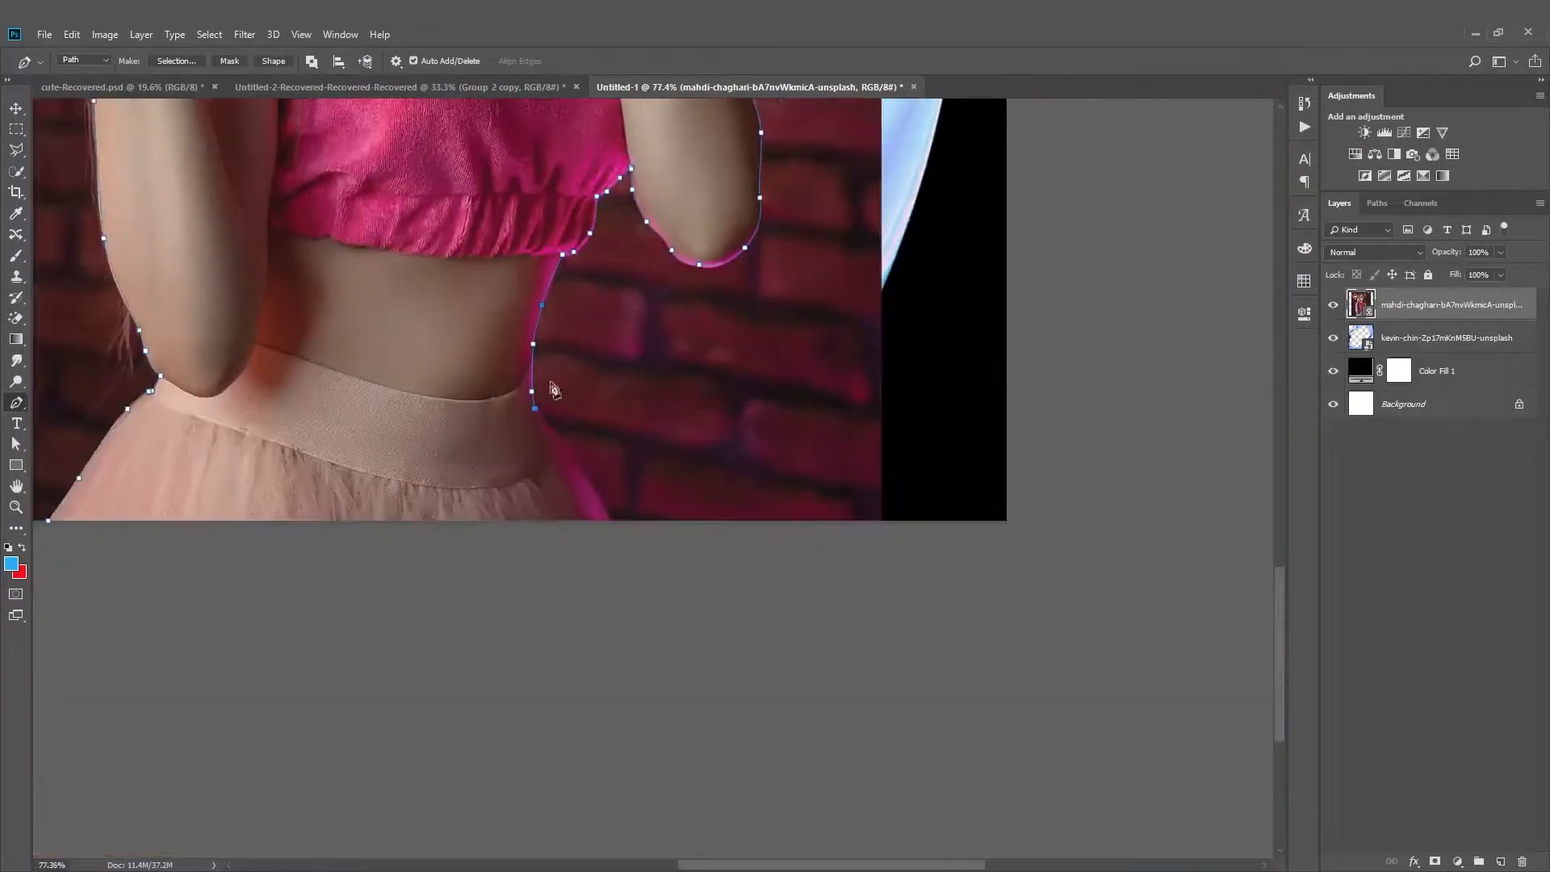
# Finish the pen path along the skirt to below the canvas and convert it to a selection
pyautogui.scroll(3, 590, 485)
pyautogui.click(593, 526)
pyautogui.click(603, 671)
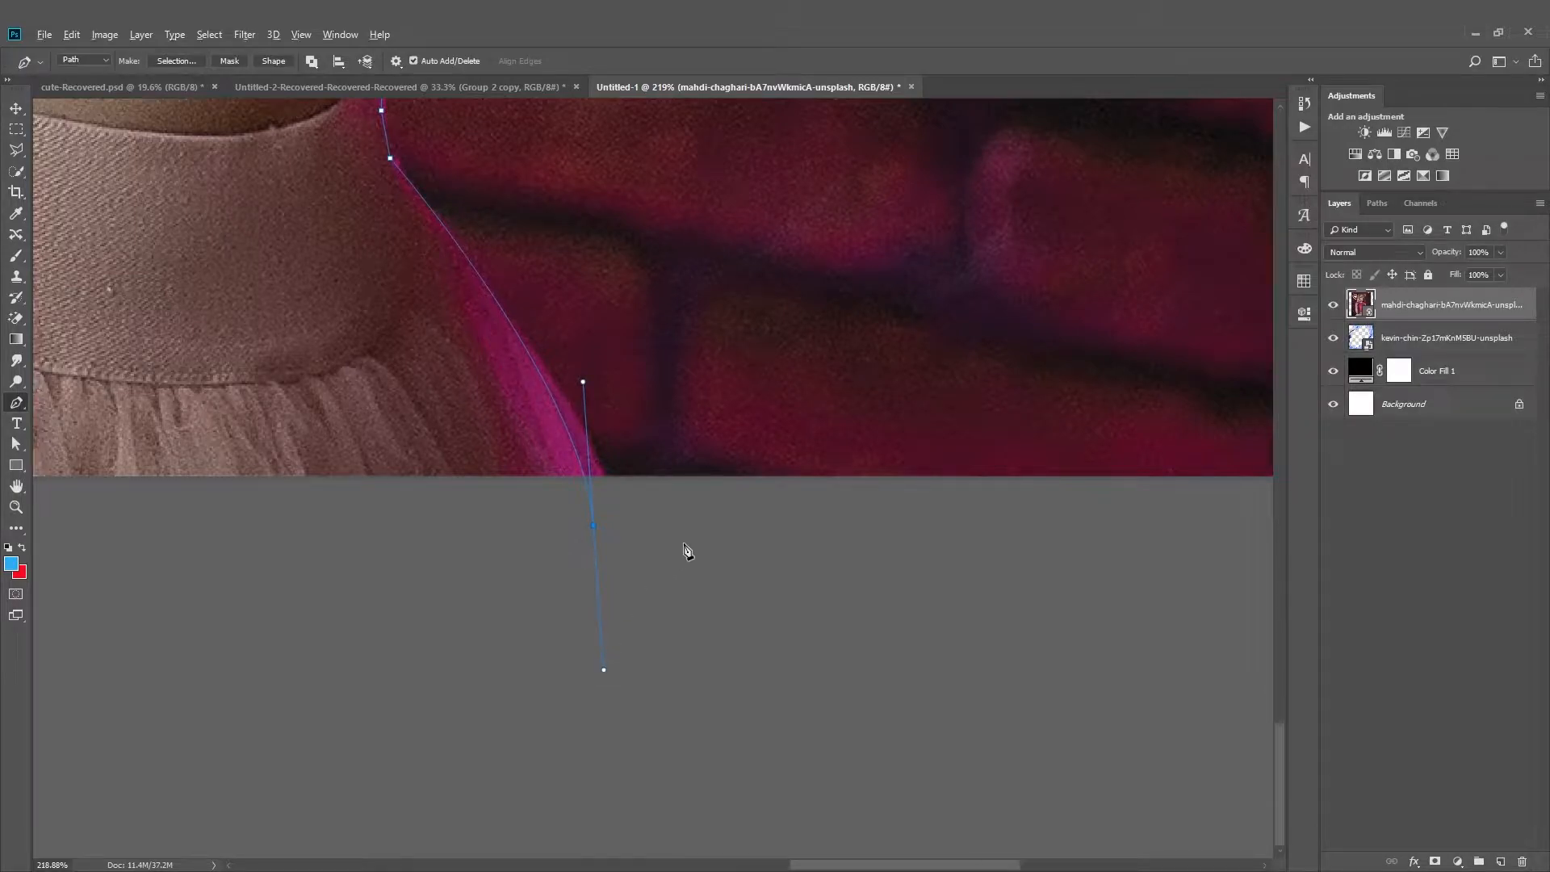
pyautogui.scroll(-5, 689, 550)
pyautogui.hotkey('ctrl', 'Return')
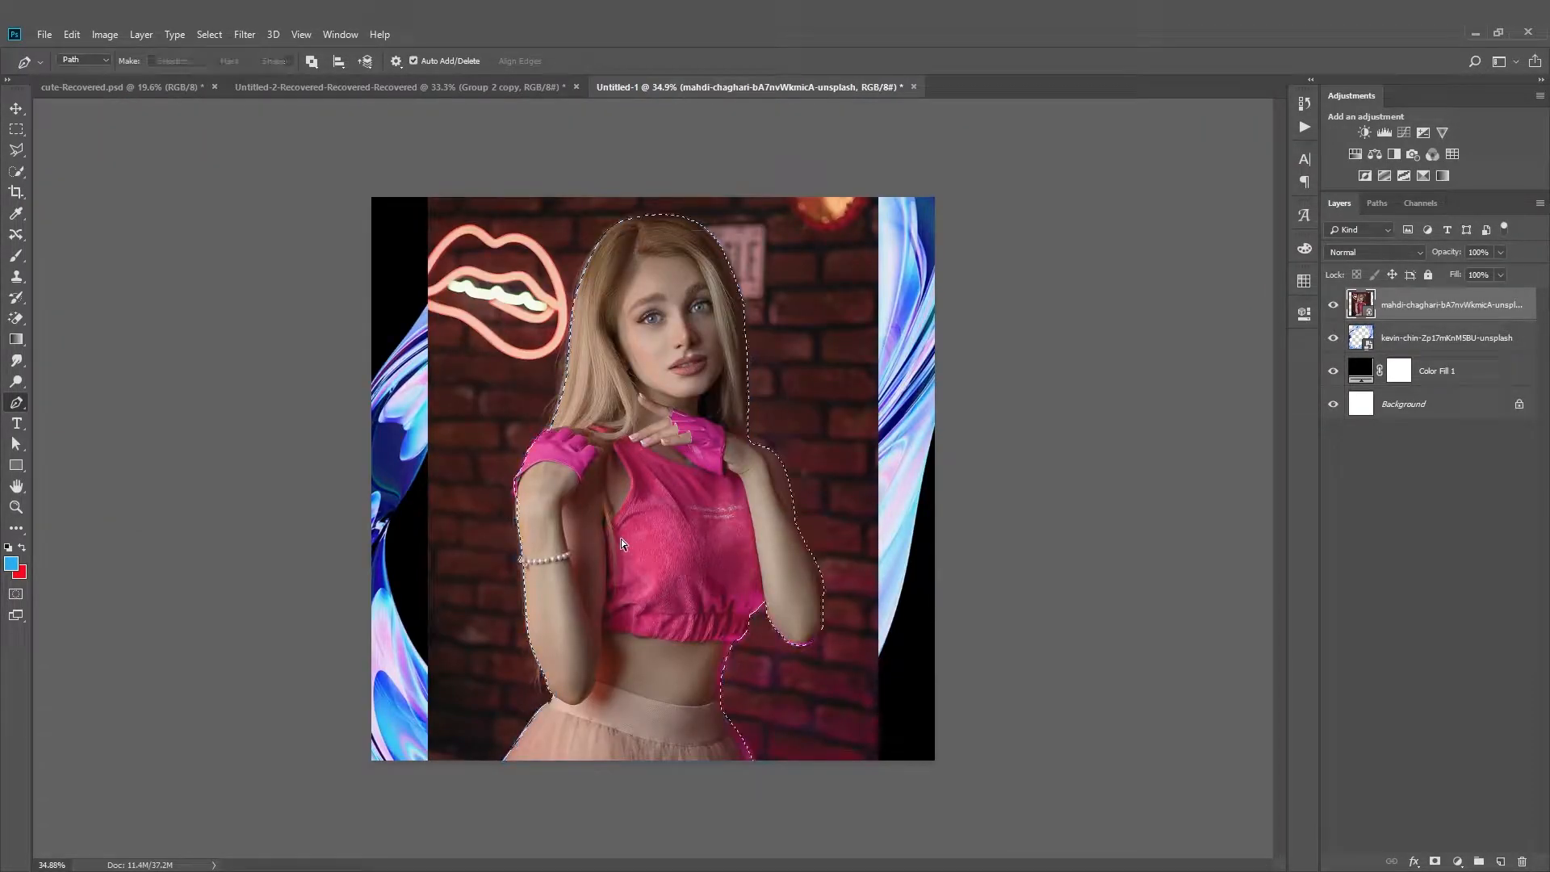
# Refine the selection edge by brushing around the hair with 10% contrast, and apply the selection as a layer mask
pyautogui.scroll(2, 646, 311)
pyautogui.click(209, 34)
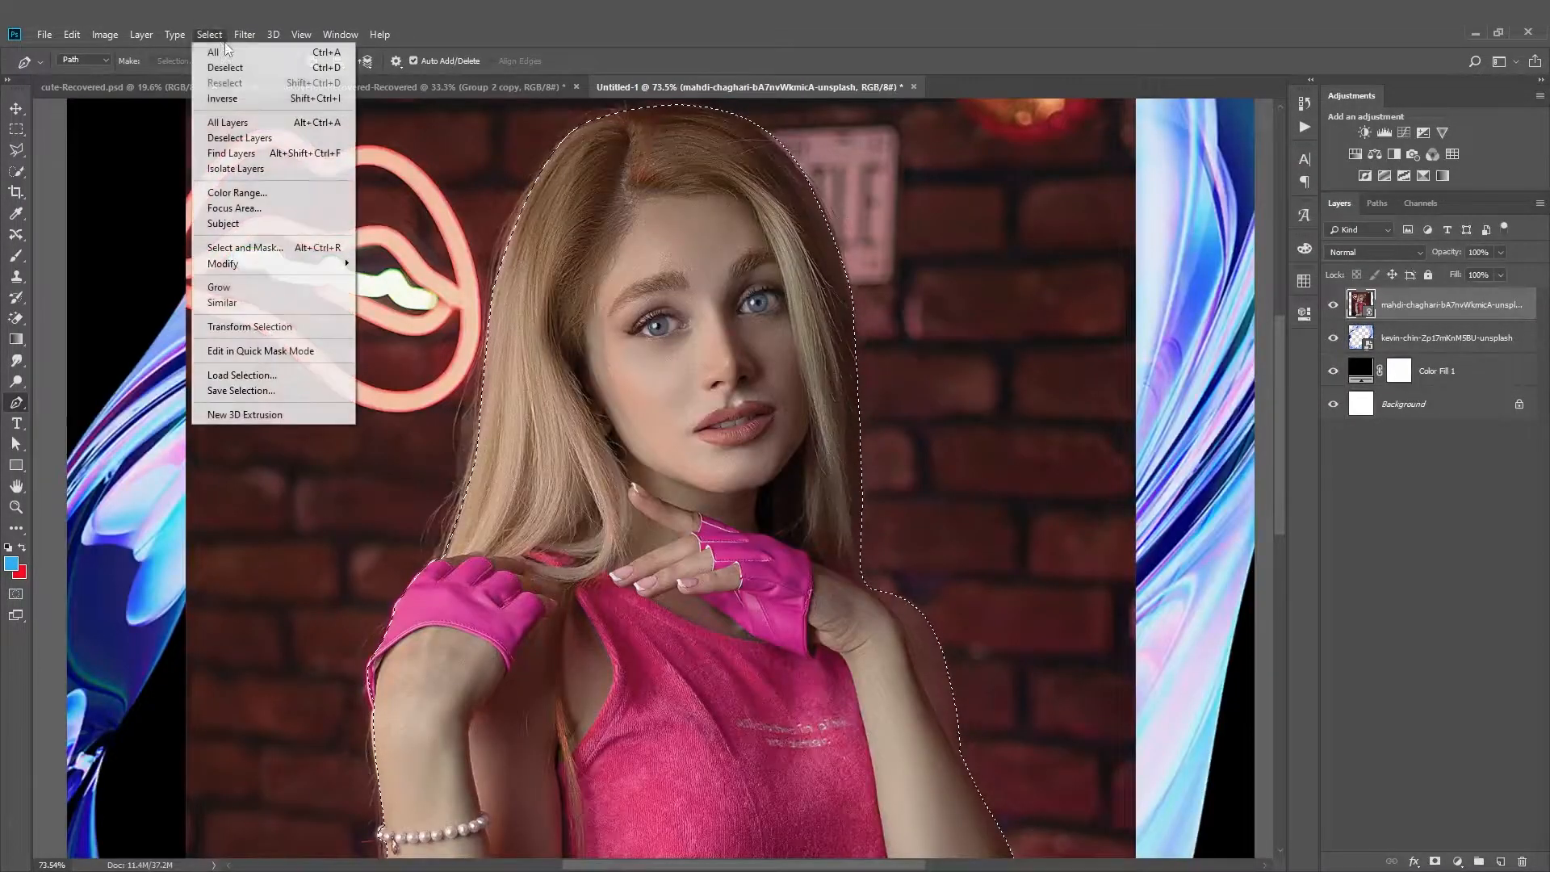
pyautogui.keyDown('shift'); pyautogui.click(254, 235); pyautogui.keyUp('shift')
pyautogui.moveTo(449, 474); pyautogui.dragTo(475, 476)
pyautogui.moveTo(433, 555)
pyautogui.mouseDown()
pyautogui.moveTo(472, 368)
pyautogui.moveTo(528, 251)
pyautogui.mouseUp()
pyautogui.moveTo(602, 122)
pyautogui.mouseDown()
pyautogui.moveTo(705, 119)
pyautogui.moveTo(774, 148)
pyautogui.mouseUp()
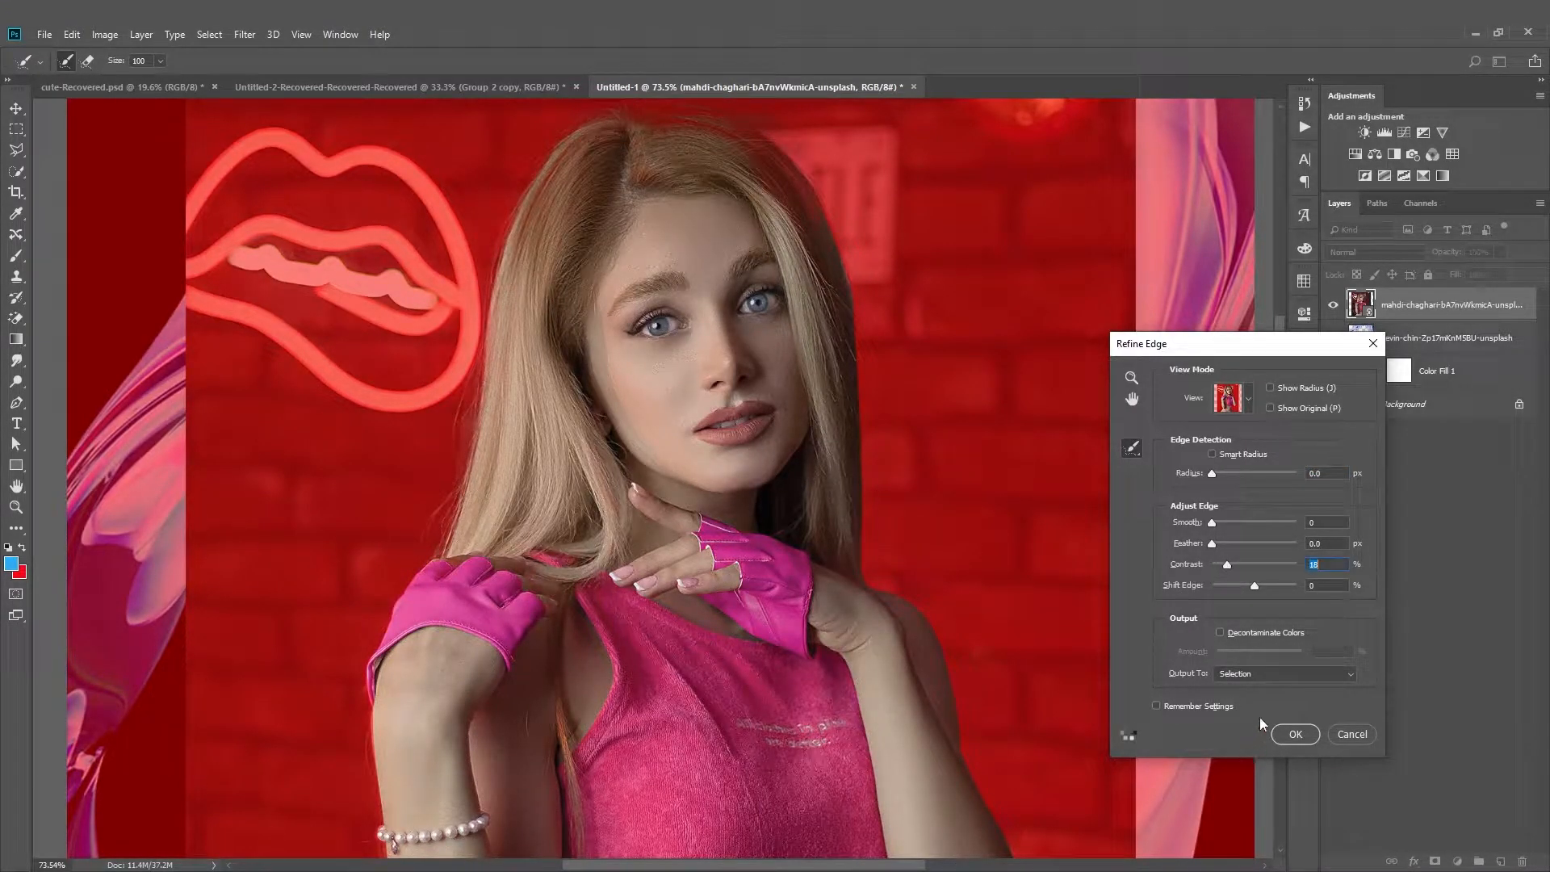
pyautogui.click(1293, 735)
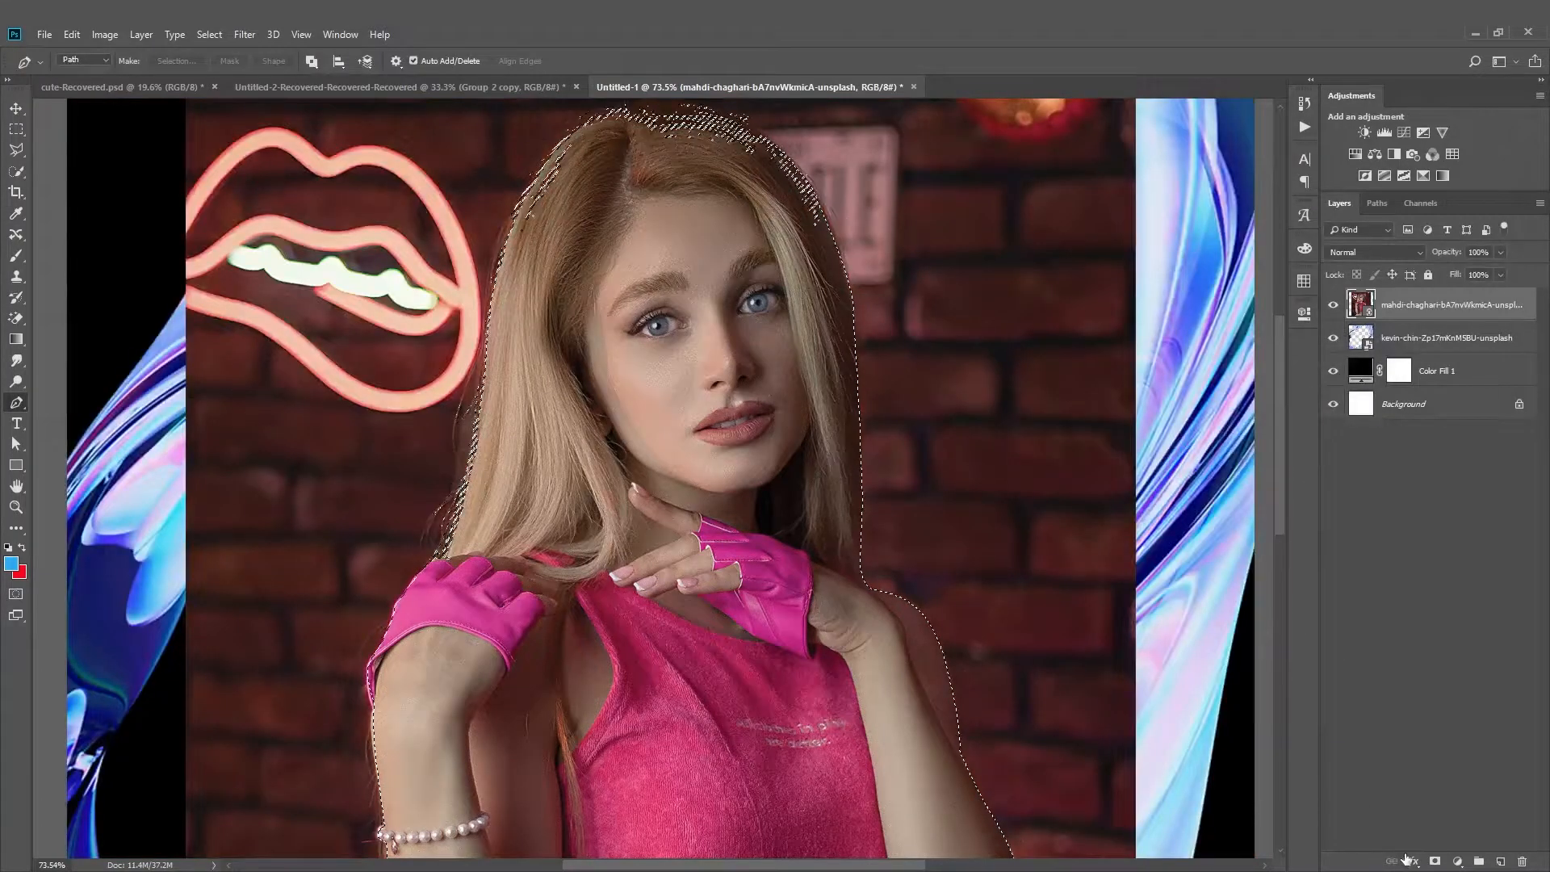
pyautogui.click(1434, 861)
# Paint white on the layer mask with a 149 px brush to restore the semi-transparent hair across the top of the head
pyautogui.scroll(5, 747, 184)
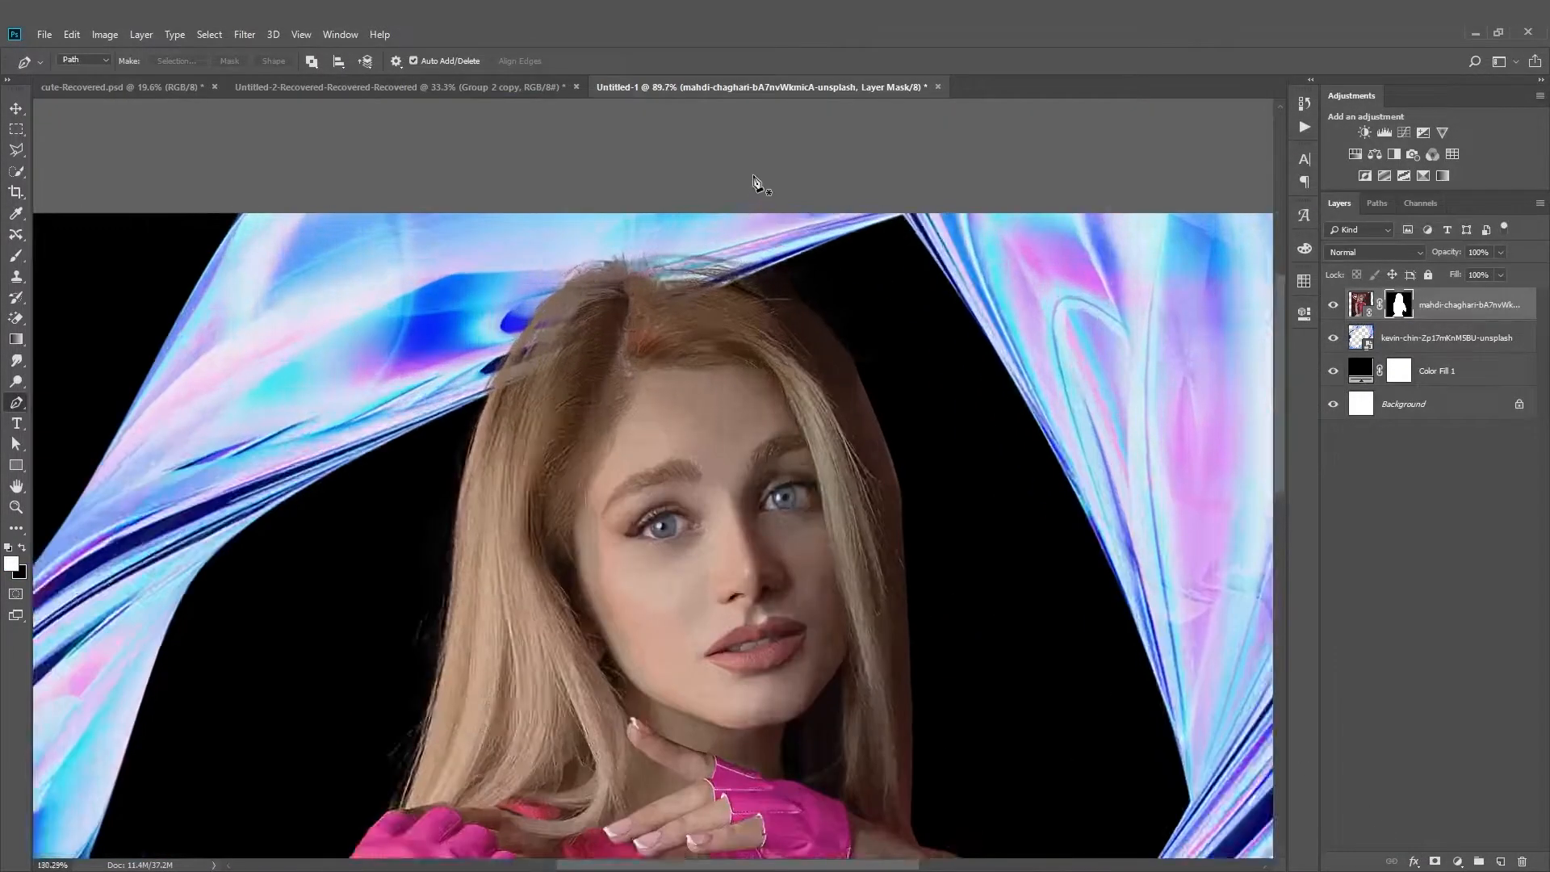
pyautogui.click(17, 256)
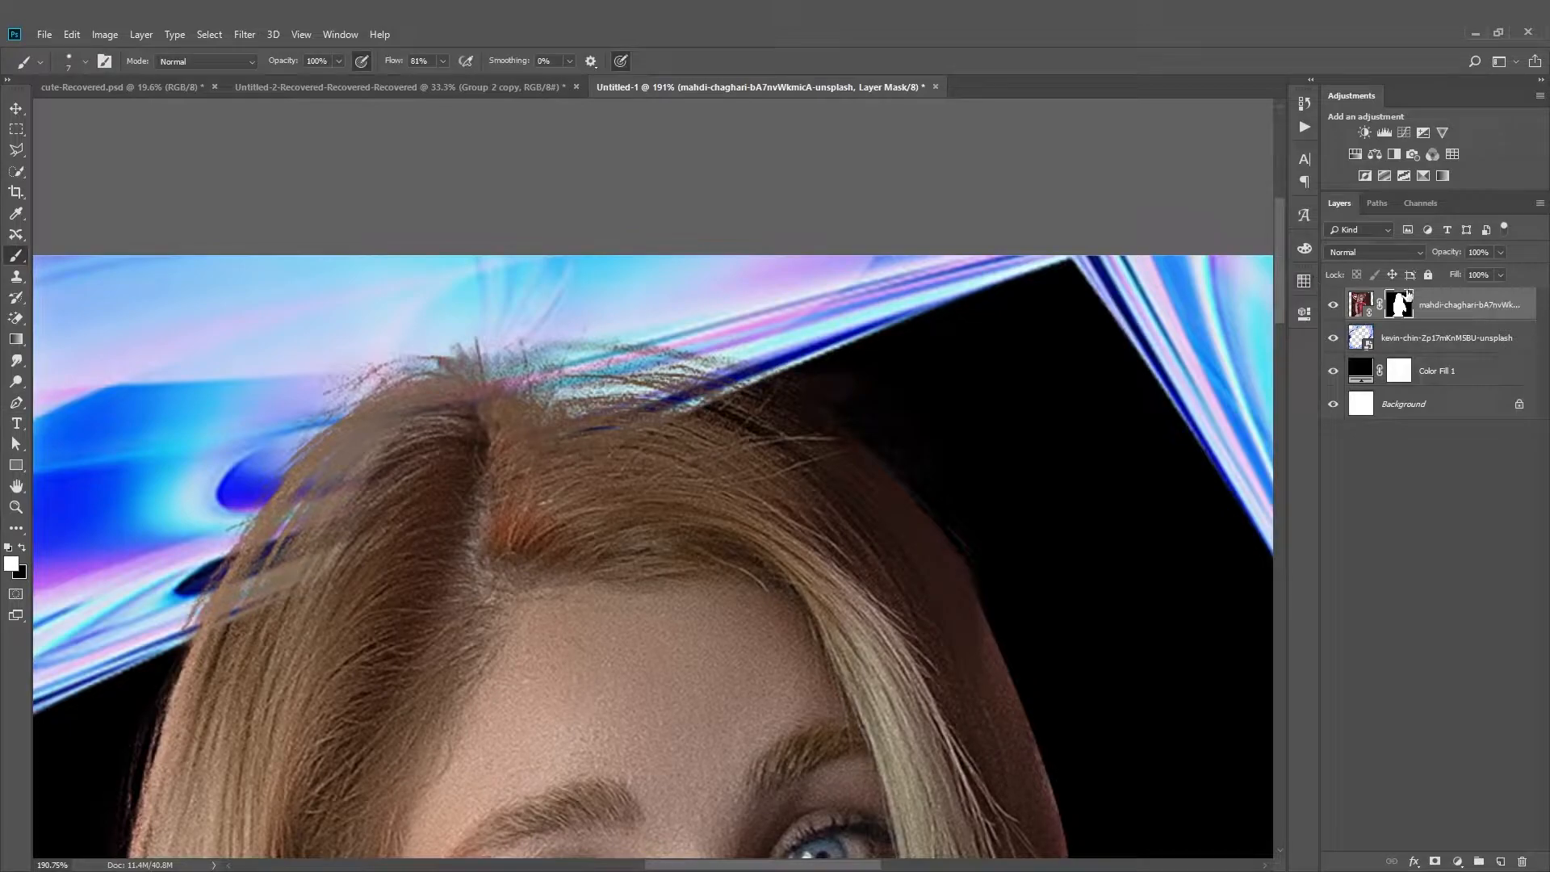
pyautogui.scroll(-5, 591, 170)
pyautogui.scroll(1, 529, 360)
pyautogui.moveTo(537, 335); pyautogui.dragTo(558, 400)
pyautogui.moveTo(556, 411); pyautogui.dragTo(569, 412)
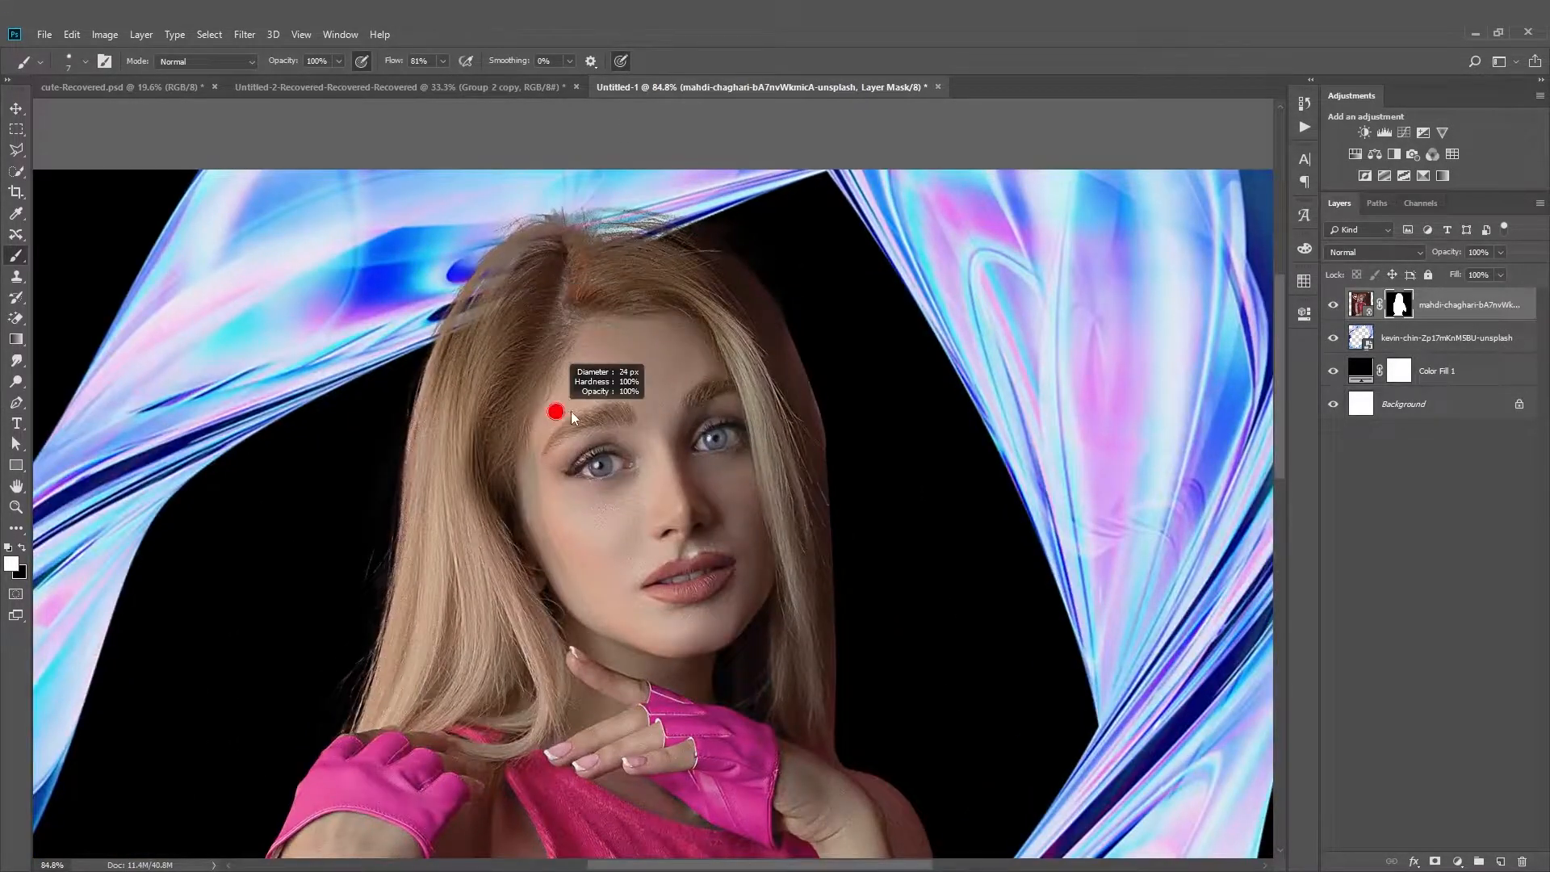
pyautogui.moveTo(515, 346); pyautogui.dragTo(566, 345)
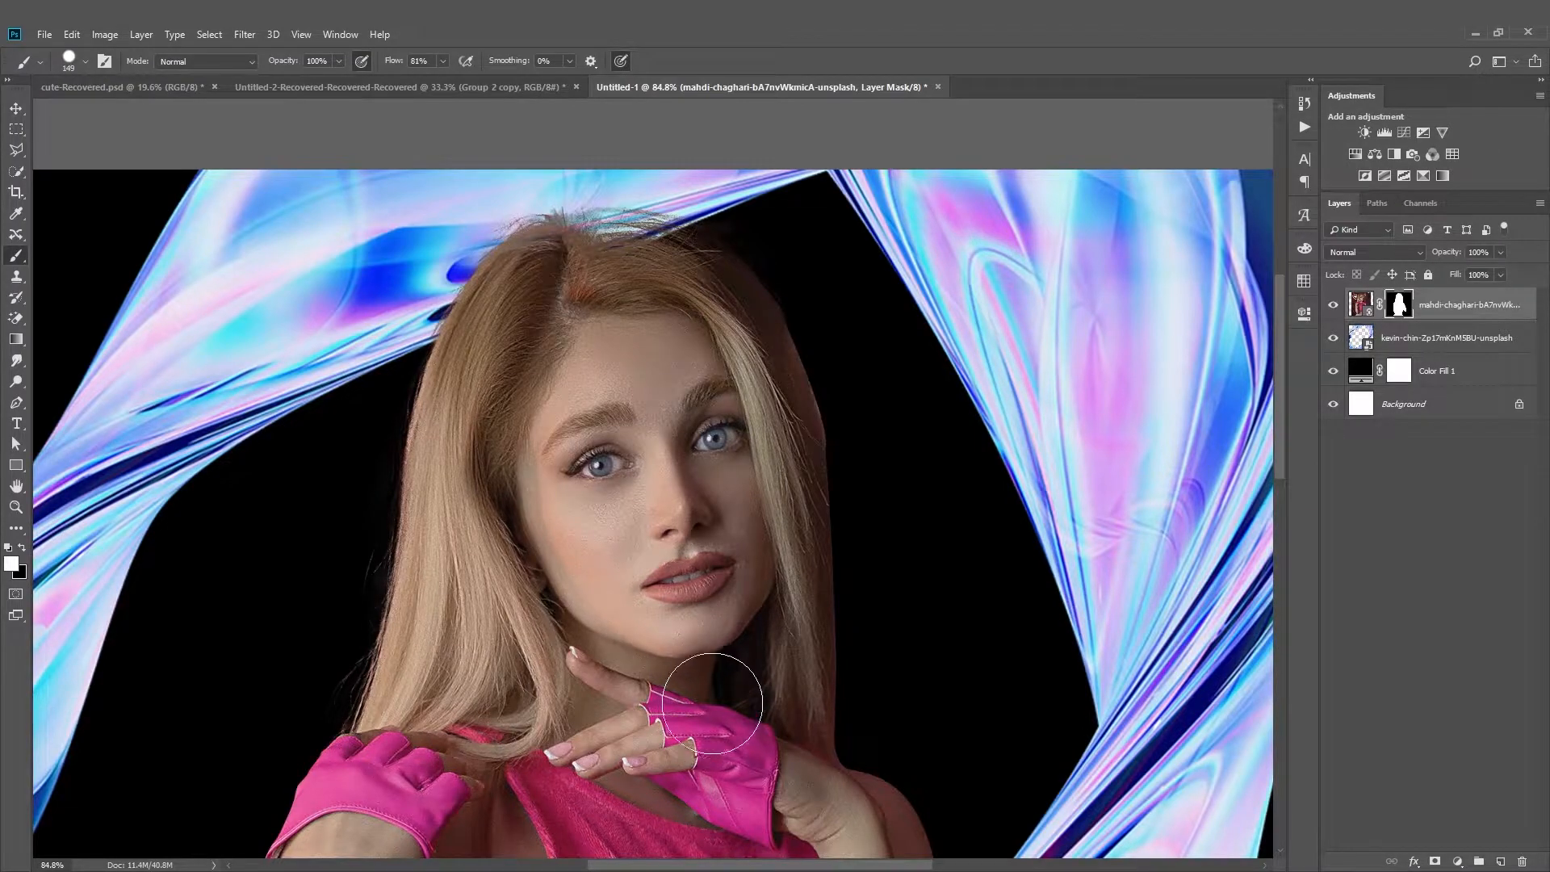
pyautogui.moveTo(738, 344)
pyautogui.mouseDown()
pyautogui.moveTo(662, 278)
pyautogui.moveTo(732, 340)
pyautogui.moveTo(689, 289)
pyautogui.moveTo(566, 267)
pyautogui.mouseUp()
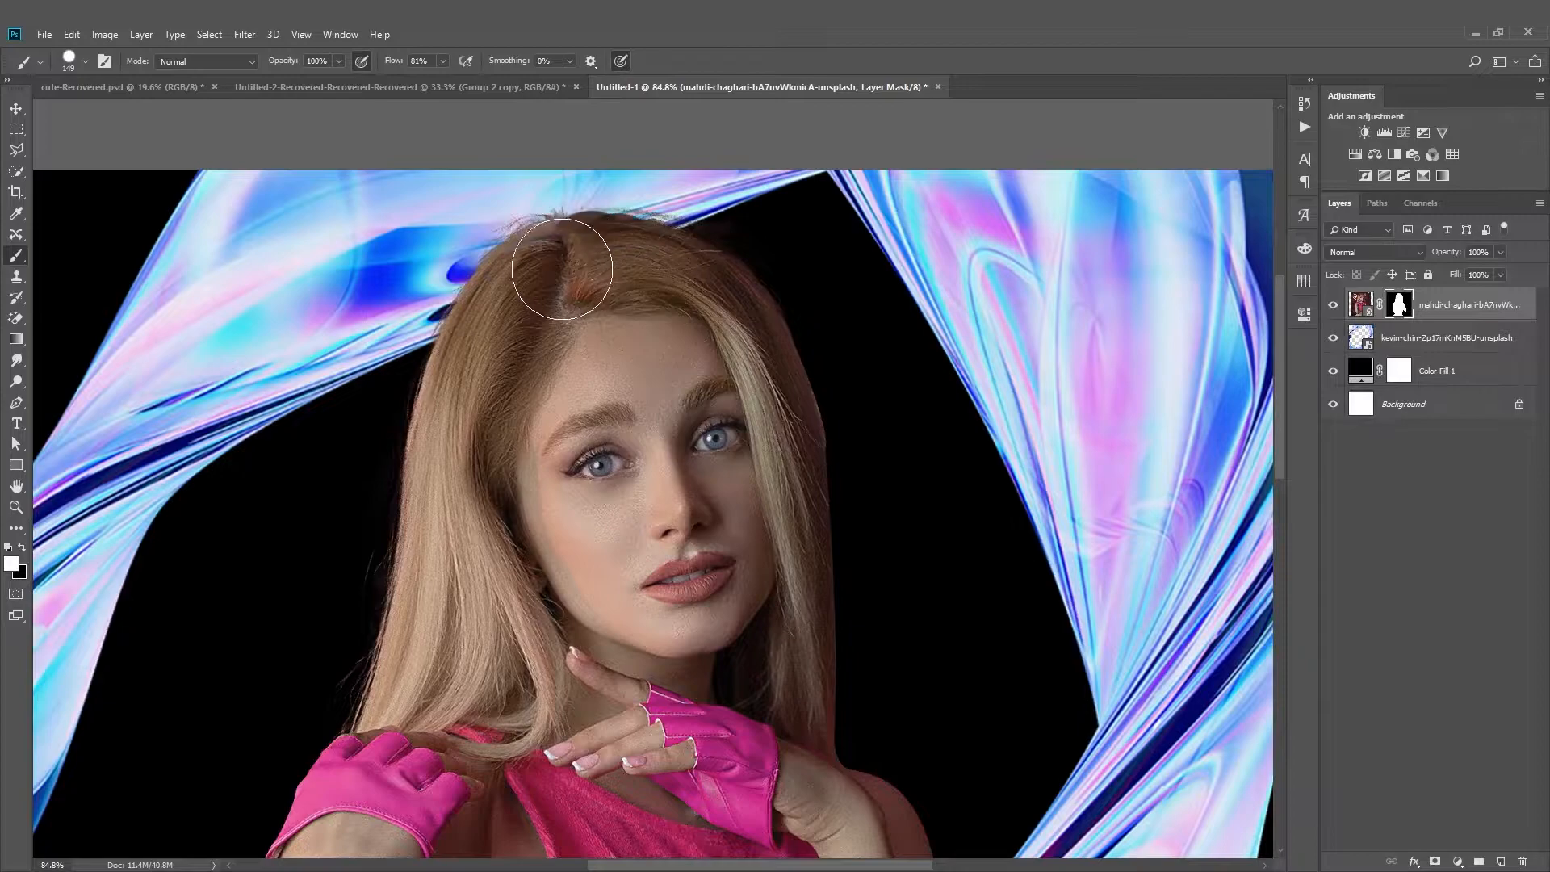
pyautogui.scroll(5, 565, 244)
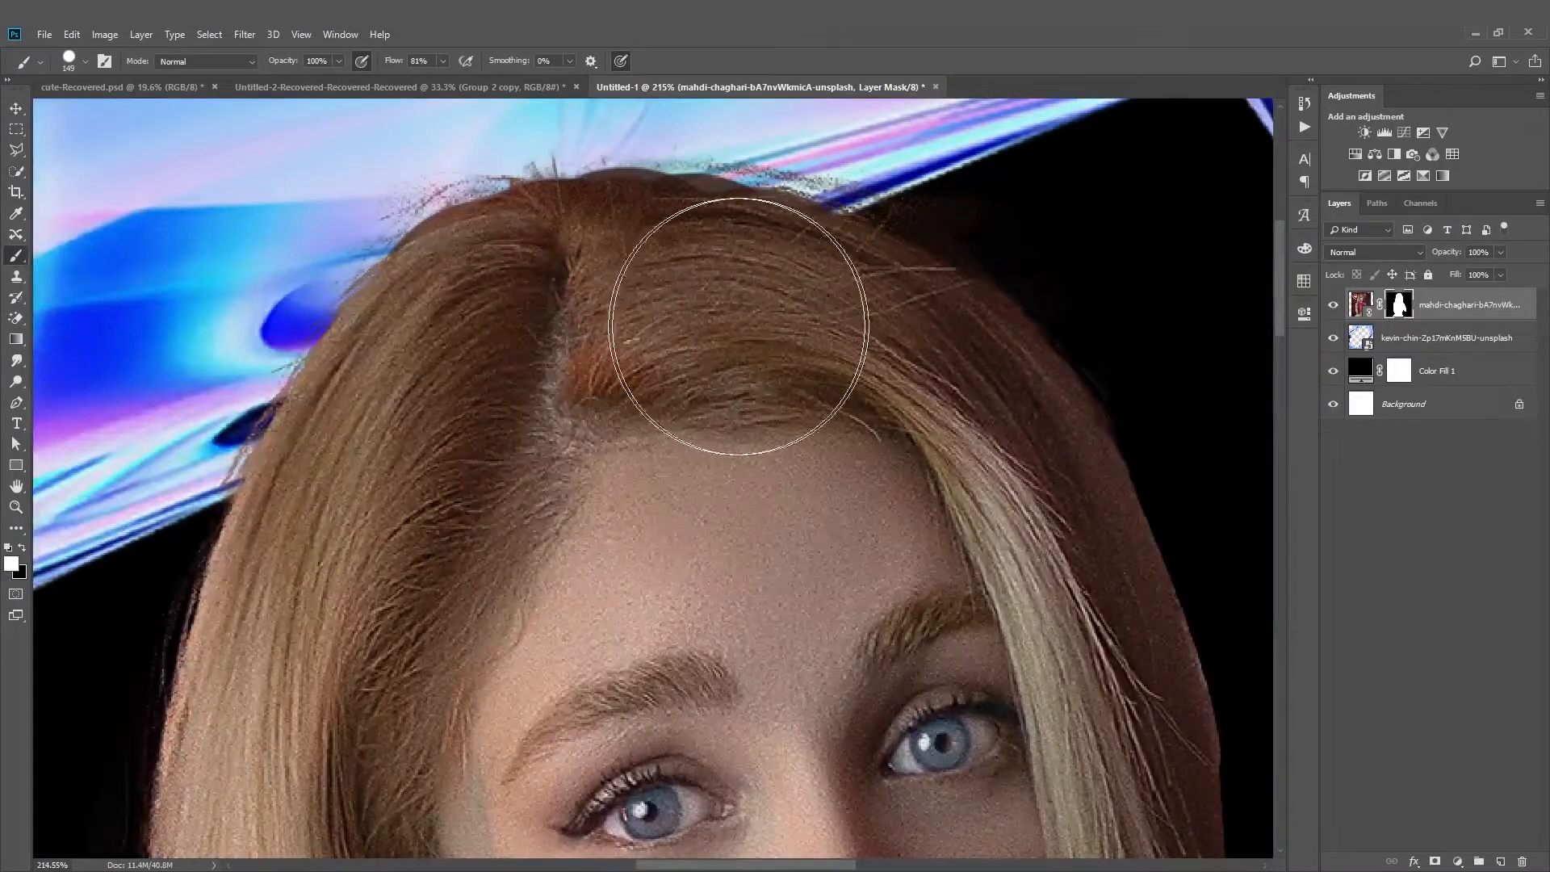
# Paint black on the layer mask with a 55 px brush to remove the leftover fringe around the top of the hair
pyautogui.click(69, 59)
pyautogui.doubleClick(216, 218)
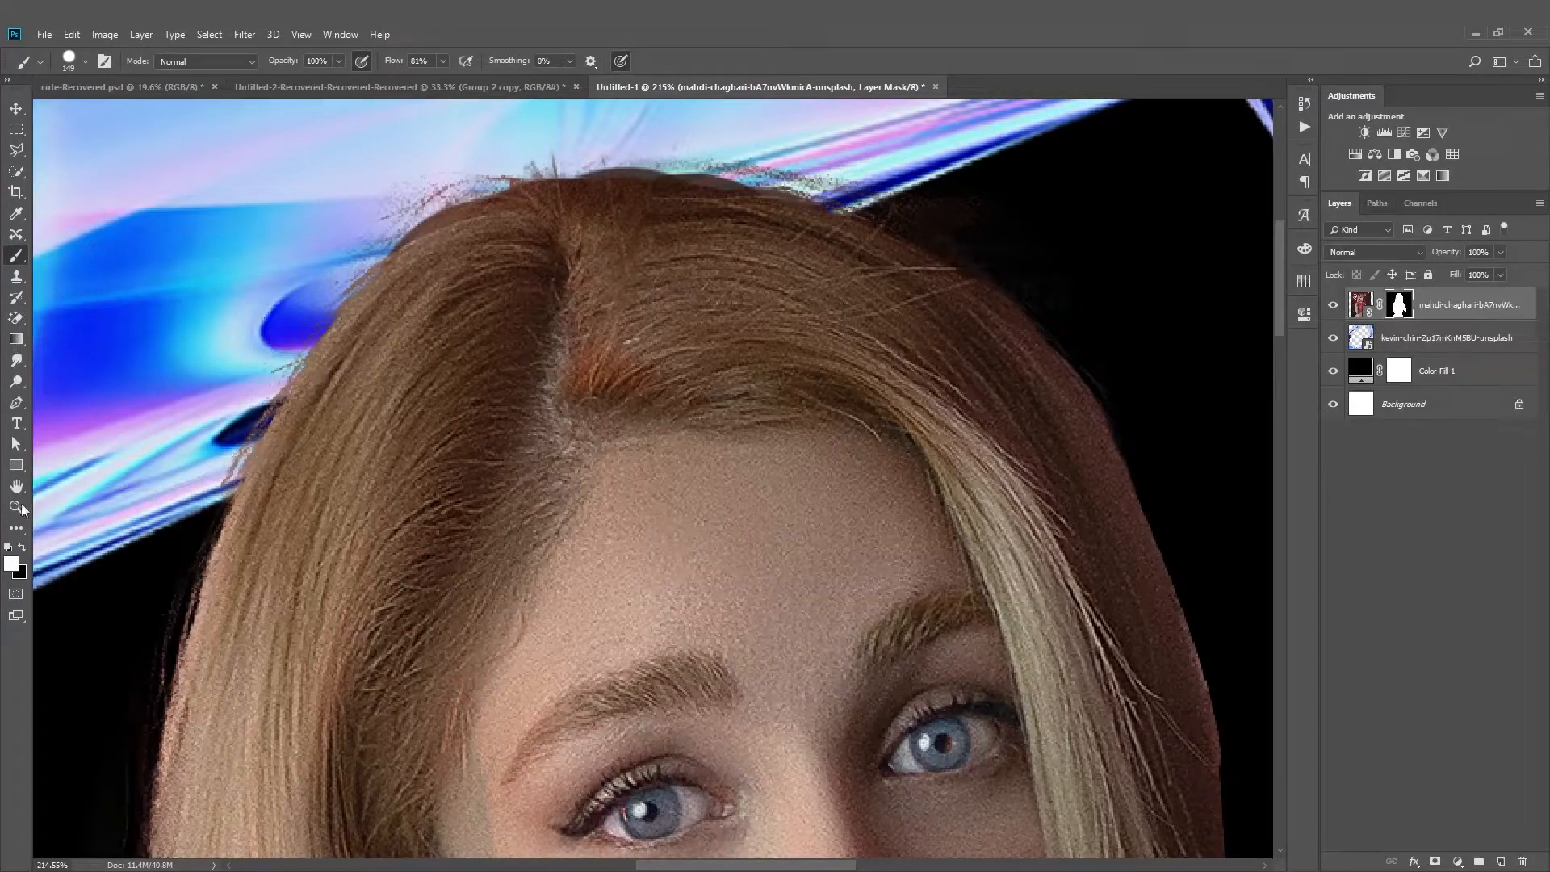
pyautogui.scroll(-2, 289, 459)
pyautogui.scroll(2, 485, 246)
pyautogui.moveTo(452, 200); pyautogui.dragTo(730, 180)
pyautogui.hotkey('ctrl', 'z')
pyautogui.keyDown('alt'); pyautogui.rightClick(537, 207); pyautogui.keyUp('alt')
pyautogui.moveTo(537, 207); pyautogui.dragTo(727, 242)
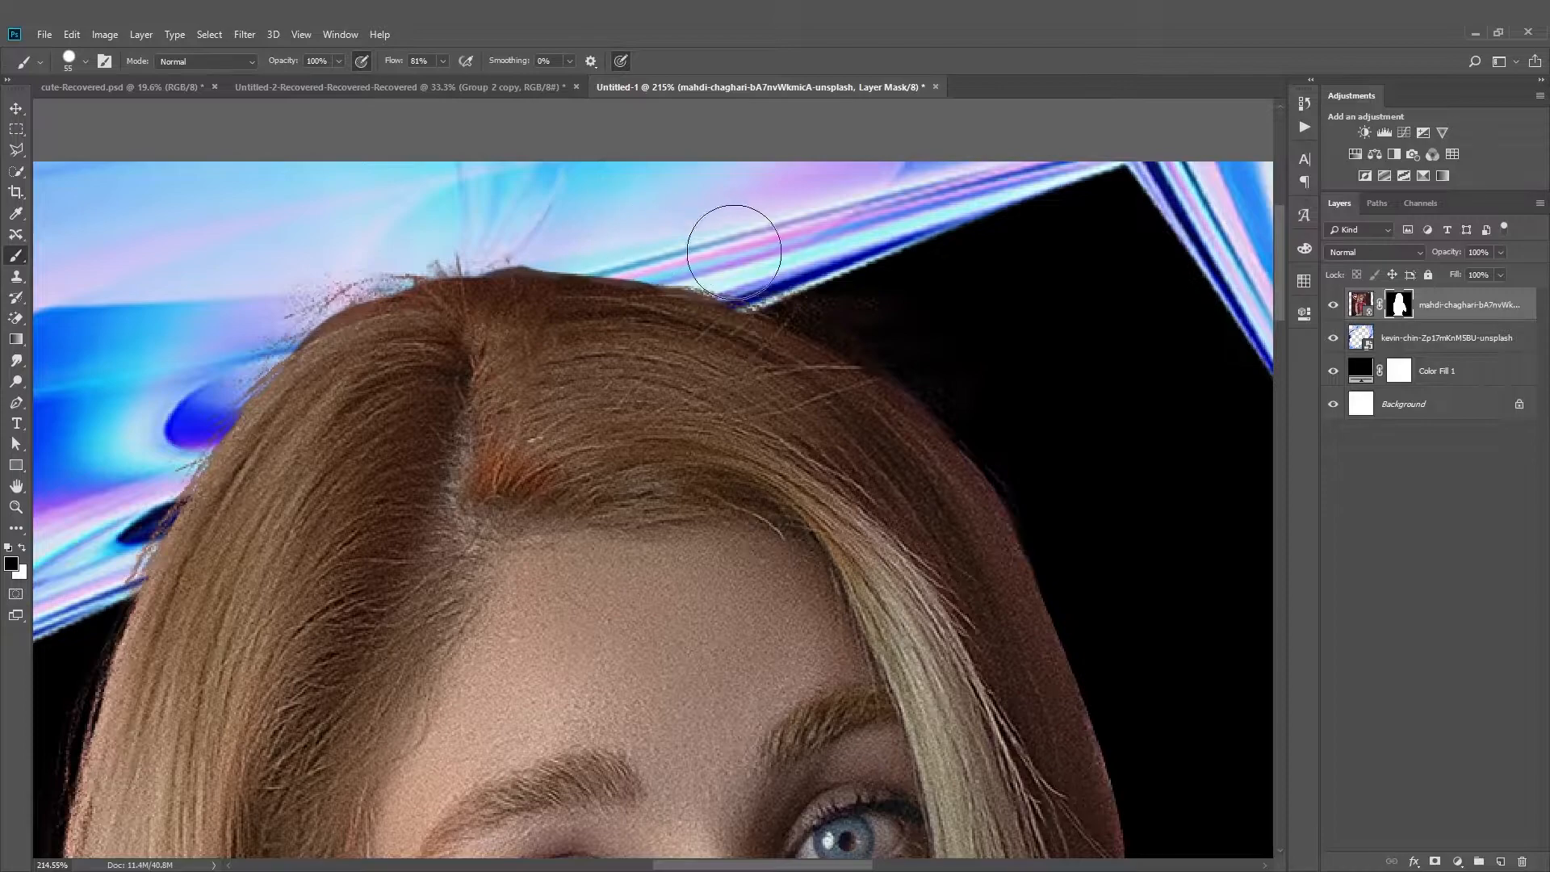
pyautogui.moveTo(617, 221); pyautogui.dragTo(363, 225)
pyautogui.moveTo(210, 277)
pyautogui.mouseDown()
pyautogui.moveTo(365, 229)
pyautogui.moveTo(266, 287)
pyautogui.moveTo(199, 349)
pyautogui.moveTo(283, 285)
pyautogui.moveTo(180, 385)
pyautogui.moveTo(340, 270)
pyautogui.moveTo(418, 247)
pyautogui.moveTo(621, 233)
pyautogui.moveTo(745, 253)
pyautogui.moveTo(948, 357)
pyautogui.moveTo(1124, 547)
pyautogui.mouseUp()
pyautogui.scroll(-6, 757, 365)
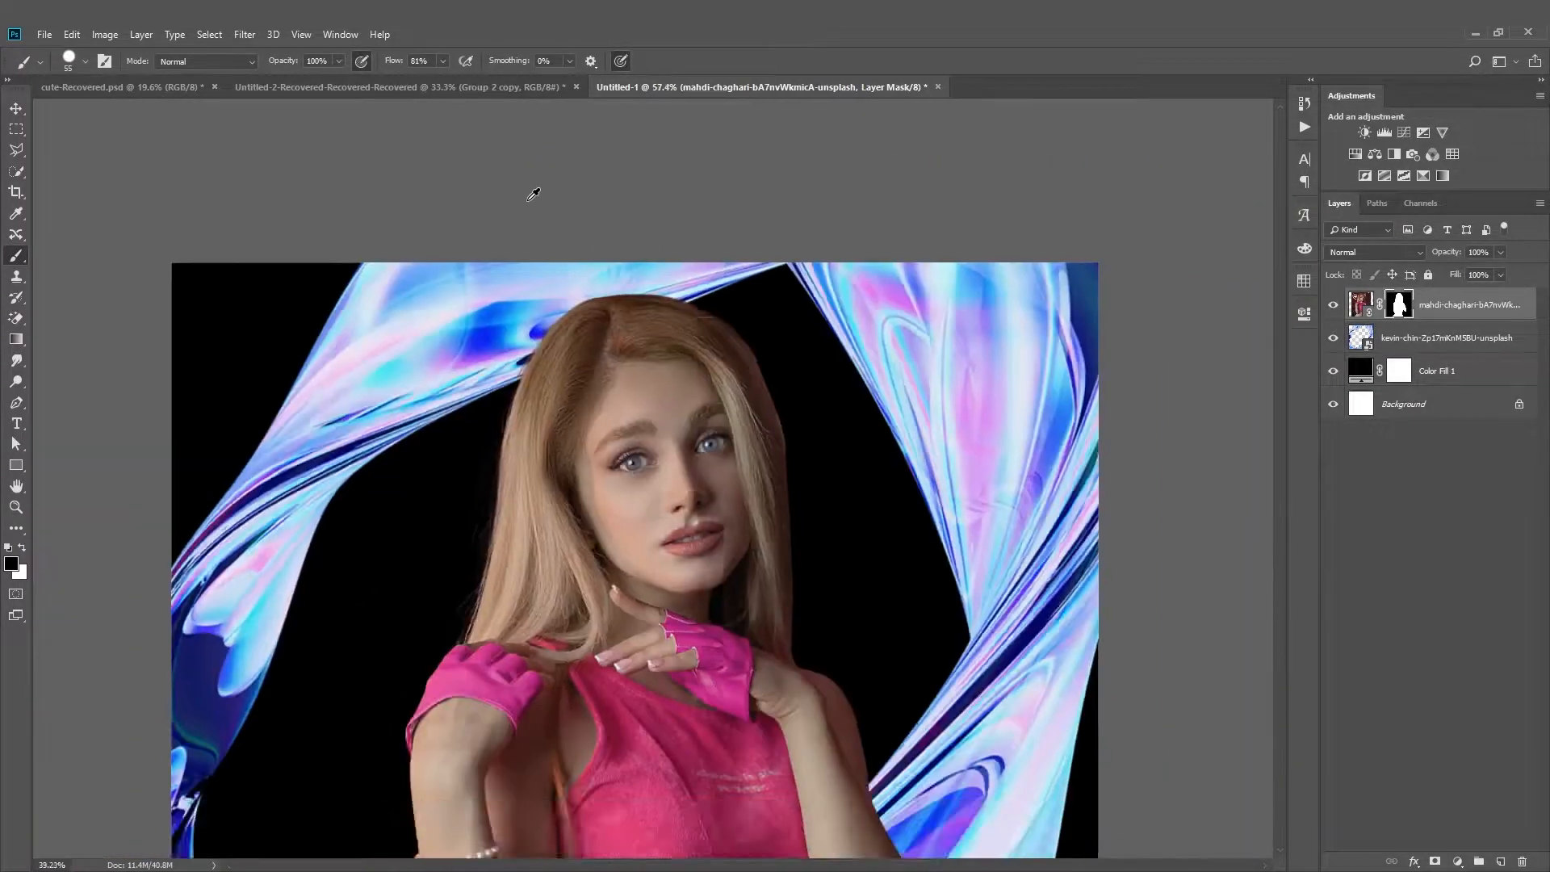
pyautogui.scroll(-1, 758, 365)
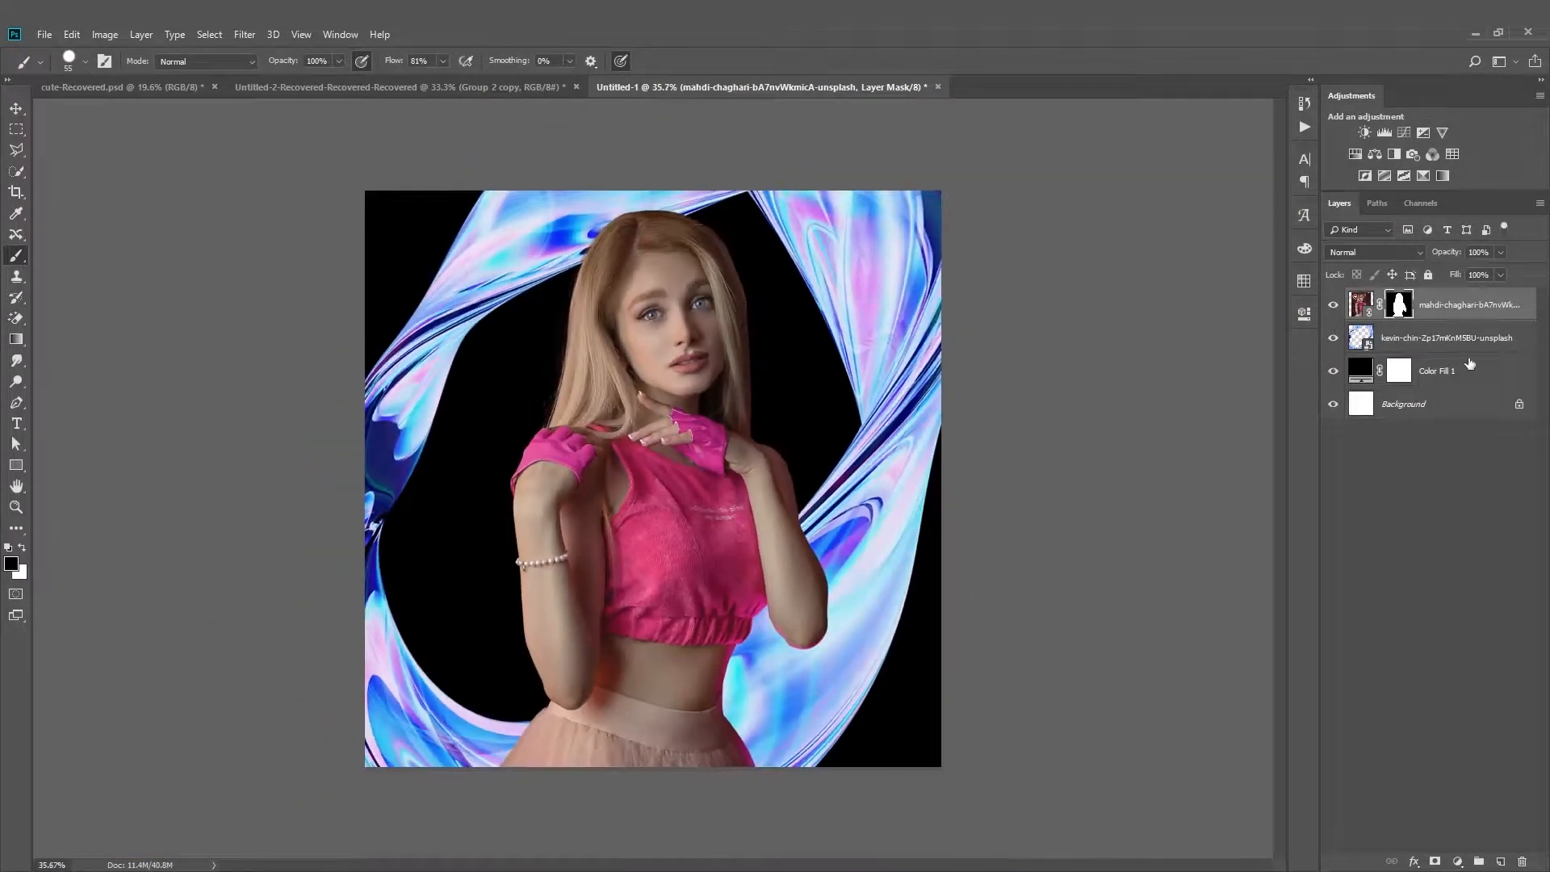
# Convert the woman's masked layer to a smart object and open the Camera Raw Filter on it
pyautogui.rightClick(1488, 317)
pyautogui.click(1373, 319)
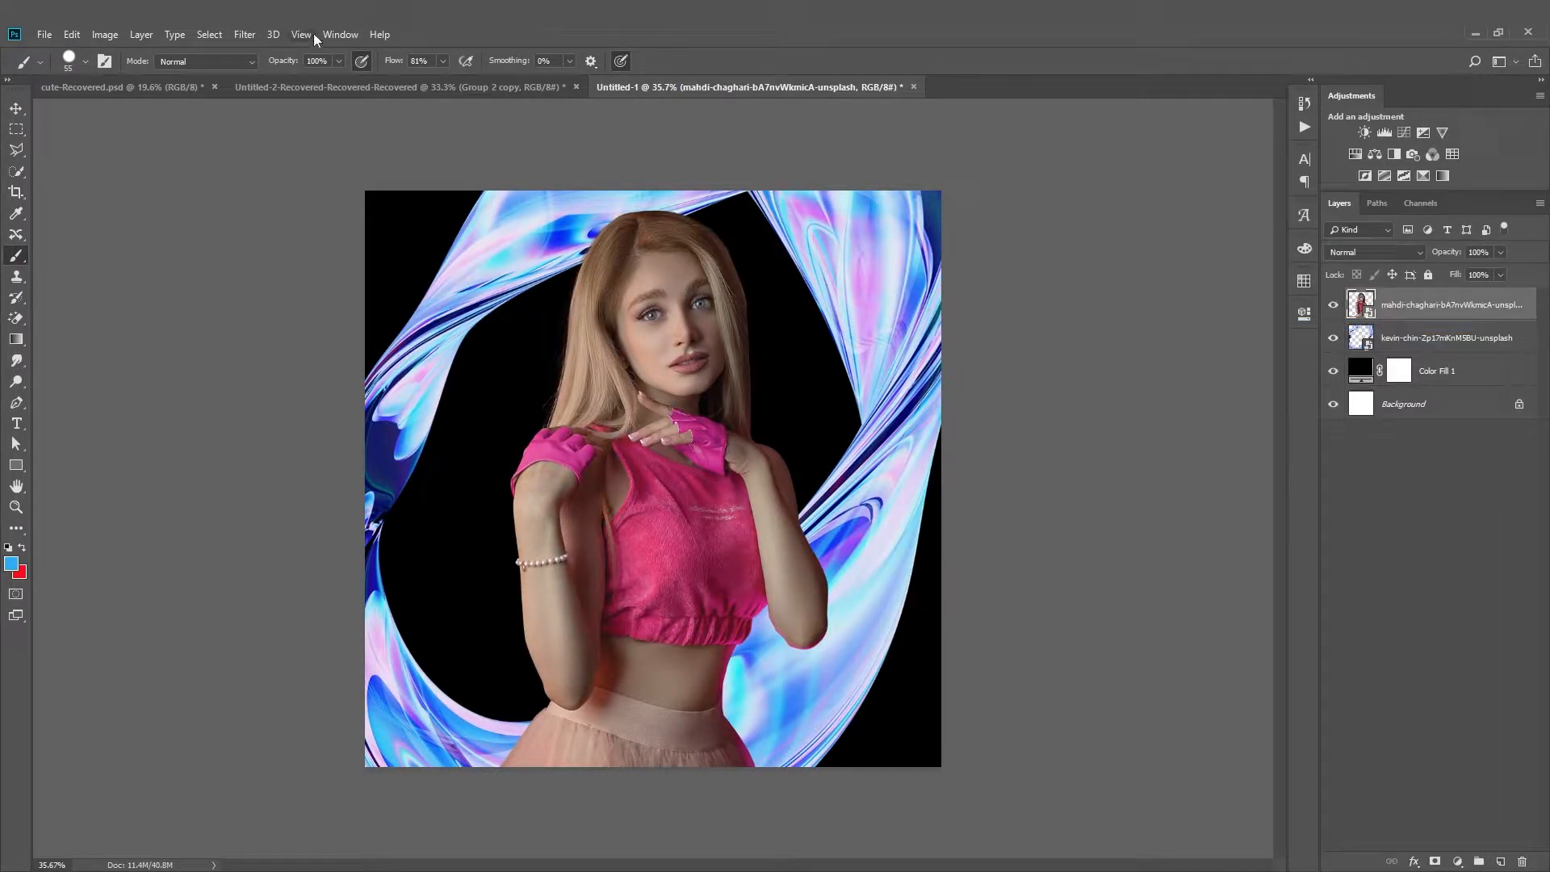
pyautogui.click(259, 32)
pyautogui.click(428, 118)
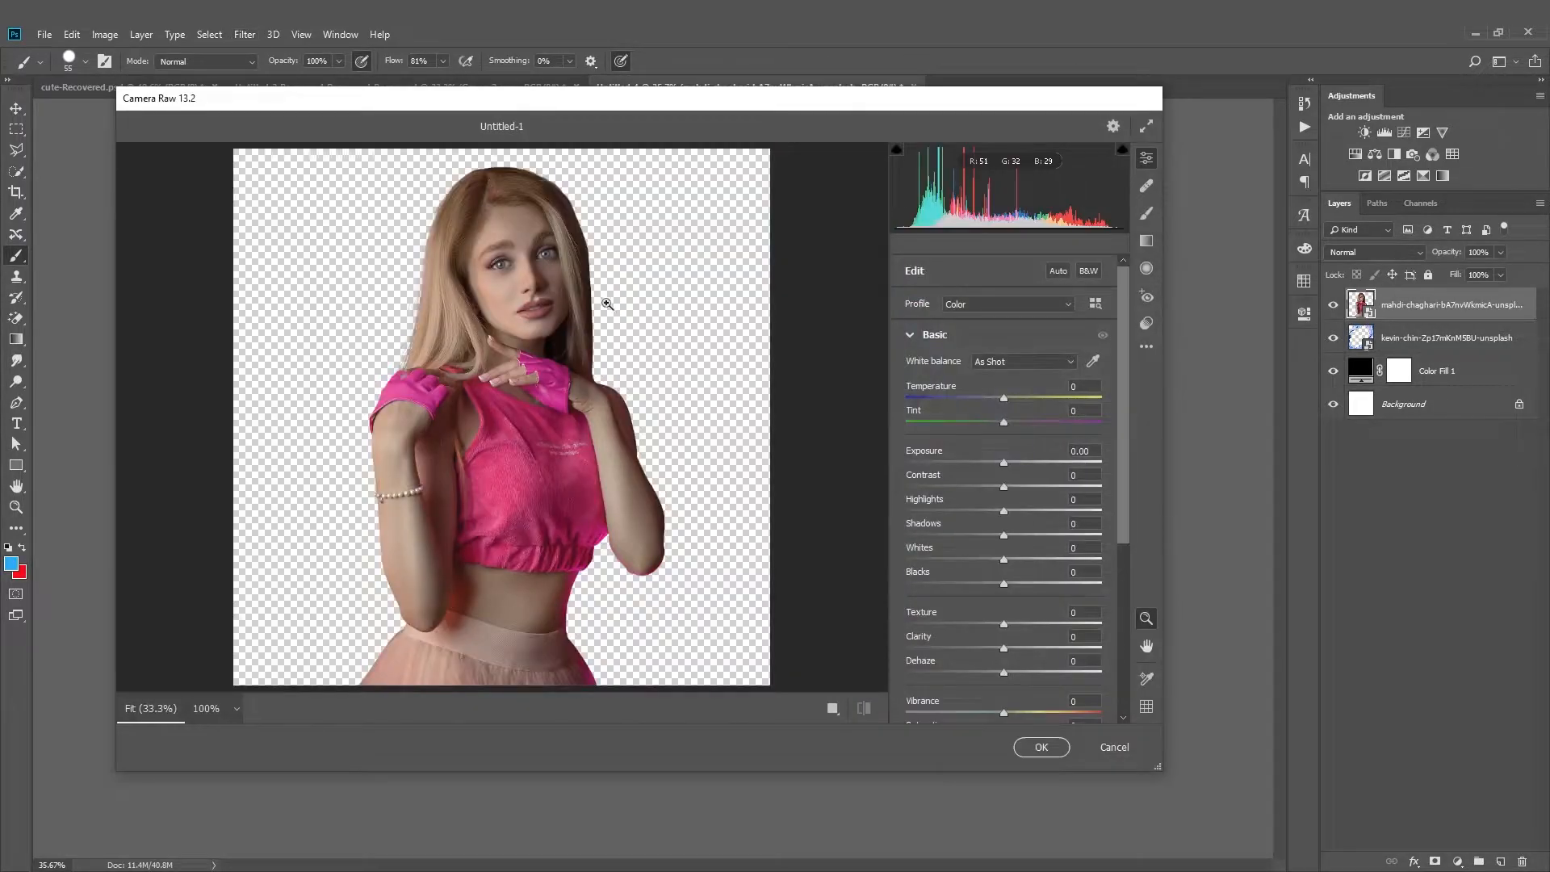
# Set the woman's Clarity to +59, Shadows to -74, Highlights to -17 and Contrast to +48
pyautogui.moveTo(512, 258); pyautogui.dragTo(618, 255)
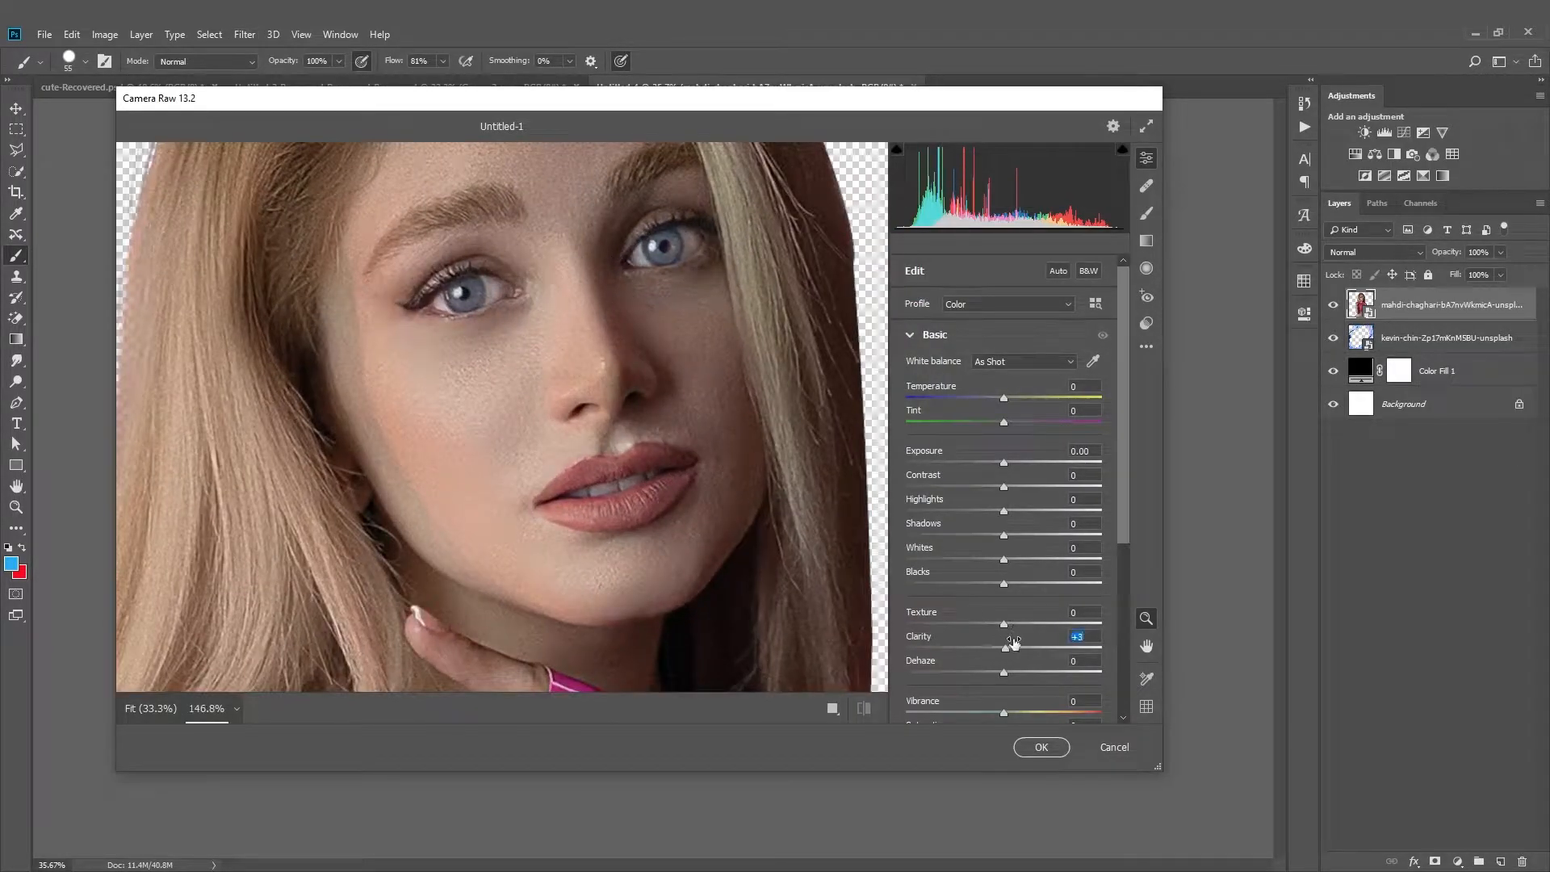
pyautogui.moveTo(1009, 643); pyautogui.dragTo(1067, 643)
pyautogui.moveTo(659, 448); pyautogui.dragTo(805, 484)
pyautogui.moveTo(991, 535); pyautogui.dragTo(1051, 484)
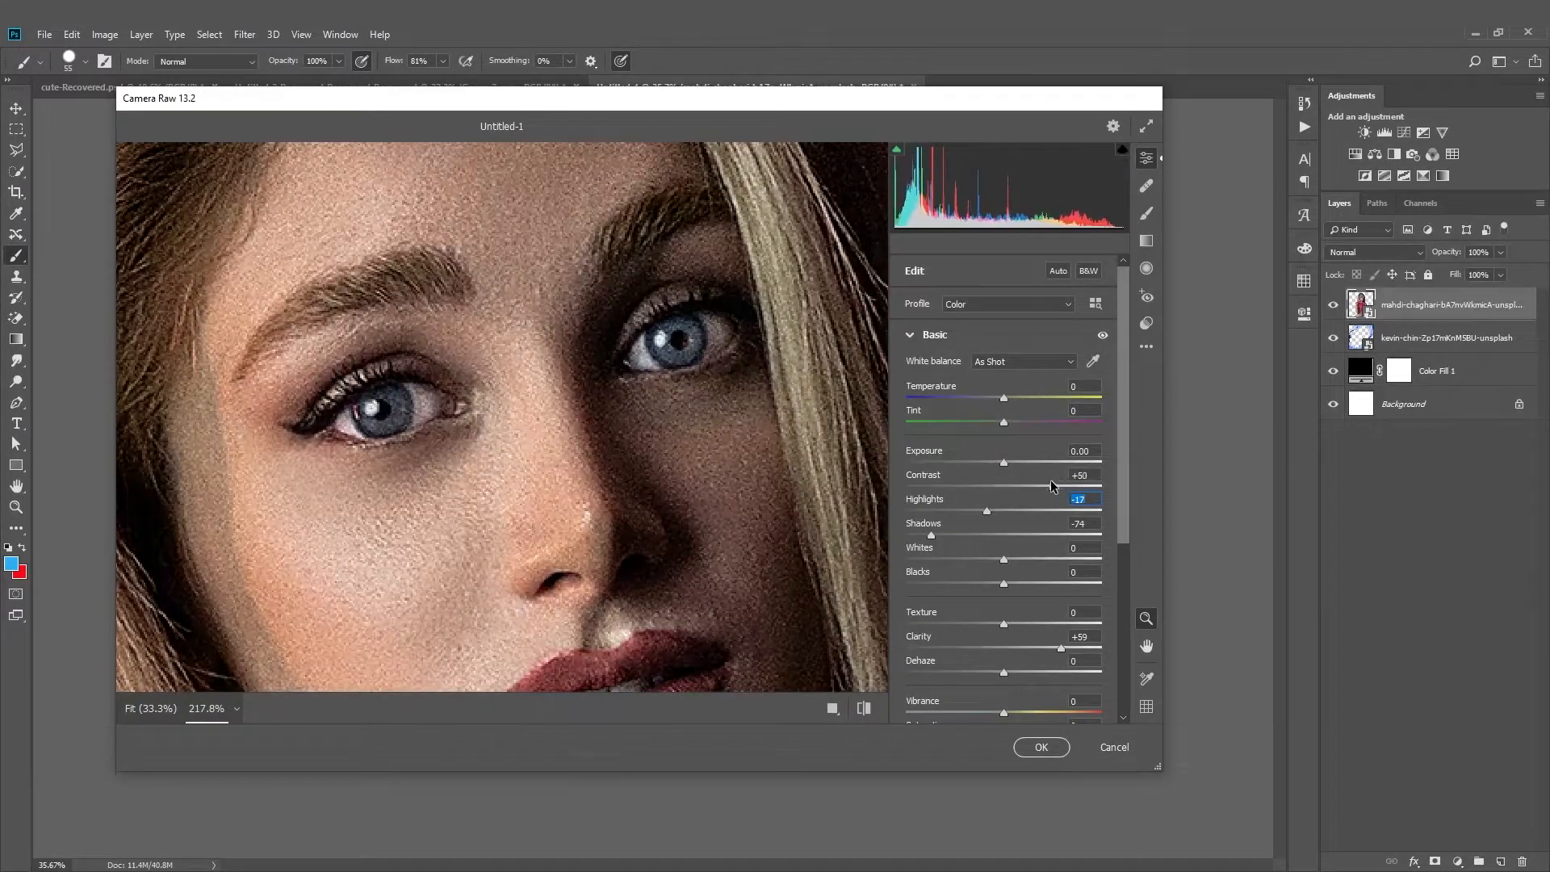
pyautogui.moveTo(559, 384); pyautogui.dragTo(498, 407)
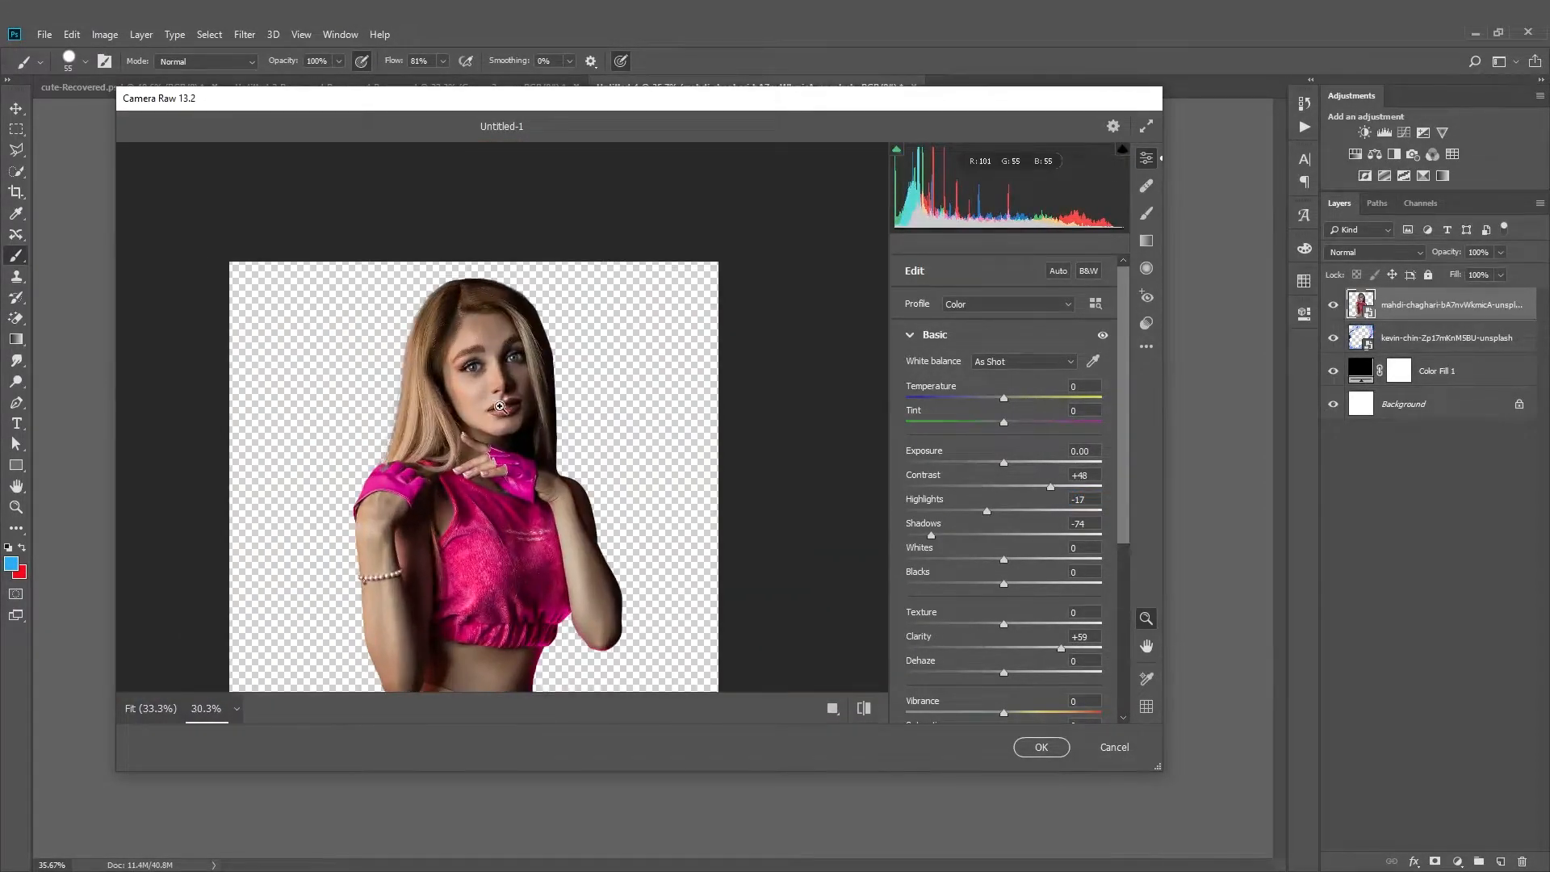
# Set Vibrance to -15, Texture to +30, Whites to +44 and Clarity to +27, and apply the Camera Raw adjustments
pyautogui.moveTo(1003, 712)
pyautogui.mouseDown()
pyautogui.moveTo(972, 711)
pyautogui.moveTo(993, 709)
pyautogui.mouseUp()
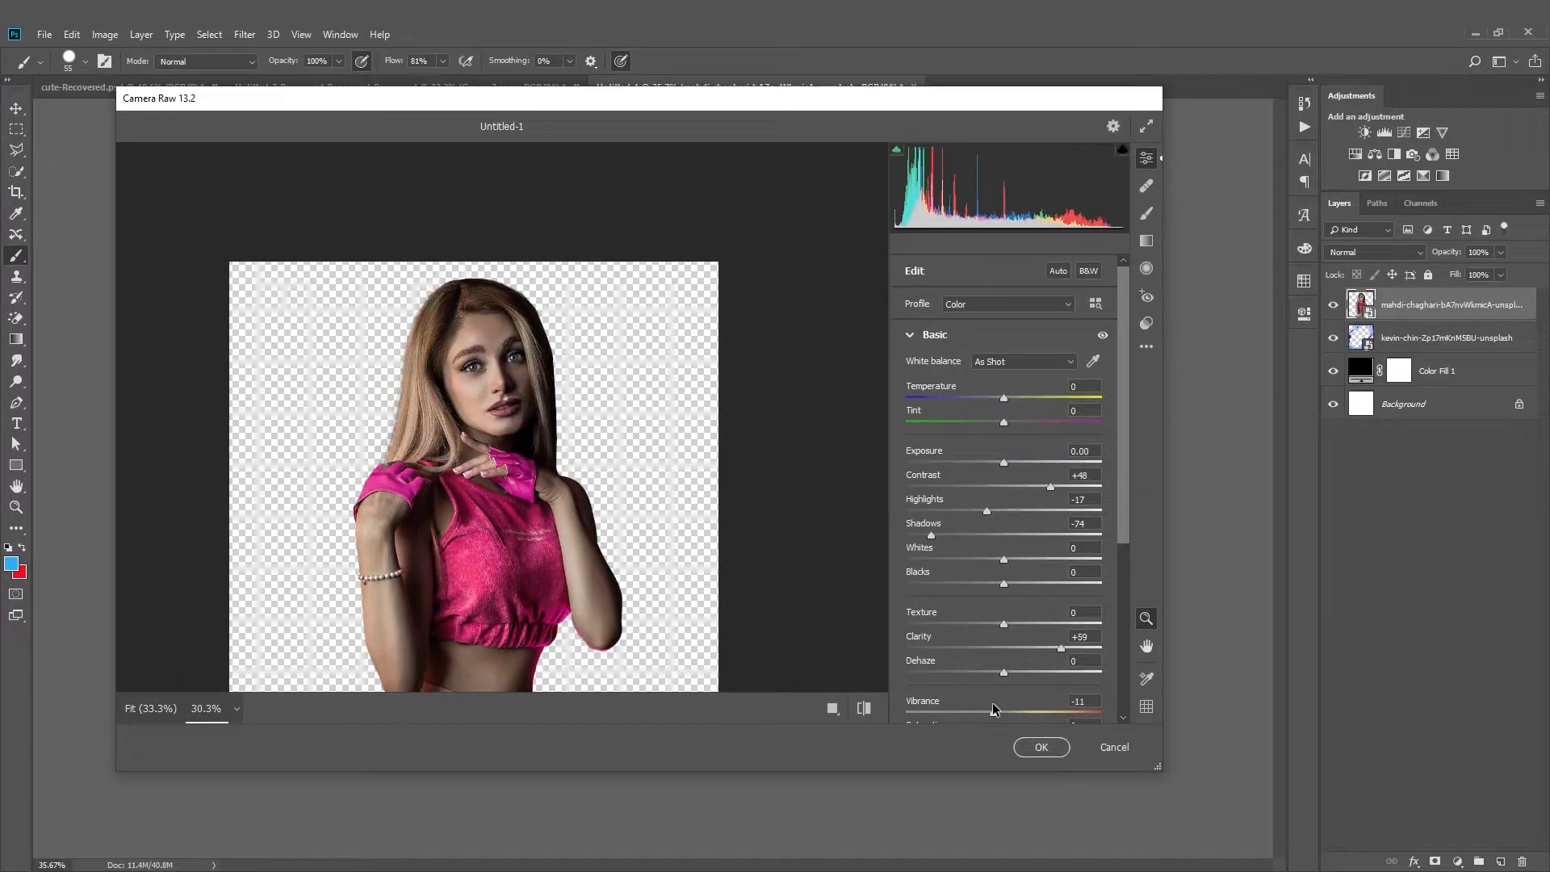
pyautogui.moveTo(1001, 628); pyautogui.dragTo(1004, 670)
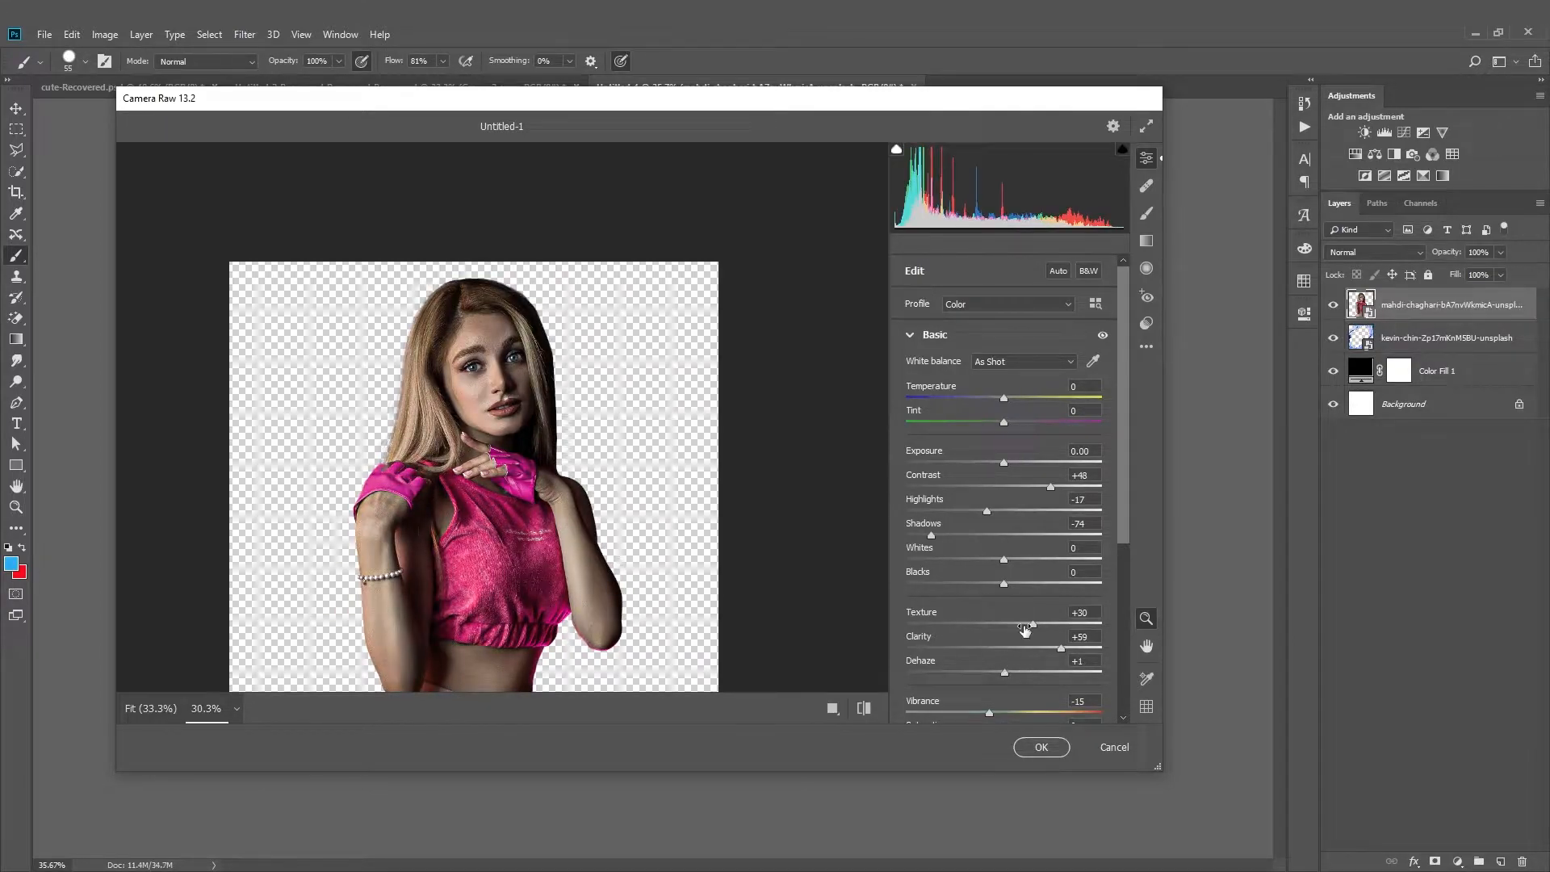
pyautogui.moveTo(1004, 559); pyautogui.dragTo(1047, 559)
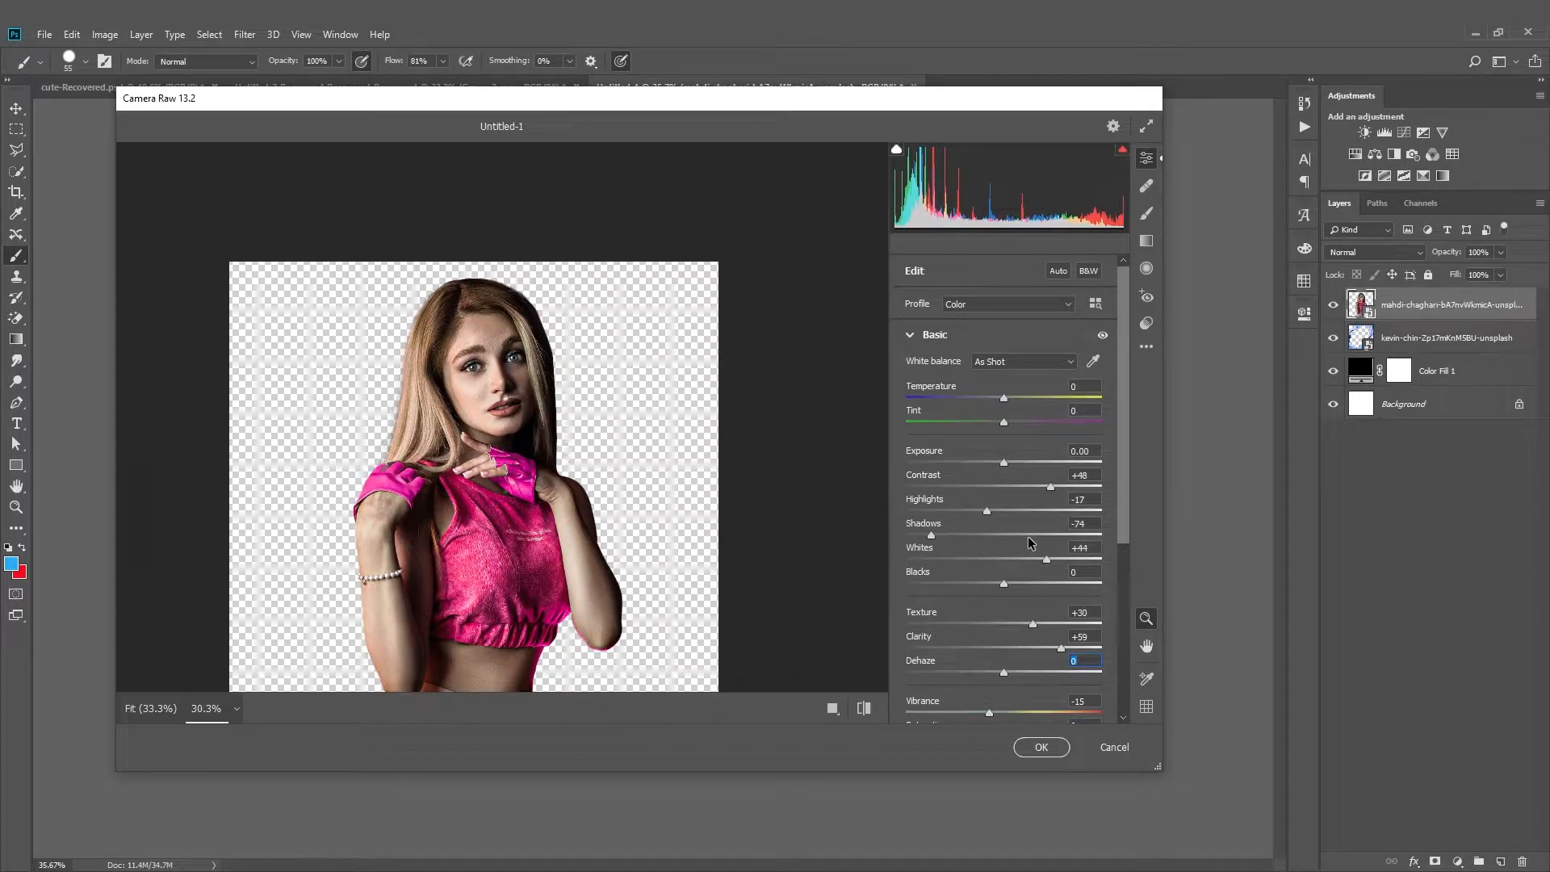
pyautogui.moveTo(1033, 649); pyautogui.dragTo(1027, 649)
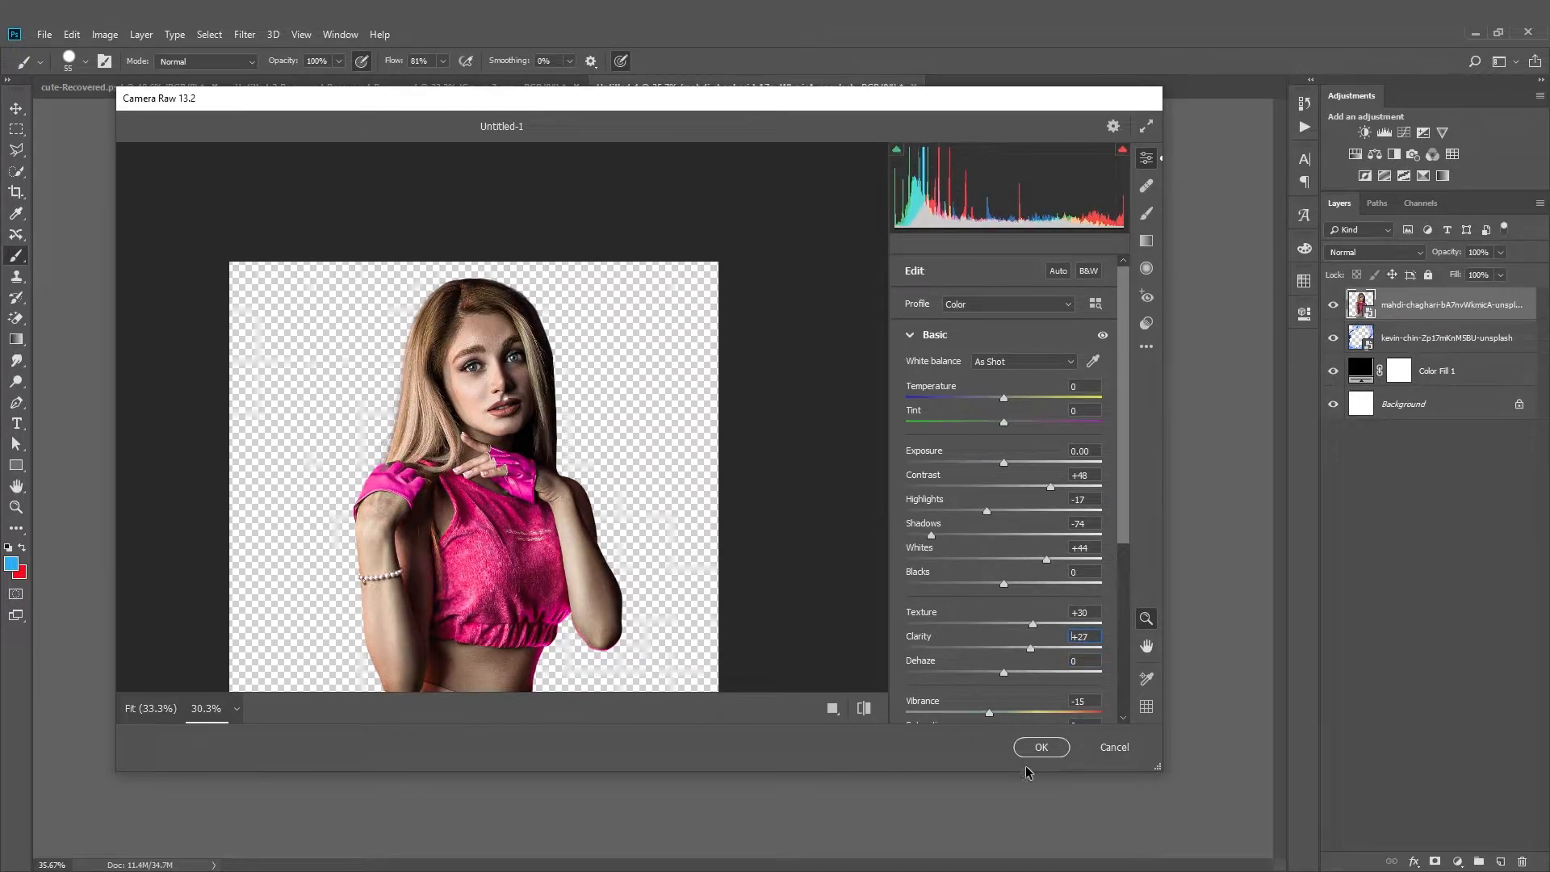
pyautogui.click(1041, 747)
pyautogui.scroll(-6, 709, 533)
pyautogui.scroll(9, 710, 533)
pyautogui.scroll(-1, 625, 468)
pyautogui.click(16, 109)
pyautogui.scroll(-2, 743, 436)
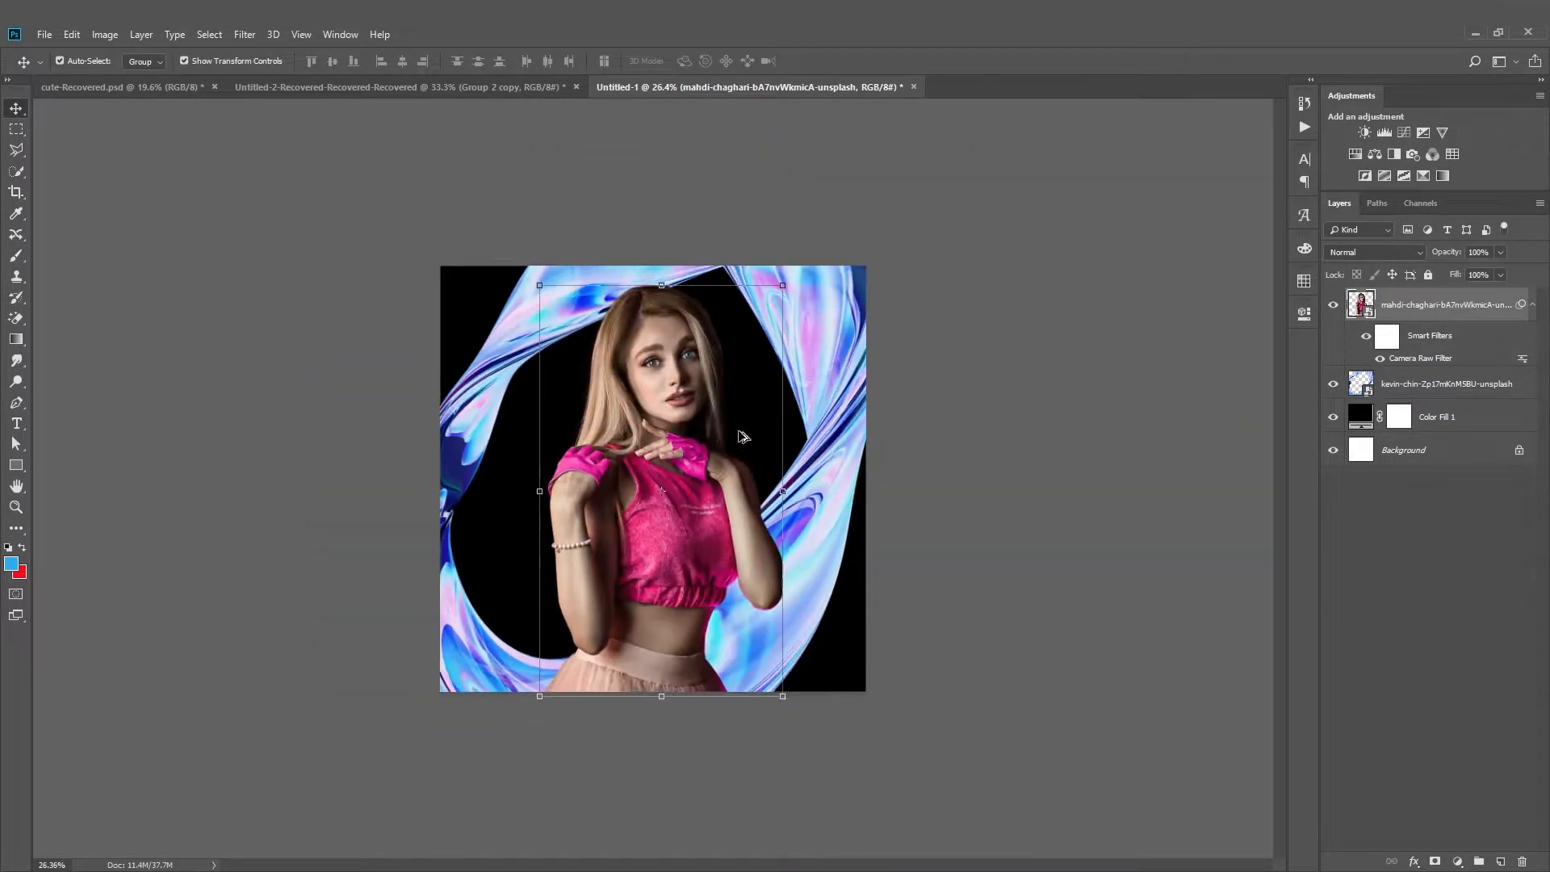
pyautogui.scroll(-1, 743, 436)
# Add a new layer between the woman and the holographic background, and prepare a large soft brush for painting on it
pyautogui.click(1502, 861)
pyautogui.click(16, 255)
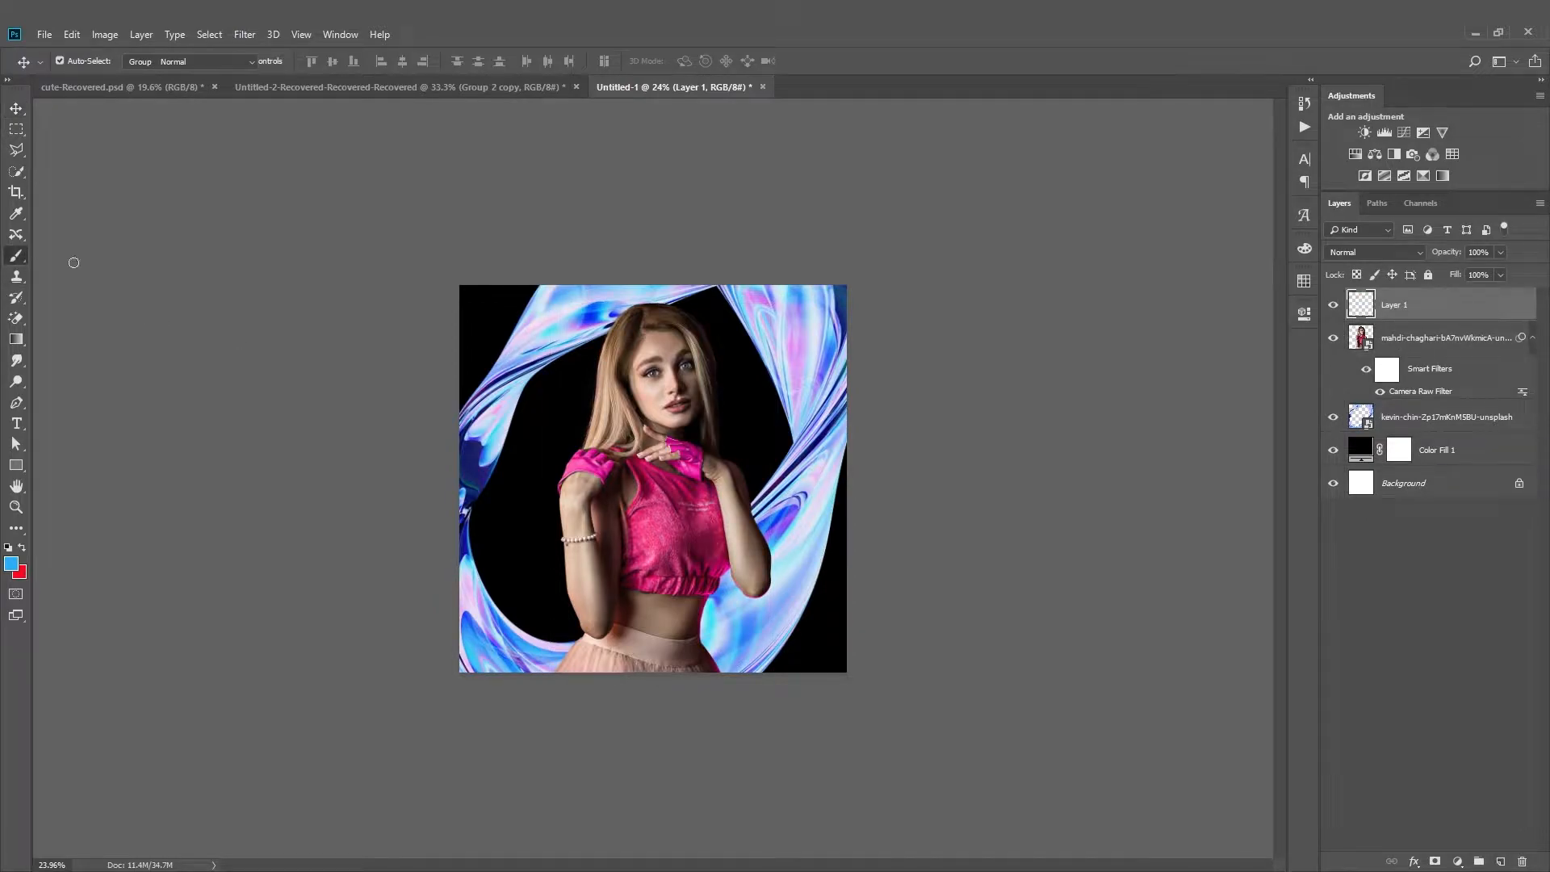
pyautogui.scroll(5, 902, 284)
pyautogui.scroll(-3, 753, 384)
pyautogui.scroll(3, 763, 339)
pyautogui.moveTo(769, 301); pyautogui.dragTo(943, 325)
pyautogui.moveTo(623, 495); pyautogui.dragTo(614, 355)
pyautogui.scroll(-4, 768, 460)
pyautogui.scroll(4, 771, 454)
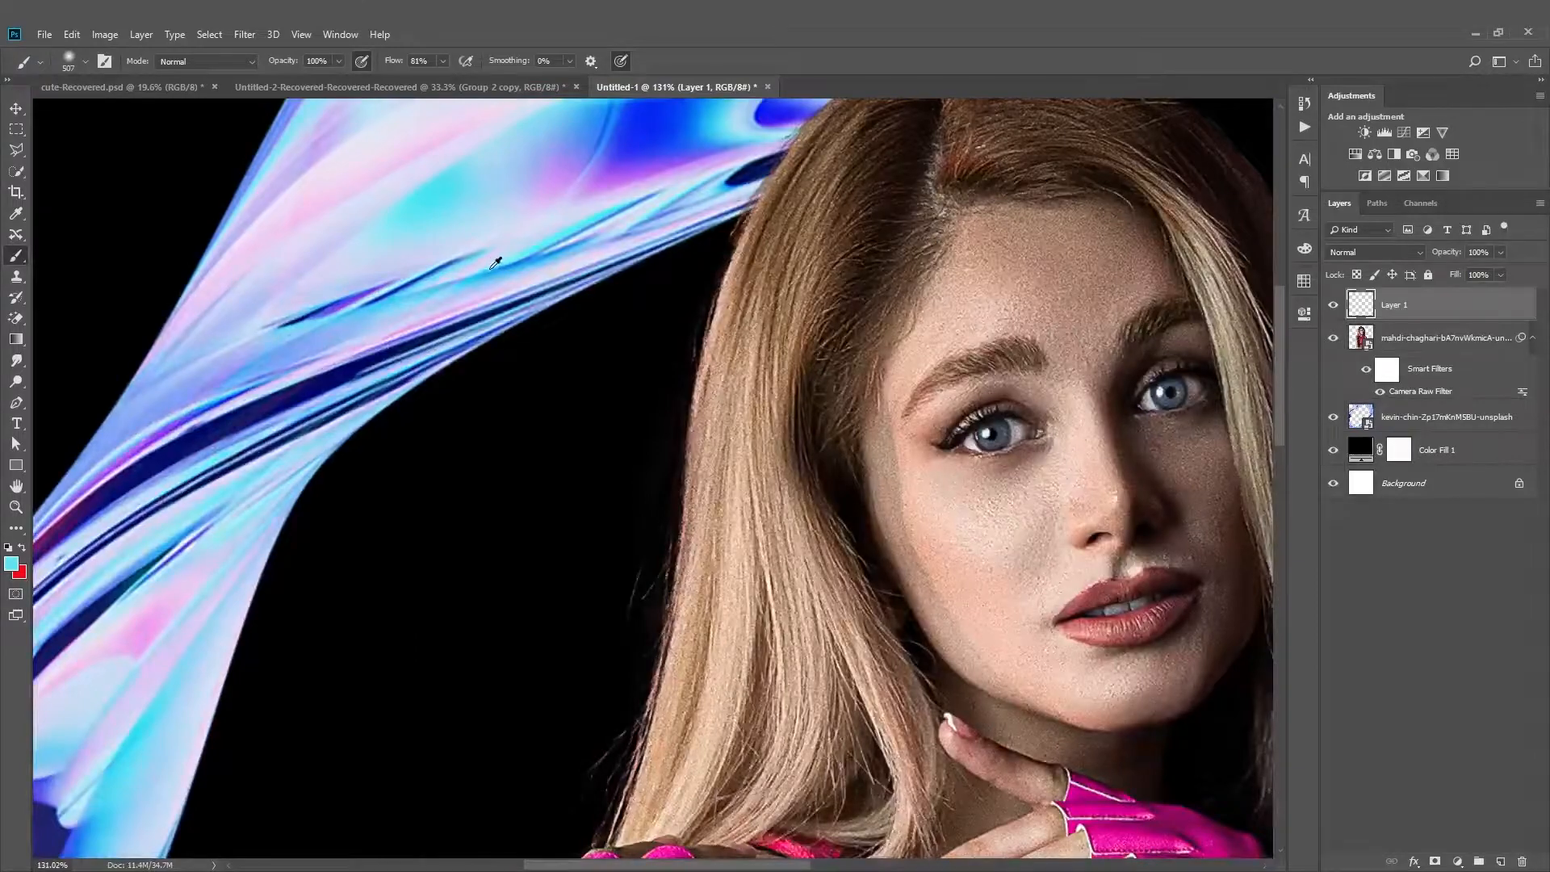
pyautogui.moveTo(627, 292); pyautogui.dragTo(565, 291)
pyautogui.scroll(-2, 525, 379)
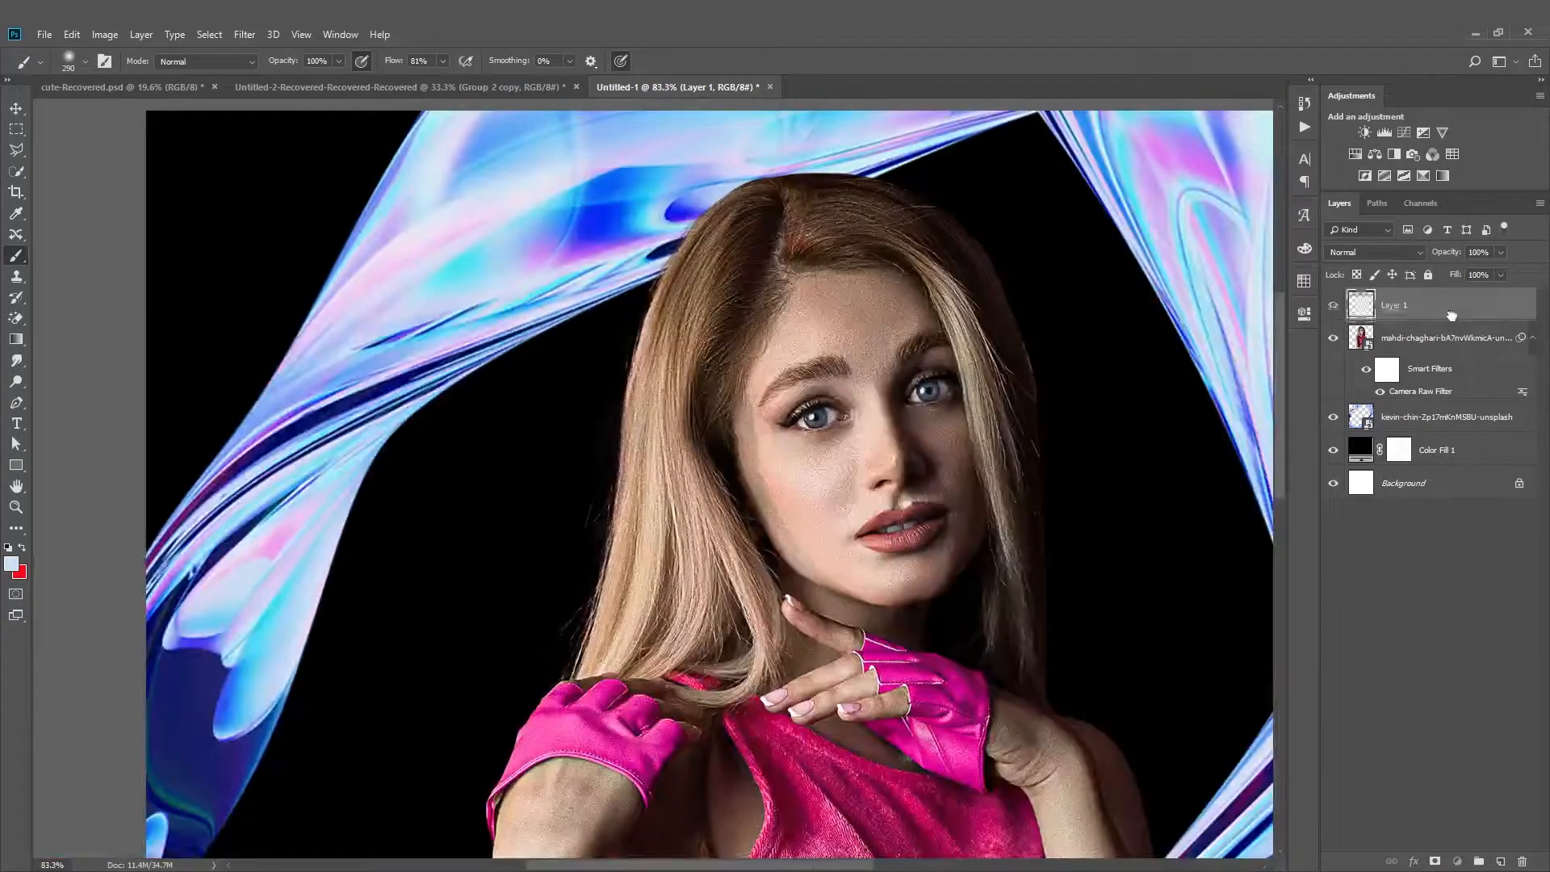
pyautogui.moveTo(1454, 316); pyautogui.dragTo(1448, 399)
# Try a soft blue glow behind the woman's head with a 929 px brush and a blue sampled from the background
pyautogui.scroll(1, 816, 291)
pyautogui.moveTo(704, 353); pyautogui.dragTo(1007, 352)
pyautogui.click(634, 410)
pyautogui.scroll(1, 691, 367)
pyautogui.scroll(1, 691, 367)
pyautogui.hotkey('ctrl', 'z')
pyautogui.keyDown('alt'); pyautogui.click(511, 208); pyautogui.keyUp('alt')
pyautogui.click(796, 472)
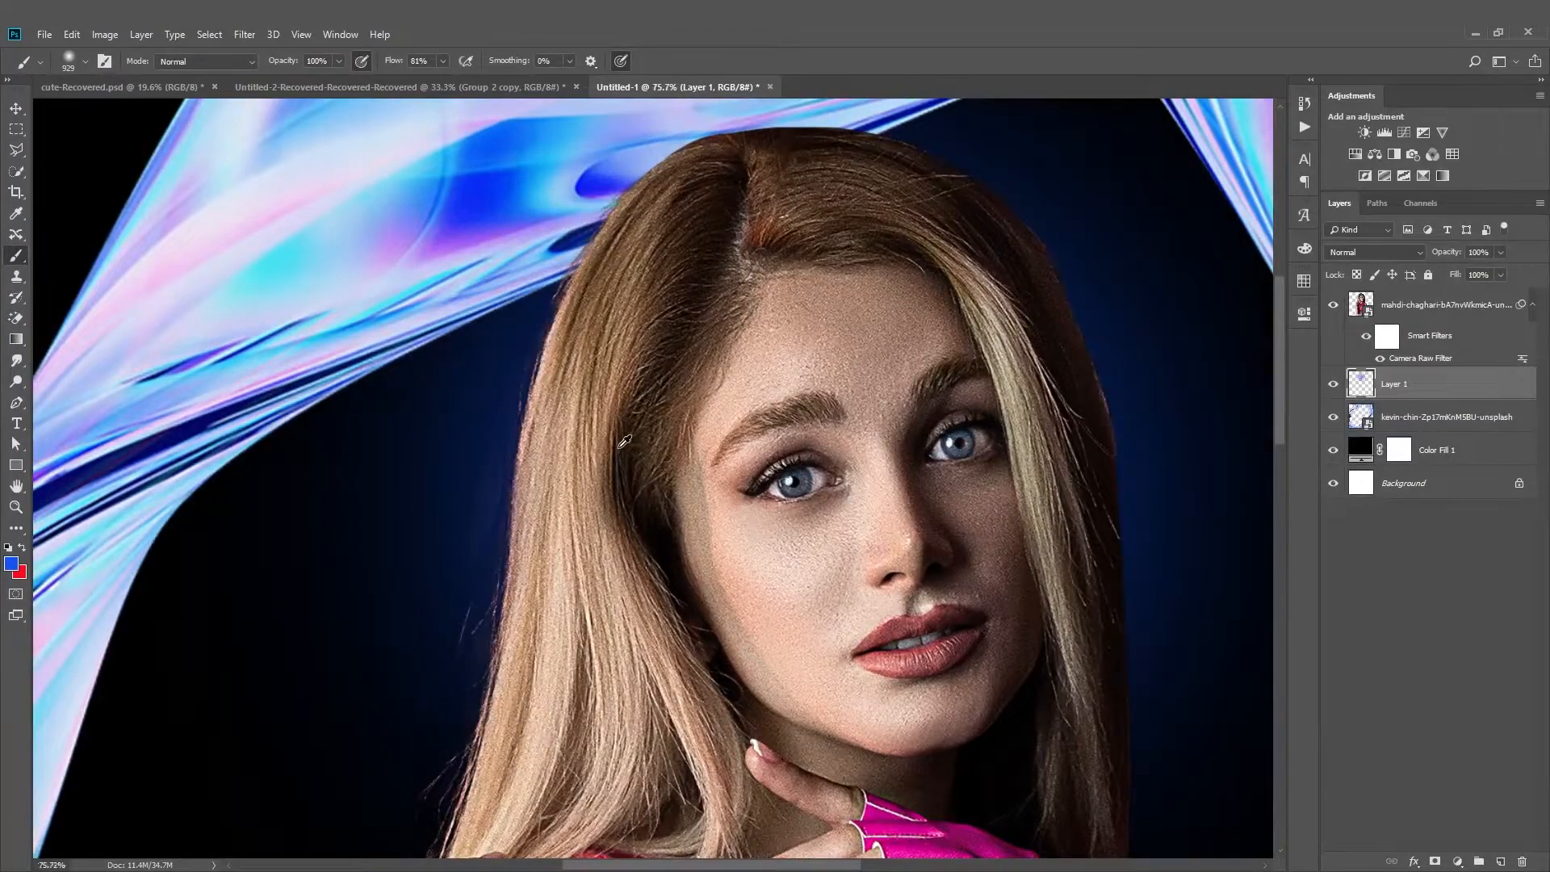
# Try a wider blue glow behind the woman with a 1424 px brush, and undo it
pyautogui.scroll(-6, 624, 442)
pyautogui.scroll(1, 638, 464)
pyautogui.moveTo(543, 481); pyautogui.dragTo(643, 481)
pyautogui.click(574, 468)
pyautogui.scroll(-4, 652, 491)
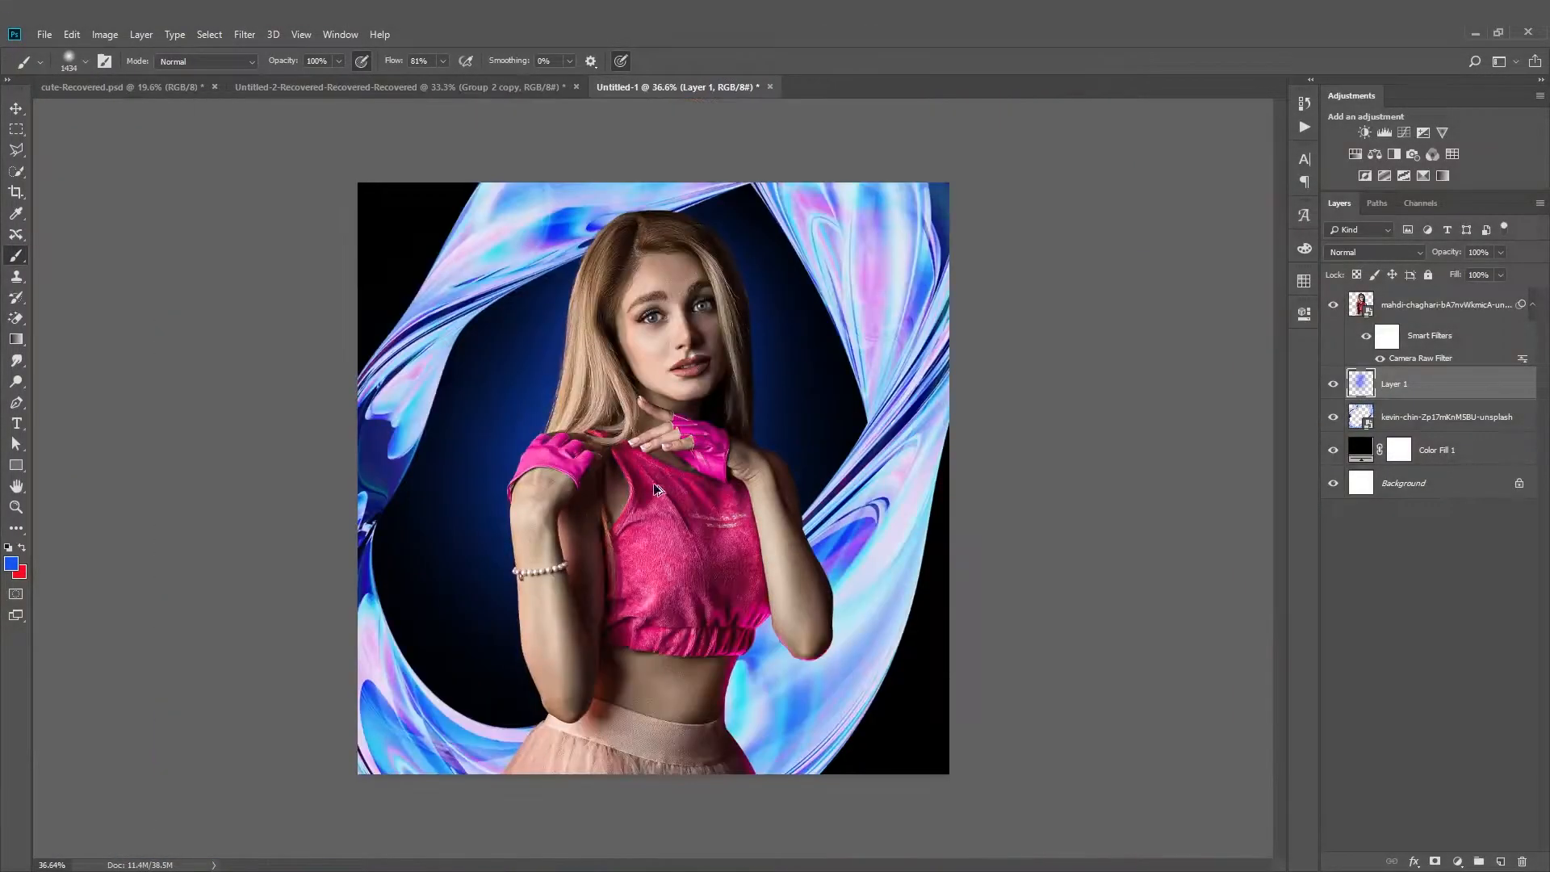
pyautogui.hotkey('ctrl', 'z')
# Paint a soft purple glow behind the woman with 2198 px and 2657 px brushes, using a purple sampled from the background
pyautogui.keyDown('alt'); pyautogui.click(856, 540); pyautogui.keyUp('alt')
pyautogui.click(602, 389)
pyautogui.click(642, 424)
pyautogui.hotkey('ctrl', 'z')
pyautogui.moveTo(642, 423)
pyautogui.mouseDown()
pyautogui.moveTo(791, 422)
pyautogui.moveTo(711, 422)
pyautogui.mouseUp()
pyautogui.click(648, 446)
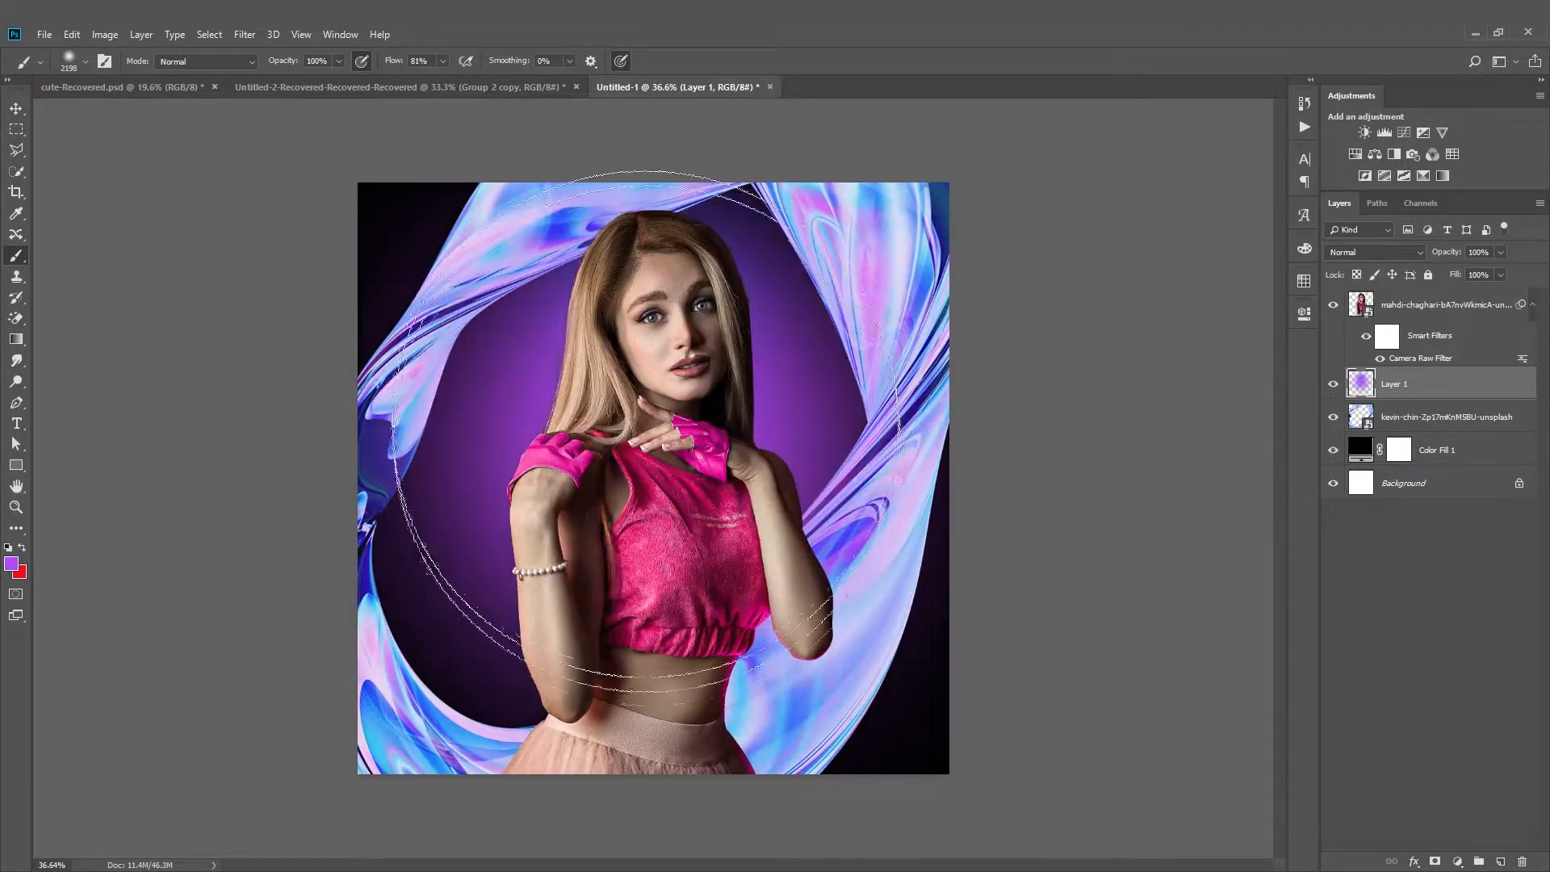
pyautogui.click(647, 492)
pyautogui.moveTo(638, 527); pyautogui.dragTo(718, 527)
pyautogui.click(630, 499)
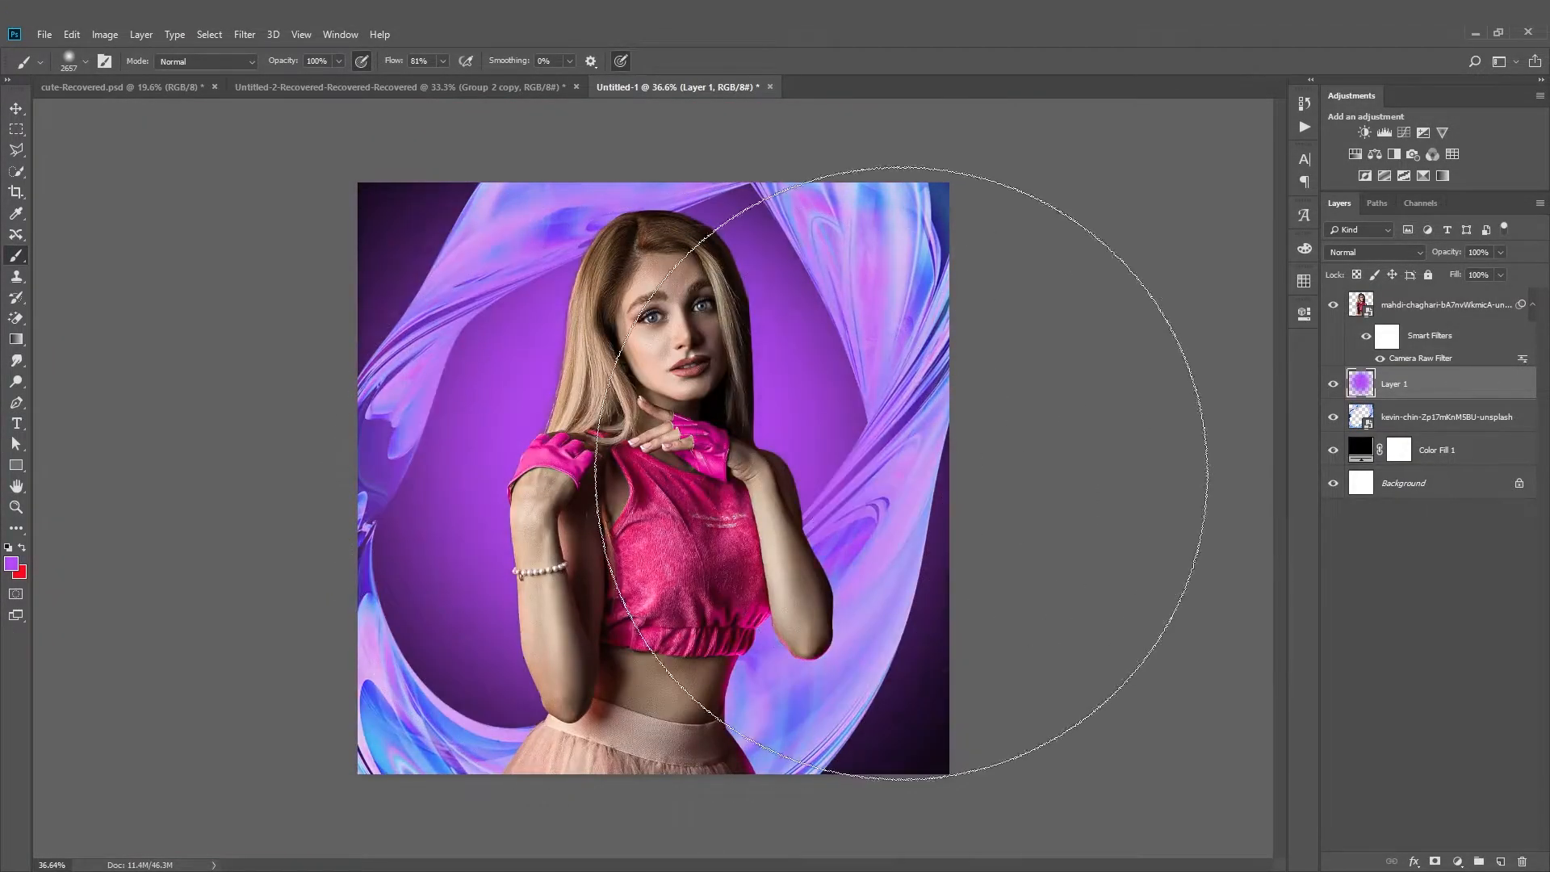
# Set the purple glow layer to Screen blending at 33% opacity and lock the layer
pyautogui.click(1372, 252)
pyautogui.click(1359, 386)
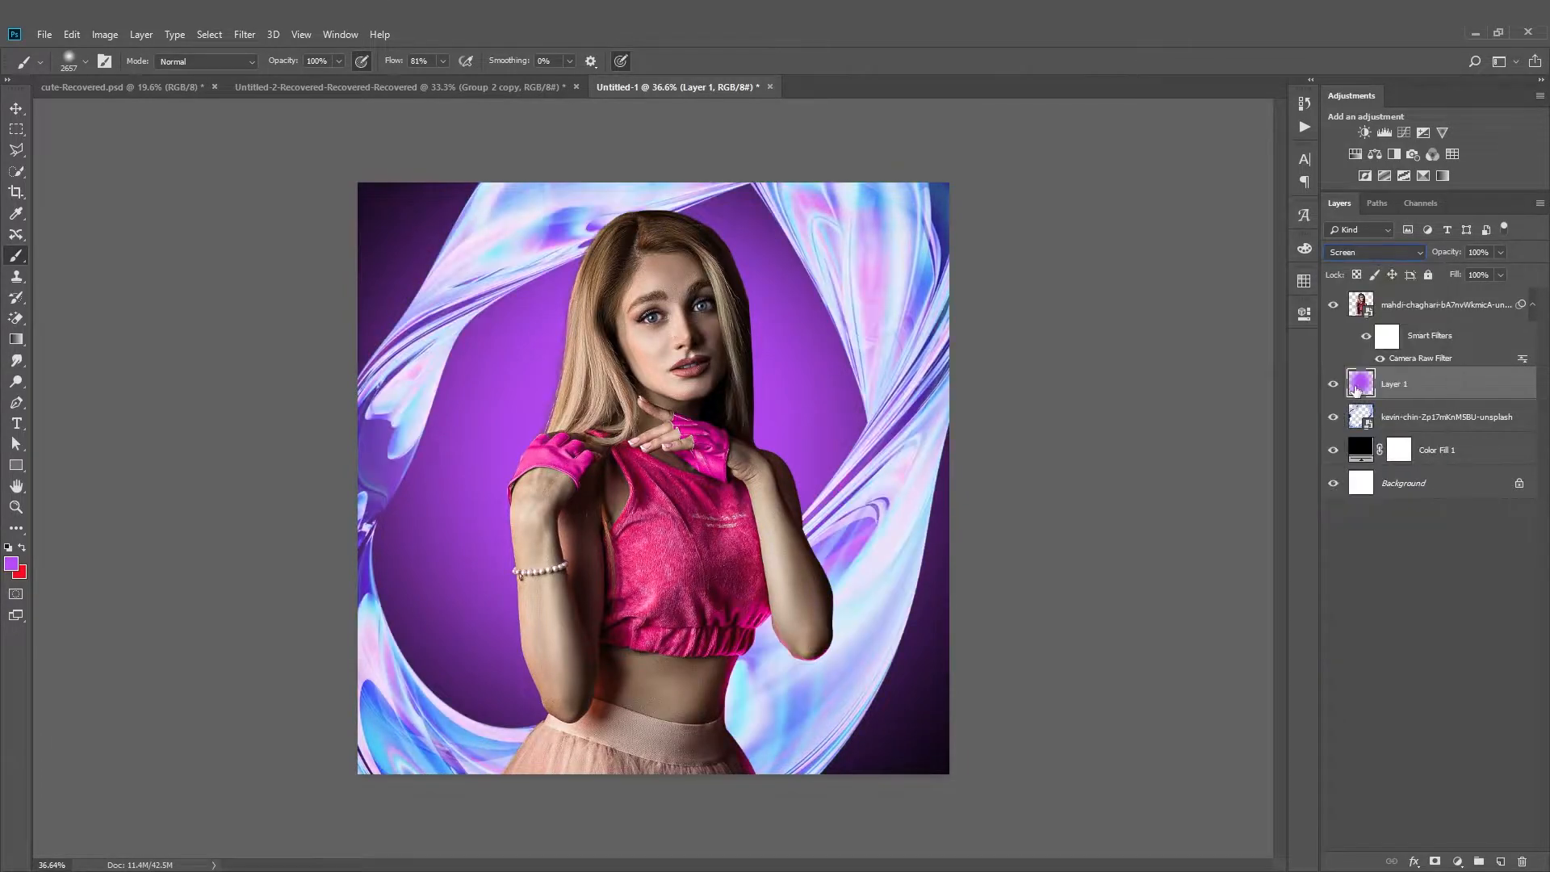
pyautogui.moveTo(1479, 273); pyautogui.dragTo(1464, 273)
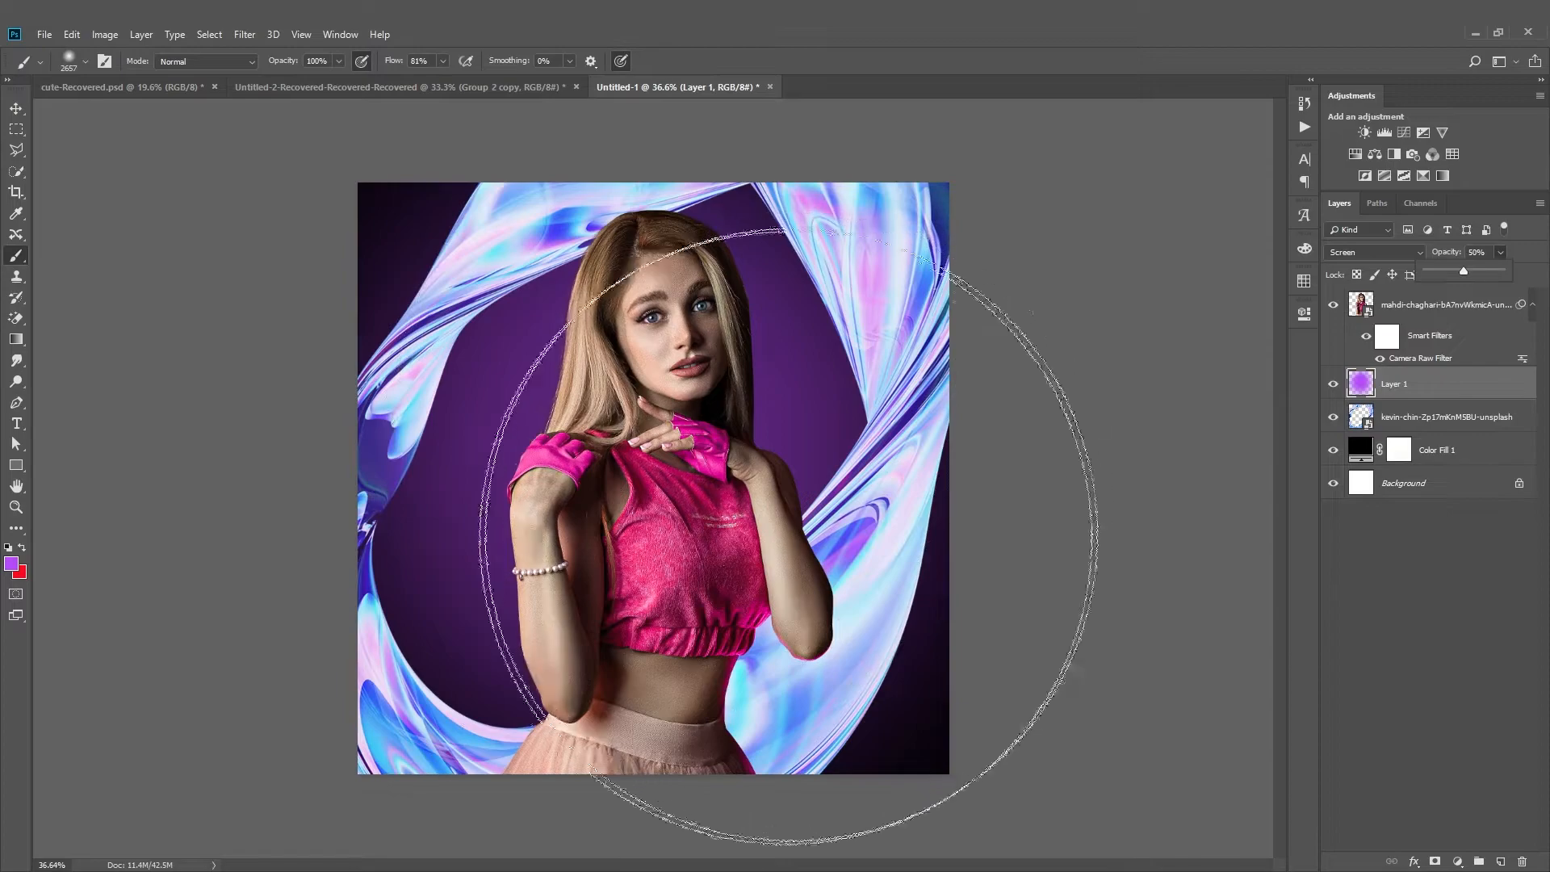
pyautogui.scroll(-3, 840, 436)
pyautogui.scroll(3, 872, 380)
pyautogui.scroll(-1, 894, 339)
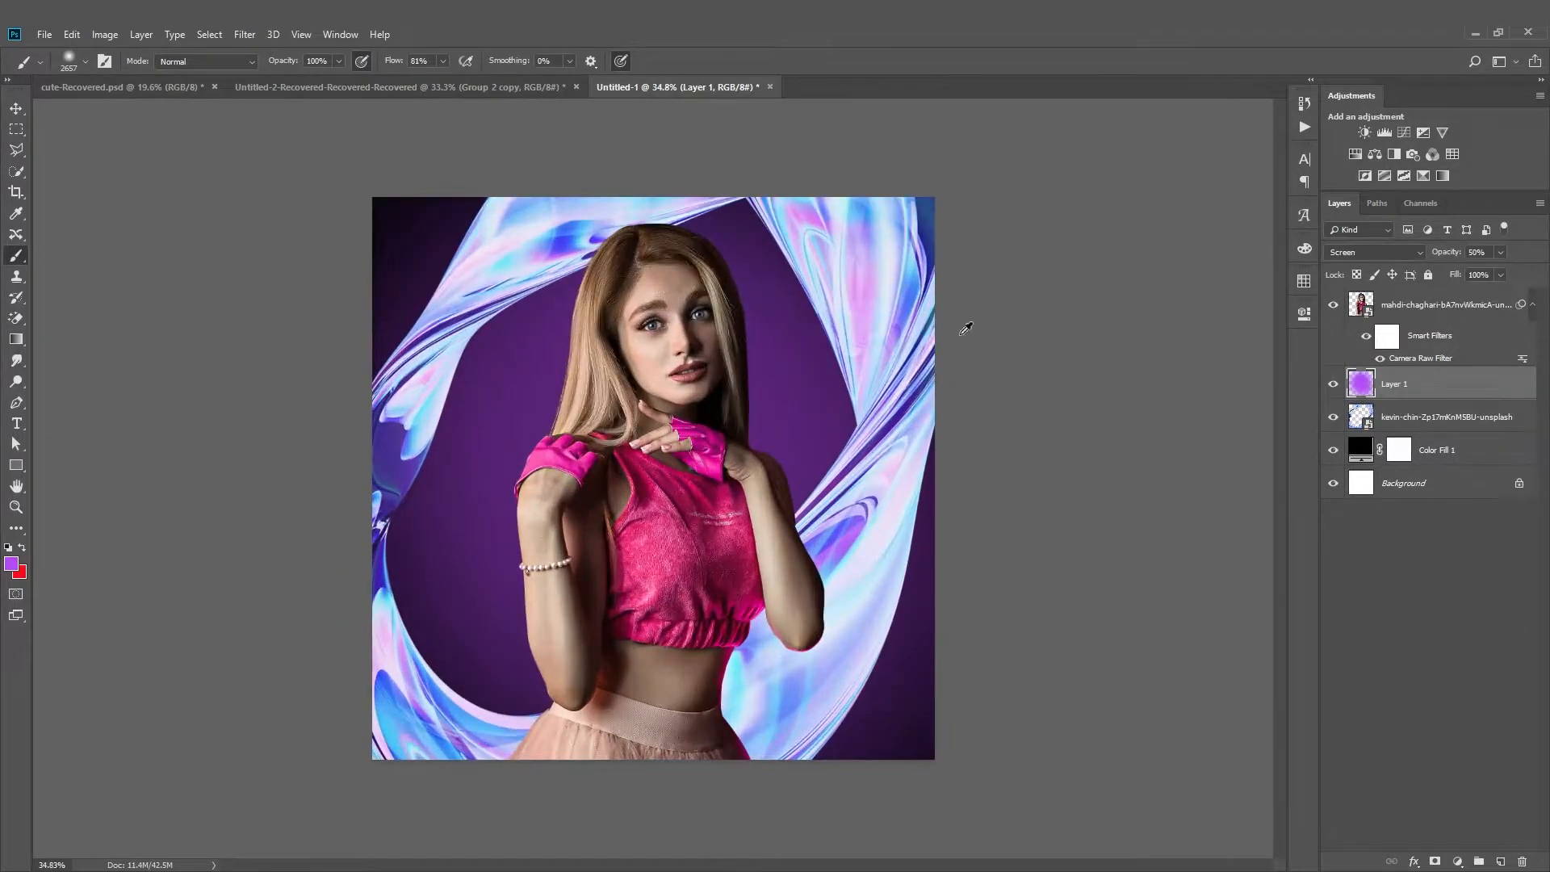
pyautogui.moveTo(1486, 269); pyautogui.dragTo(1486, 274)
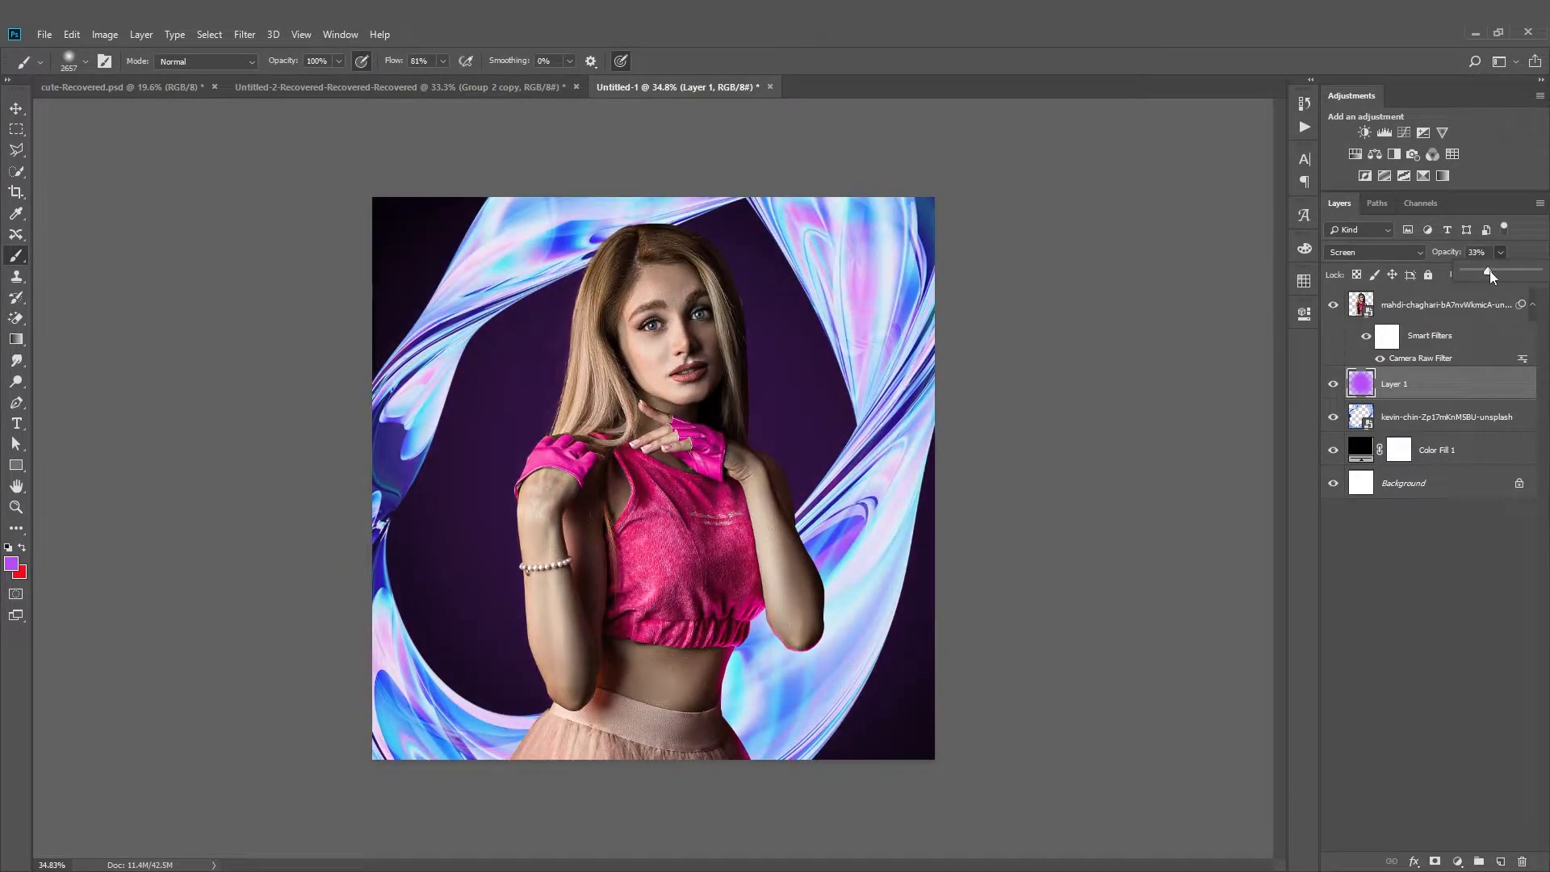
pyautogui.click(1420, 389)
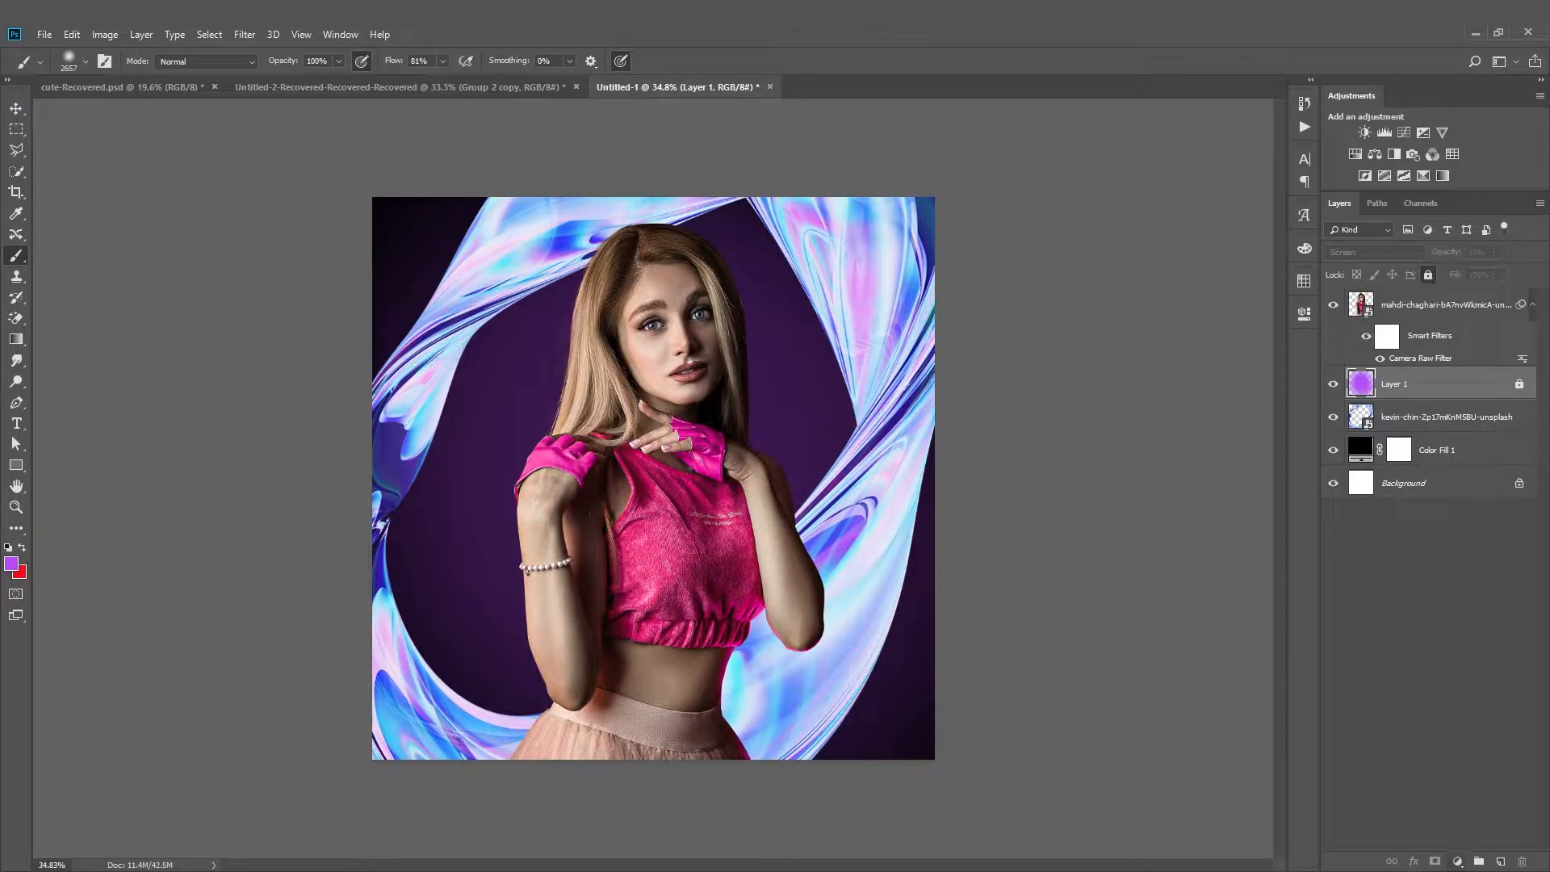
# Add a layer above the woman, paint a large blue glow along the image's right side, and set its blending to Screen
pyautogui.click(1496, 861)
pyautogui.moveTo(1407, 386); pyautogui.dragTo(1405, 293)
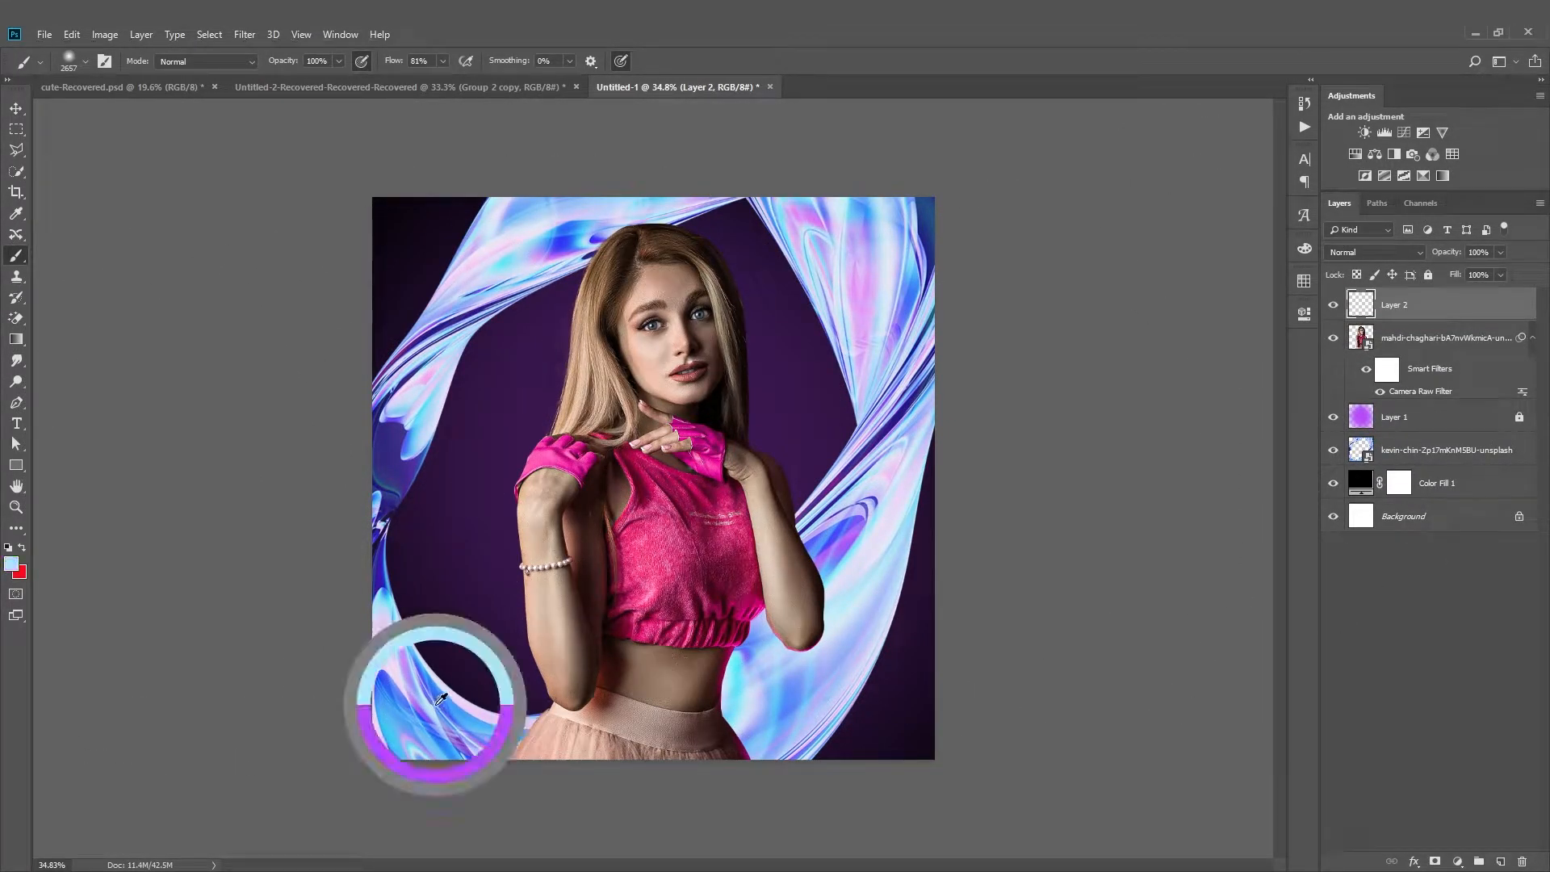
pyautogui.moveTo(917, 380); pyautogui.dragTo(1298, 328)
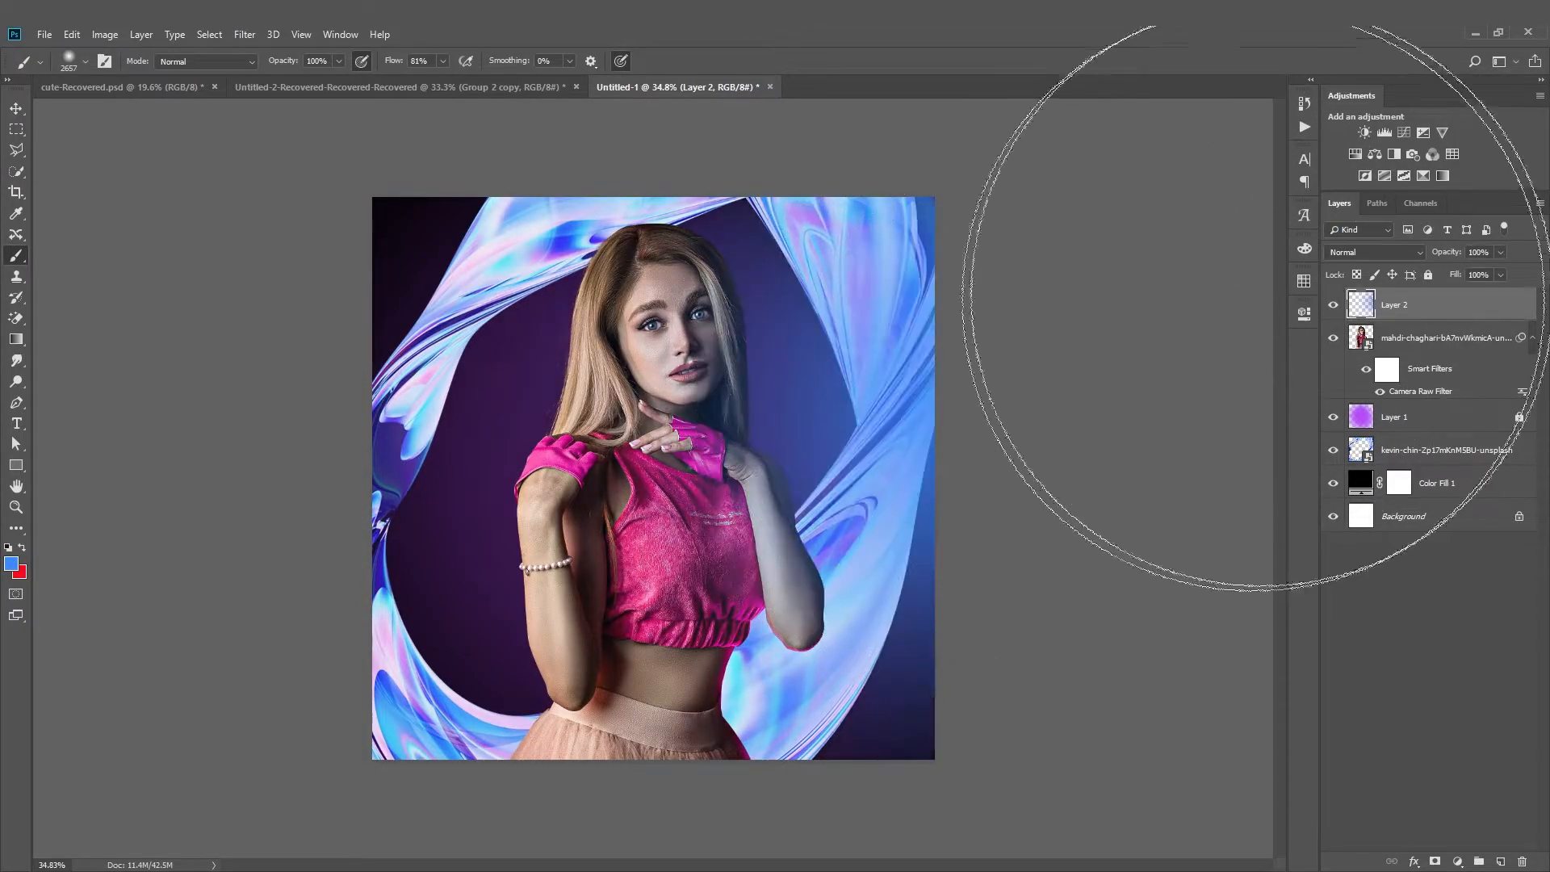
pyautogui.click(1372, 252)
pyautogui.click(1337, 389)
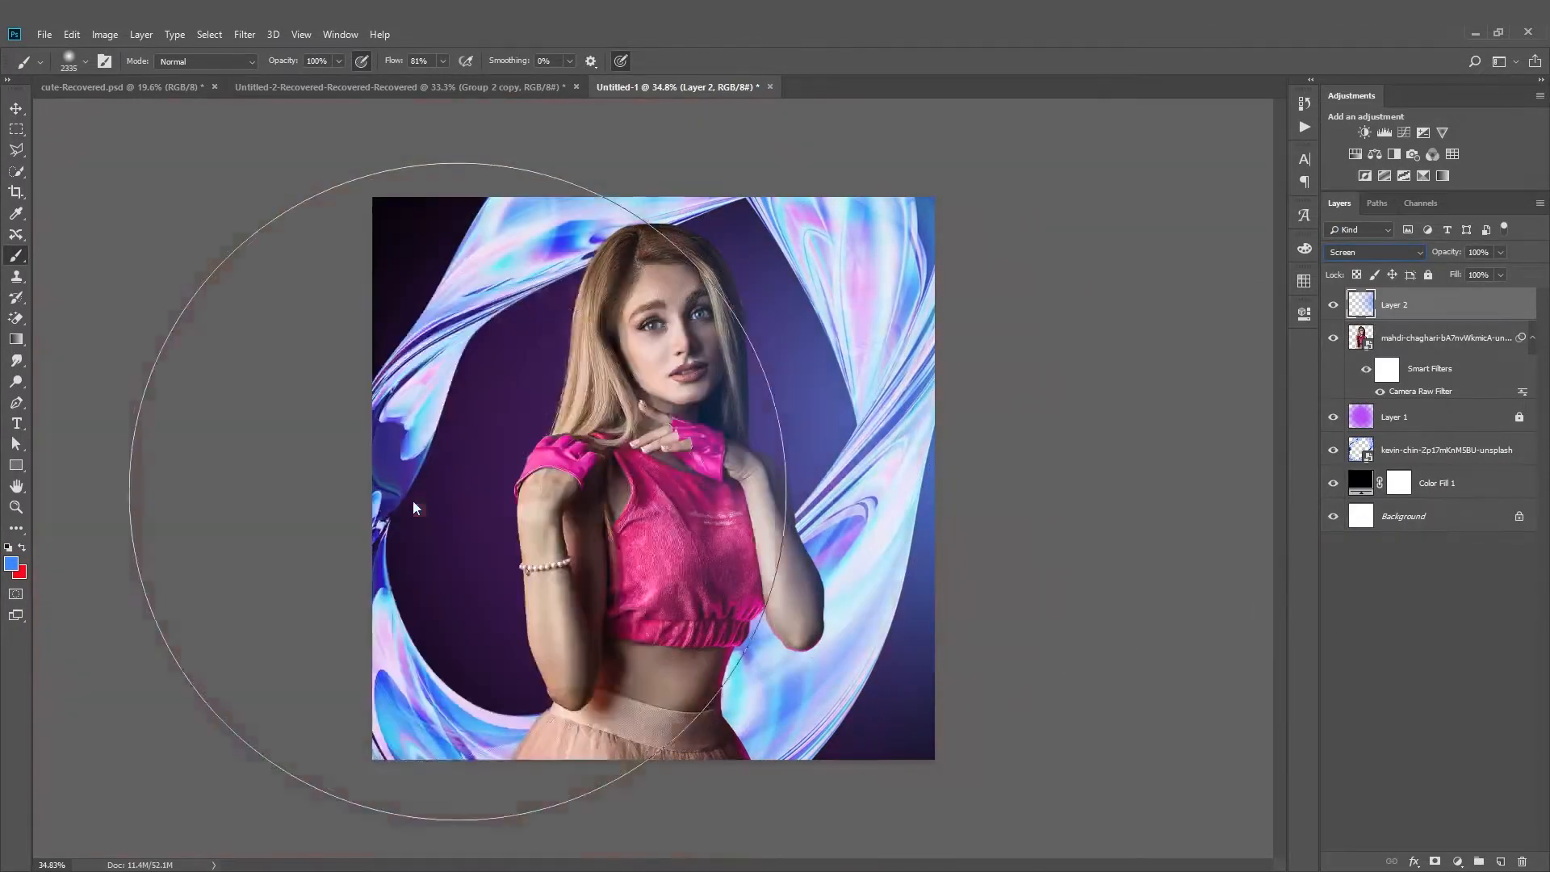
# Paint a fainter blue glow along the image's left edge with a 2335 px brush and lock the layer
pyautogui.moveTo(350, 561); pyautogui.dragTo(312, 525)
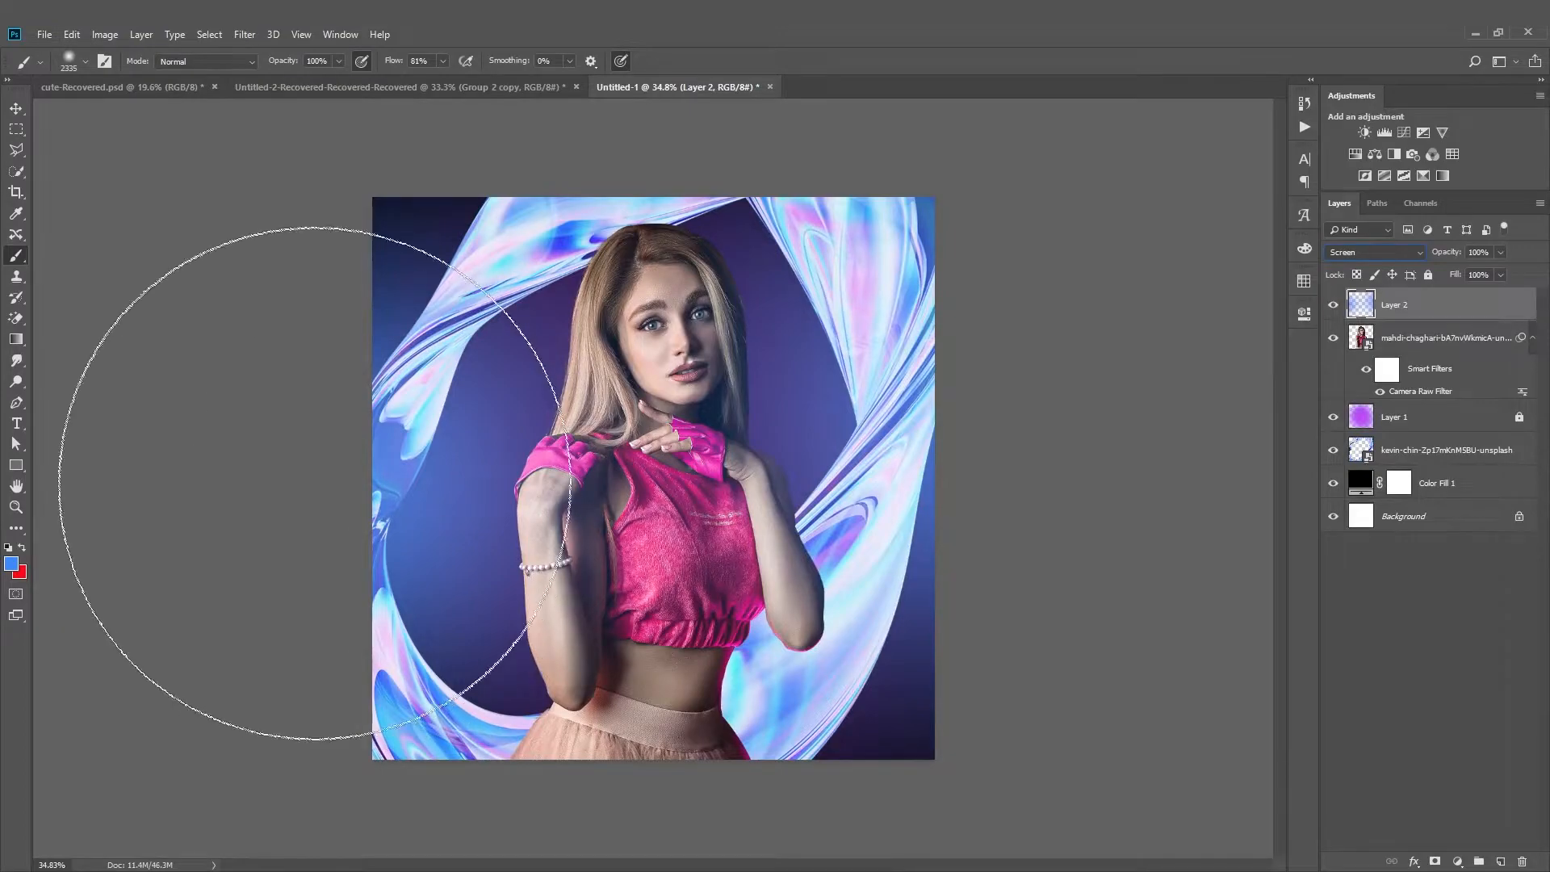
pyautogui.hotkey('ctrl', 'z')
pyautogui.click(292, 466)
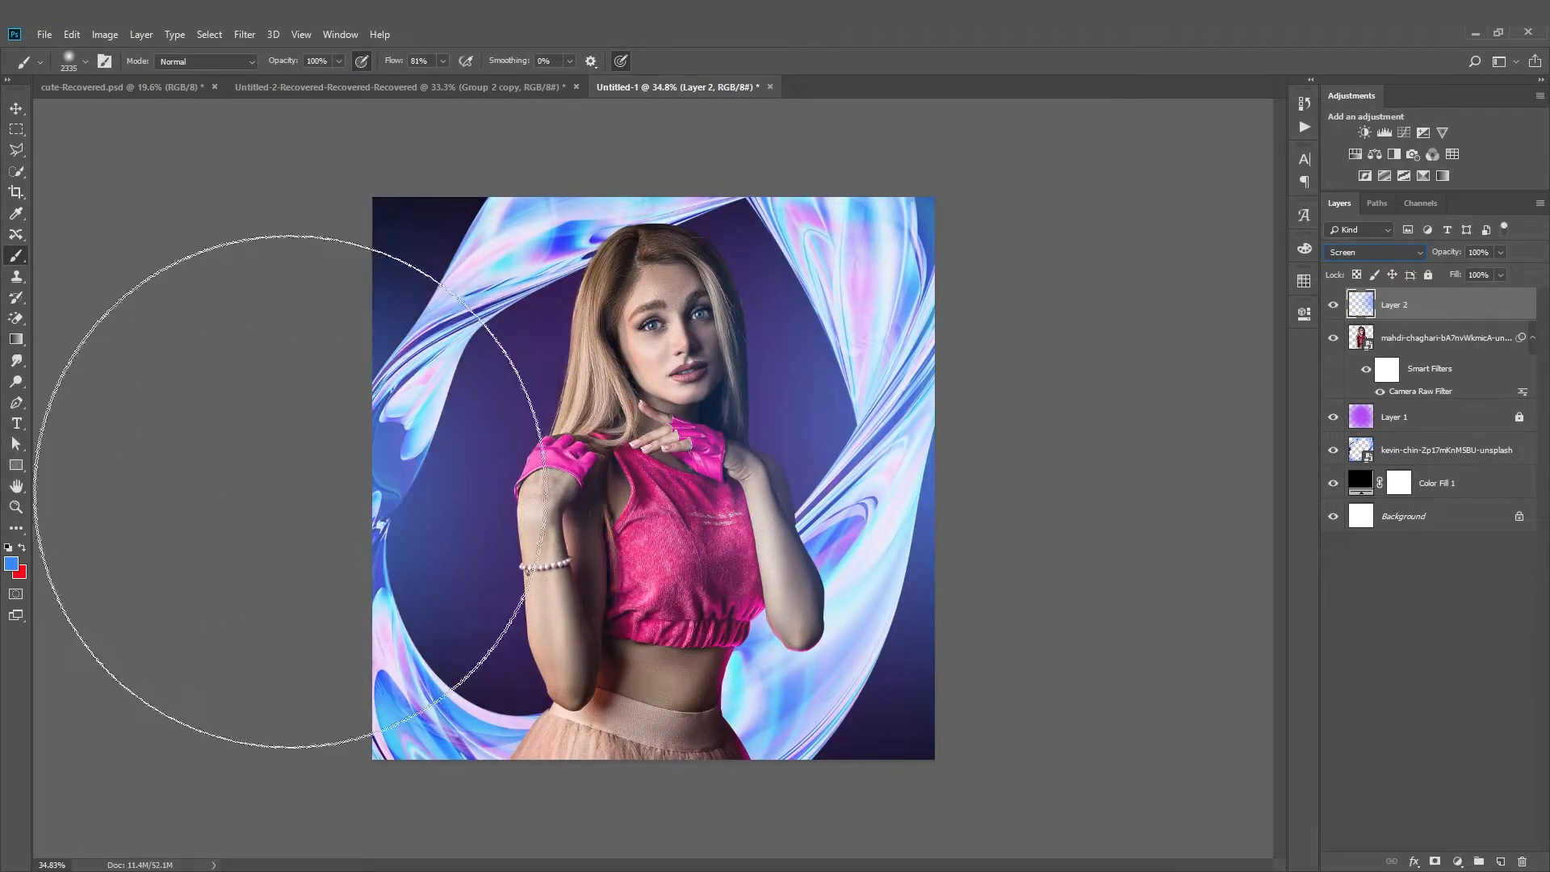
pyautogui.click(24, 112)
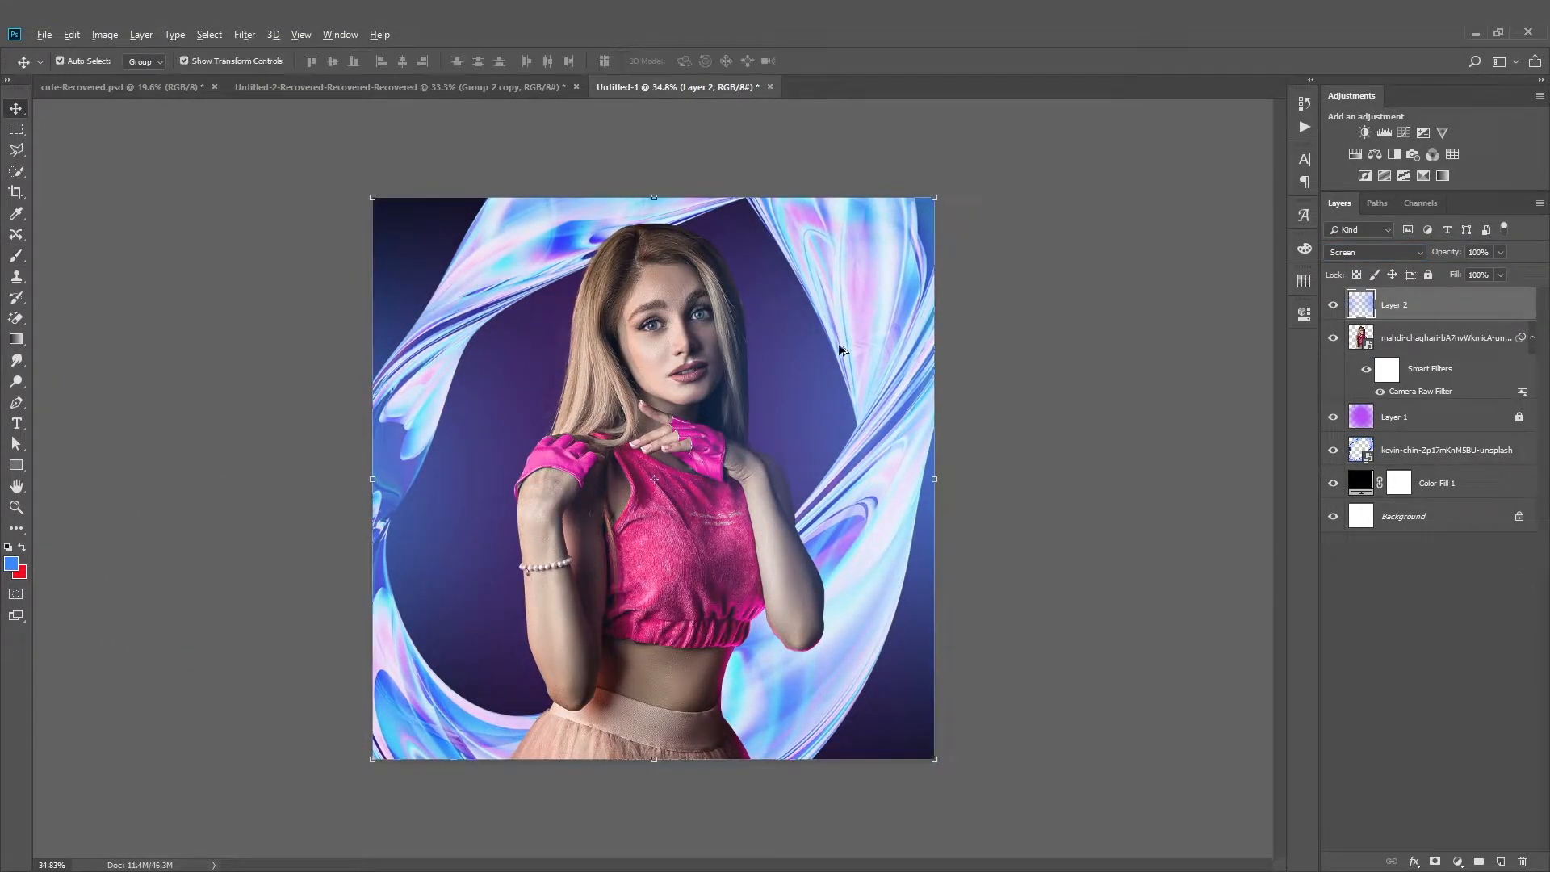
pyautogui.scroll(-3, 969, 315)
pyautogui.click(1429, 275)
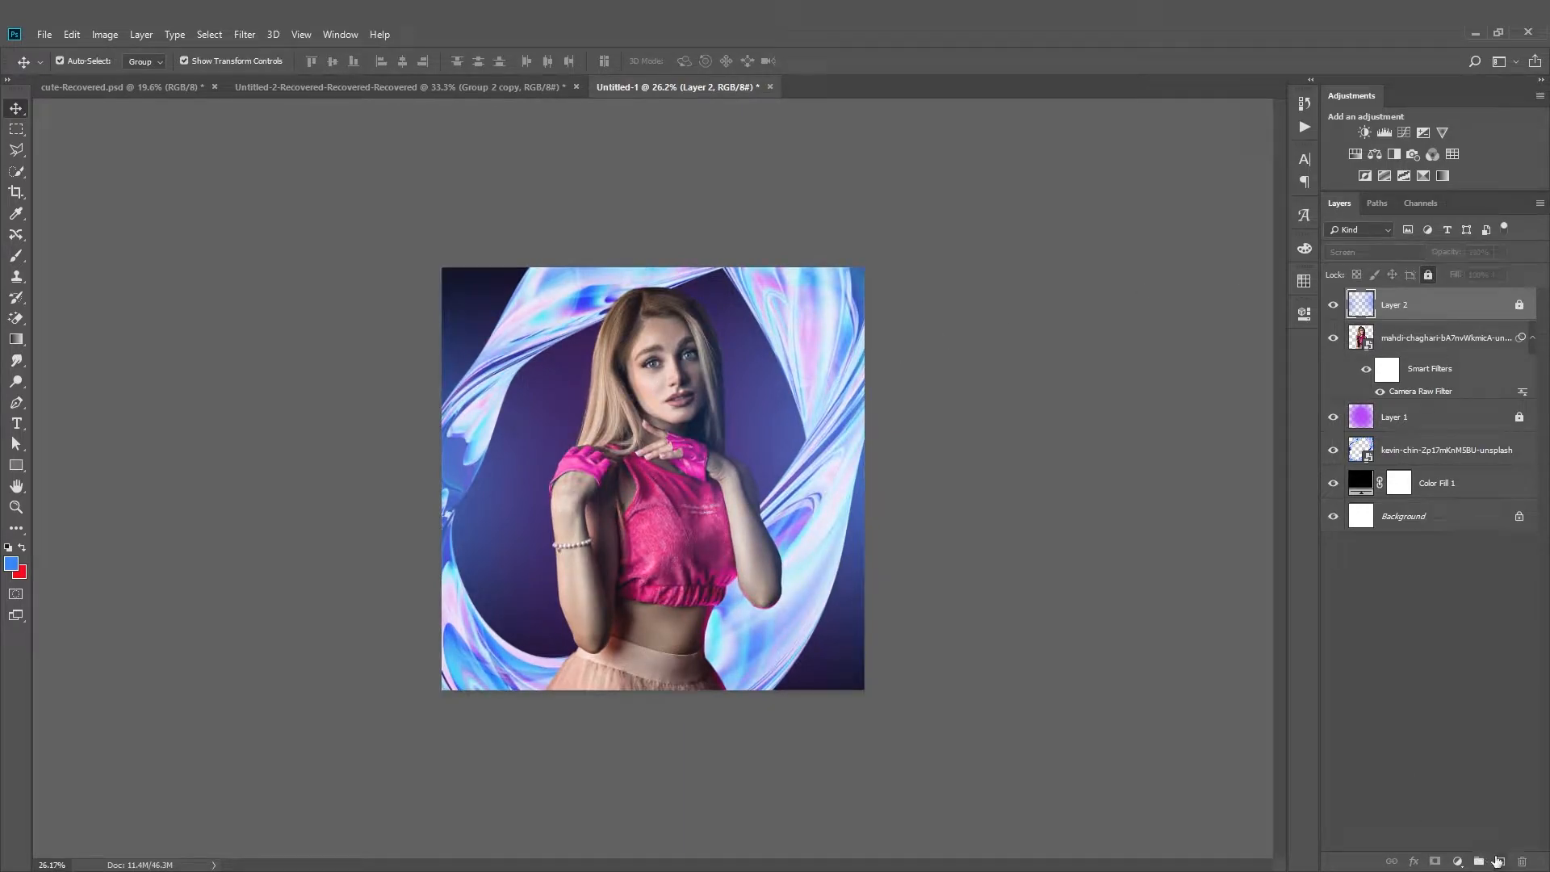
# Create a layer between the woman and the blue glow layer and clip it to the woman
pyautogui.click(1499, 861)
pyautogui.click(16, 256)
pyautogui.scroll(3, 387, 533)
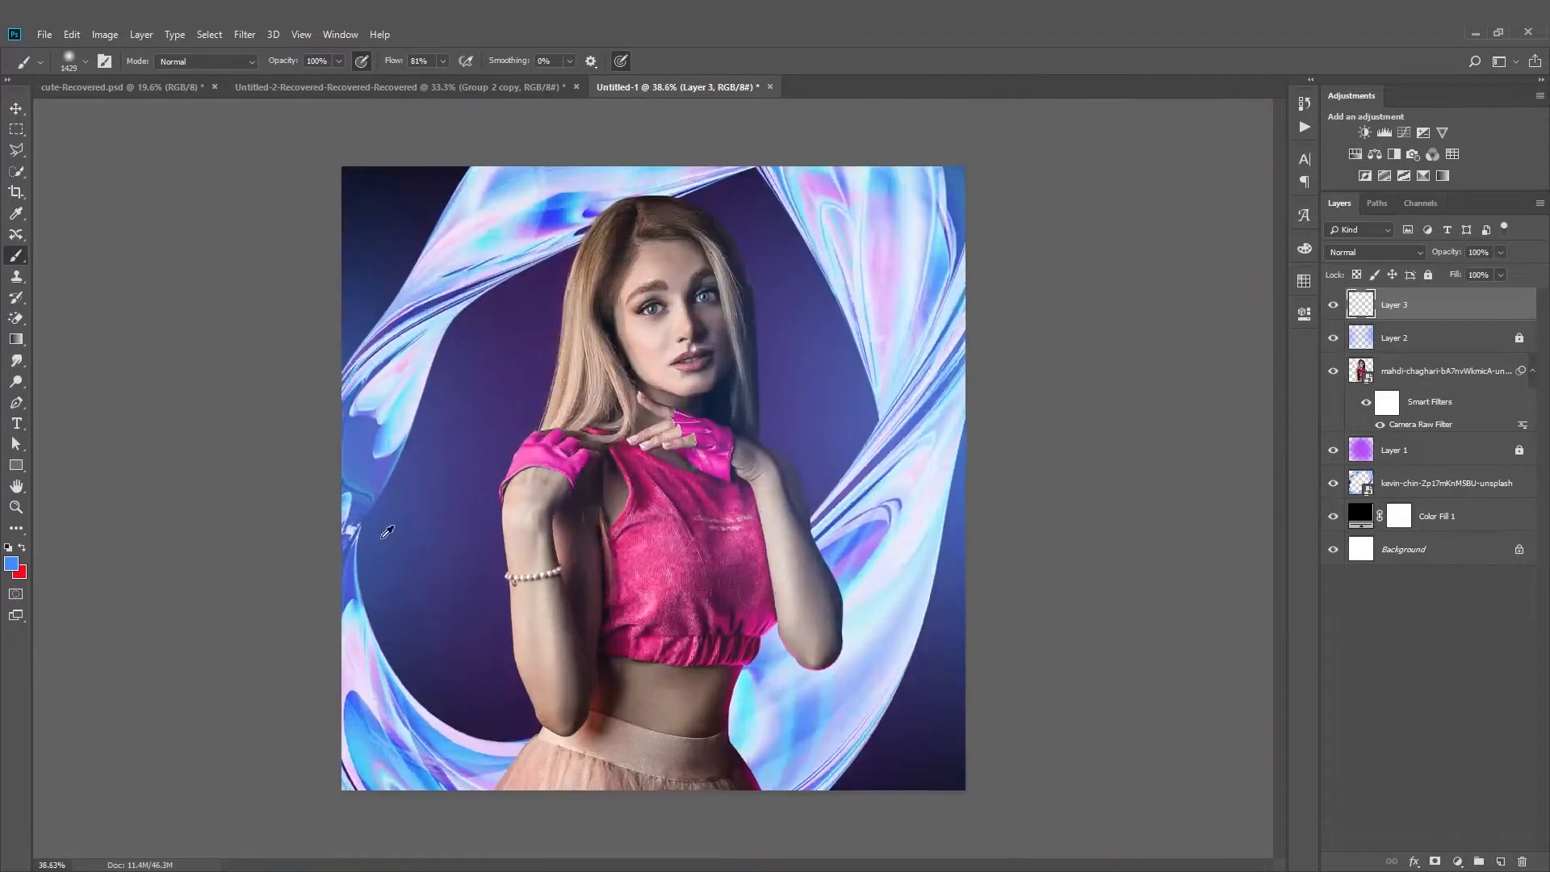
pyautogui.scroll(7, 388, 532)
pyautogui.moveTo(388, 529)
pyautogui.mouseDown()
pyautogui.moveTo(253, 565)
pyautogui.moveTo(101, 565)
pyautogui.mouseUp()
pyautogui.scroll(-2, 387, 526)
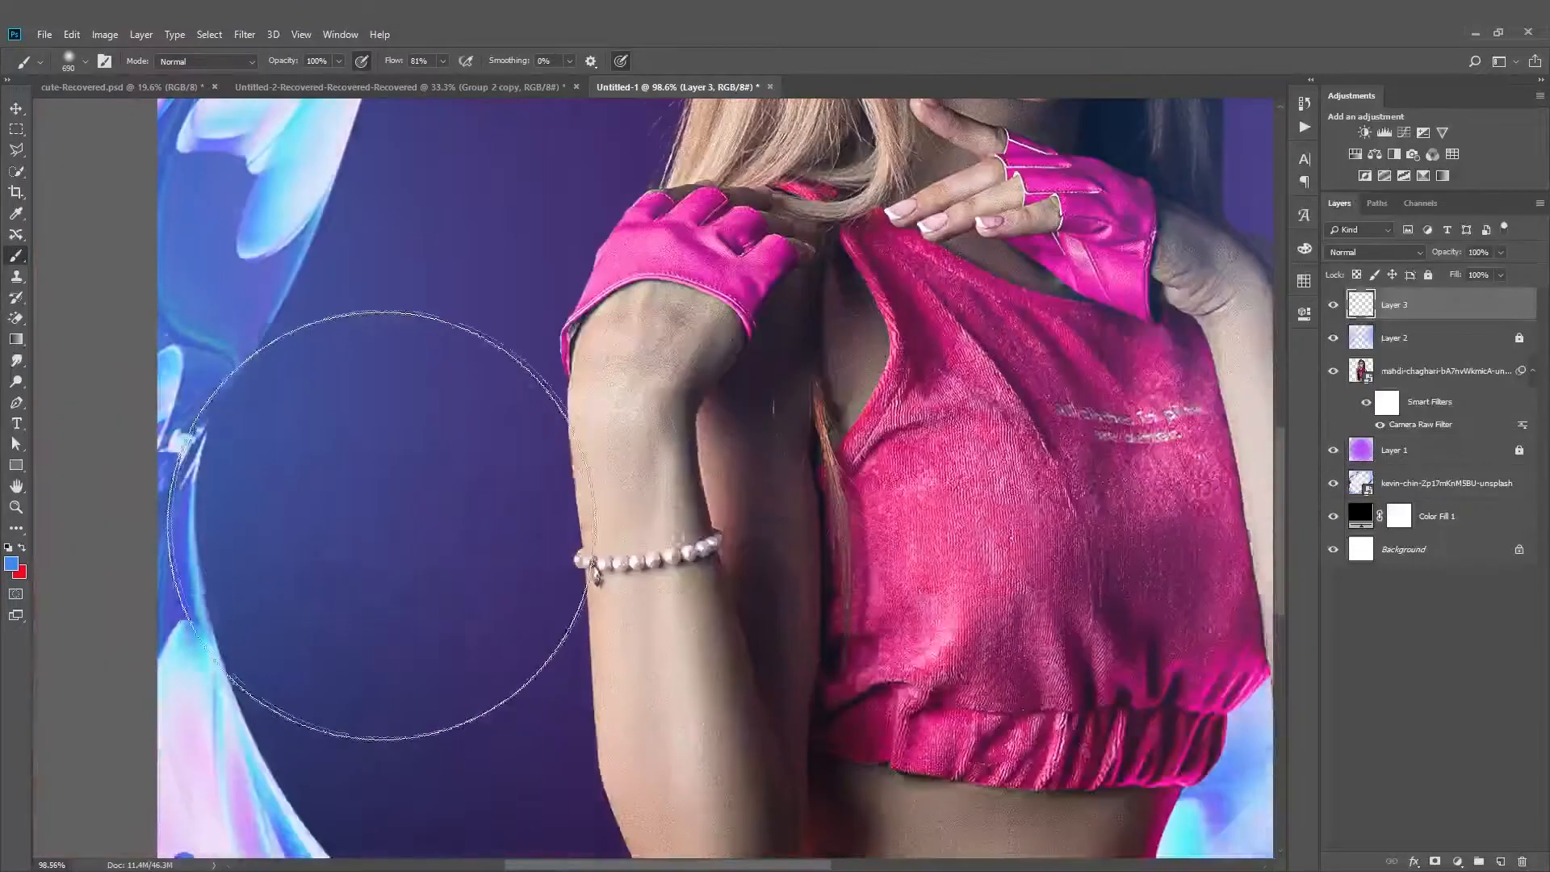
pyautogui.moveTo(1390, 301); pyautogui.dragTo(1403, 352)
pyautogui.rightClick(1401, 346)
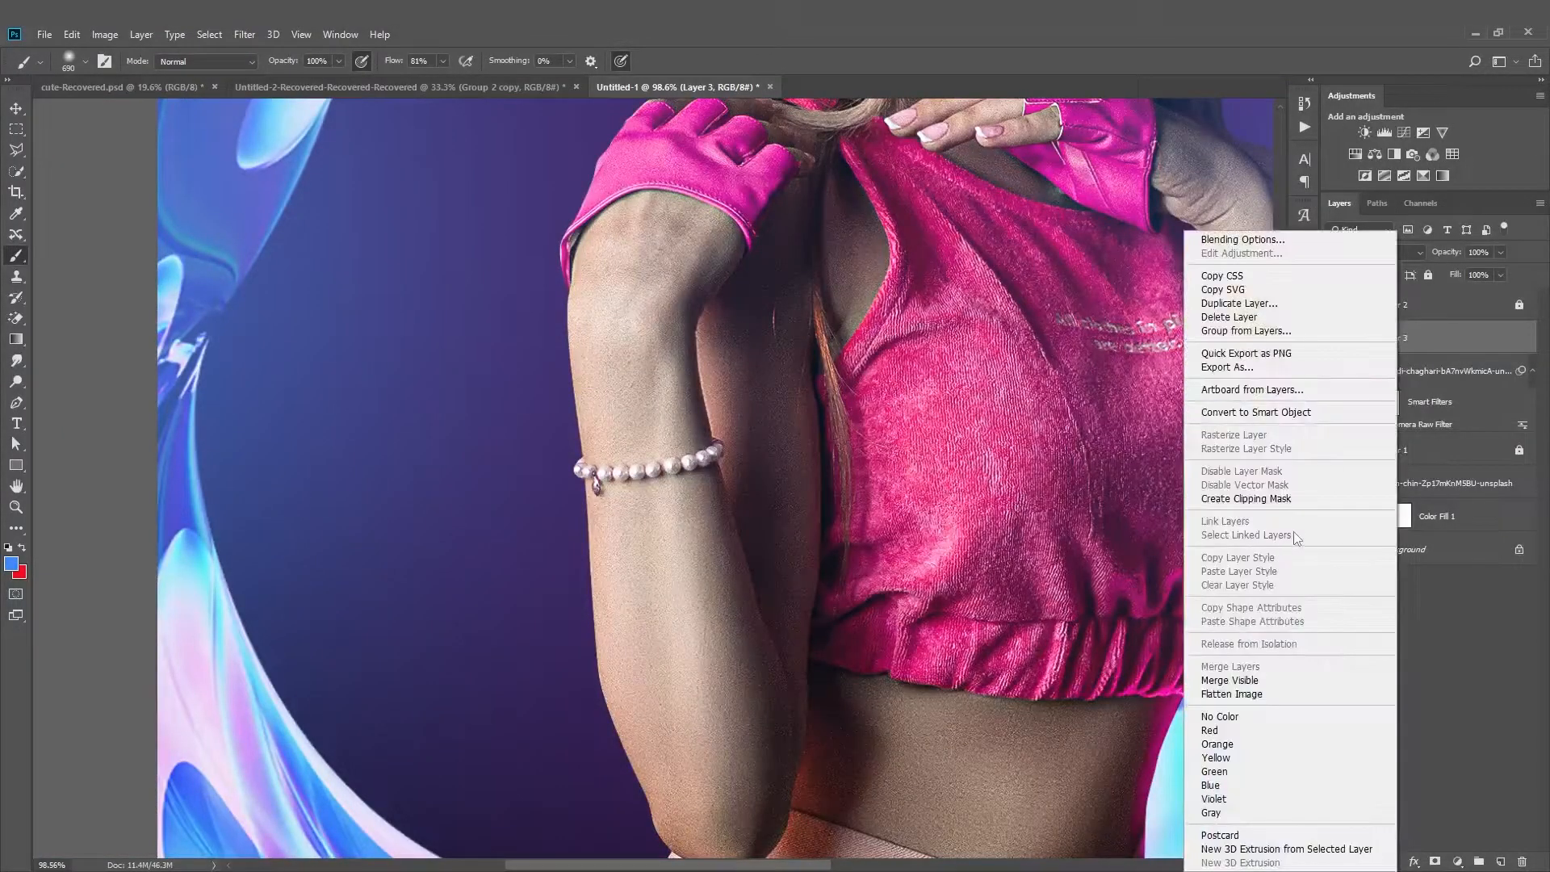
pyautogui.click(1287, 501)
# Try a blue stroke on the forearm's outer edge, undo it, and set the clipped layer's blending to Soft Light
pyautogui.scroll(7, 612, 446)
pyautogui.moveTo(613, 445); pyautogui.dragTo(365, 415)
pyautogui.scroll(-4, 494, 452)
pyautogui.moveTo(477, 283)
pyautogui.mouseDown()
pyautogui.moveTo(436, 574)
pyautogui.moveTo(434, 293)
pyautogui.mouseUp()
pyautogui.hotkey('ctrl', 'z')
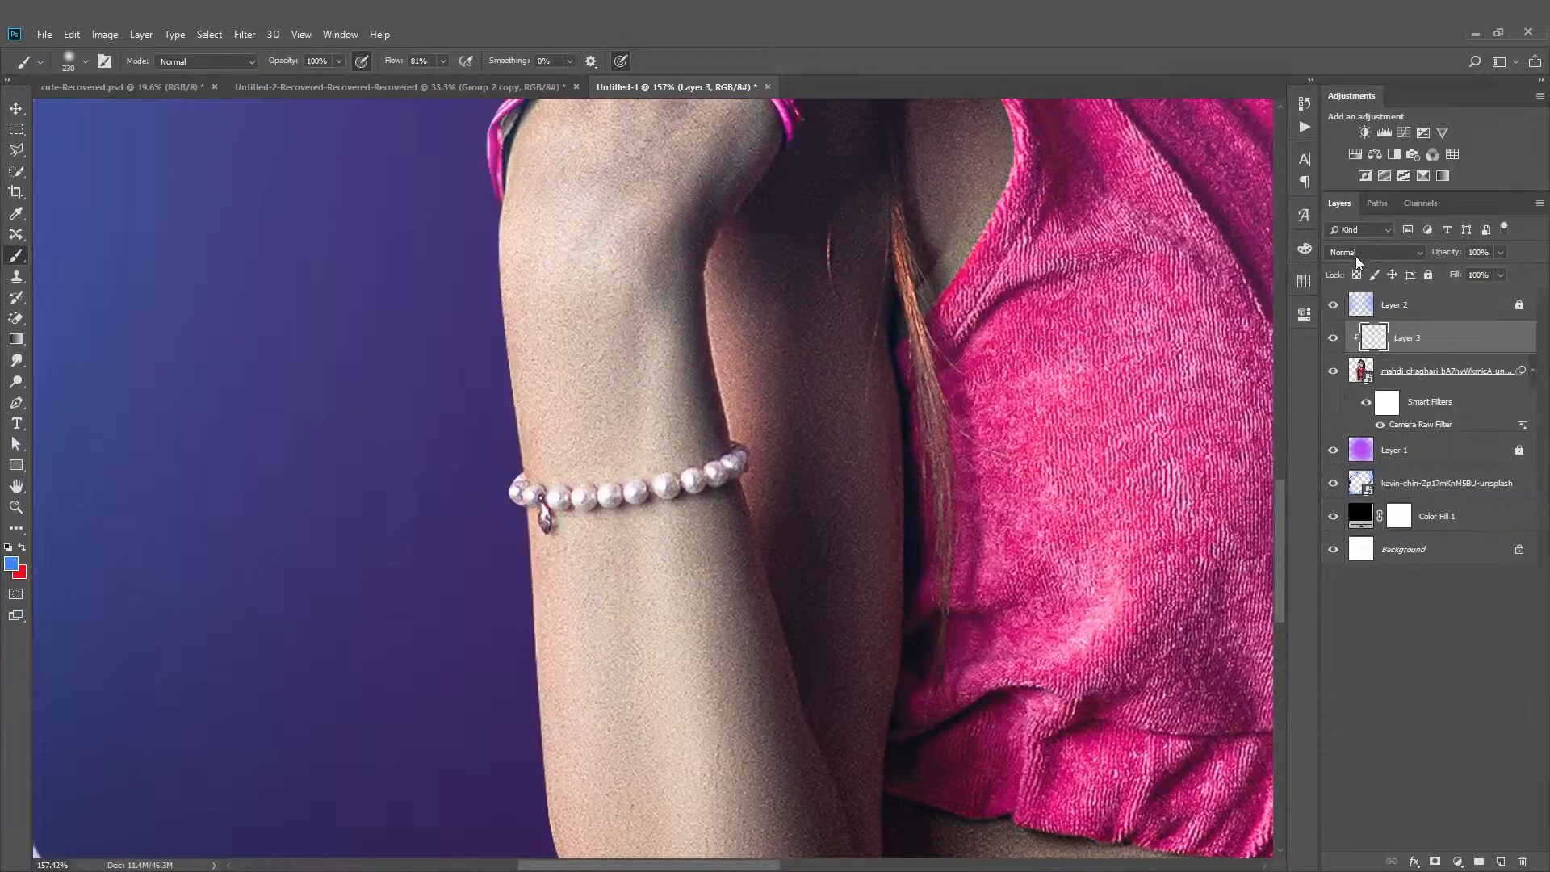
pyautogui.click(1355, 255)
pyautogui.click(1343, 461)
# Paint a soft blue tint along the forearm with the bracelet, from the wrist down to the elbow and skirt
pyautogui.moveTo(478, 409); pyautogui.dragTo(525, 409)
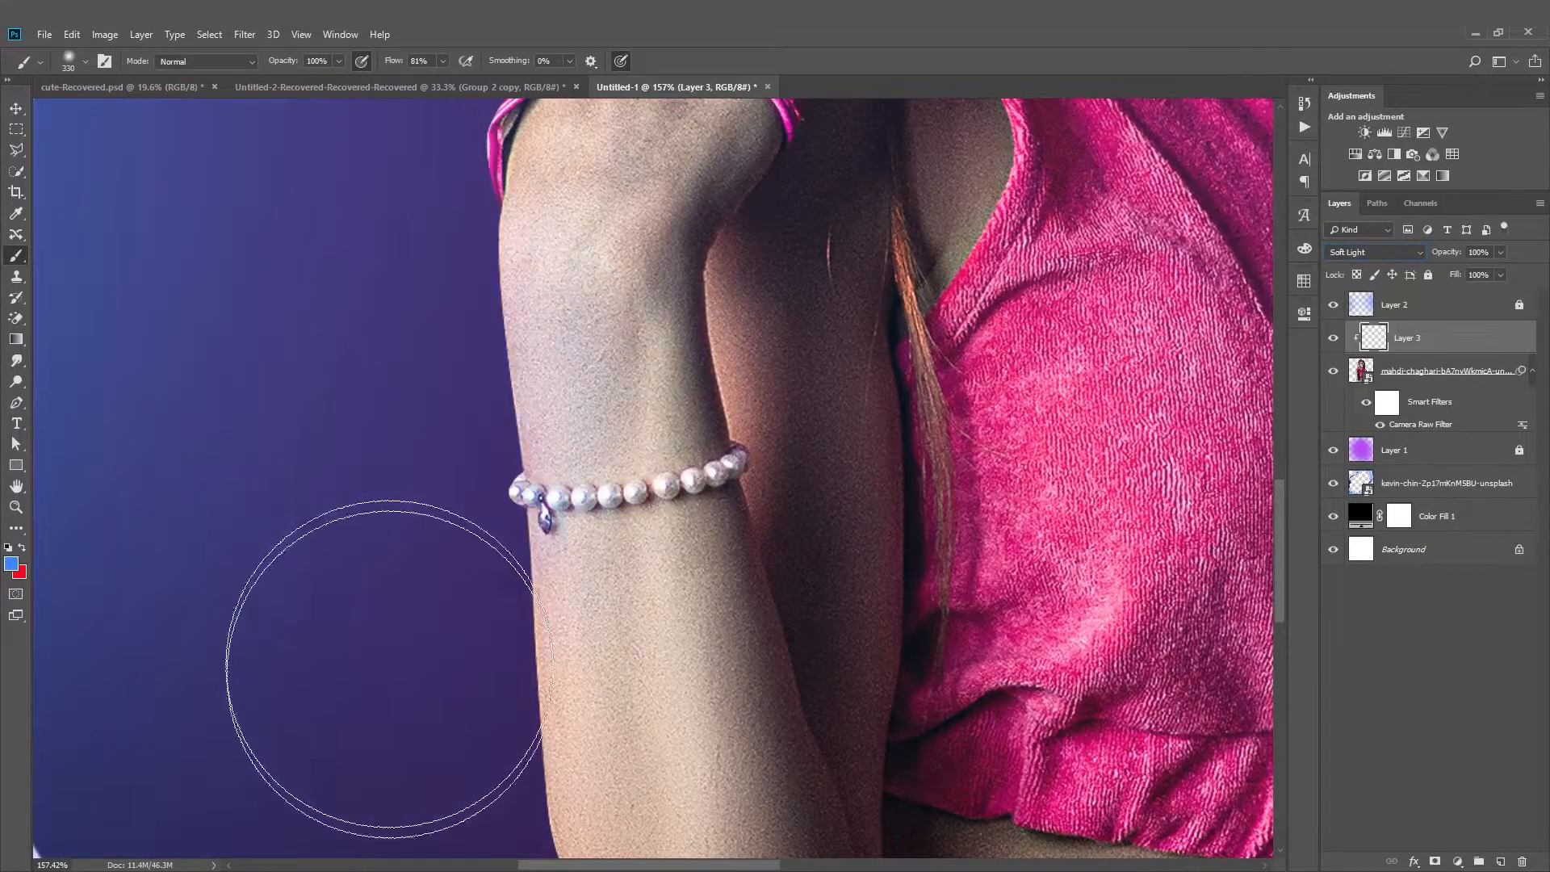
pyautogui.scroll(-5, 485, 449)
pyautogui.moveTo(443, 488); pyautogui.dragTo(525, 823)
pyautogui.scroll(-4, 514, 678)
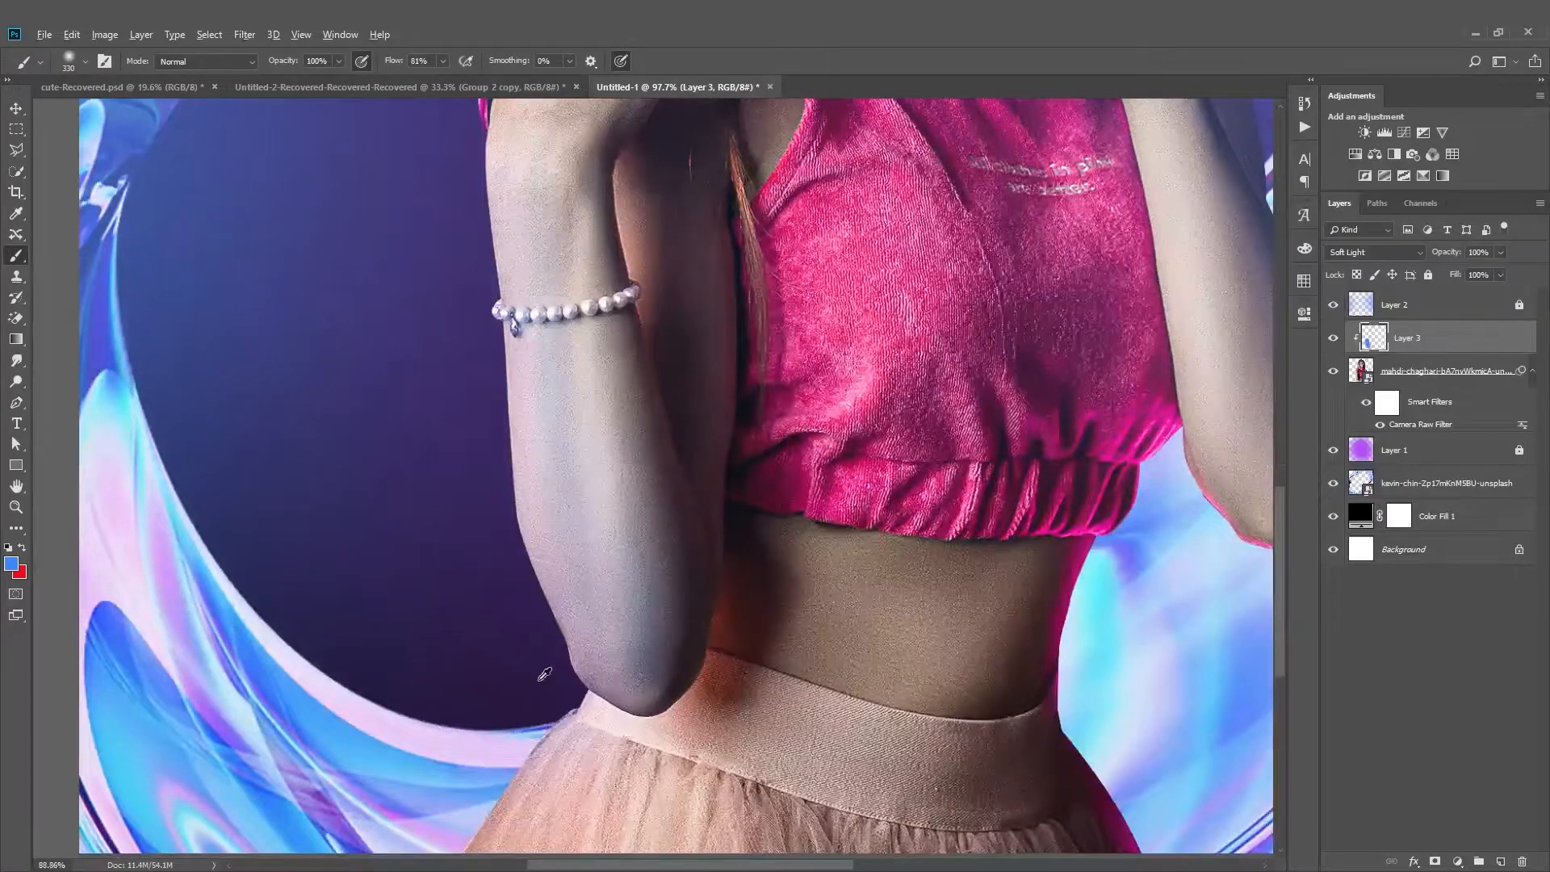
pyautogui.scroll(-2, 541, 674)
pyautogui.scroll(-2, 509, 541)
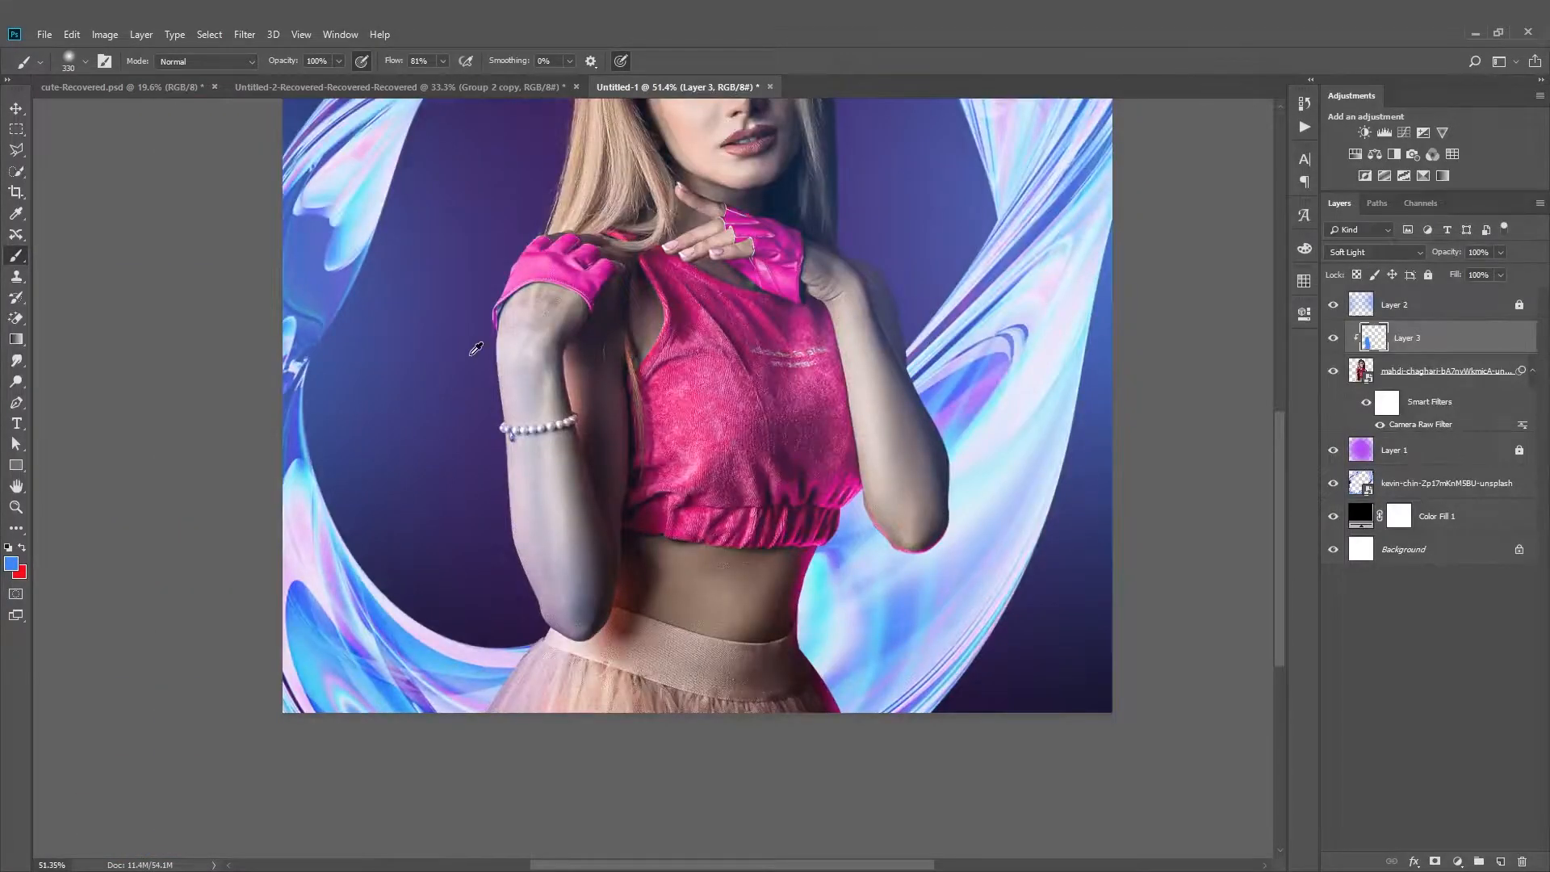
# Try other blending modes such as Linear Burn and Overlay on the clipped tint layer, and return it to Soft Light
pyautogui.click(1391, 254)
pyautogui.click(1342, 319)
pyautogui.press('Down')
pyautogui.press('Down')
pyautogui.press('Down')
pyautogui.press('Down')
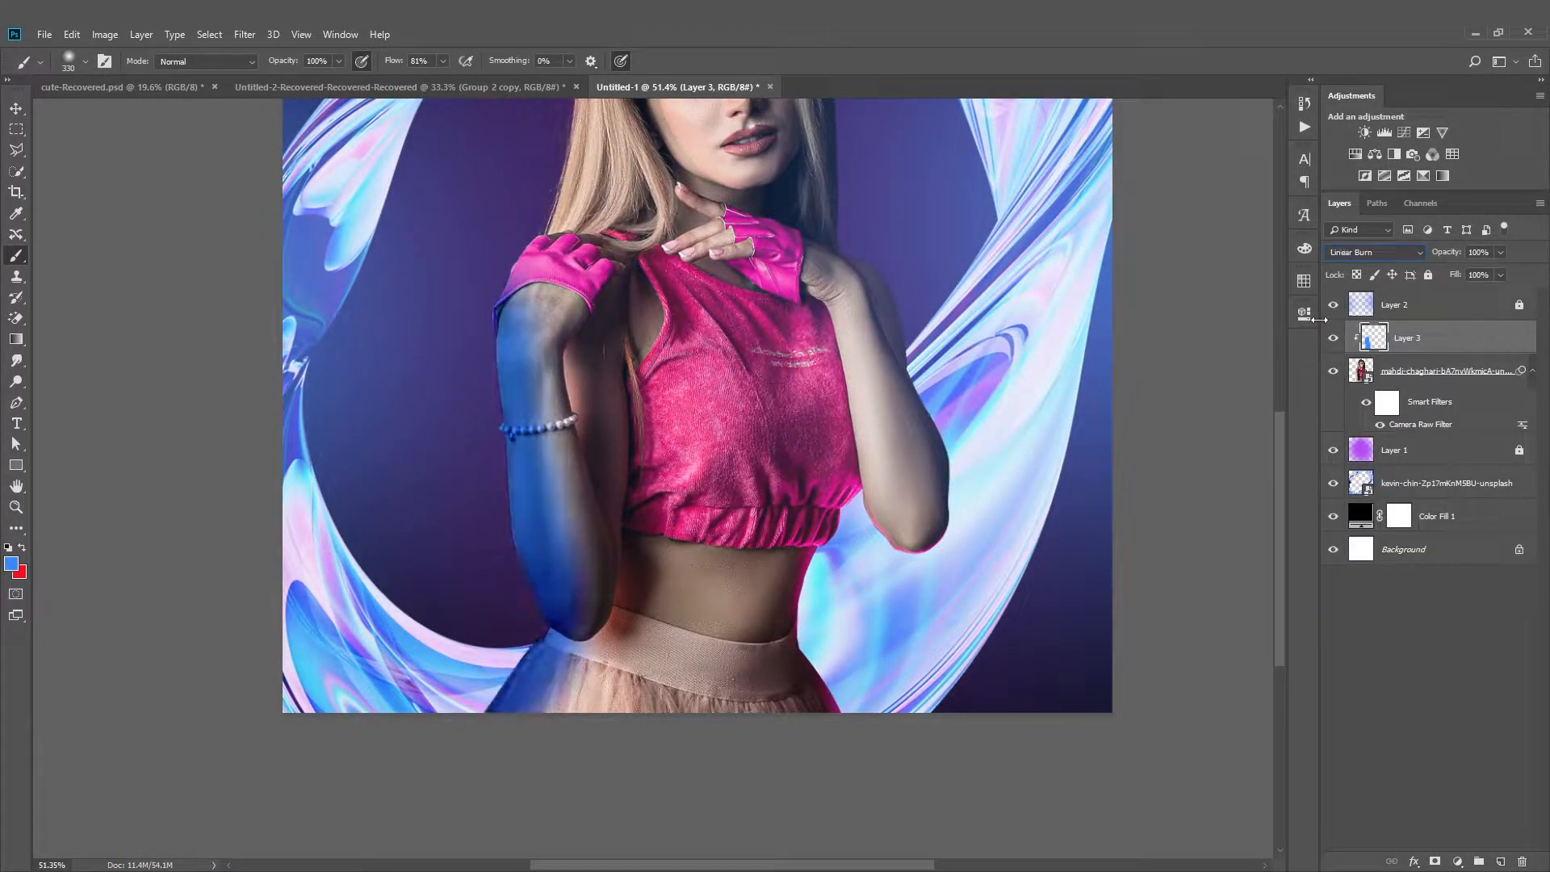
pyautogui.press('Down')
pyautogui.press('Down')
pyautogui.press('Down')
pyautogui.press('Down')
pyautogui.press('Down')
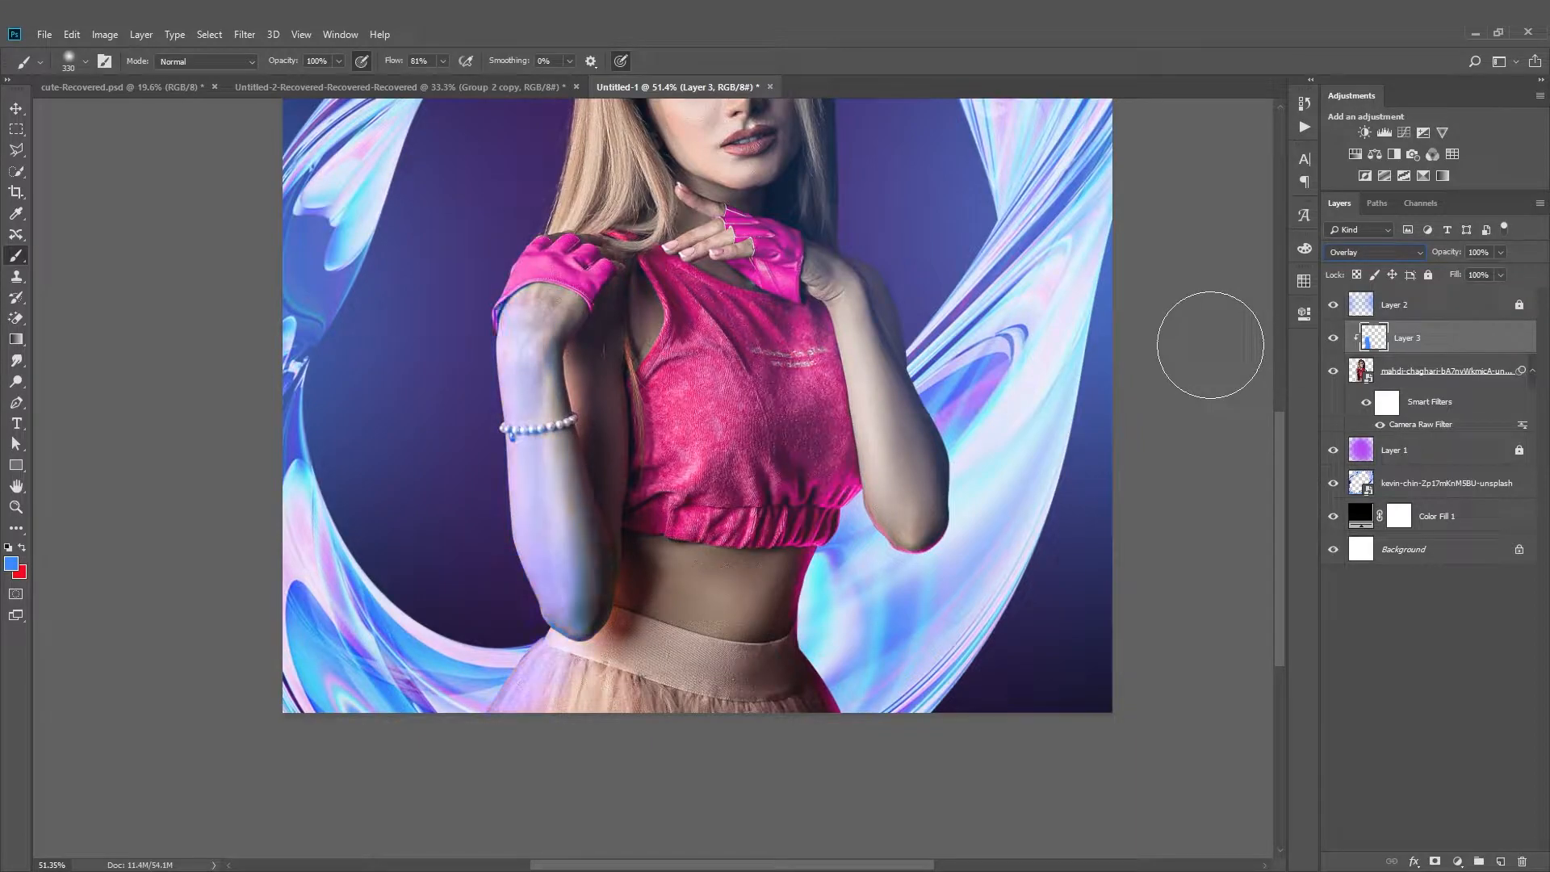
pyautogui.press('Down')
pyautogui.press('Up')
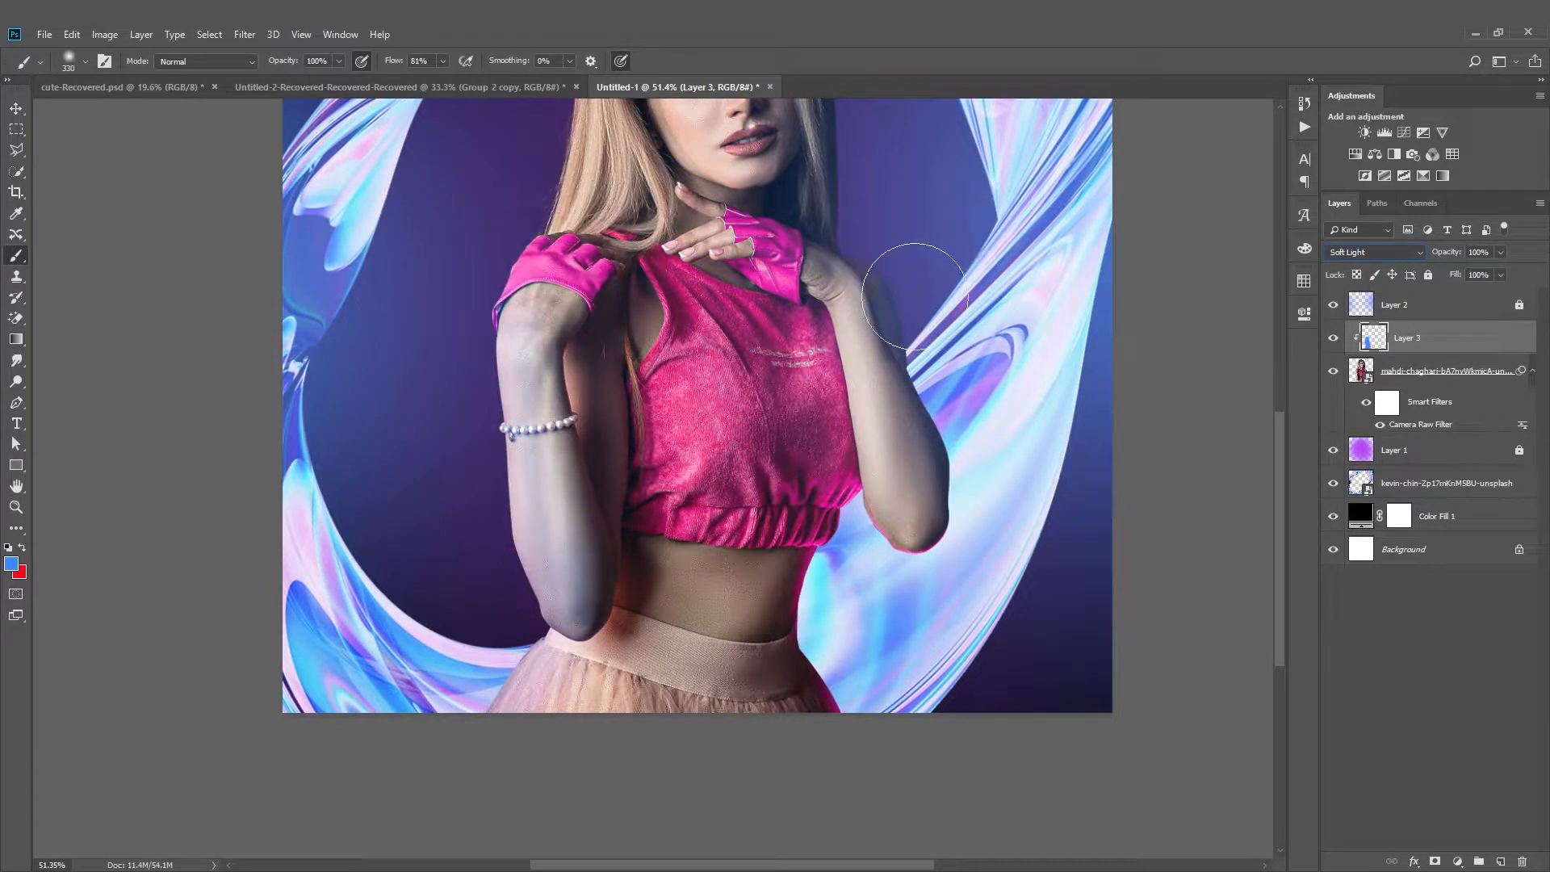
# Paint the blue tint over the other arm and both sides of the woman's hair, using a large 1313 px brush
pyautogui.scroll(-4, 962, 539)
pyautogui.moveTo(823, 527); pyautogui.dragTo(925, 534)
pyautogui.moveTo(866, 589); pyautogui.dragTo(823, 318)
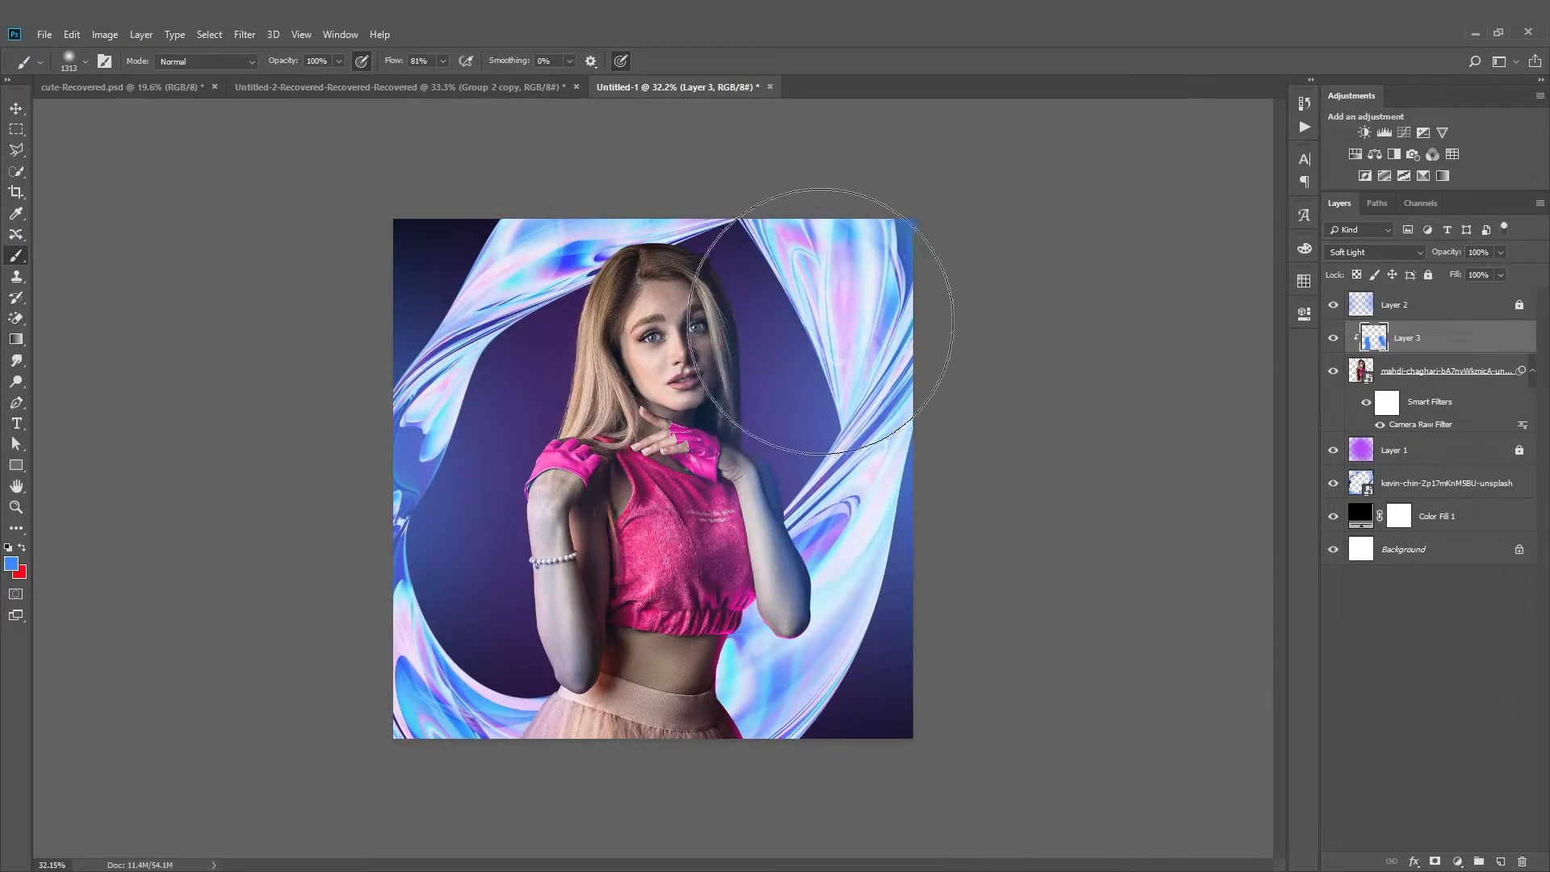
pyautogui.moveTo(425, 360)
pyautogui.mouseDown()
pyautogui.moveTo(467, 346)
pyautogui.moveTo(451, 416)
pyautogui.moveTo(486, 330)
pyautogui.mouseUp()
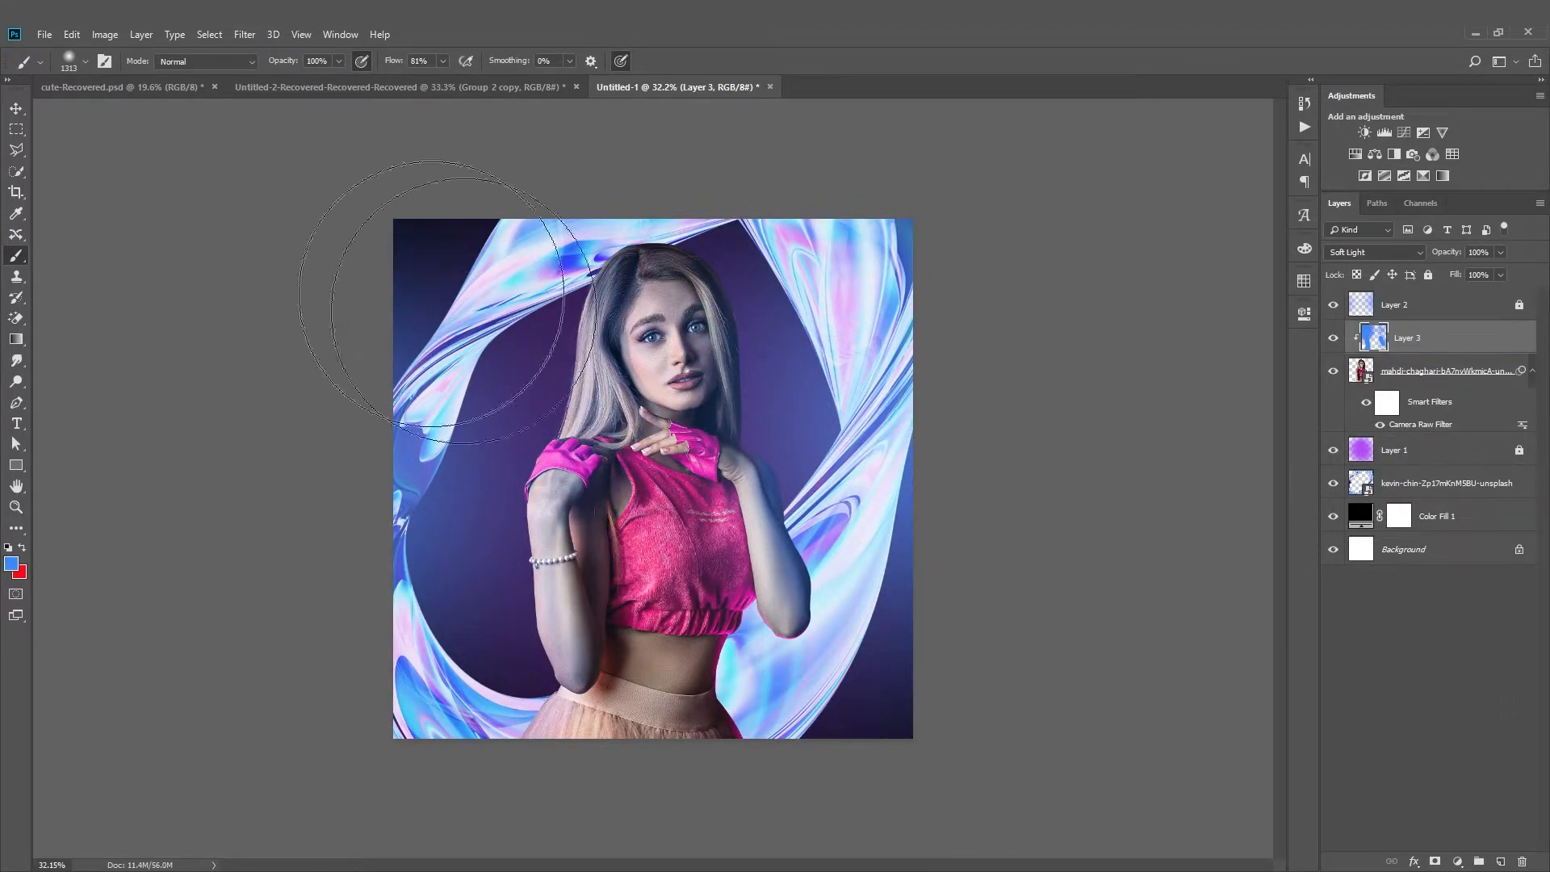
# Erase the blue tint from the middle of the woman's body and face with a large soft eraser
pyautogui.click(16, 318)
pyautogui.moveTo(626, 554); pyautogui.dragTo(618, 554)
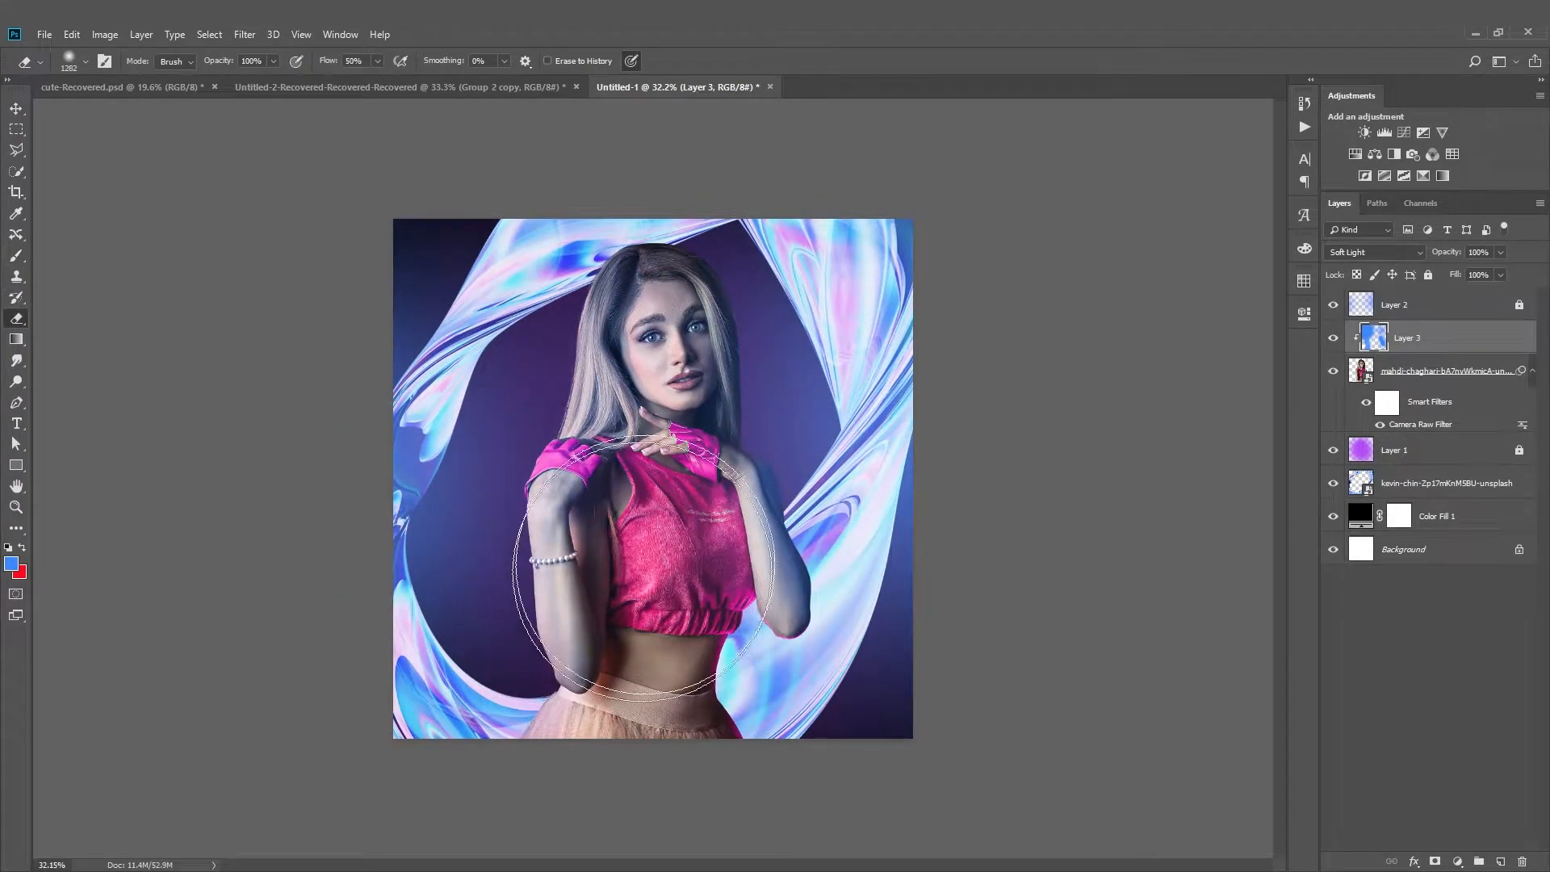
pyautogui.moveTo(717, 521)
pyautogui.mouseDown()
pyautogui.moveTo(636, 388)
pyautogui.moveTo(686, 312)
pyautogui.moveTo(699, 322)
pyautogui.moveTo(572, 319)
pyautogui.mouseUp()
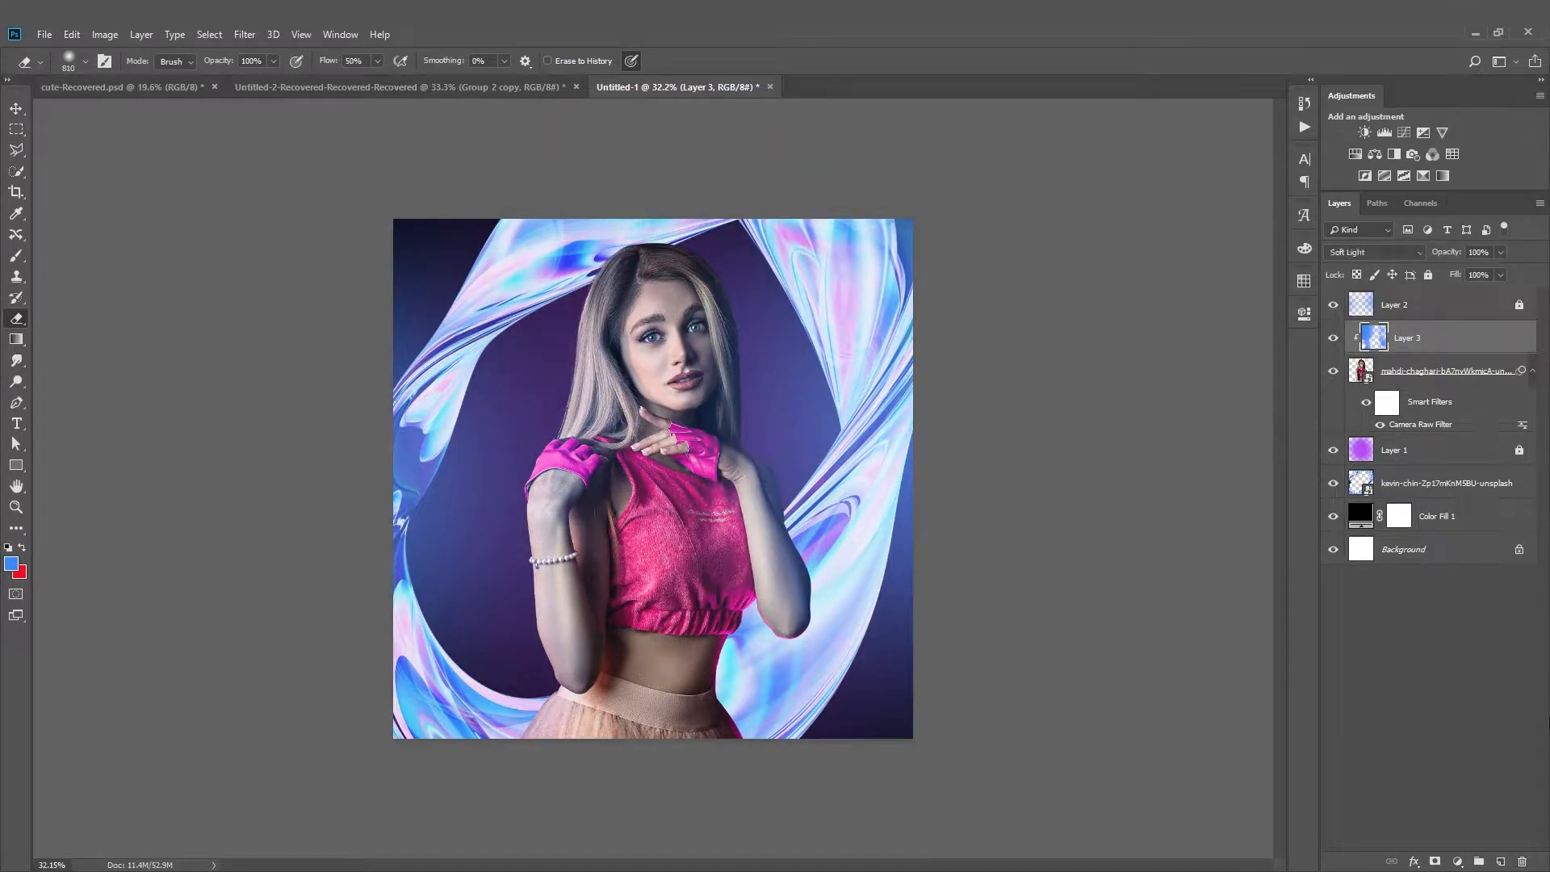
# Add a clipped layer directly above the woman, beneath the blue tint layer, and set its blending to Overlay
pyautogui.click(1500, 856)
pyautogui.click(1342, 253)
pyautogui.click(1340, 450)
pyautogui.click(16, 255)
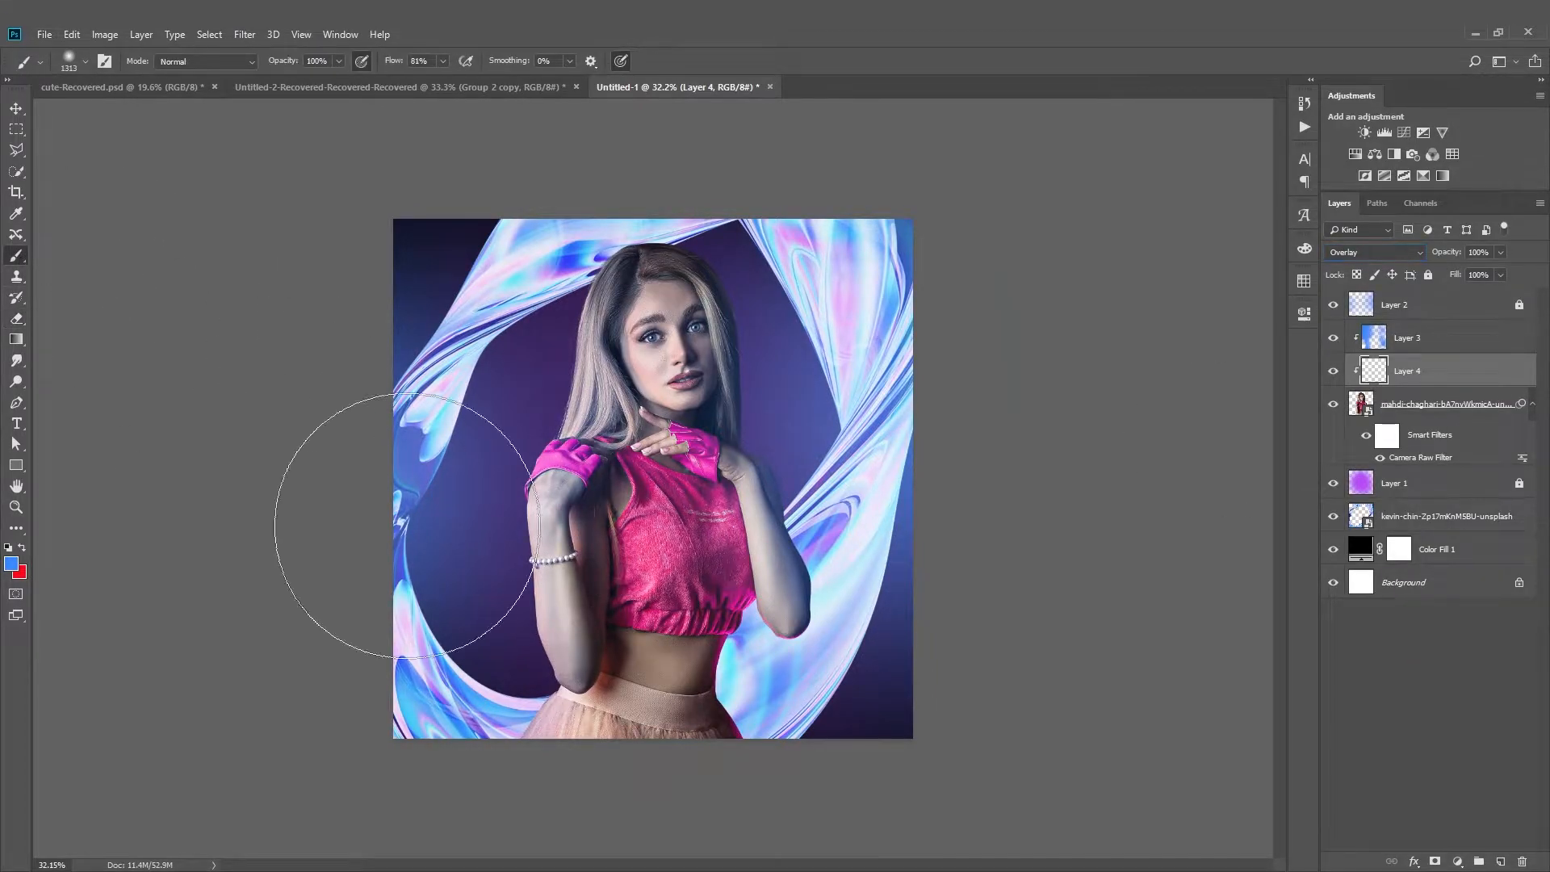
# Set the foreground colour to light blue #83b6ff and the new layer's blending to Linear Dodge (Add)
pyautogui.scroll(5, 588, 565)
pyautogui.scroll(1, 520, 620)
pyautogui.moveTo(335, 650); pyautogui.dragTo(281, 593)
pyautogui.scroll(-2, 280, 588)
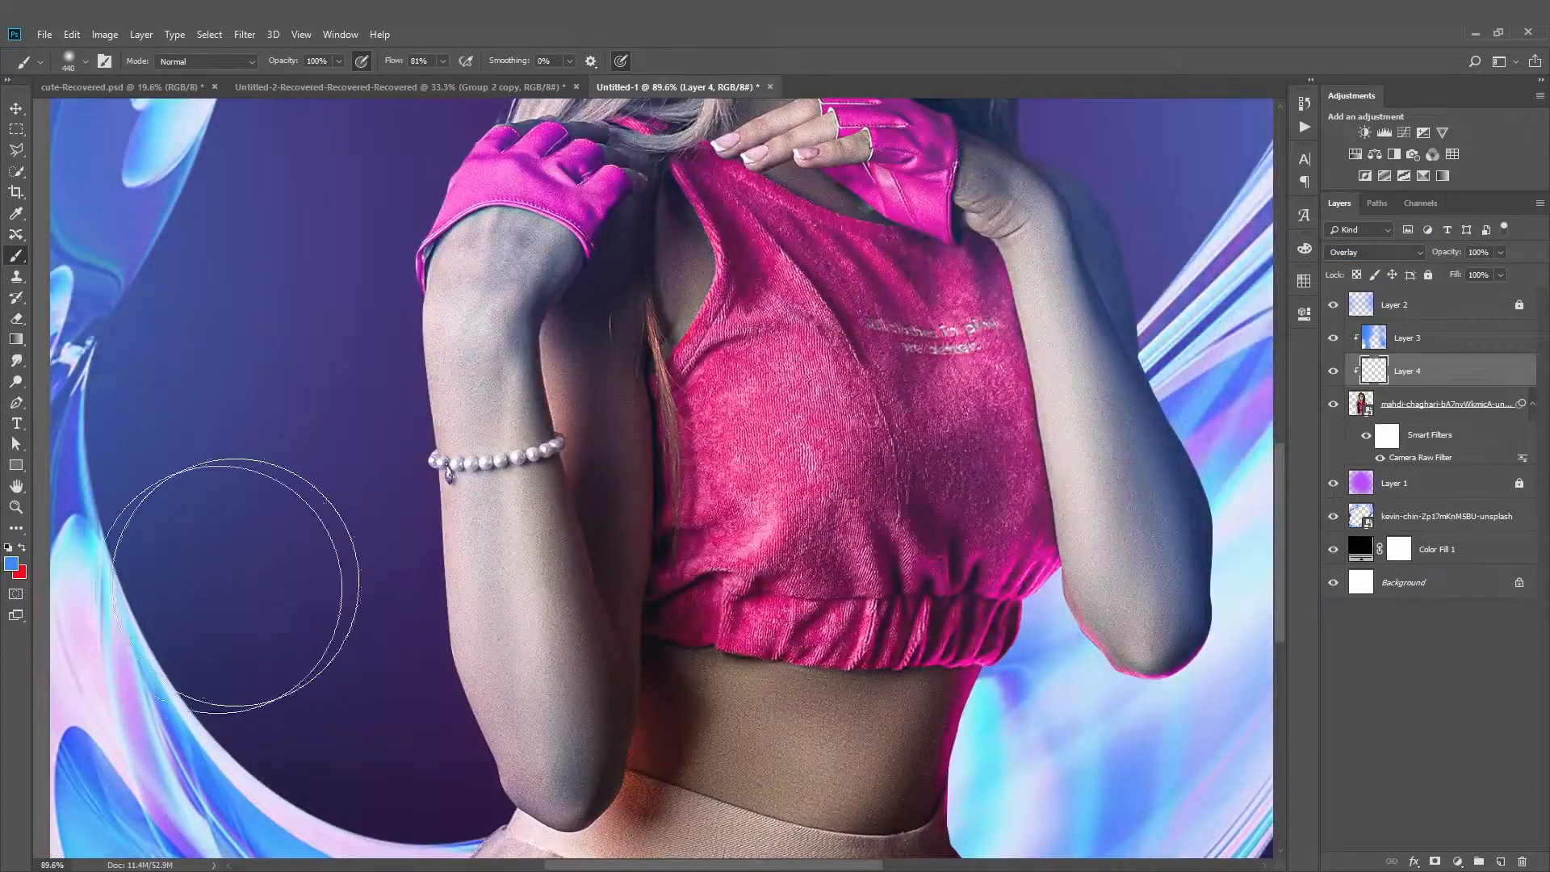
pyautogui.click(11, 564)
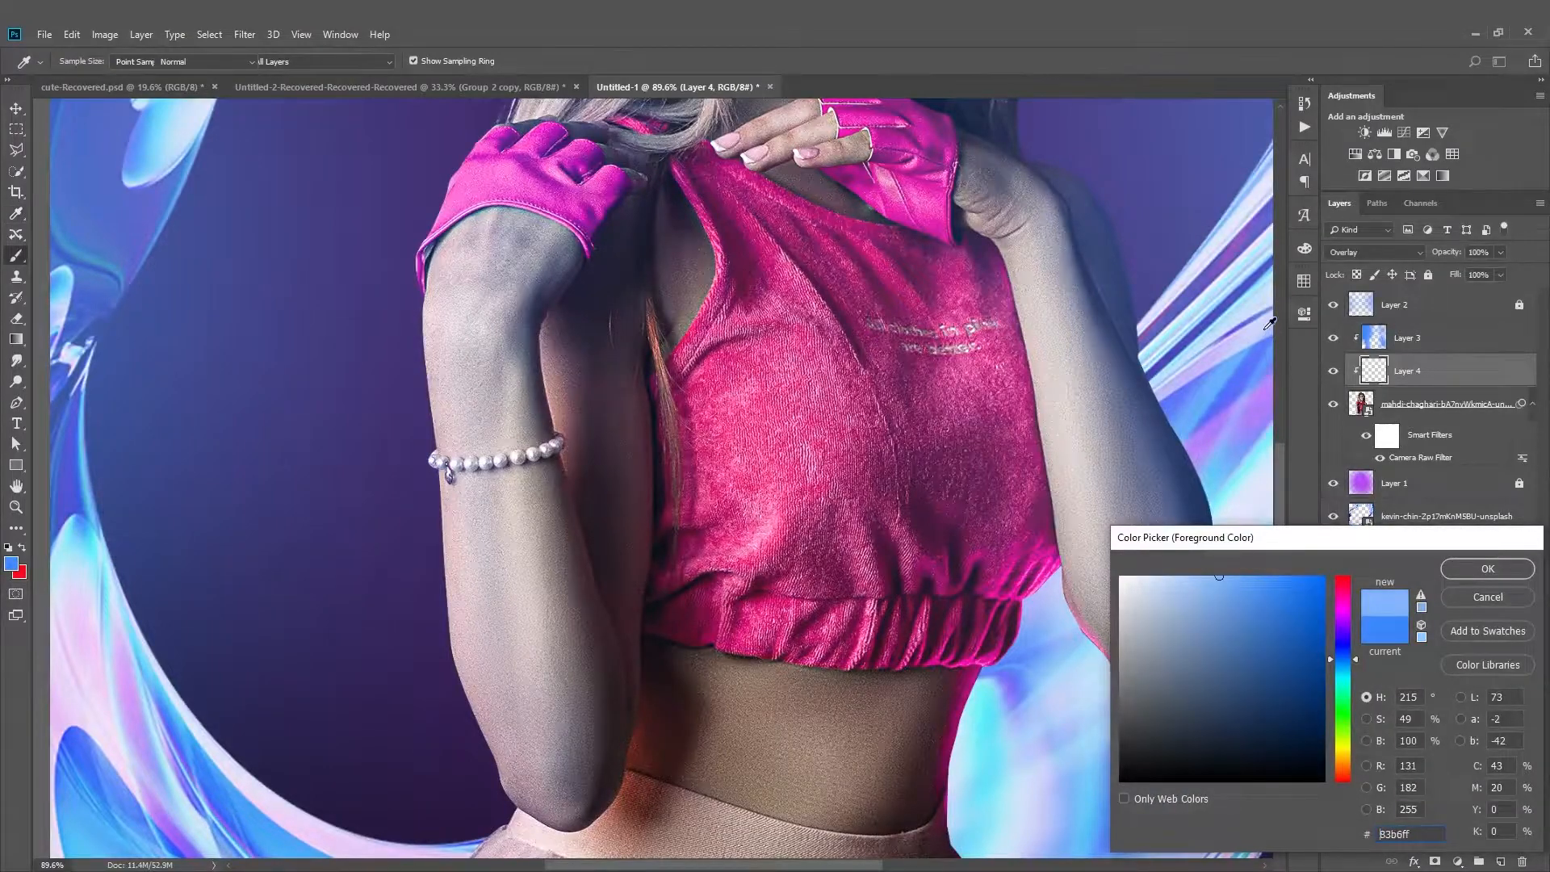
pyautogui.press('Return')
pyautogui.click(1373, 252)
pyautogui.click(1402, 415)
# Paint a thin light-blue rim light along the forearm's outer edge from the glove to the bracelet
pyautogui.moveTo(546, 452); pyautogui.dragTo(424, 326)
pyautogui.scroll(5, 406, 330)
pyautogui.moveTo(422, 248); pyautogui.dragTo(446, 725)
pyautogui.moveTo(437, 459); pyautogui.dragTo(460, 721)
pyautogui.scroll(-5, 459, 721)
pyautogui.scroll(4, 520, 504)
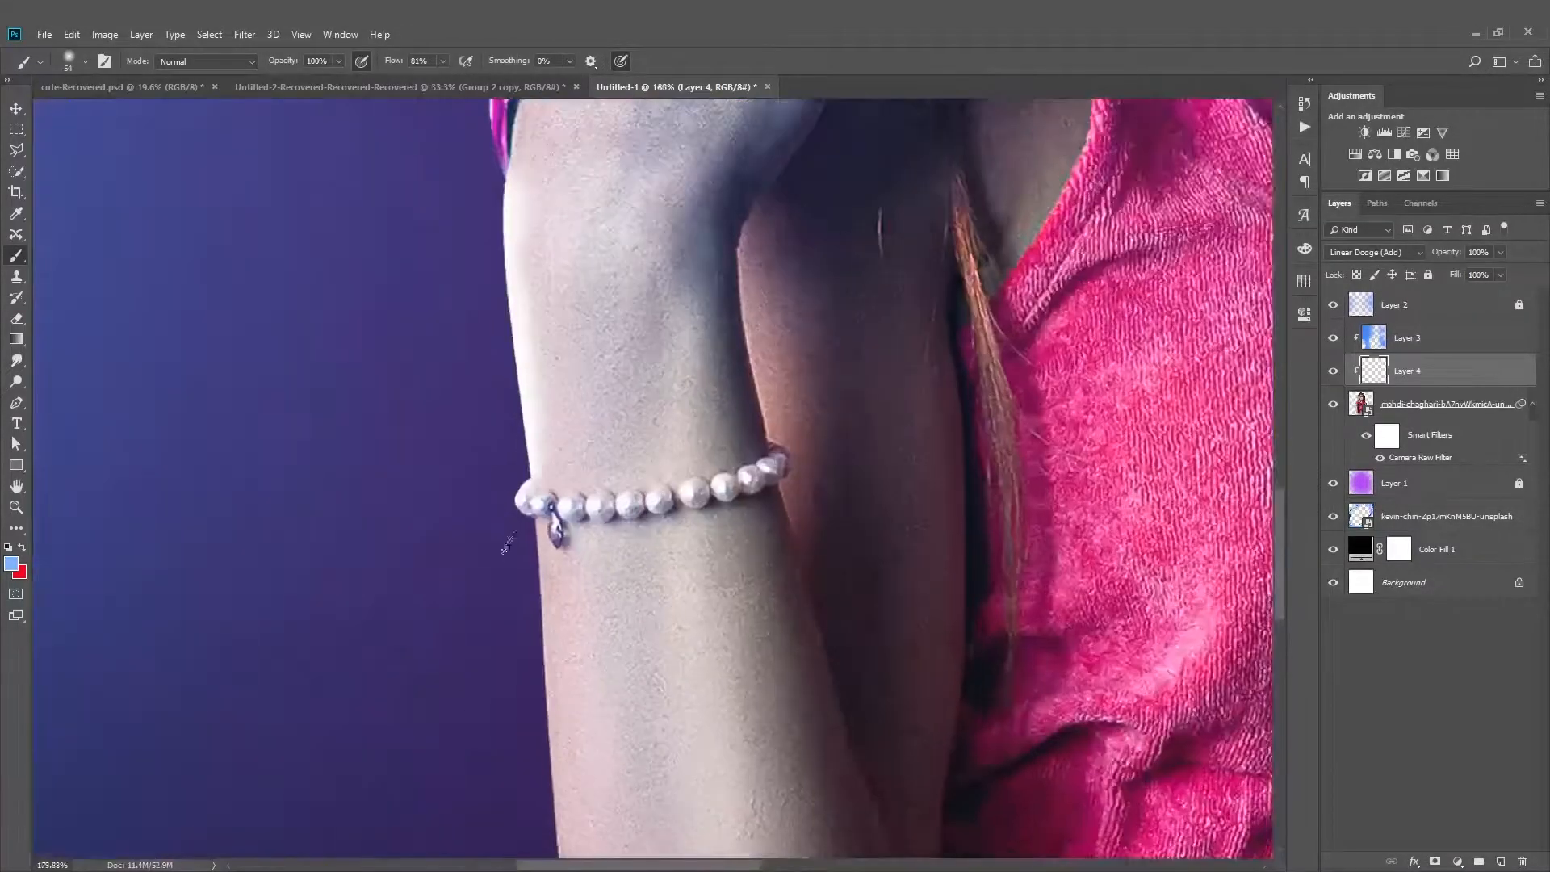
# Extend the rim light along the forearm's outer edge from the bracelet down to the elbow with a 73 px brush
pyautogui.scroll(-10, 519, 502)
pyautogui.scroll(9, 535, 574)
pyautogui.moveTo(529, 499); pyautogui.dragTo(546, 502)
pyautogui.moveTo(480, 449); pyautogui.dragTo(491, 768)
pyautogui.scroll(-3, 484, 646)
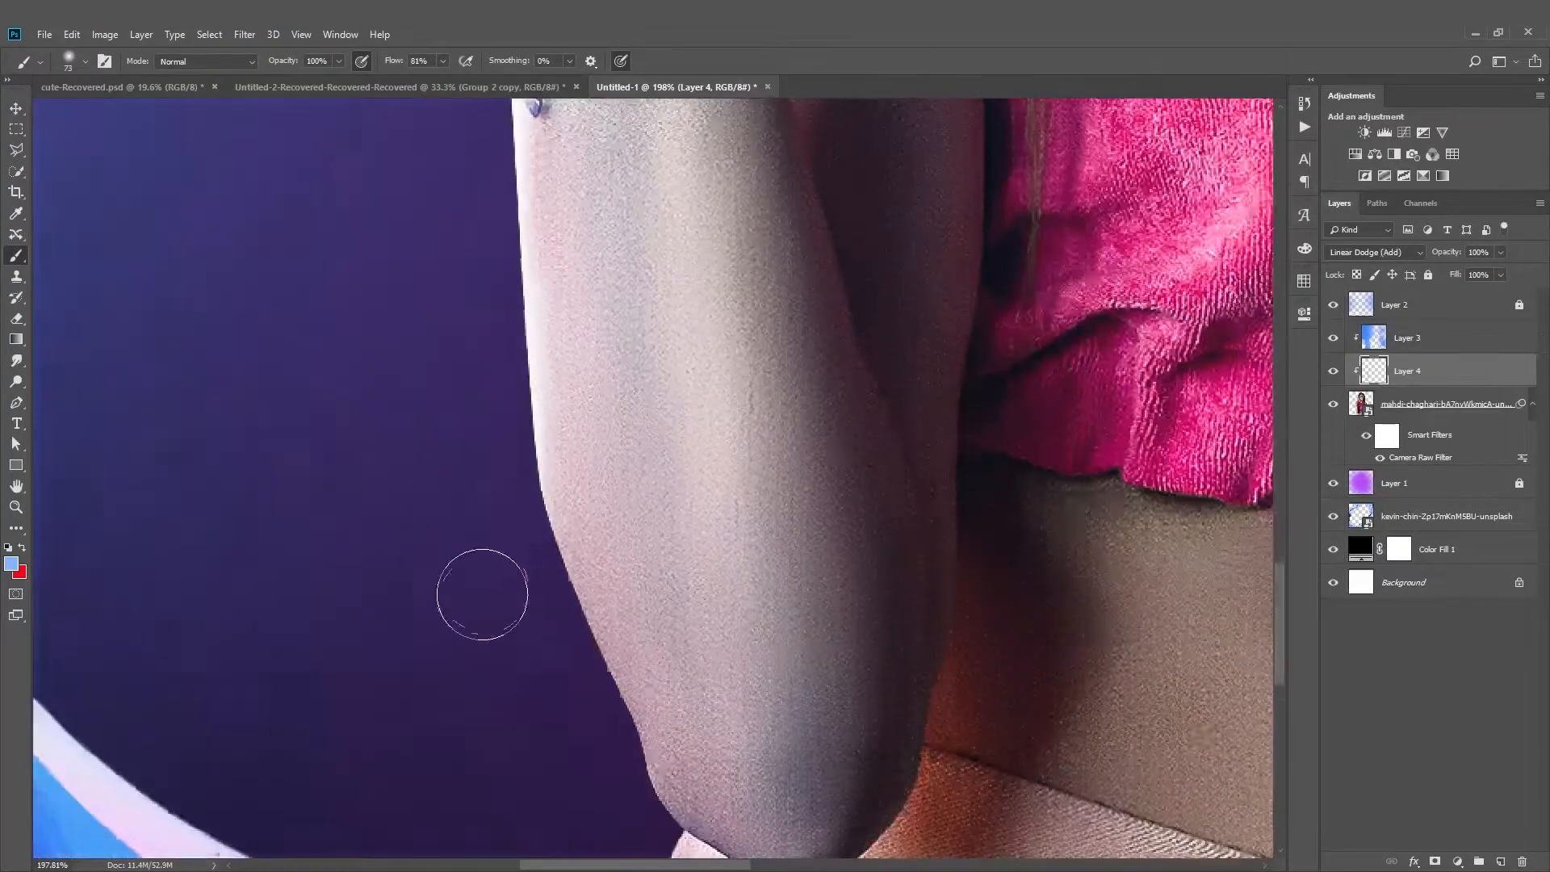
pyautogui.moveTo(495, 519); pyautogui.dragTo(604, 759)
pyautogui.scroll(-2, 609, 764)
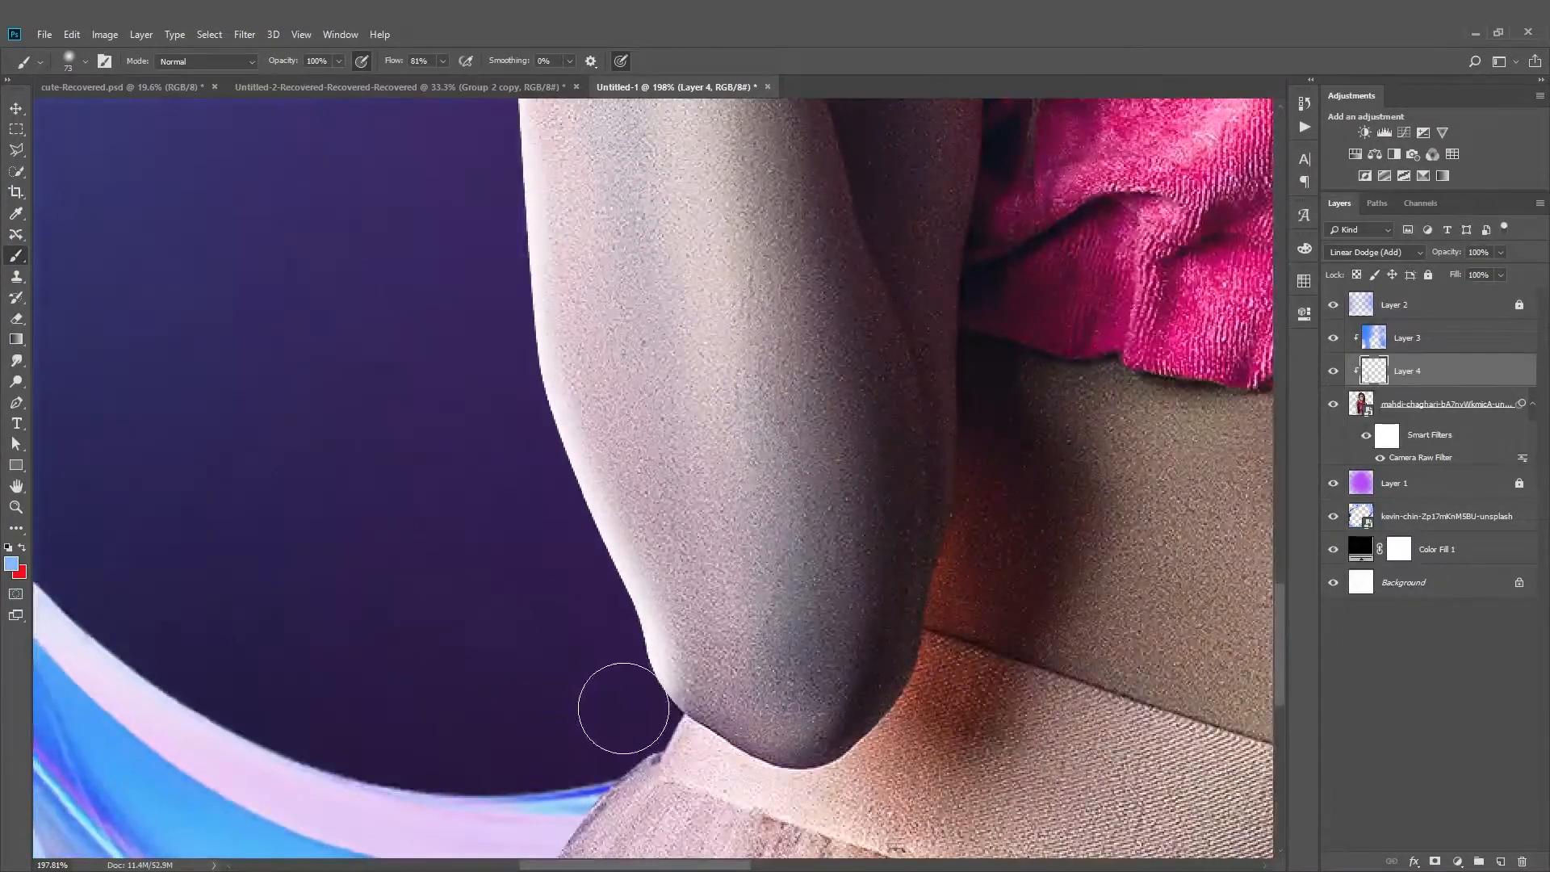
pyautogui.scroll(-8, 687, 712)
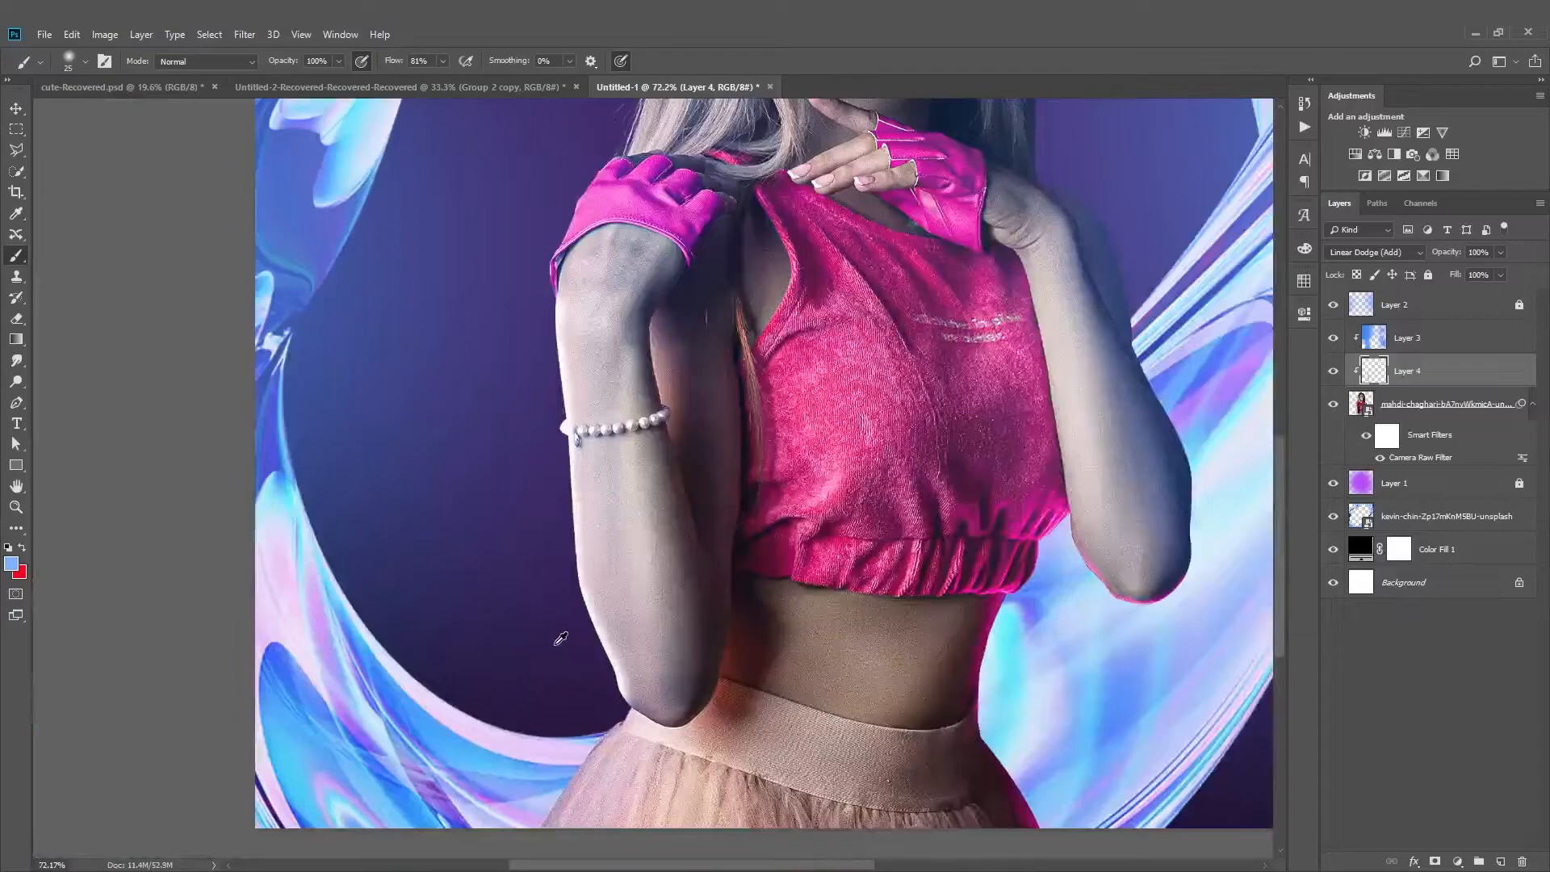
# Soften the rim light around the bracelet arm's elbow with a 502 px soft eraser
pyautogui.moveTo(609, 564); pyautogui.dragTo(638, 564)
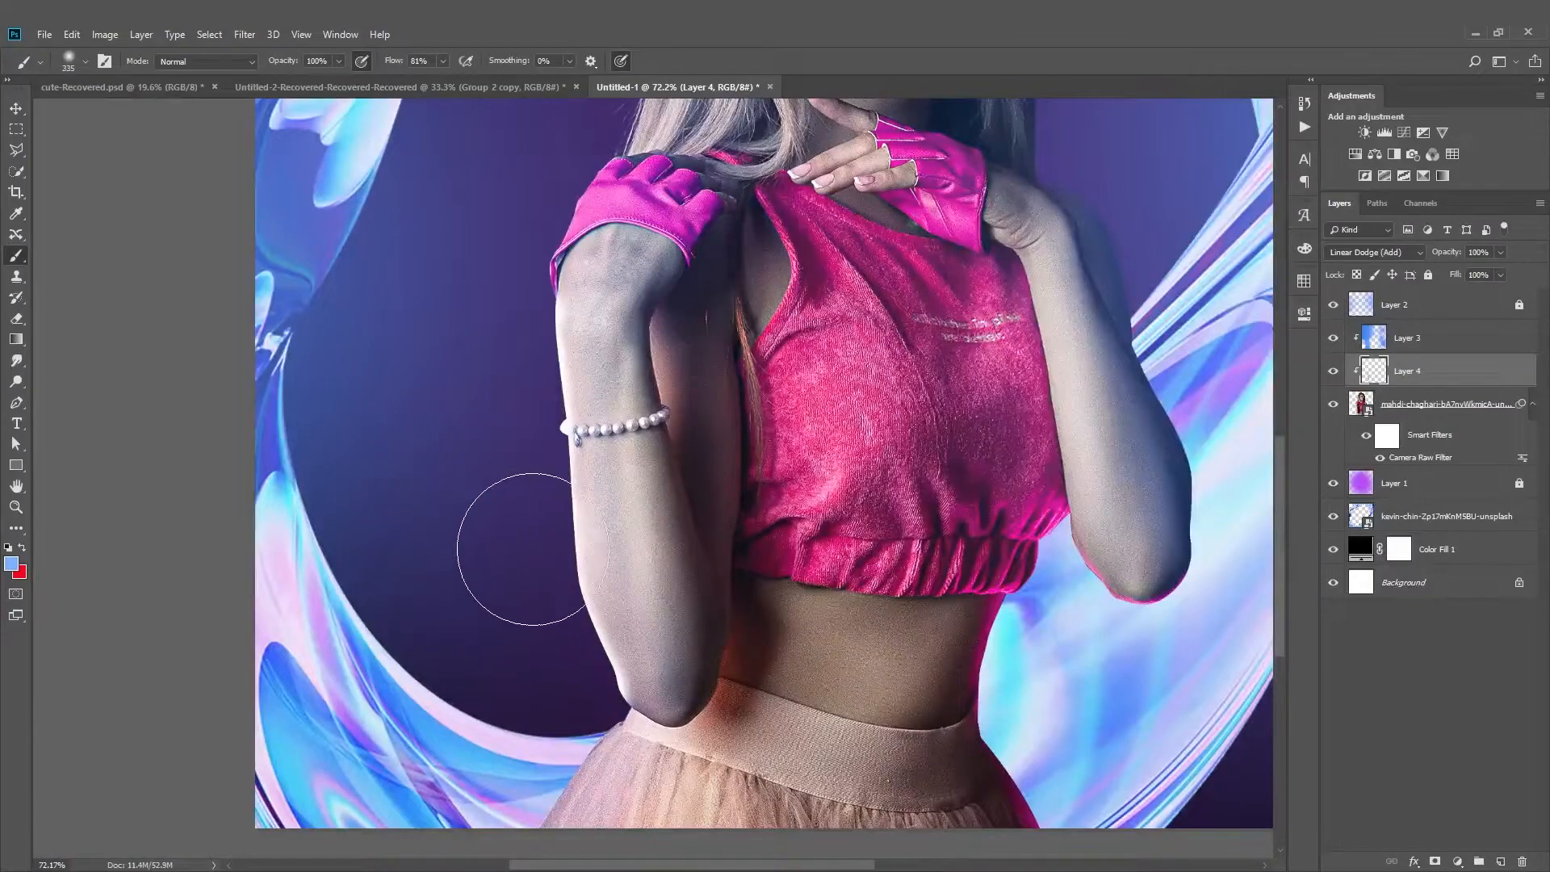
pyautogui.click(17, 318)
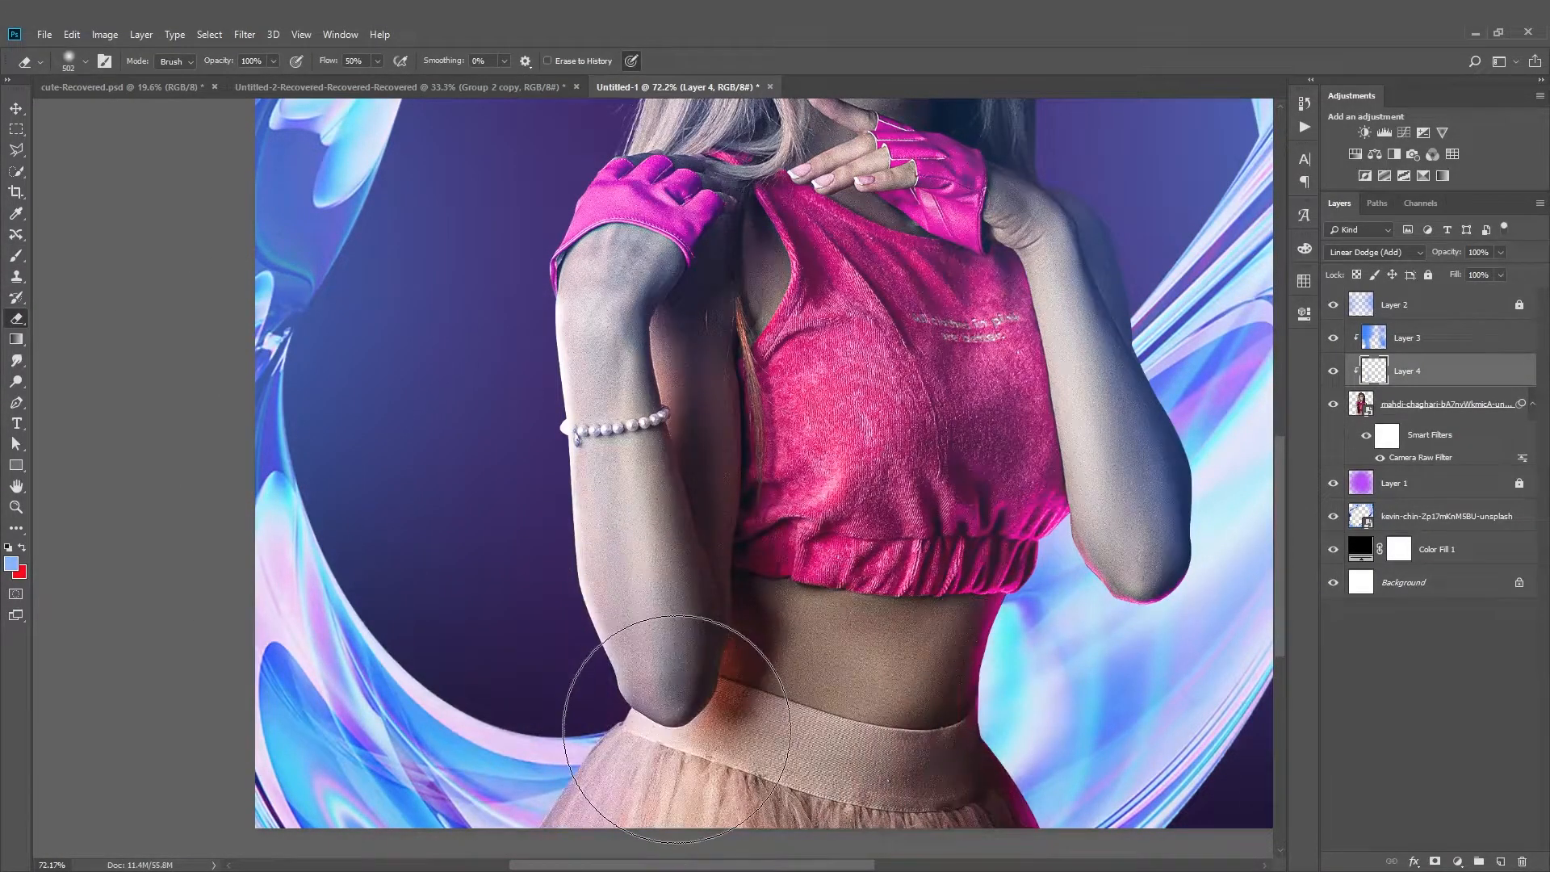
pyautogui.scroll(-4, 677, 729)
# Paint a light-blue rim light along the shoulder edge on the image's right side with a 138 px brush, undoing unsuitable strokes
pyautogui.click(16, 255)
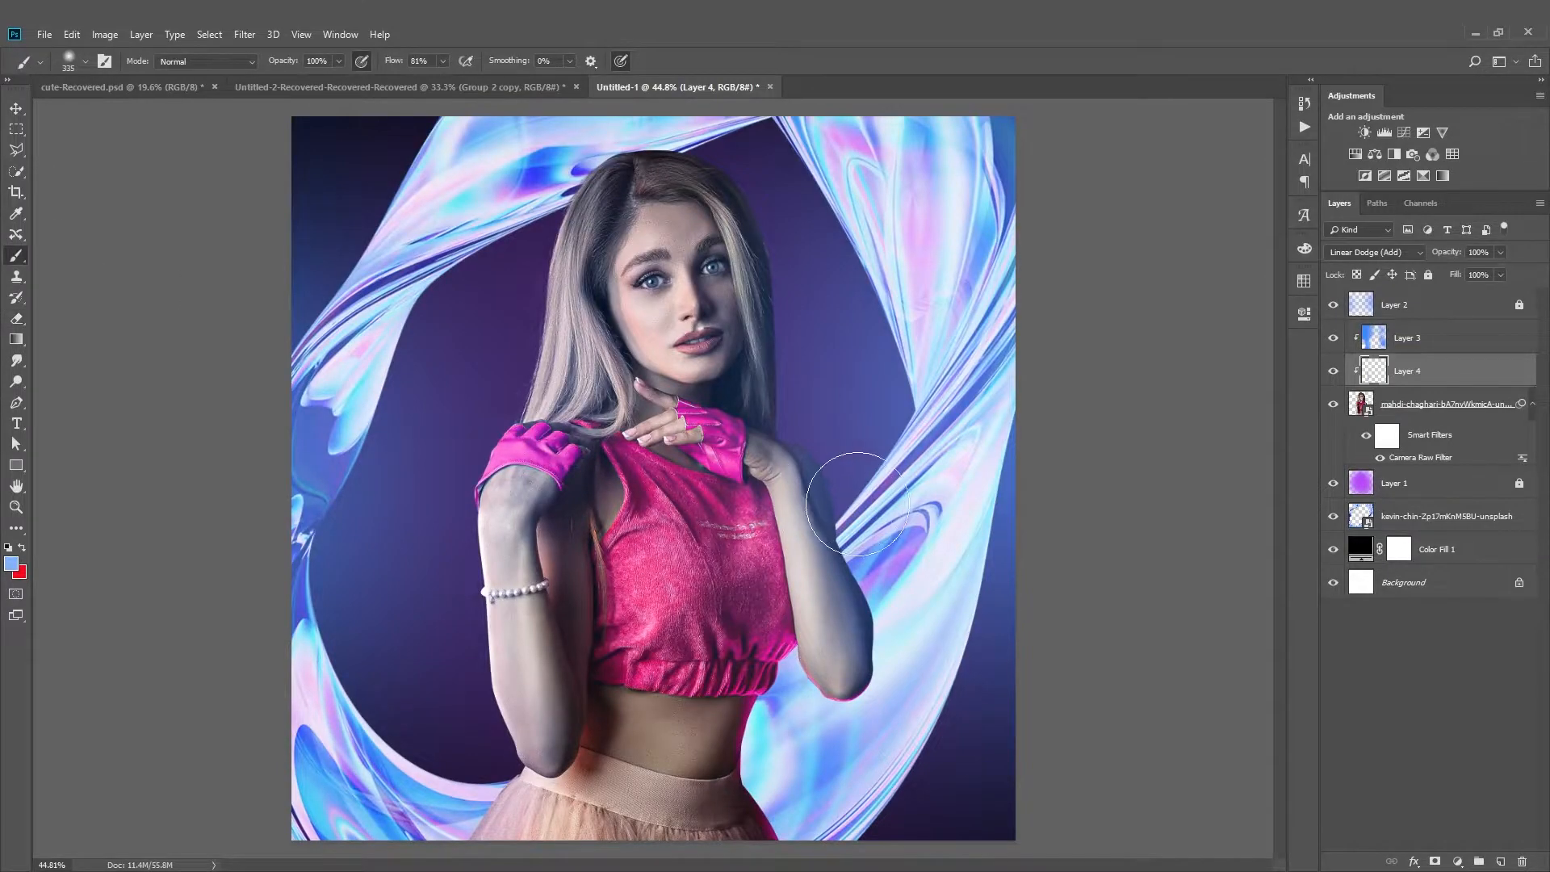
pyautogui.scroll(5, 807, 452)
pyautogui.hotkey('ctrl', 'z')
pyautogui.moveTo(767, 325)
pyautogui.mouseDown()
pyautogui.moveTo(688, 320)
pyautogui.moveTo(855, 428)
pyautogui.mouseUp()
pyautogui.hotkey('ctrl', 'z')
pyautogui.moveTo(707, 279)
pyautogui.mouseDown()
pyautogui.moveTo(783, 335)
pyautogui.moveTo(832, 403)
pyautogui.moveTo(874, 611)
pyautogui.mouseUp()
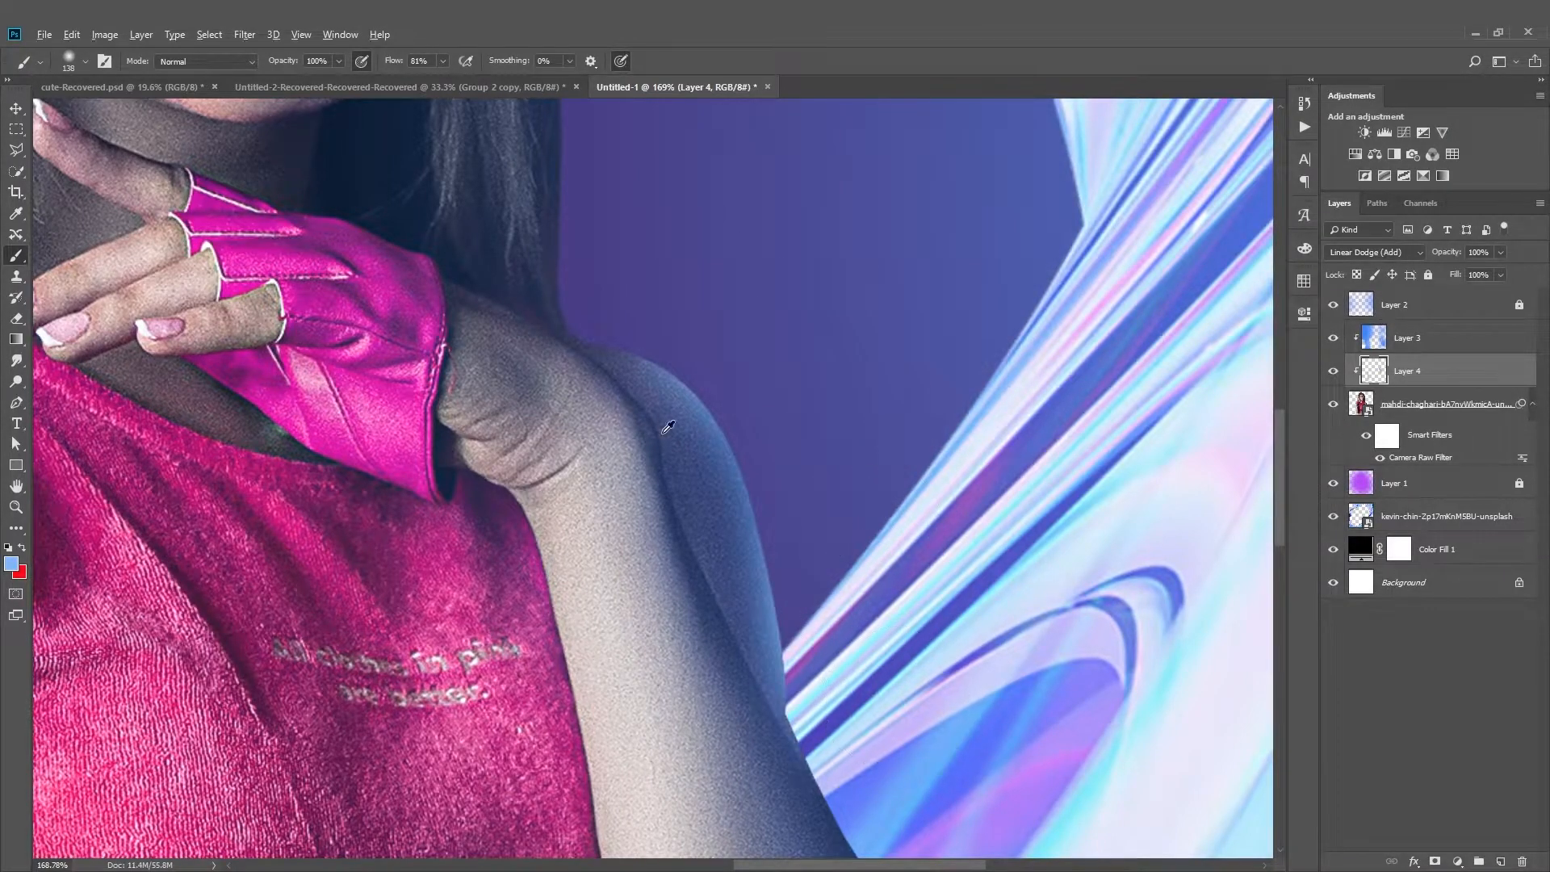
# Continue the light-blue rim light down the outer edge of the arm without the bracelet and around its elbow
pyautogui.scroll(-5, 711, 453)
pyautogui.scroll(4, 656, 347)
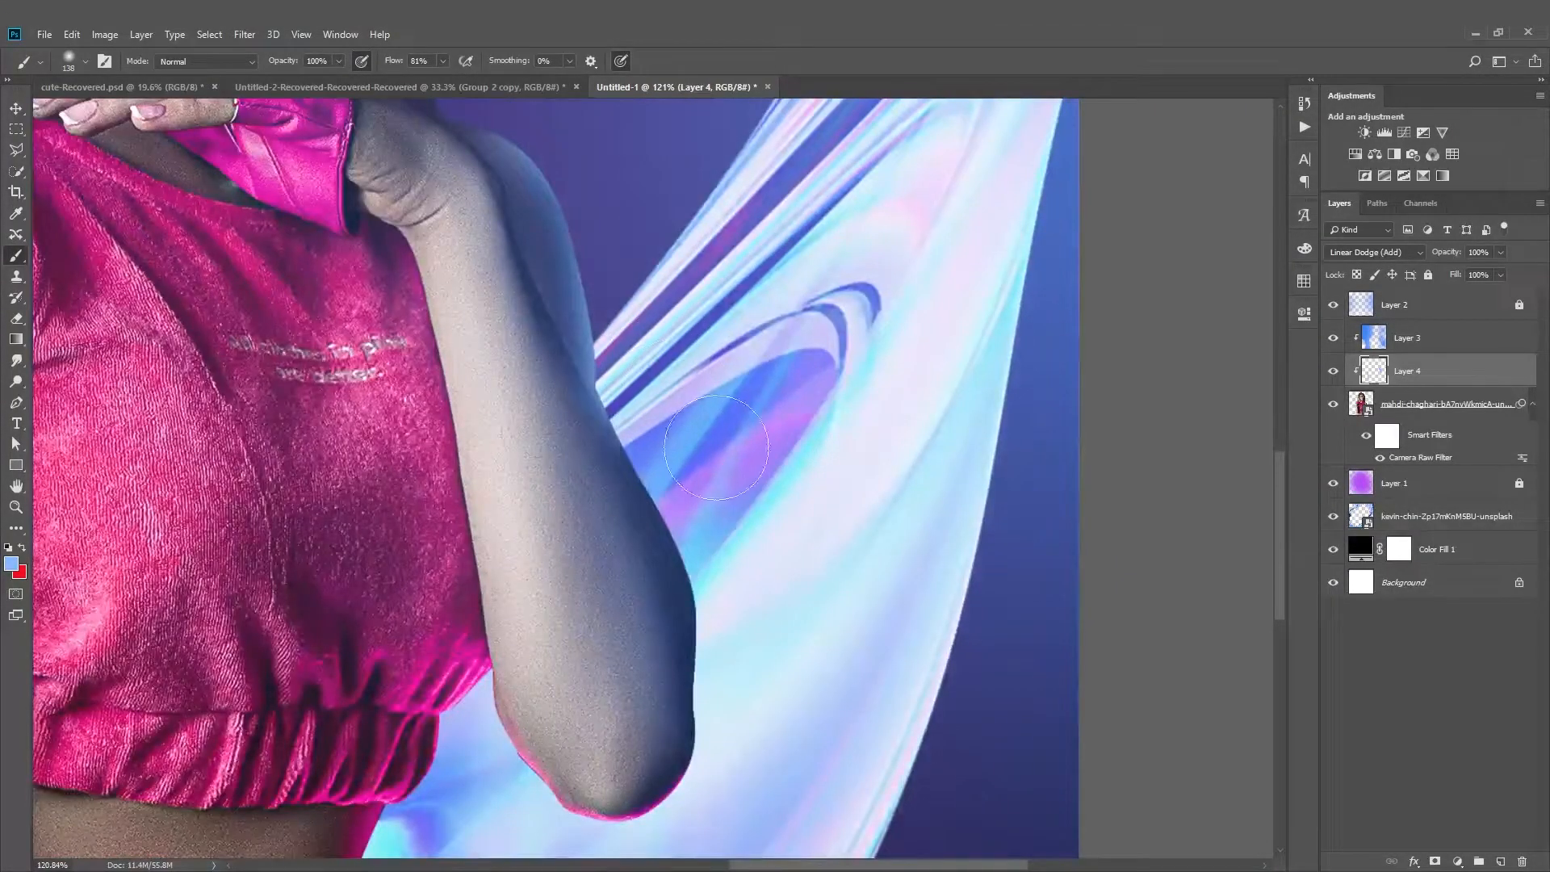
pyautogui.scroll(-3, 689, 375)
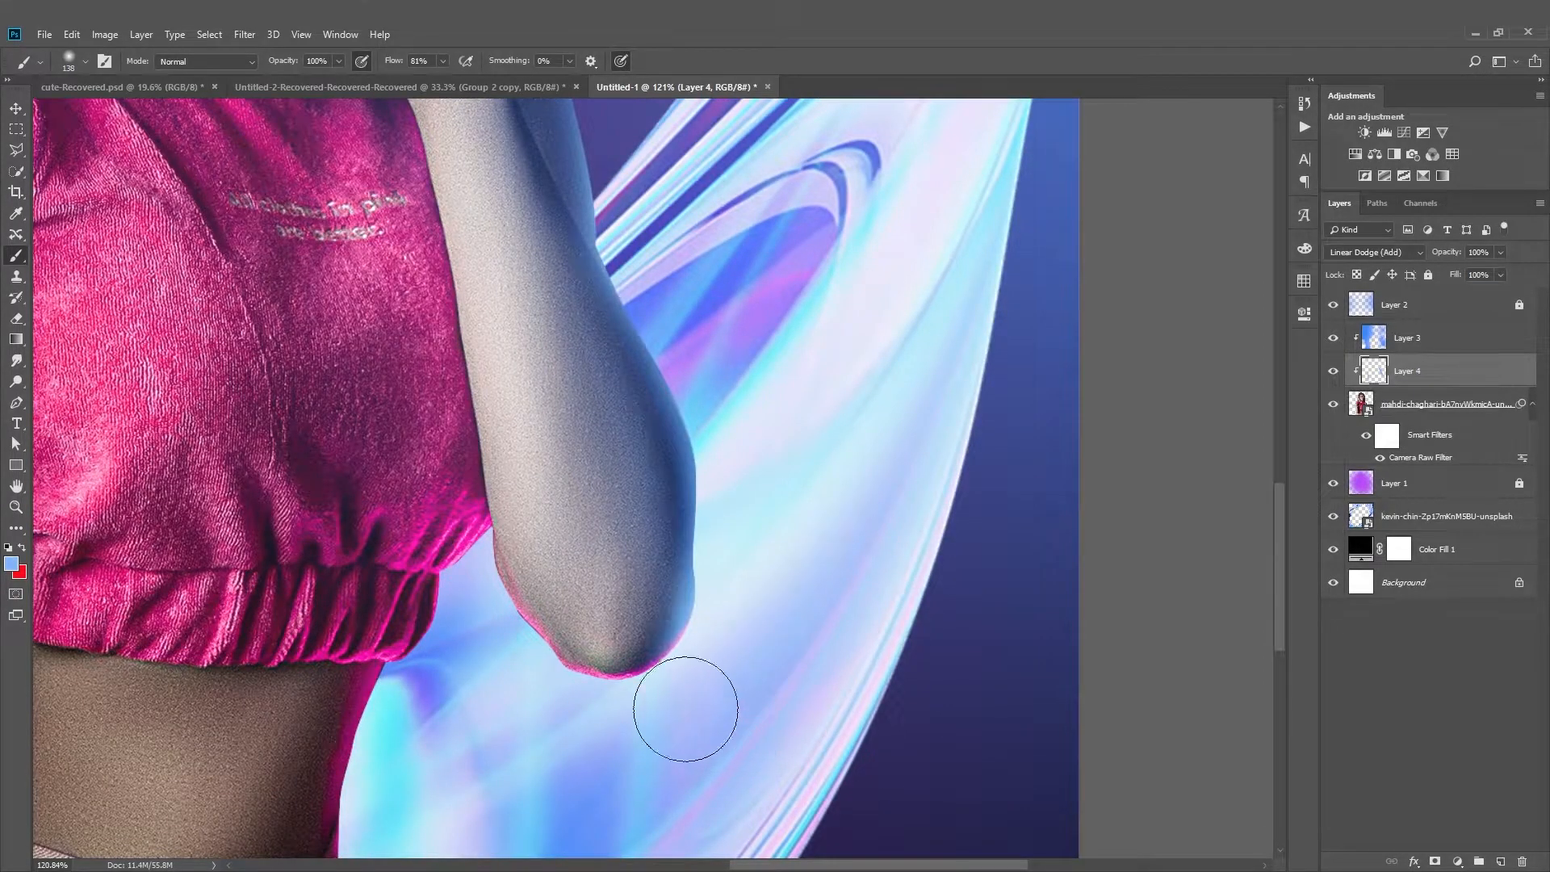
pyautogui.scroll(-5, 596, 737)
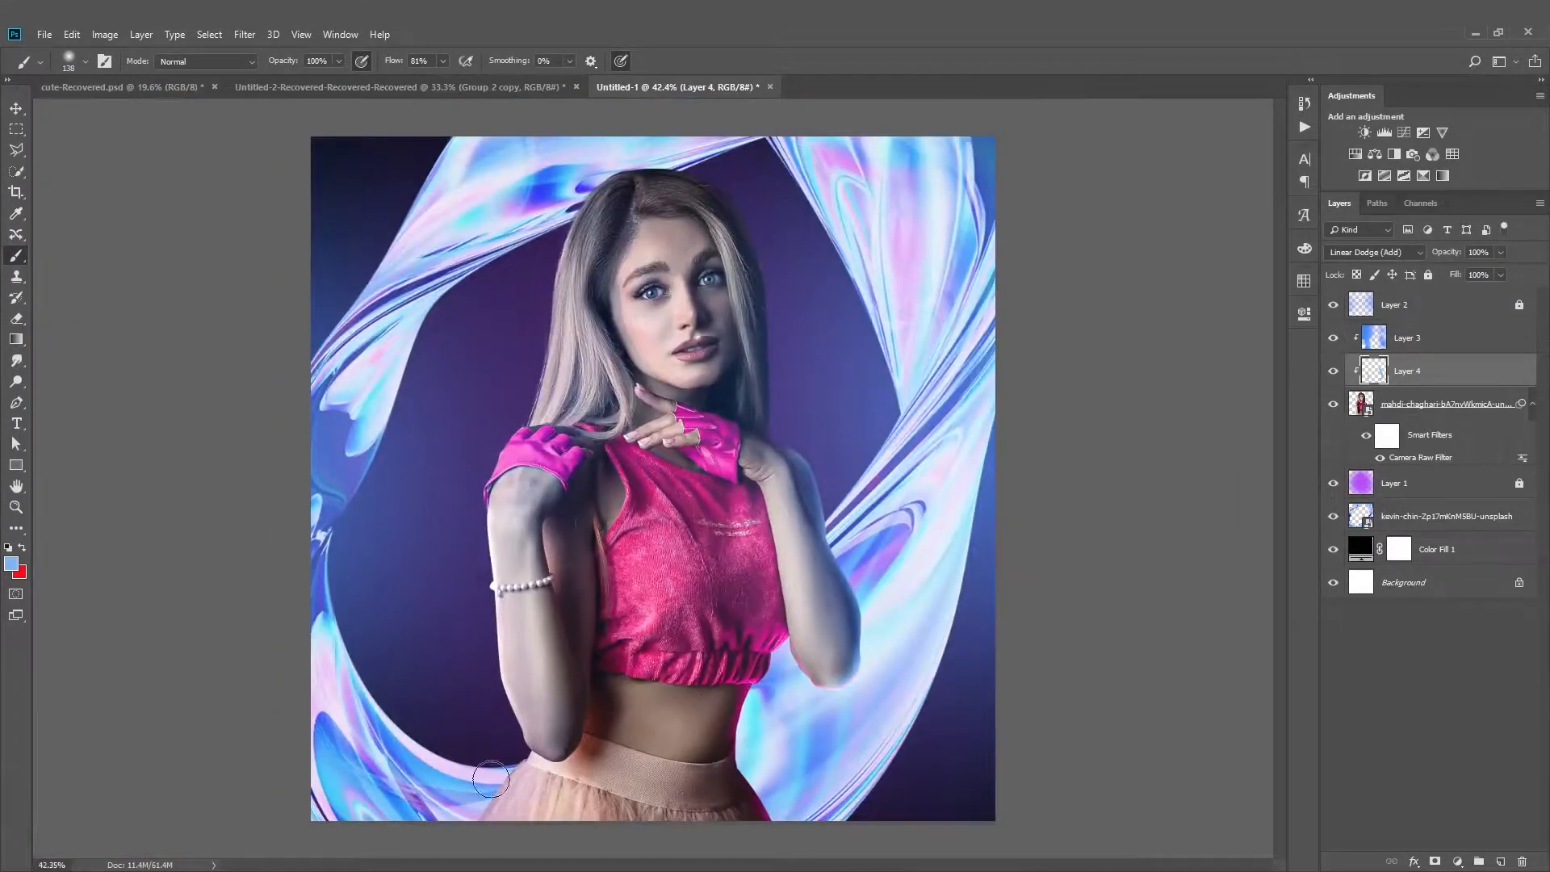
# Erase the excess glow beneath the elbow of the arm without the bracelet, using a 502 px eraser
pyautogui.scroll(5, 475, 773)
pyautogui.scroll(-1, 363, 727)
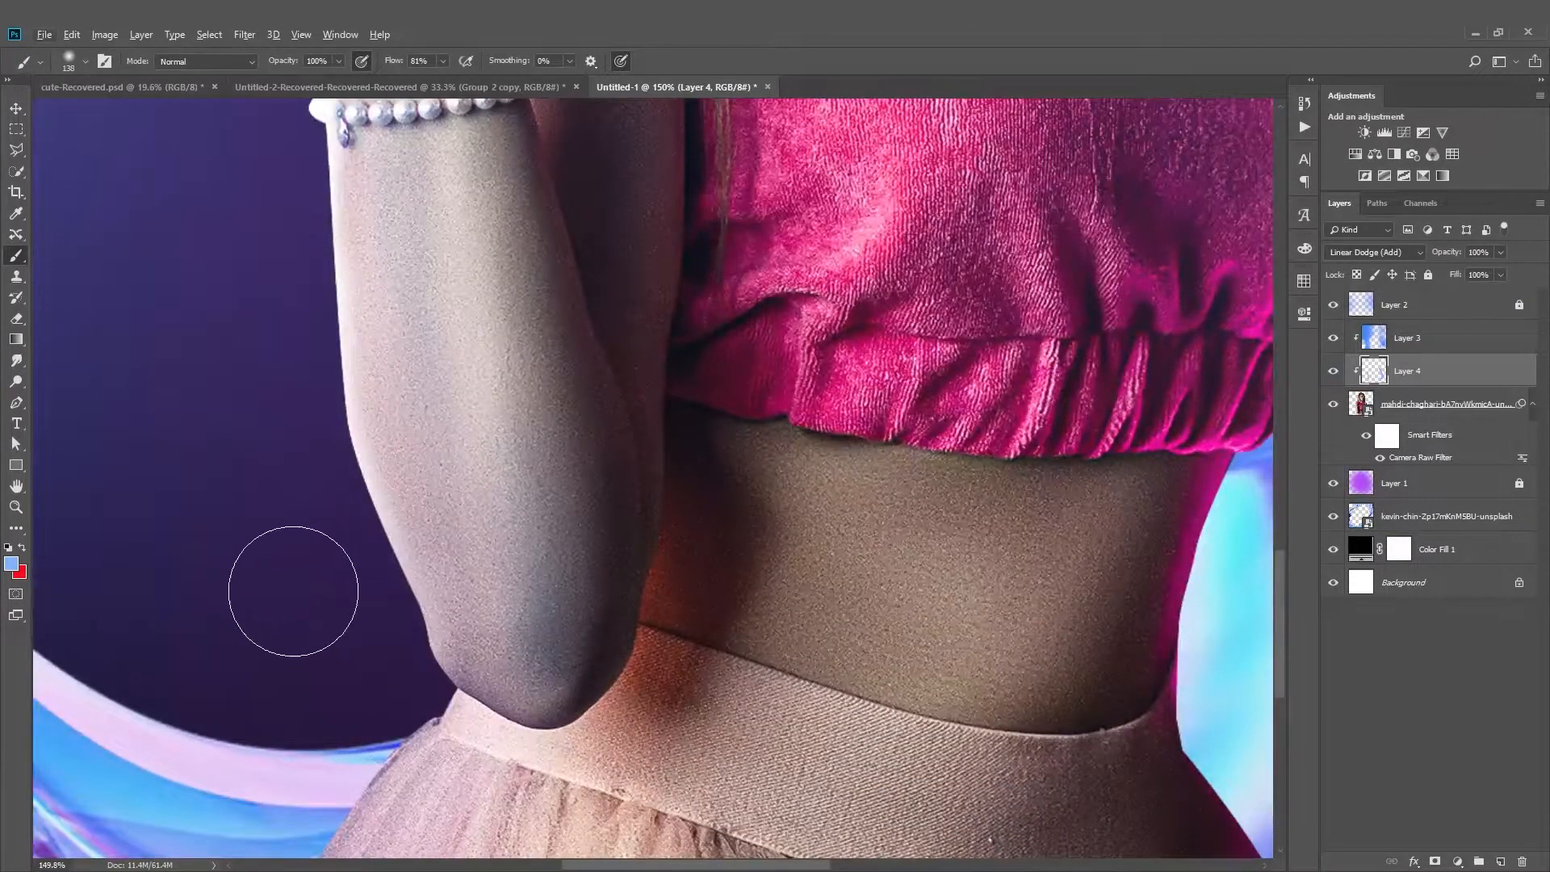
pyautogui.scroll(-5, 565, 602)
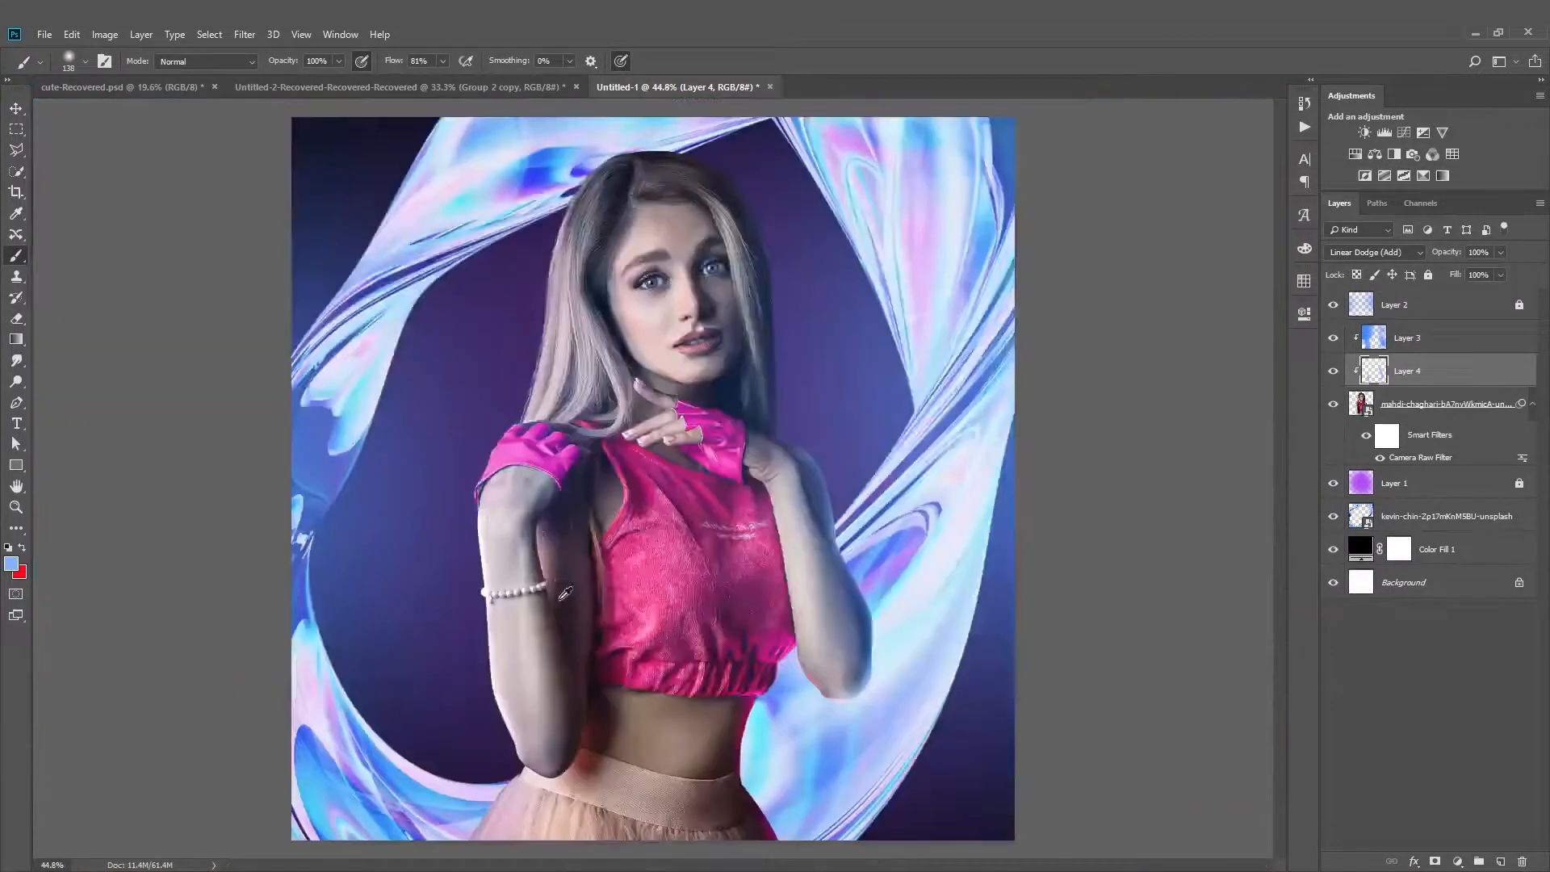
pyautogui.click(17, 318)
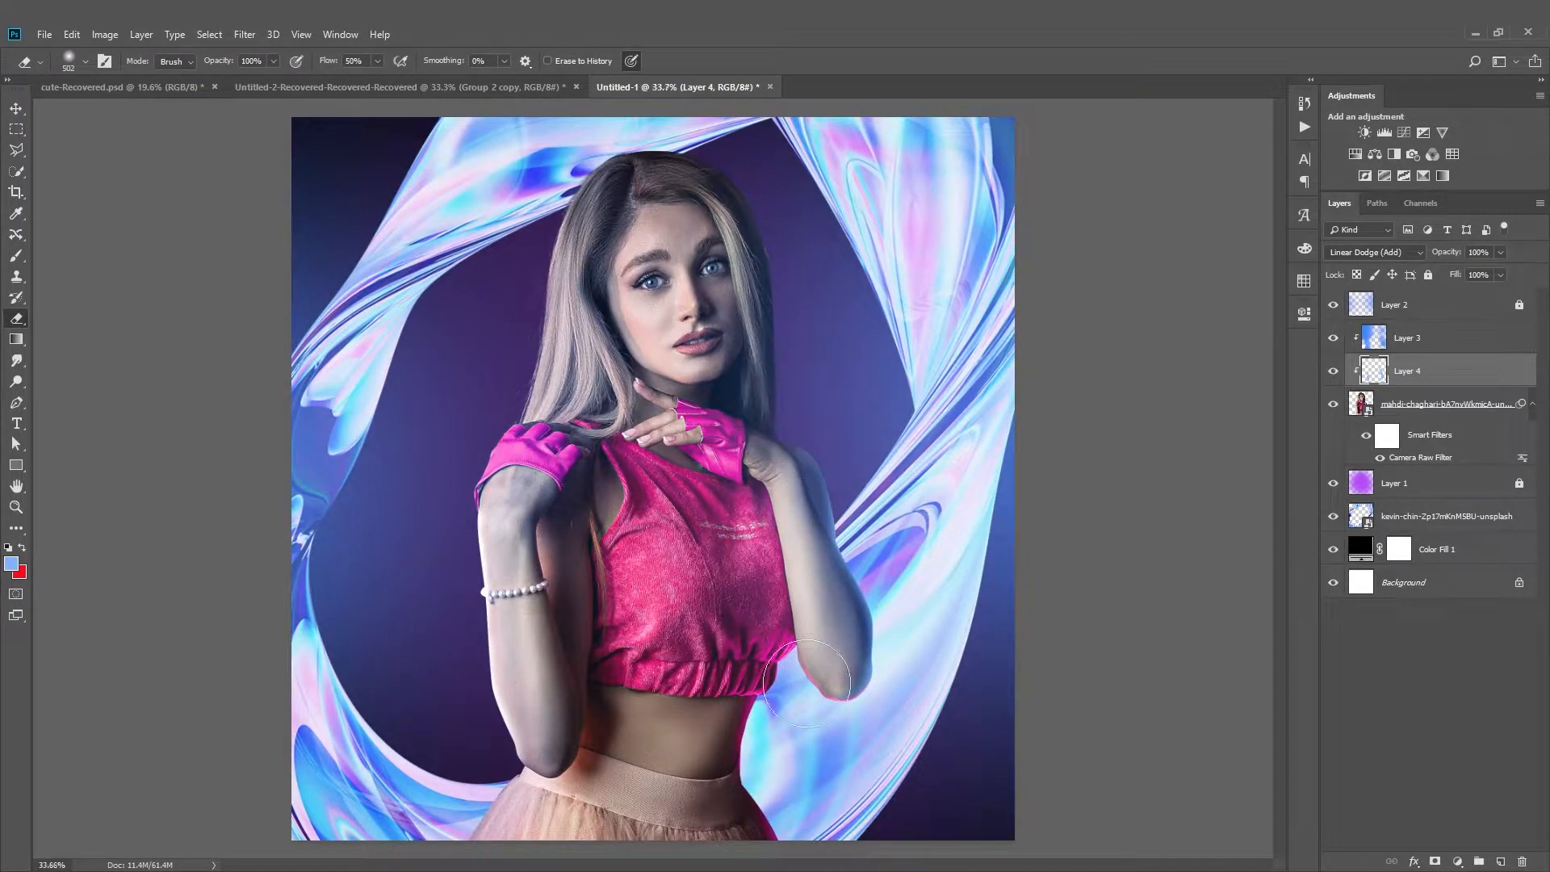
pyautogui.scroll(-3, 807, 683)
pyautogui.scroll(2, 807, 684)
# Brush light-blue rim light onto the outer edge of the long hair on the image's left side with the 138 px brush
pyautogui.click(17, 258)
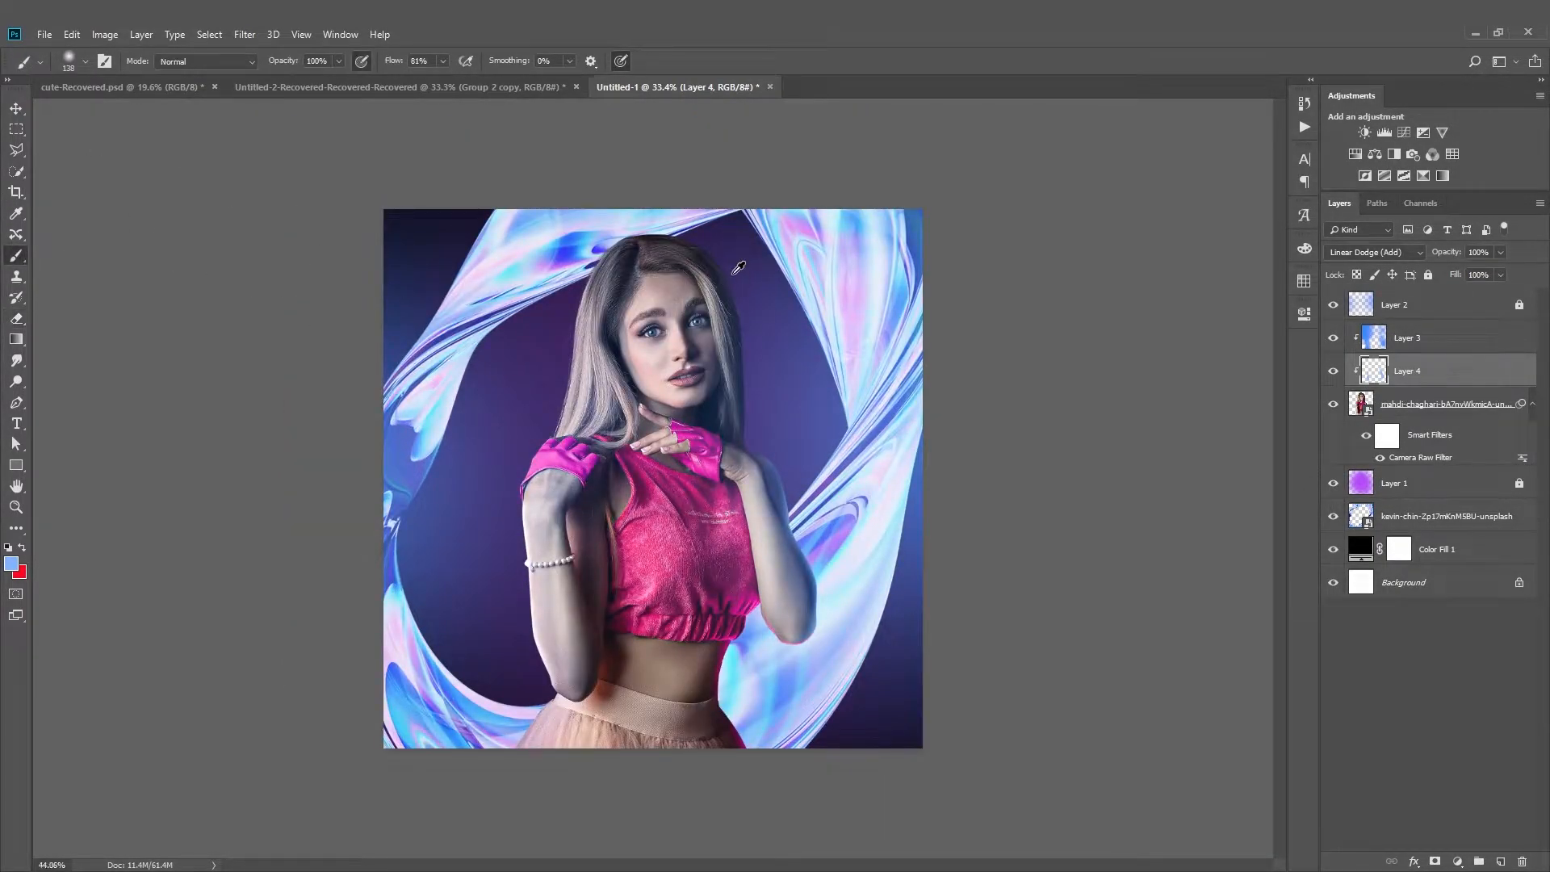
pyautogui.scroll(4, 602, 325)
pyautogui.scroll(-1, 602, 325)
pyautogui.scroll(2, 602, 325)
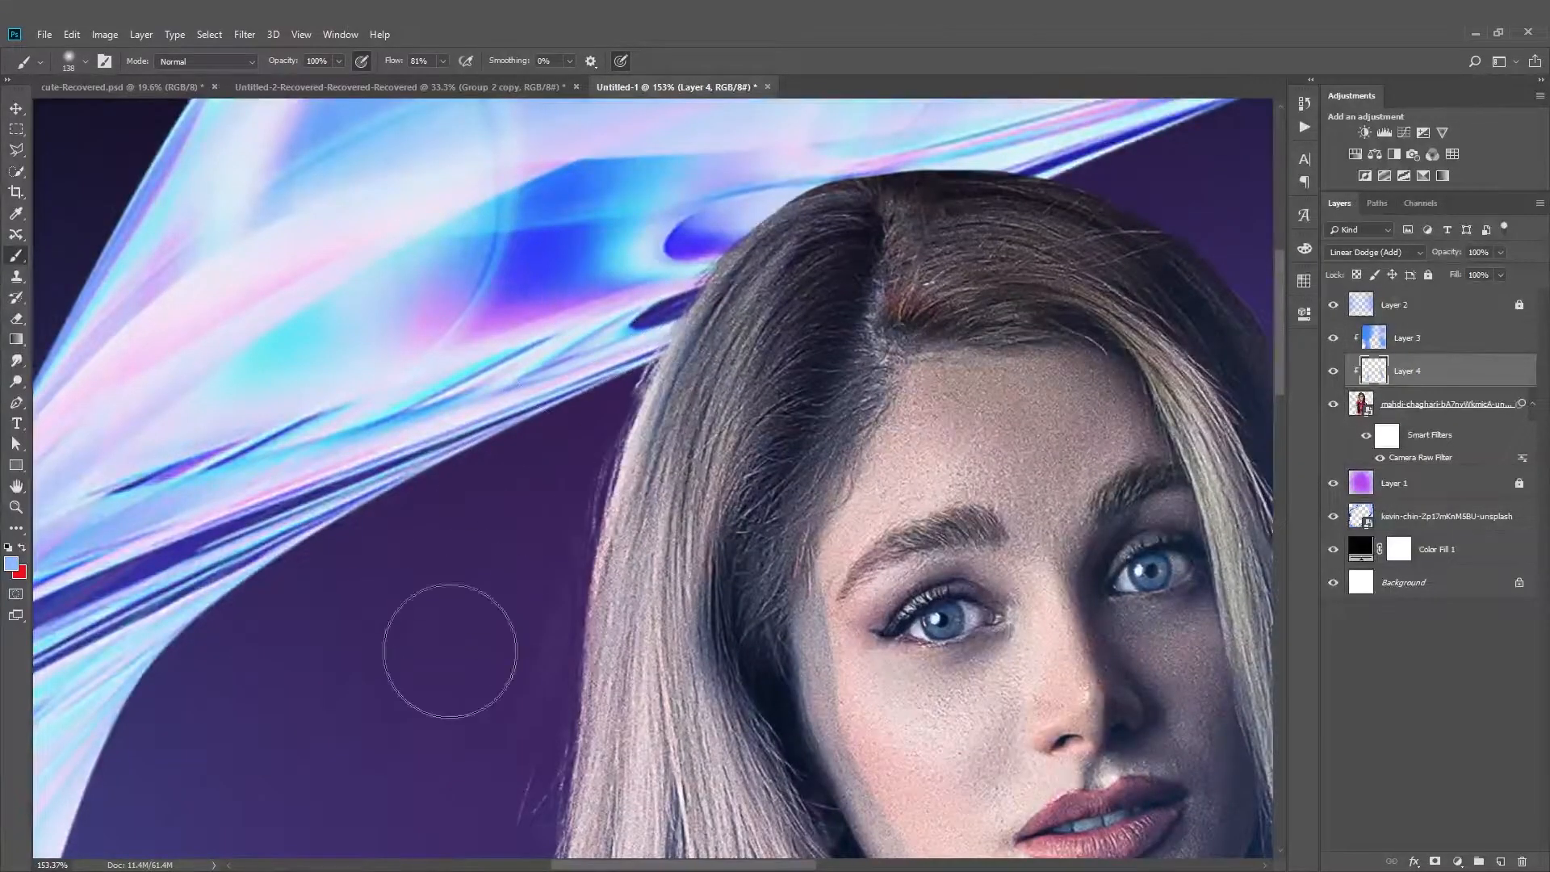
pyautogui.scroll(-4, 536, 405)
pyautogui.scroll(-2, 509, 460)
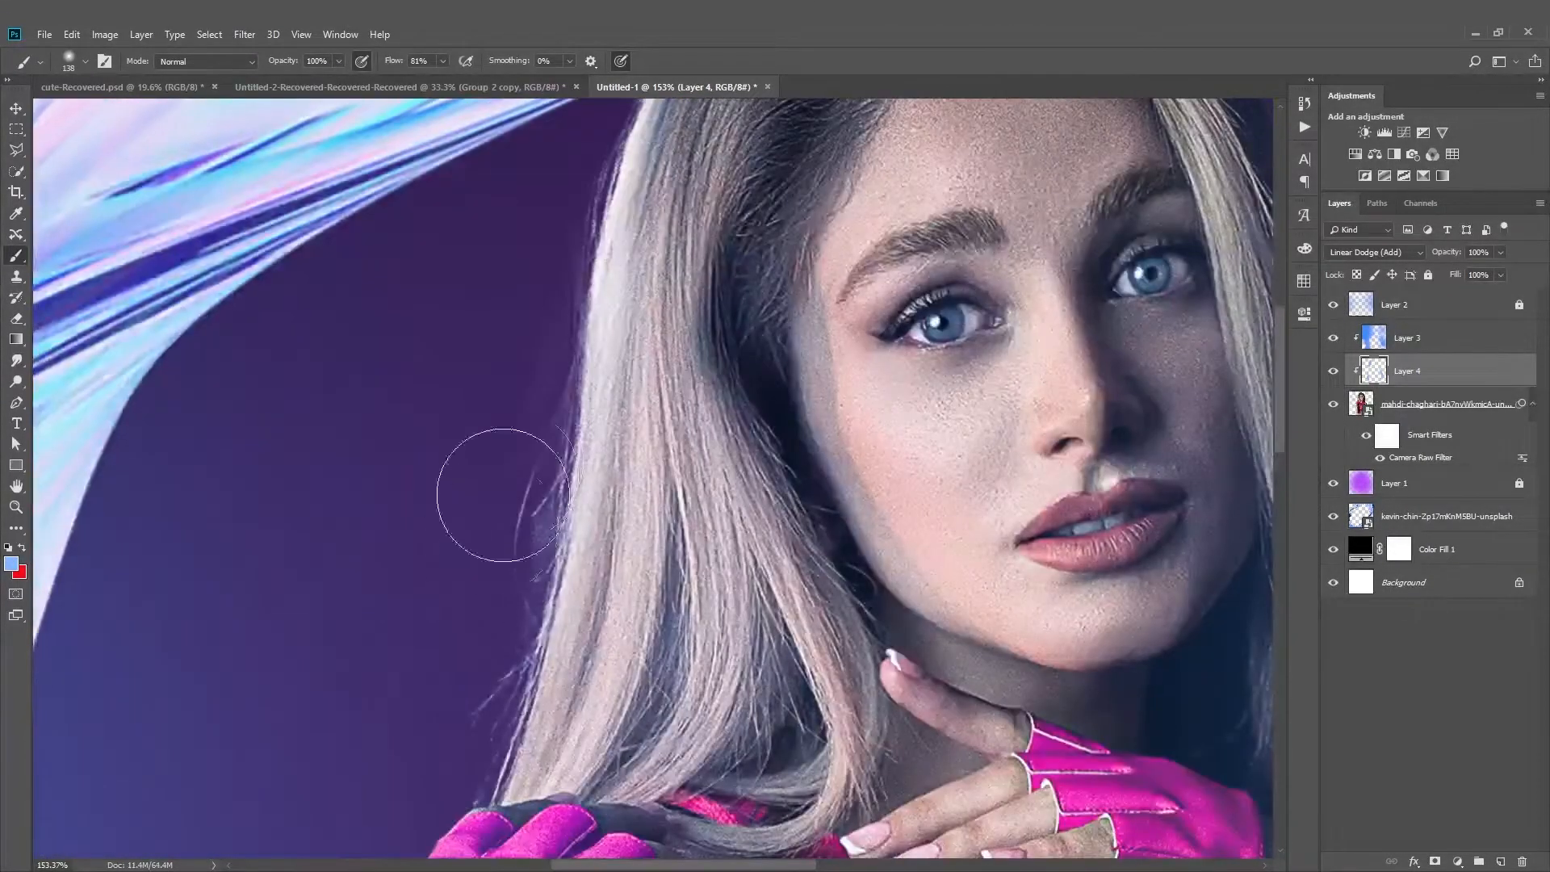
pyautogui.scroll(-4, 854, 277)
# Paint a soft light-blue rim light along the hair edge on the image's right side, undoing unsuitable strokes
pyautogui.scroll(3, 597, 403)
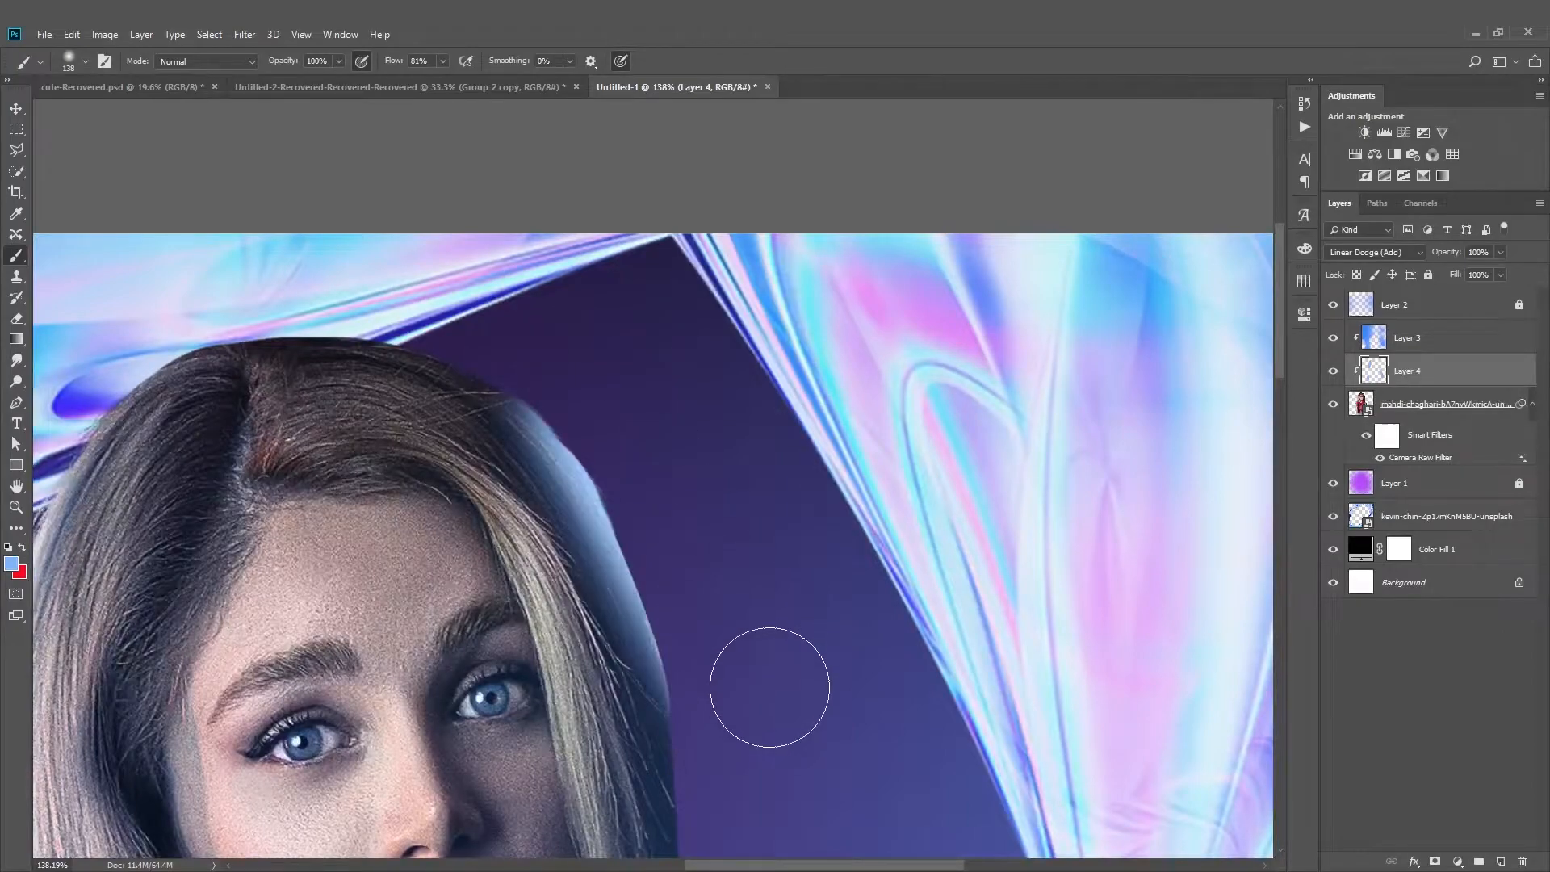
pyautogui.scroll(-2, 626, 304)
pyautogui.scroll(-2, 775, 678)
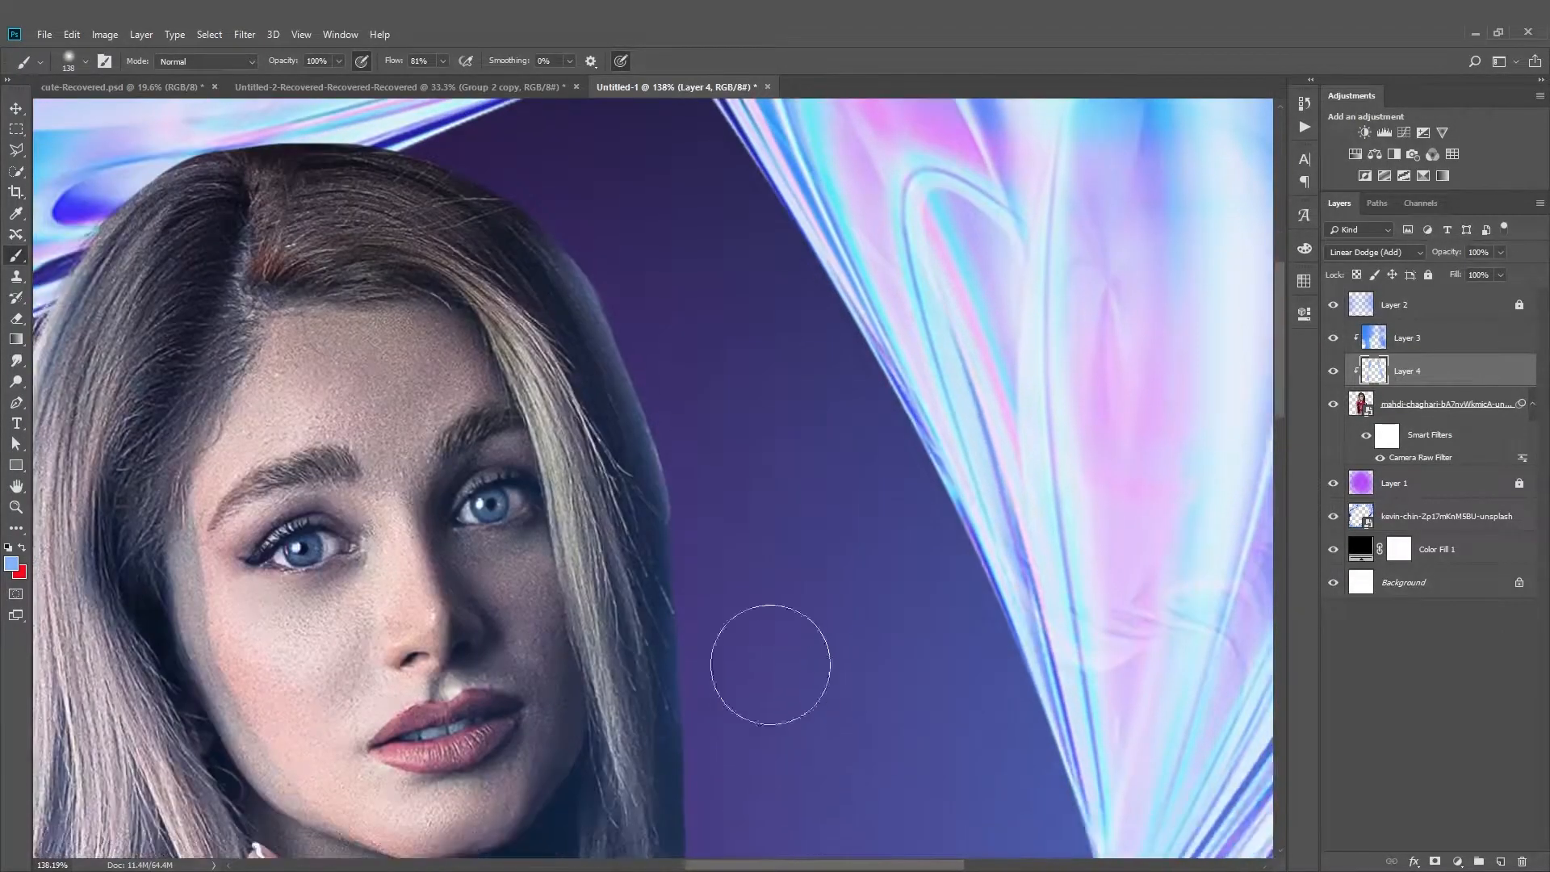
pyautogui.scroll(-4, 763, 549)
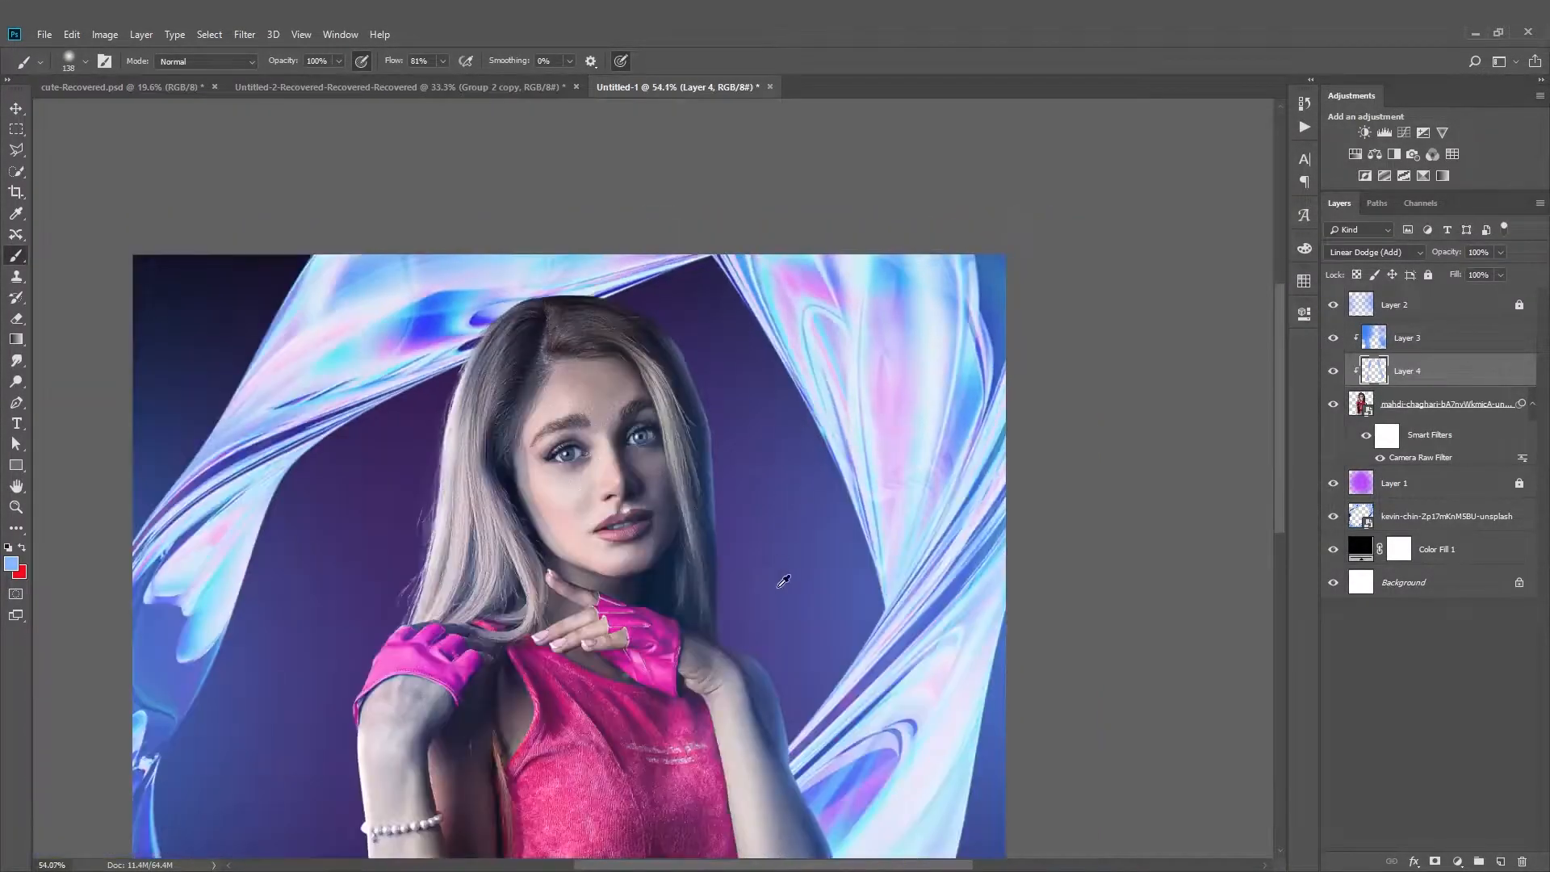
pyautogui.scroll(3, 765, 487)
pyautogui.moveTo(753, 465); pyautogui.dragTo(726, 455)
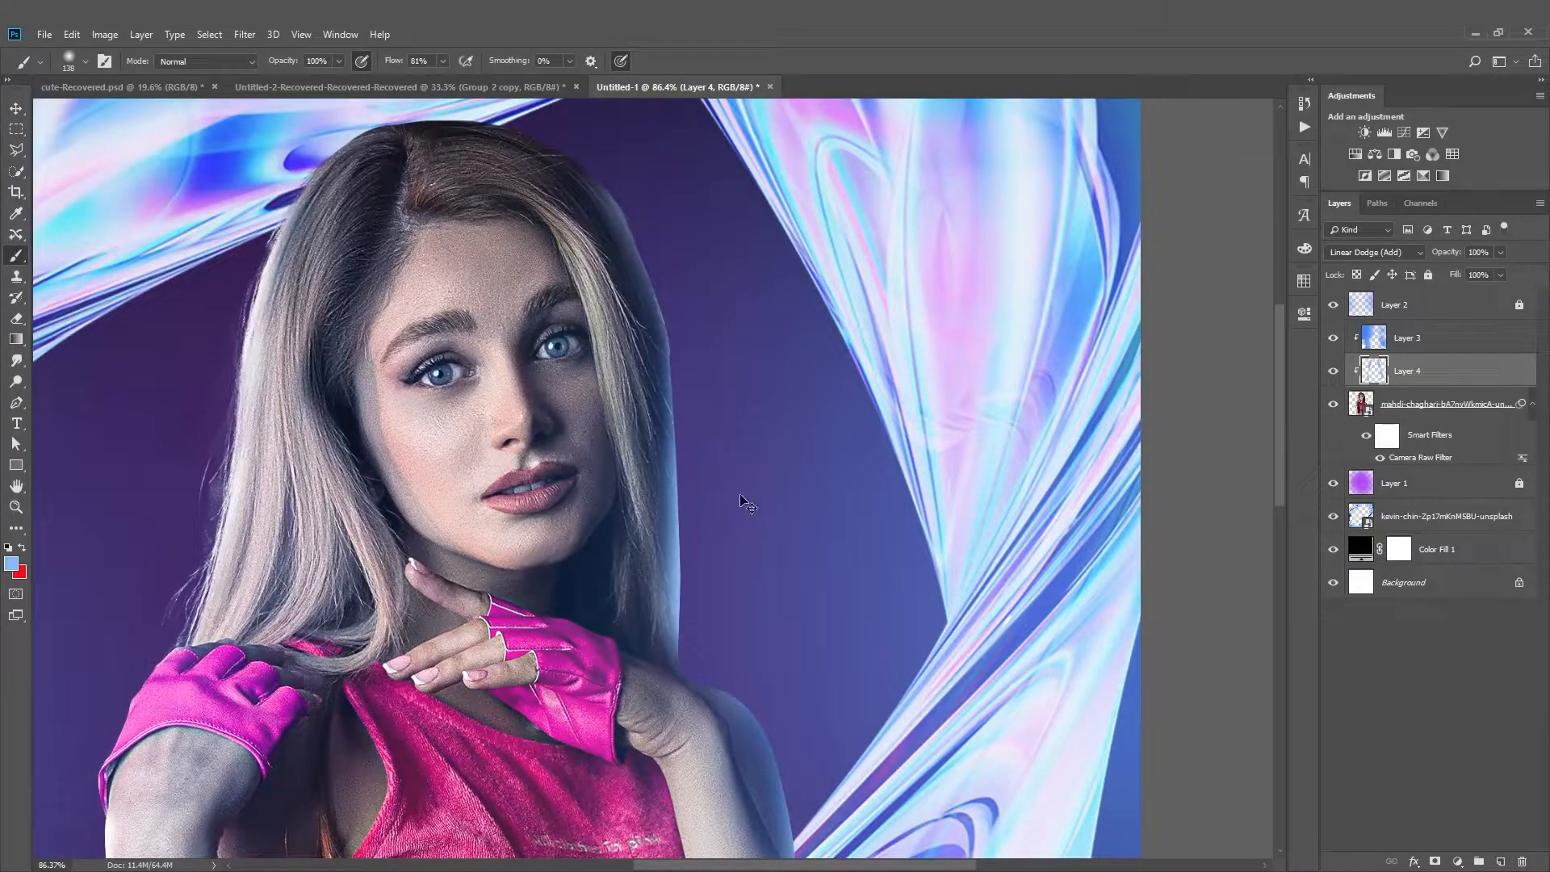
pyautogui.hotkey('ctrl', 'z')
pyautogui.hotkey('ctrl', '0')
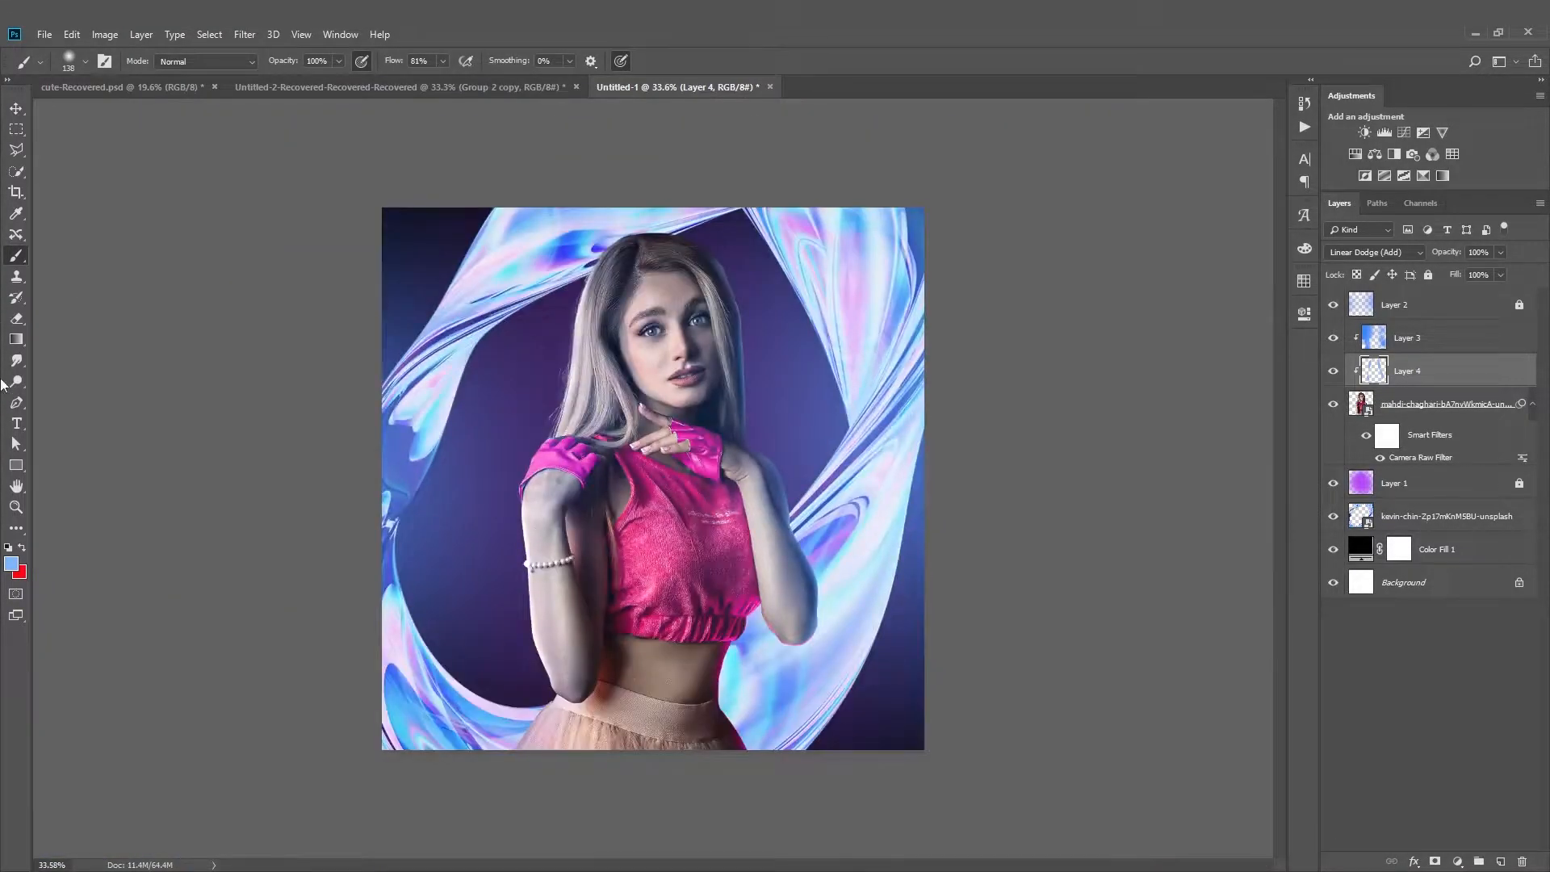
pyautogui.click(17, 319)
pyautogui.scroll(-3, 171, 219)
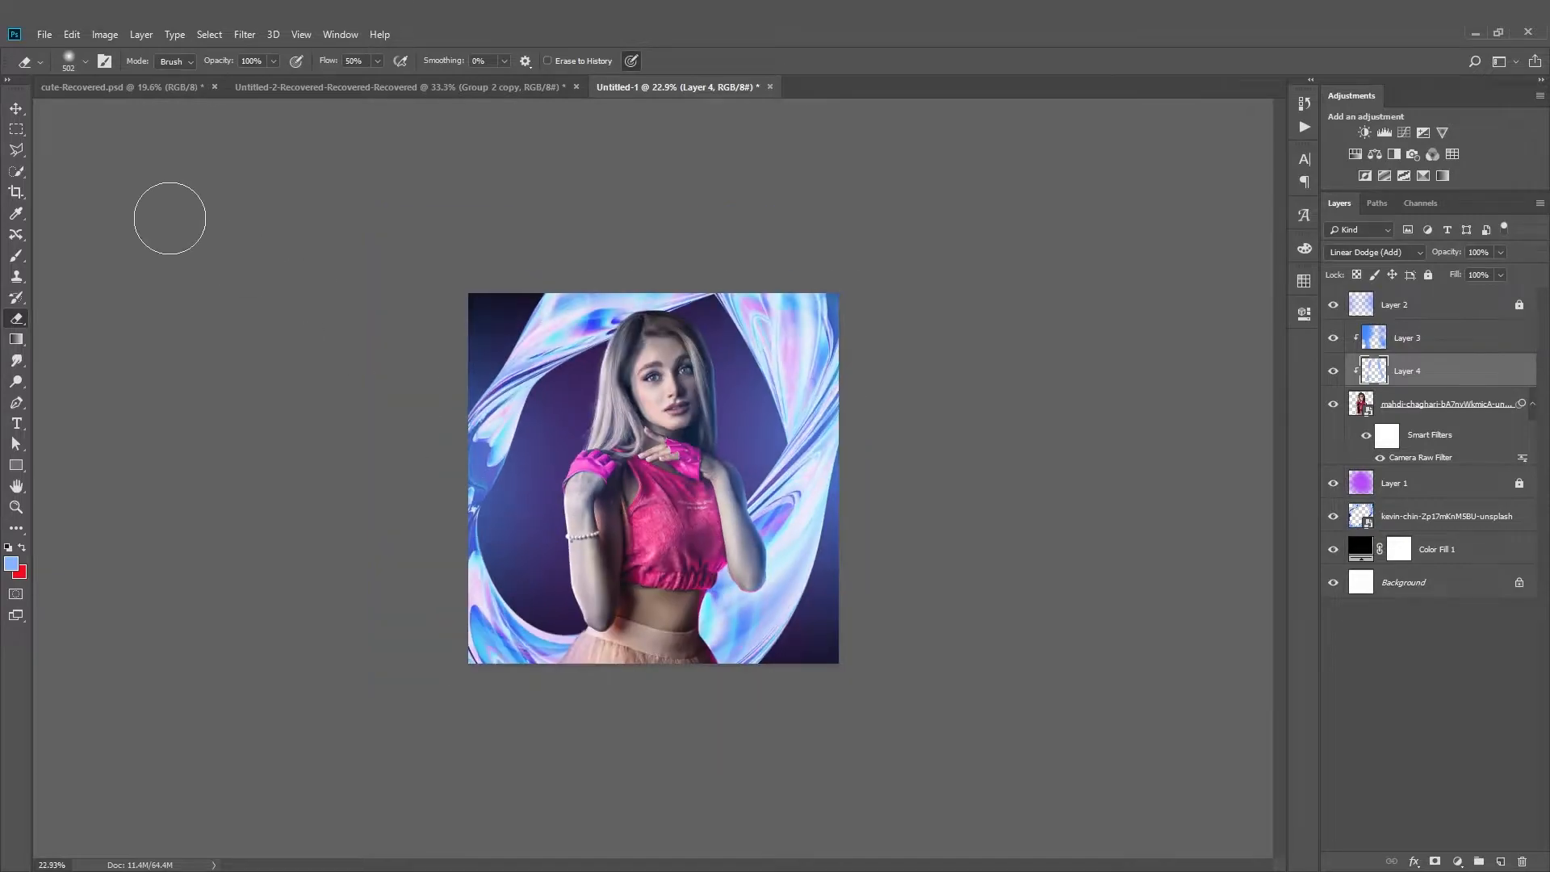
pyautogui.scroll(-1, 665, 465)
pyautogui.scroll(4, 727, 452)
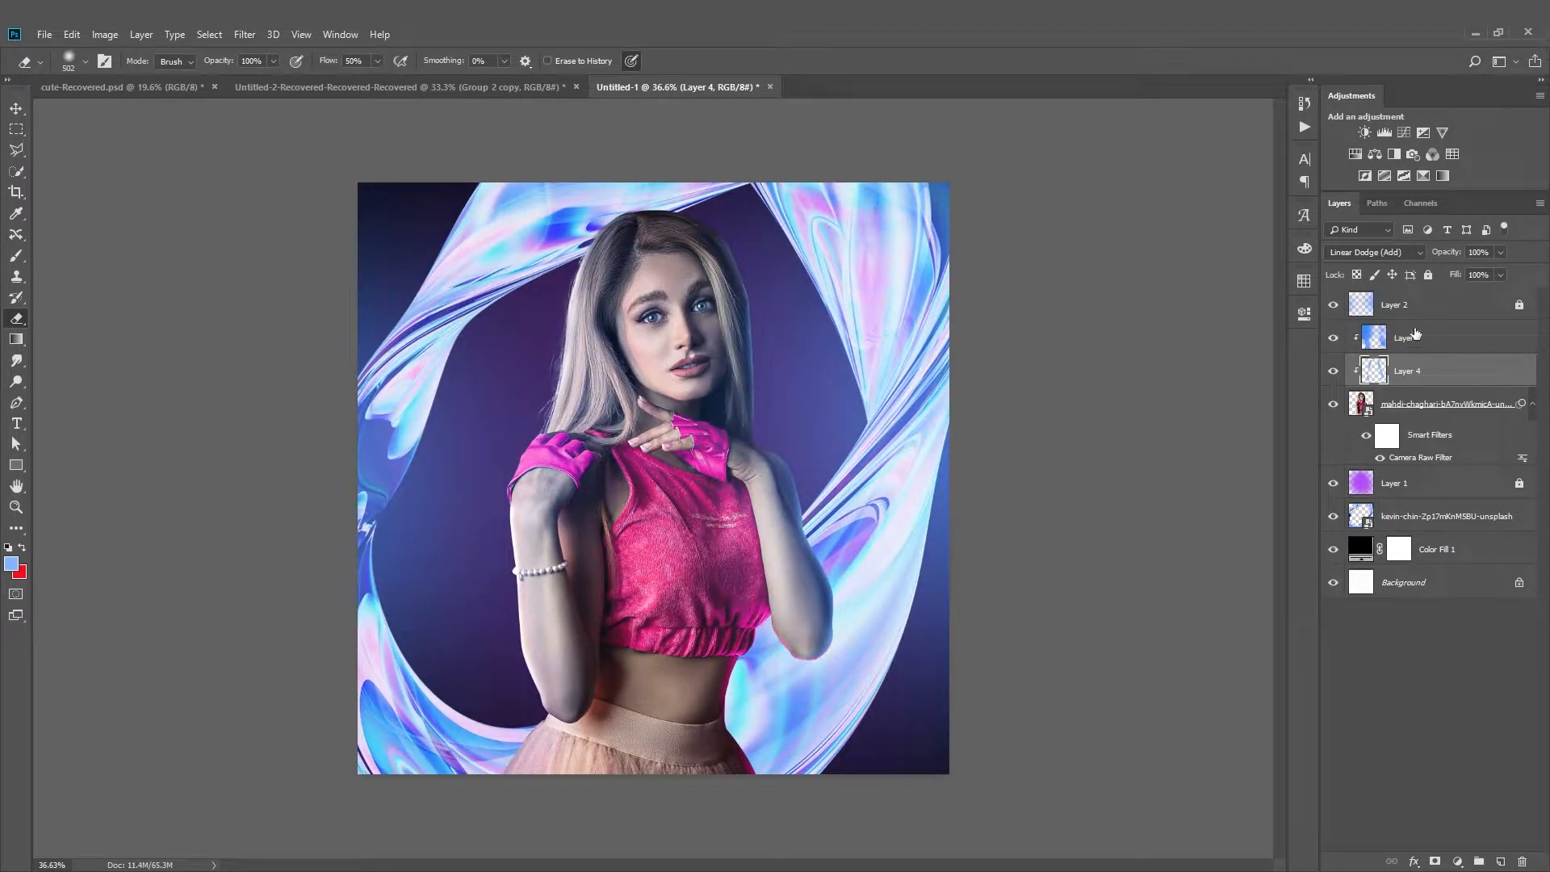
# Add a new layer above Layer 3, give it an Outer Glow effect and set its blend mode to Linear Dodge (Add)
pyautogui.click(1416, 335)
pyautogui.click(1501, 862)
pyautogui.click(1414, 862)
pyautogui.click(1459, 837)
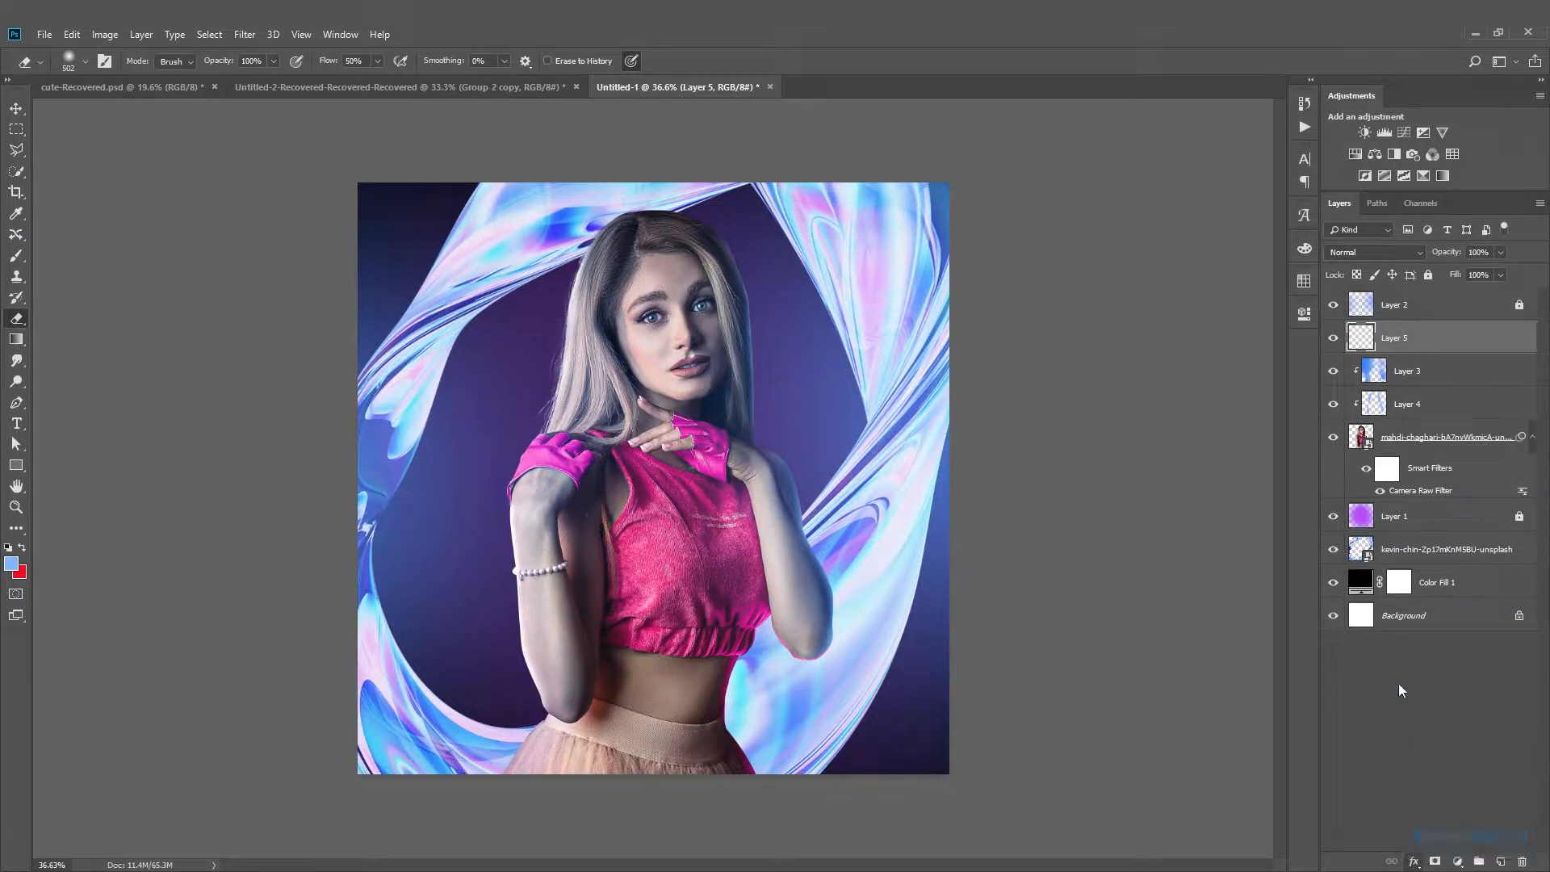
pyautogui.click(1365, 484)
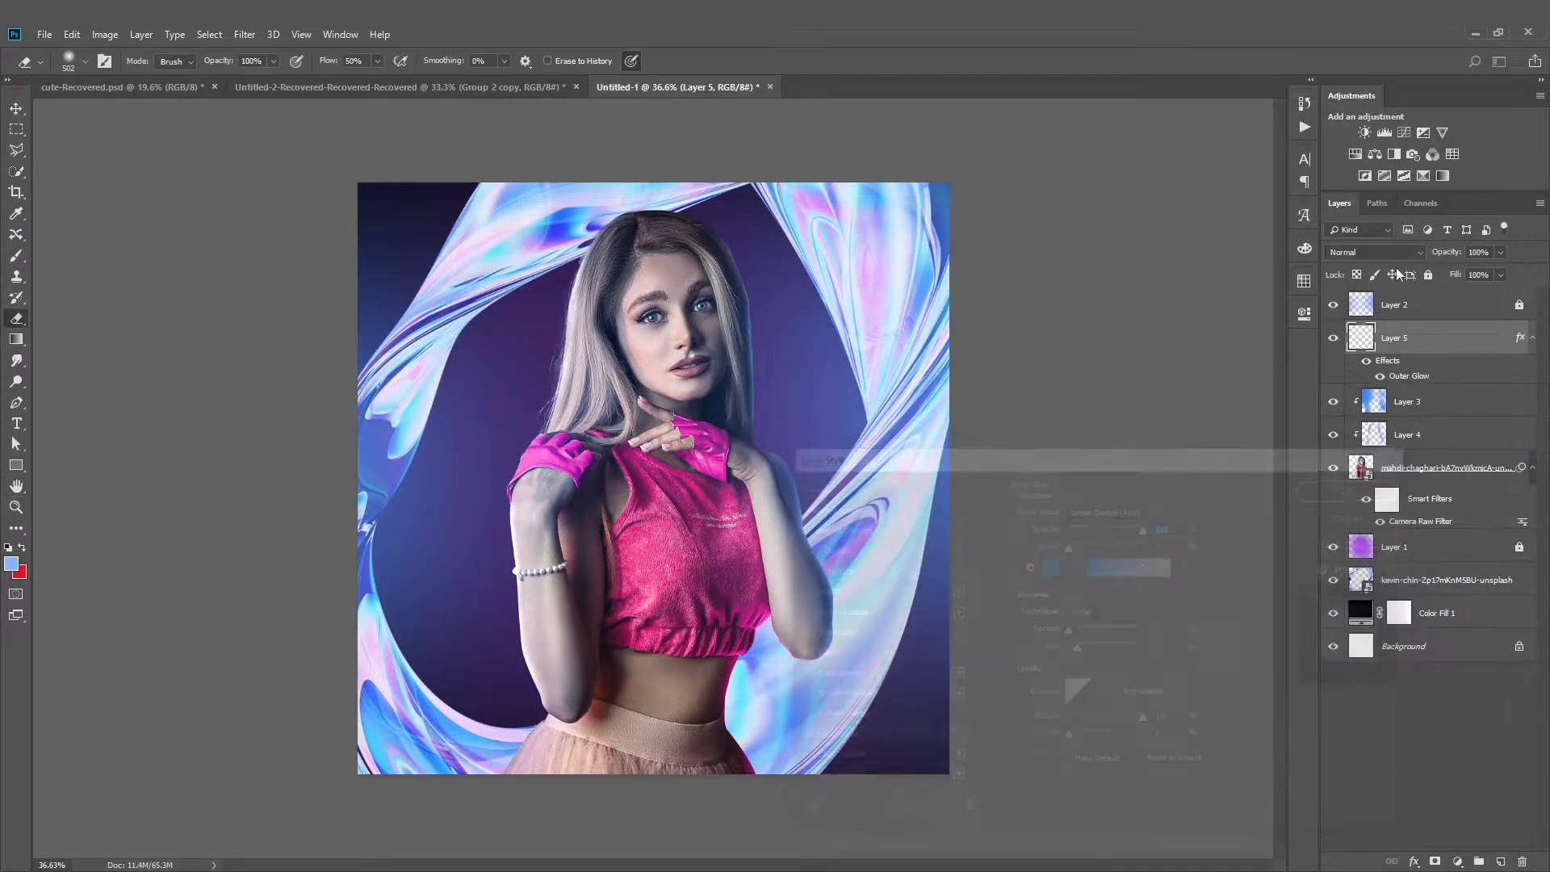
pyautogui.click(1371, 253)
pyautogui.click(1356, 400)
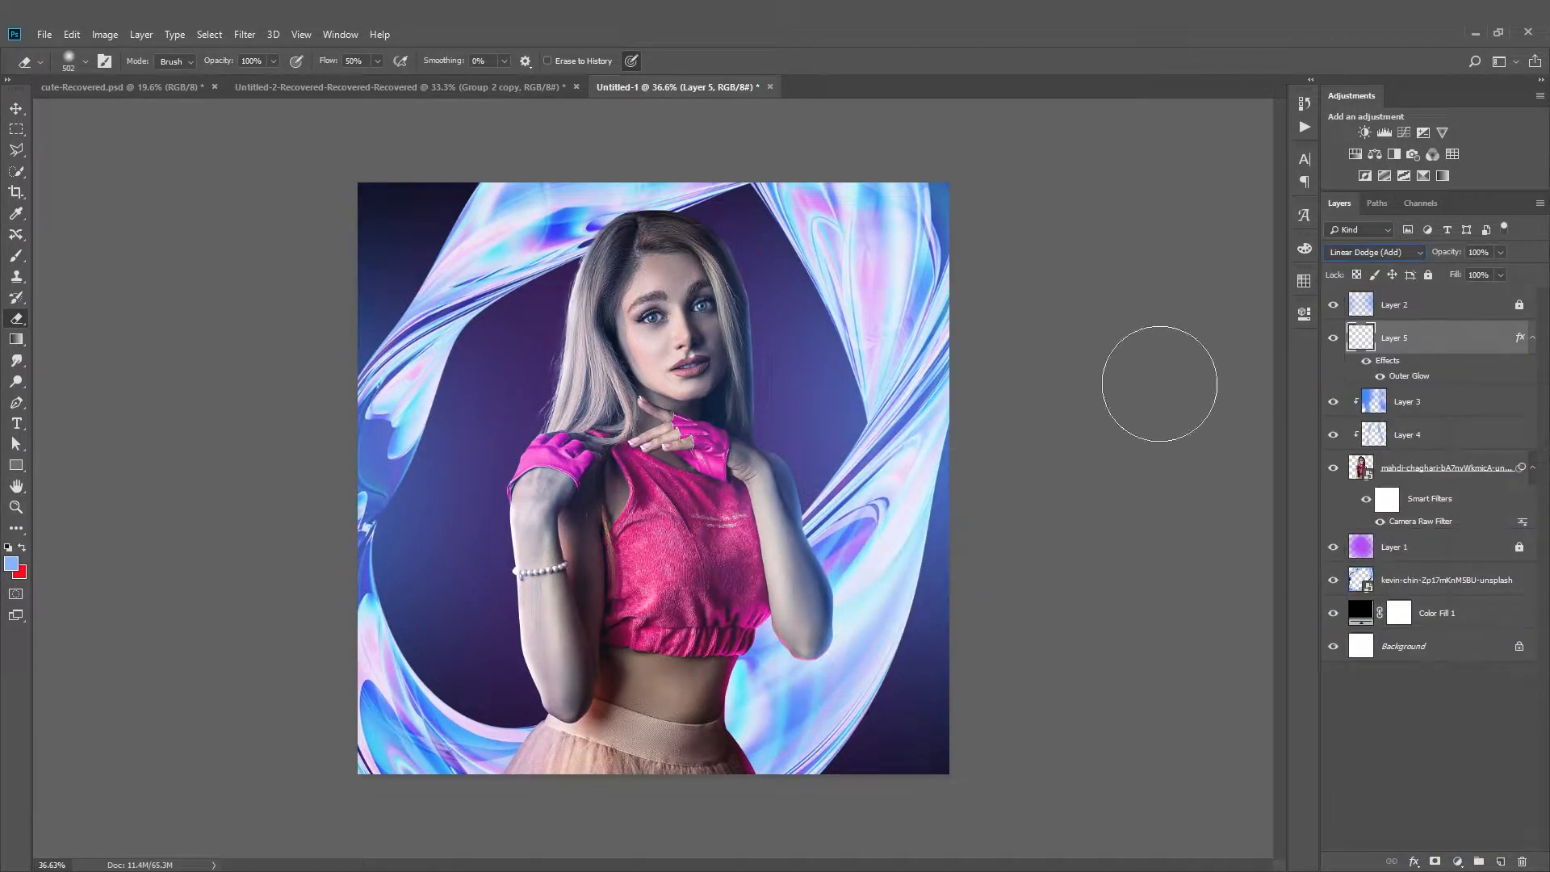
# Set the brush colour to a saturated blue
pyautogui.click(17, 254)
pyautogui.scroll(3, 509, 396)
pyautogui.click(10, 562)
pyautogui.moveTo(1260, 585); pyautogui.dragTo(1327, 570)
pyautogui.press('Return')
# Try painting a thin saturated-blue glow line on the hair near the top of the head, then undo it
pyautogui.scroll(-3, 715, 227)
pyautogui.scroll(10, 714, 227)
pyautogui.moveTo(571, 167)
pyautogui.mouseDown()
pyautogui.moveTo(549, 169)
pyautogui.moveTo(446, 312)
pyautogui.mouseUp()
pyautogui.scroll(-4, 445, 312)
pyautogui.scroll(9, 468, 246)
pyautogui.moveTo(498, 239); pyautogui.dragTo(467, 250)
pyautogui.moveTo(467, 245); pyautogui.dragTo(482, 283)
pyautogui.moveTo(490, 254); pyautogui.dragTo(495, 267)
pyautogui.scroll(-3, 517, 200)
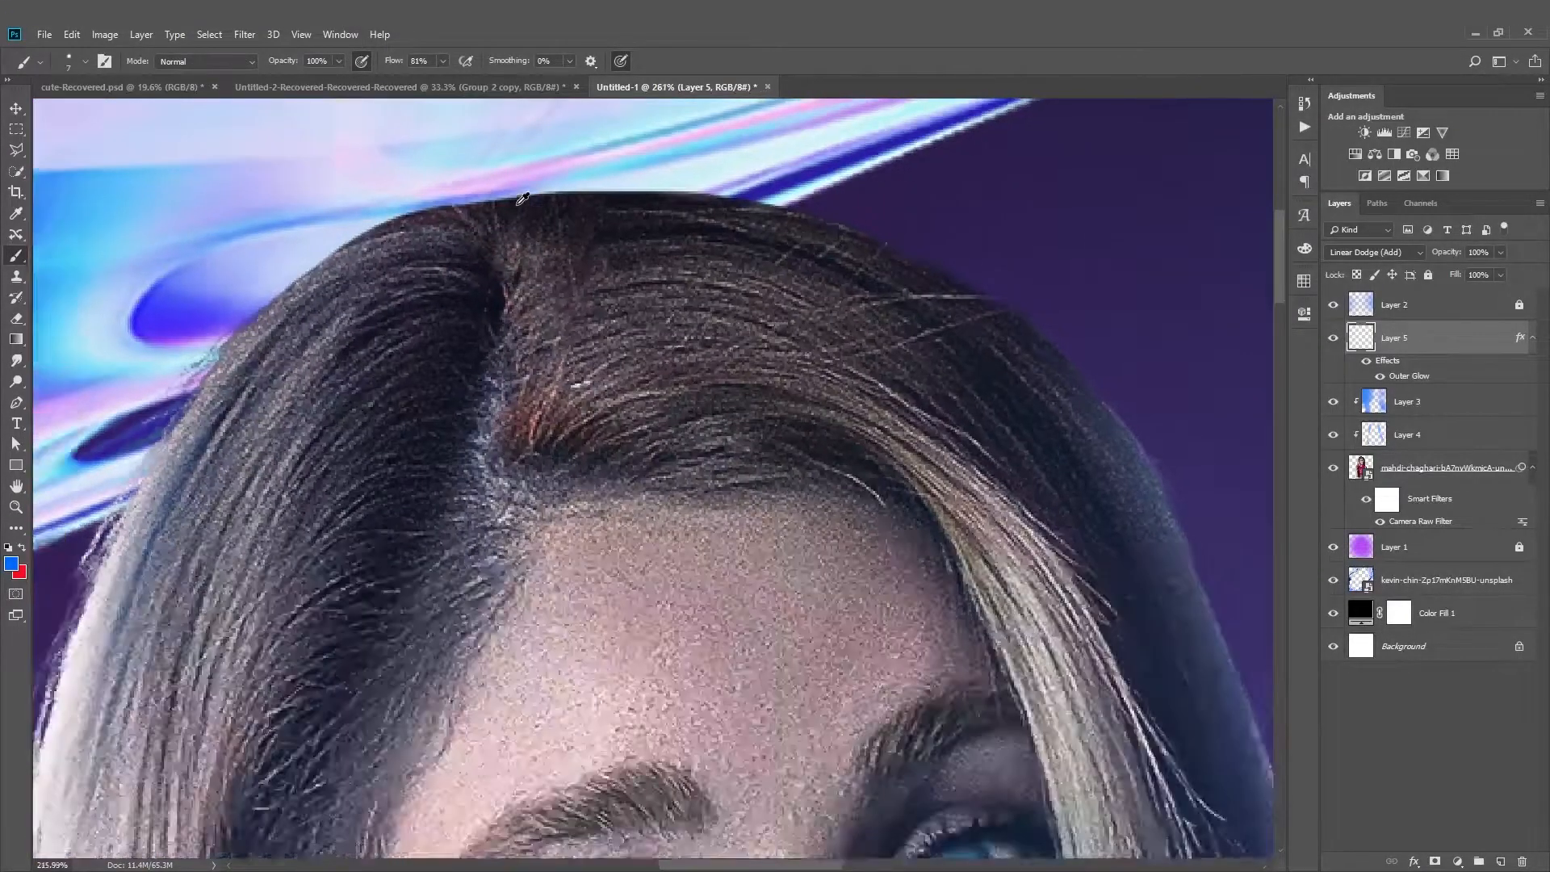
pyautogui.scroll(3, 493, 209)
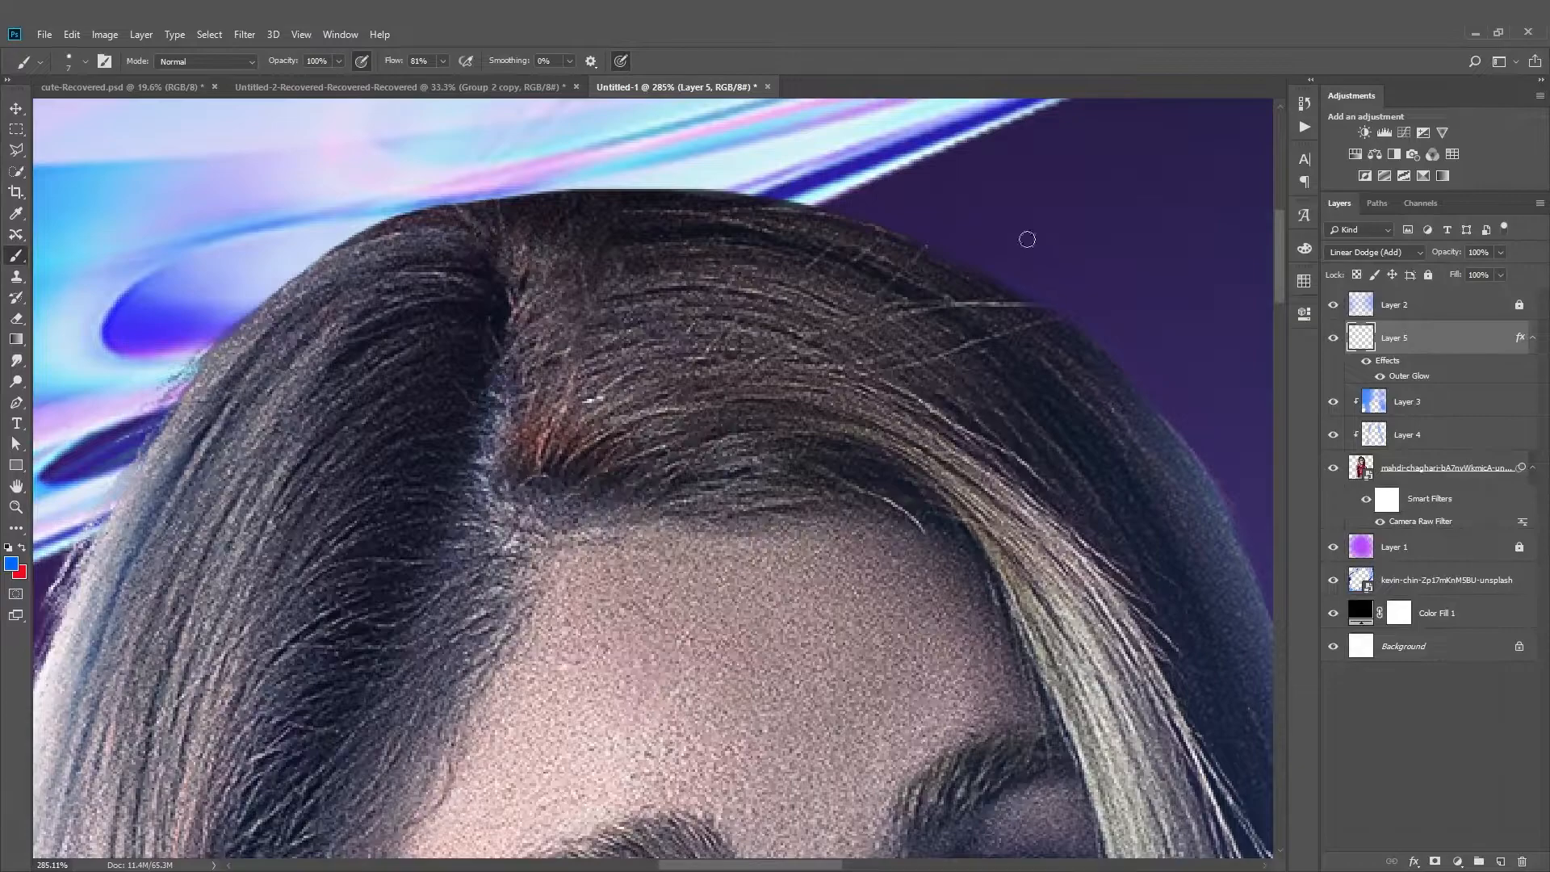
pyautogui.moveTo(462, 336); pyautogui.dragTo(656, 274)
pyautogui.hotkey('ctrl', 'z')
# Change the brush colour to a lighter, less saturated blue
pyautogui.click(16, 564)
pyautogui.moveTo(1139, 601); pyautogui.dragTo(1217, 576)
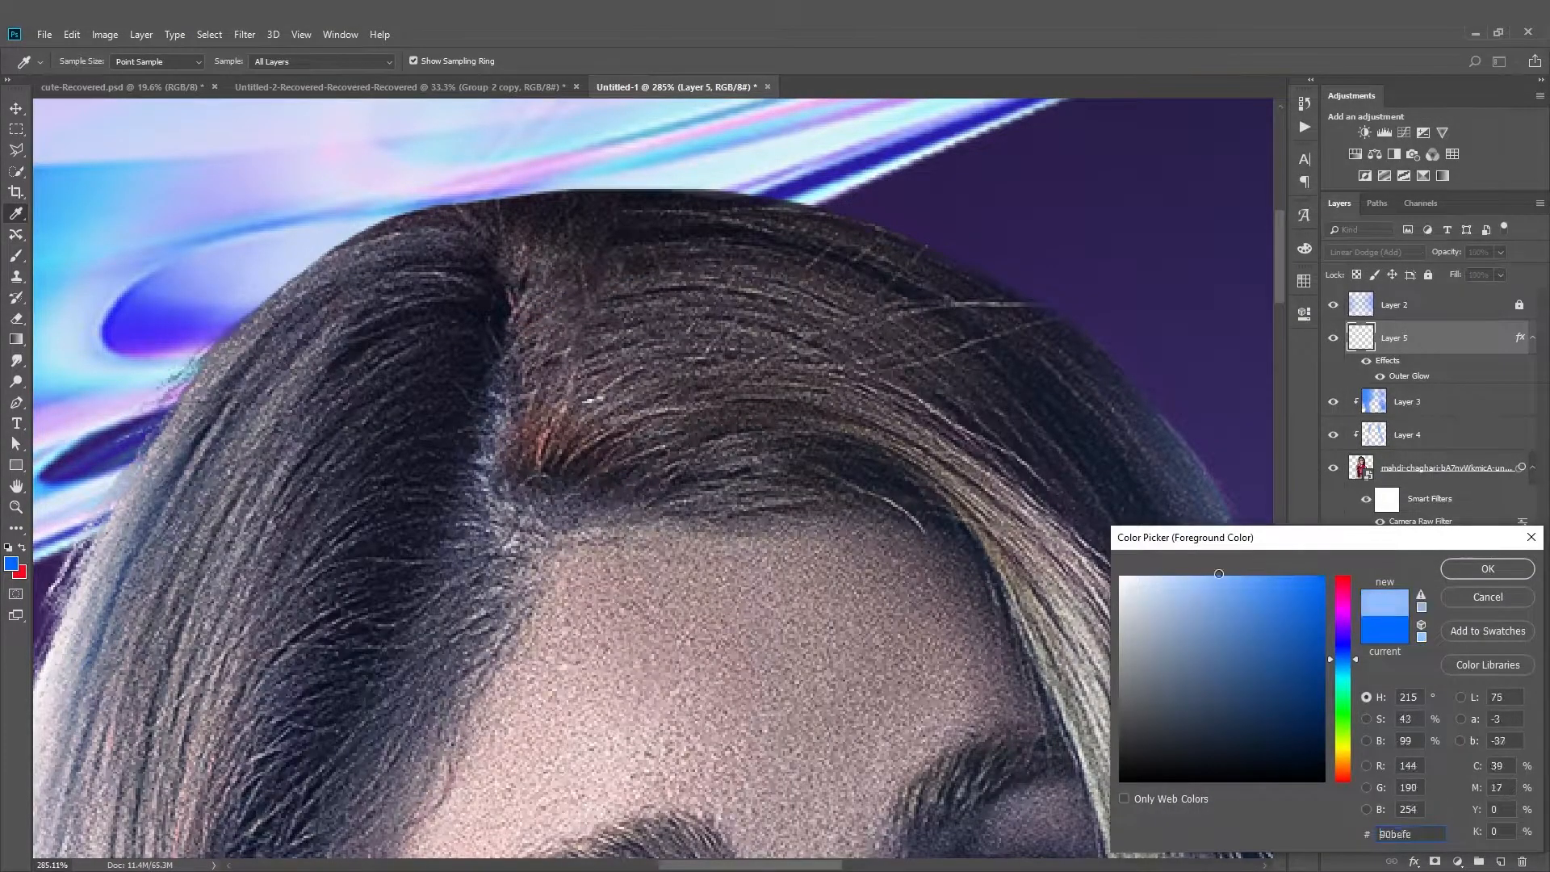
pyautogui.press('Return')
# Try a thin light-blue glow line along the crown of the hair with a small brush, undoing unsuitable strokes
pyautogui.moveTo(804, 113)
pyautogui.mouseDown()
pyautogui.moveTo(782, 169)
pyautogui.moveTo(721, 192)
pyautogui.mouseUp()
pyautogui.hotkey('ctrl', 'z')
pyautogui.moveTo(530, 209); pyautogui.dragTo(687, 188)
pyautogui.hotkey('ctrl', 'z')
pyautogui.moveTo(528, 211); pyautogui.dragTo(747, 192)
pyautogui.moveTo(622, 196); pyautogui.dragTo(863, 227)
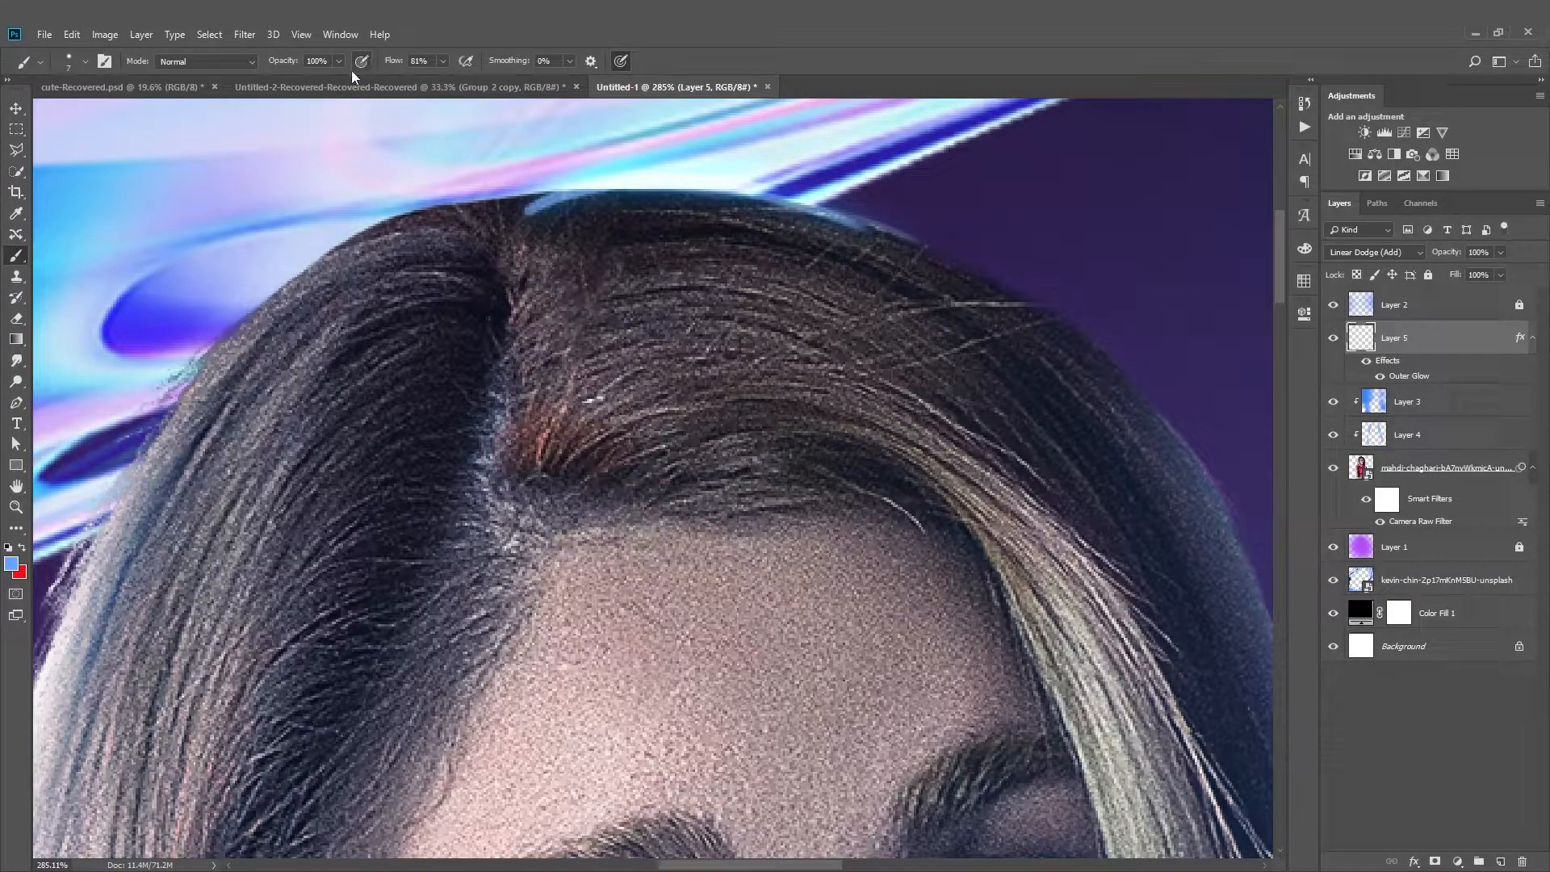
# Erase the light-blue glow line from the crown of the hair with a reduced soft eraser
pyautogui.click(18, 322)
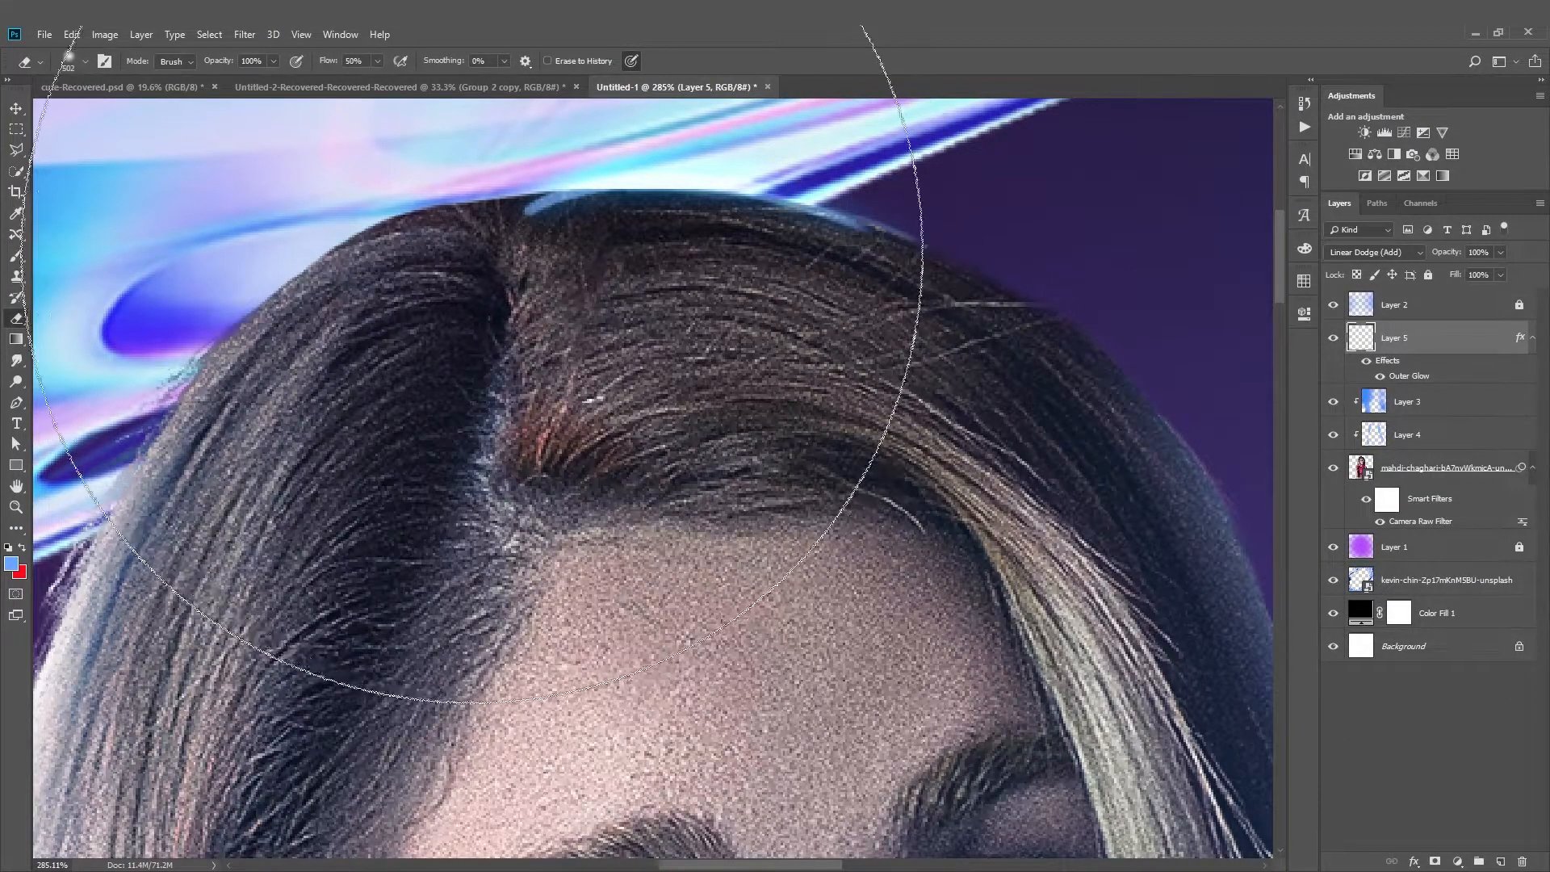
pyautogui.press('[')
pyautogui.press('[')
pyautogui.press('[')
pyautogui.press('[')
pyautogui.moveTo(559, 241); pyautogui.dragTo(694, 262)
# Paint a thin light-blue glow line along the hair's outer edge on the image's left side, from the crown down to the gloved hand
pyautogui.press('b')
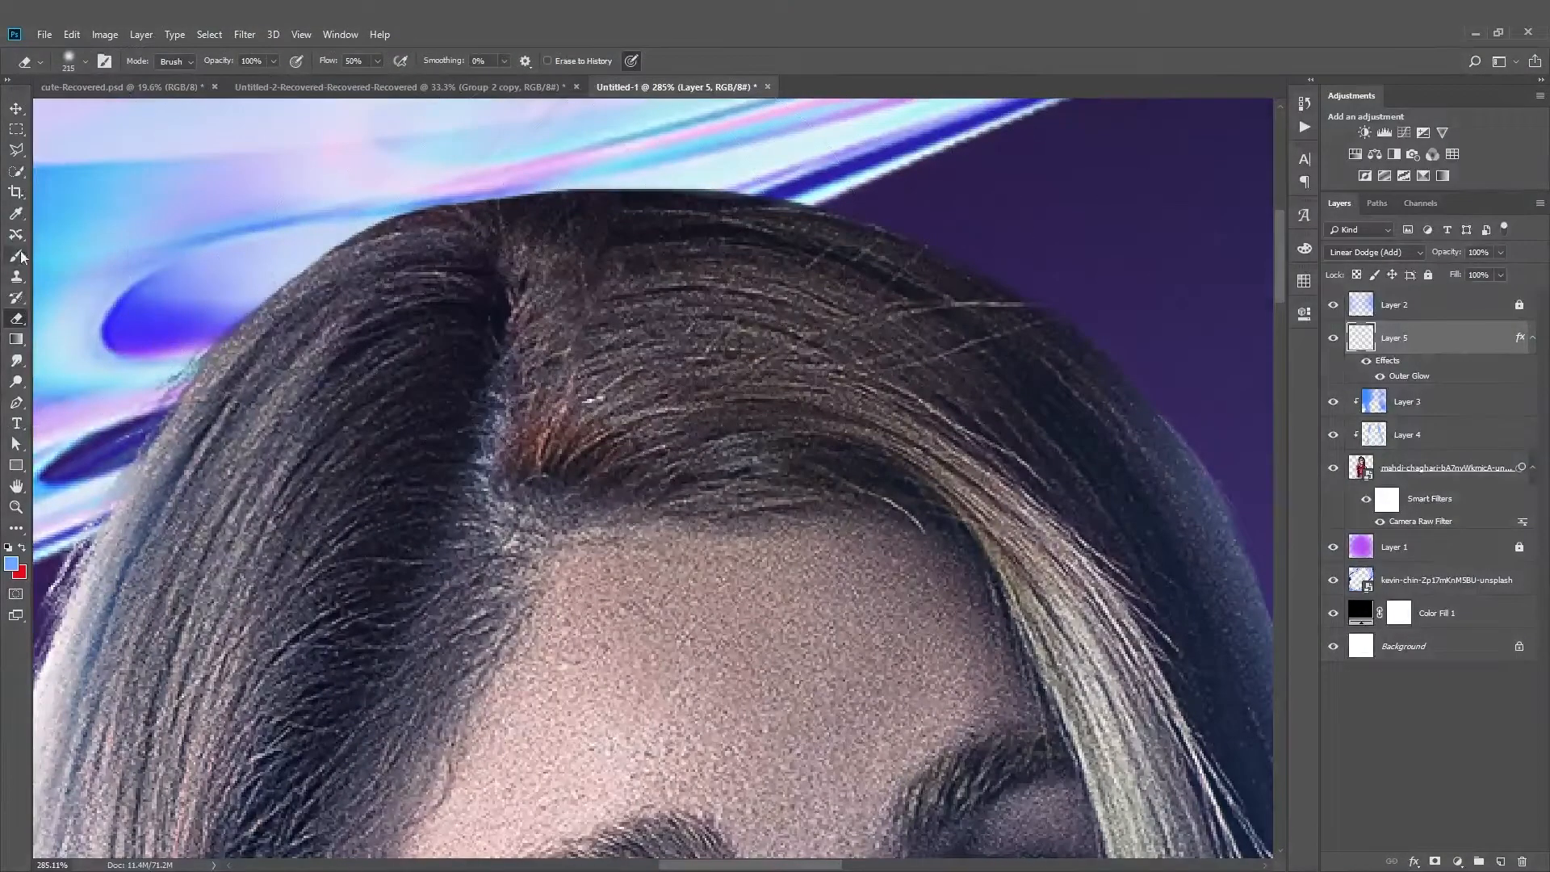
pyautogui.scroll(-3, 614, 202)
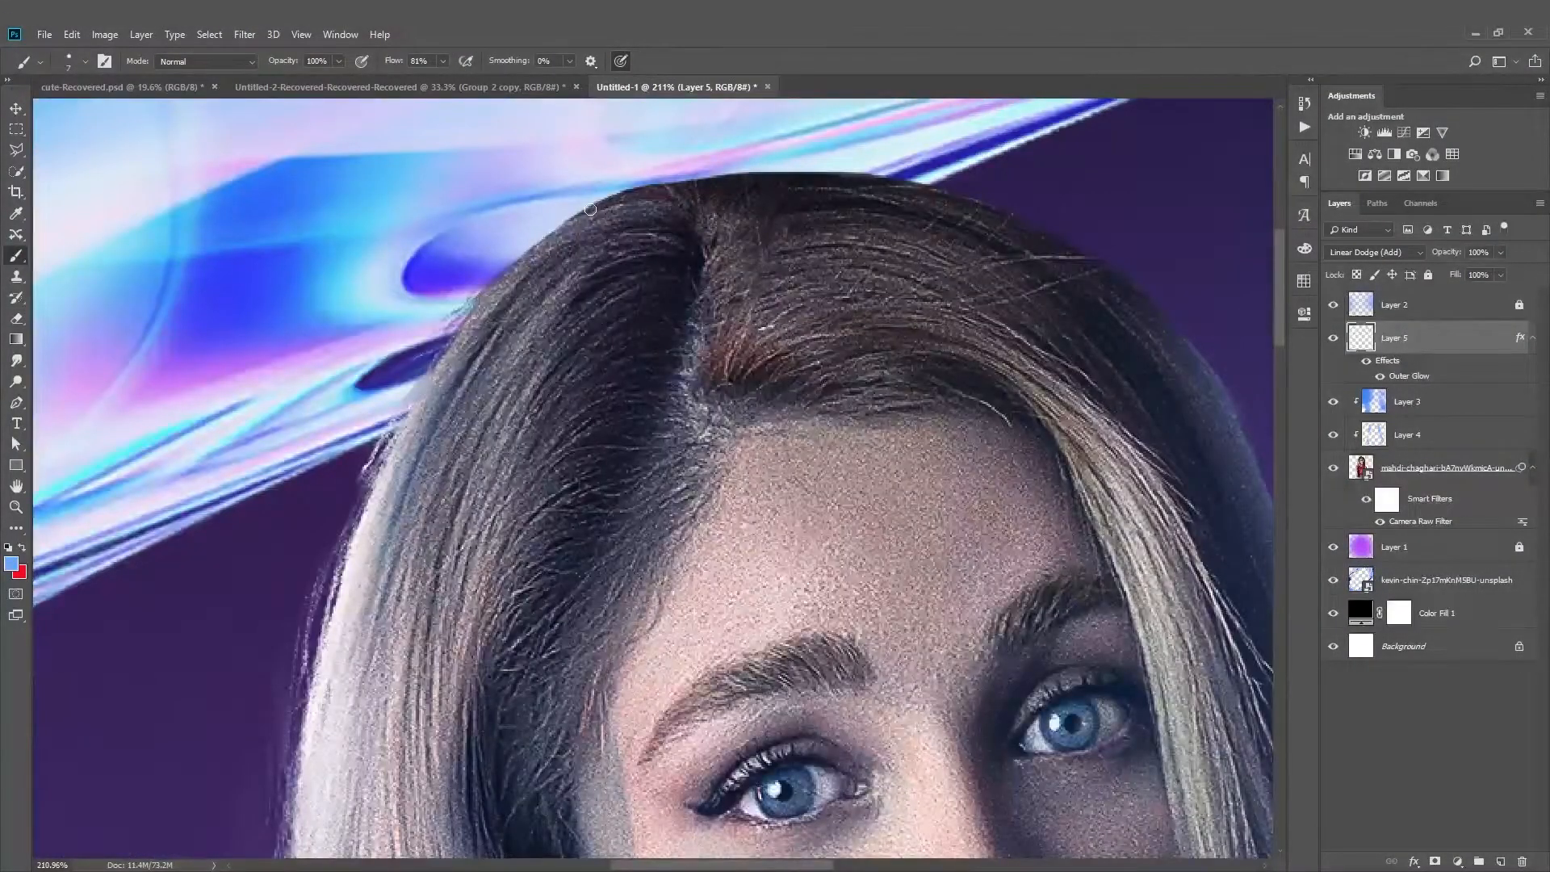
pyautogui.moveTo(652, 187); pyautogui.dragTo(497, 294)
pyautogui.moveTo(568, 236)
pyautogui.mouseDown()
pyautogui.moveTo(470, 320)
pyautogui.moveTo(515, 324)
pyautogui.moveTo(514, 285)
pyautogui.moveTo(379, 456)
pyautogui.moveTo(480, 330)
pyautogui.moveTo(433, 495)
pyautogui.mouseUp()
pyautogui.moveTo(472, 395); pyautogui.dragTo(444, 640)
pyautogui.moveTo(446, 534)
pyautogui.mouseDown()
pyautogui.moveTo(546, 254)
pyautogui.moveTo(512, 556)
pyautogui.mouseUp()
pyautogui.moveTo(513, 454); pyautogui.dragTo(444, 775)
pyautogui.moveTo(482, 599); pyautogui.dragTo(558, 276)
pyautogui.moveTo(546, 335)
pyautogui.mouseDown()
pyautogui.moveTo(525, 503)
pyautogui.moveTo(450, 677)
pyautogui.mouseUp()
pyautogui.moveTo(485, 643); pyautogui.dragTo(633, 457)
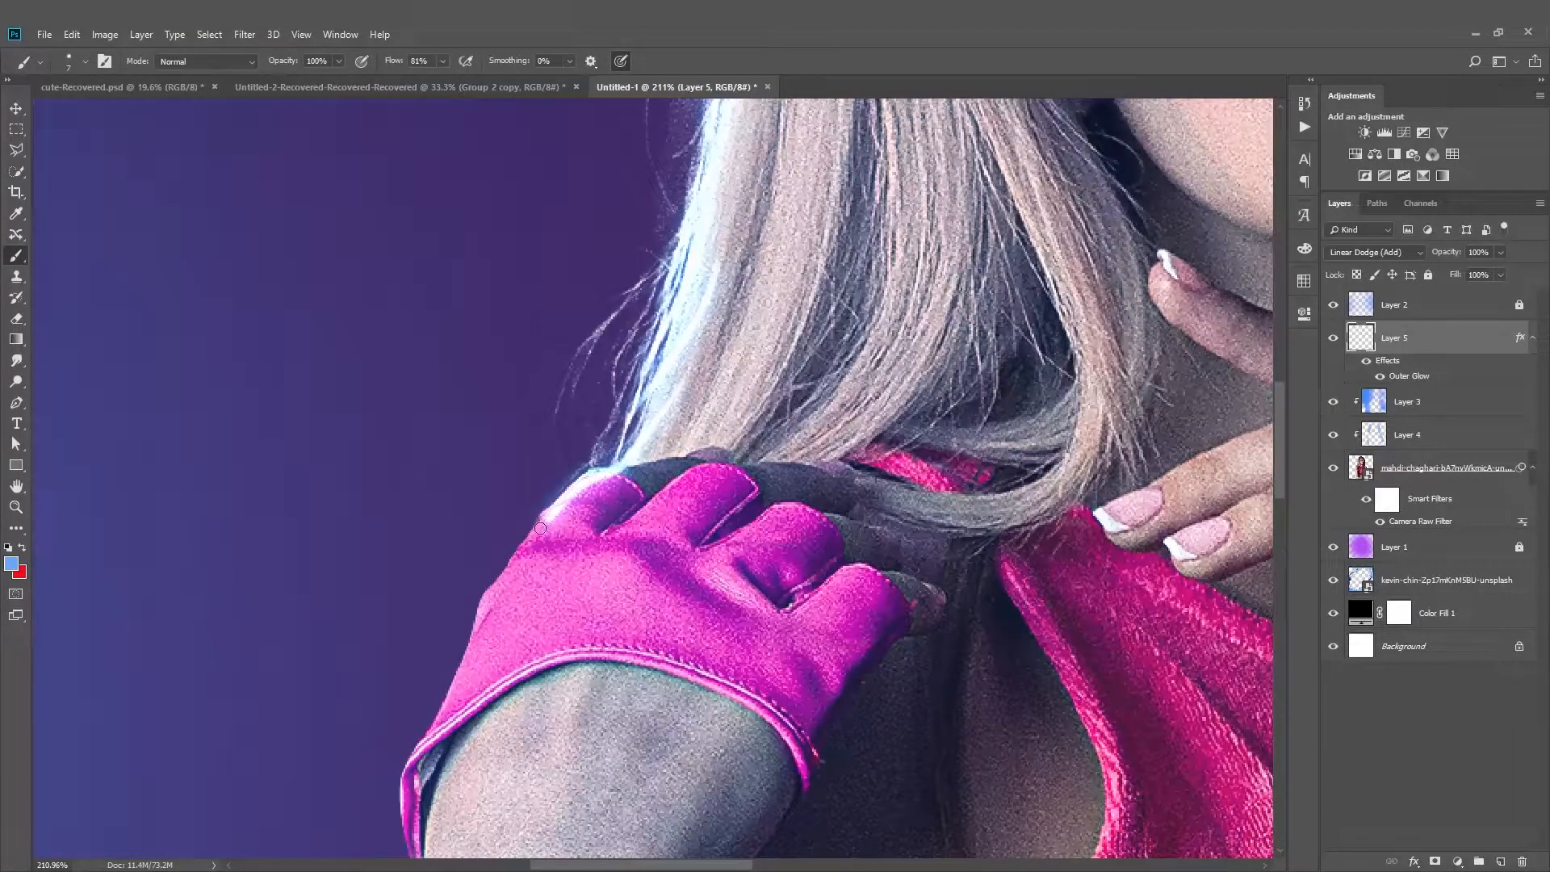
# Continue the thin glow line along the glove's outer edge and down the bracelet arm, undoing an unsuitable stroke
pyautogui.hotkey('ctrl', 'z')
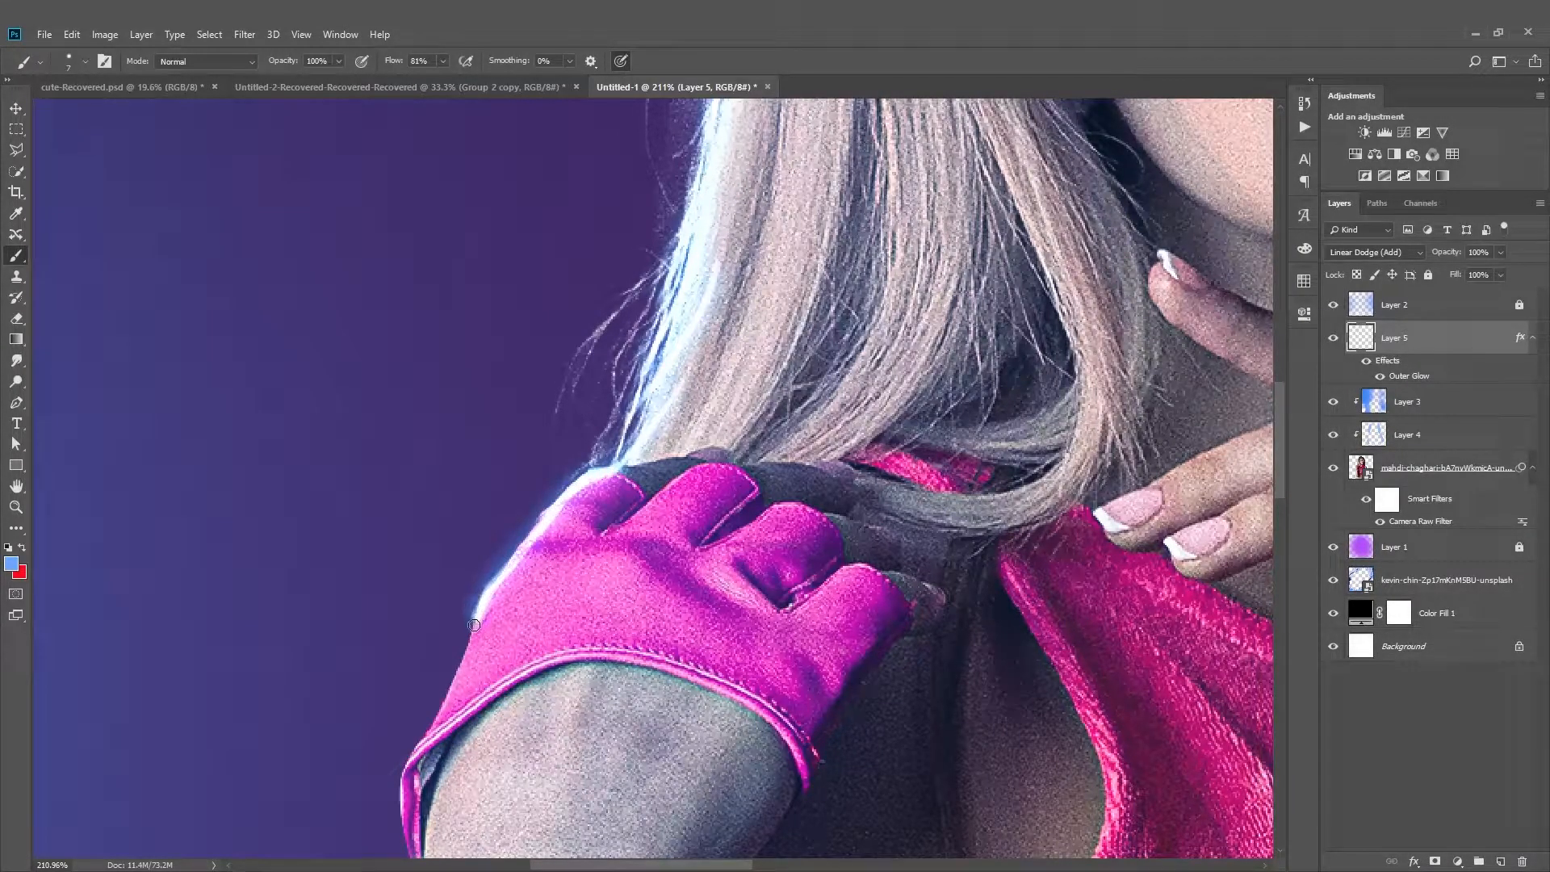
pyautogui.moveTo(410, 797)
pyautogui.mouseDown()
pyautogui.moveTo(519, 410)
pyautogui.moveTo(576, 272)
pyautogui.moveTo(582, 347)
pyautogui.mouseUp()
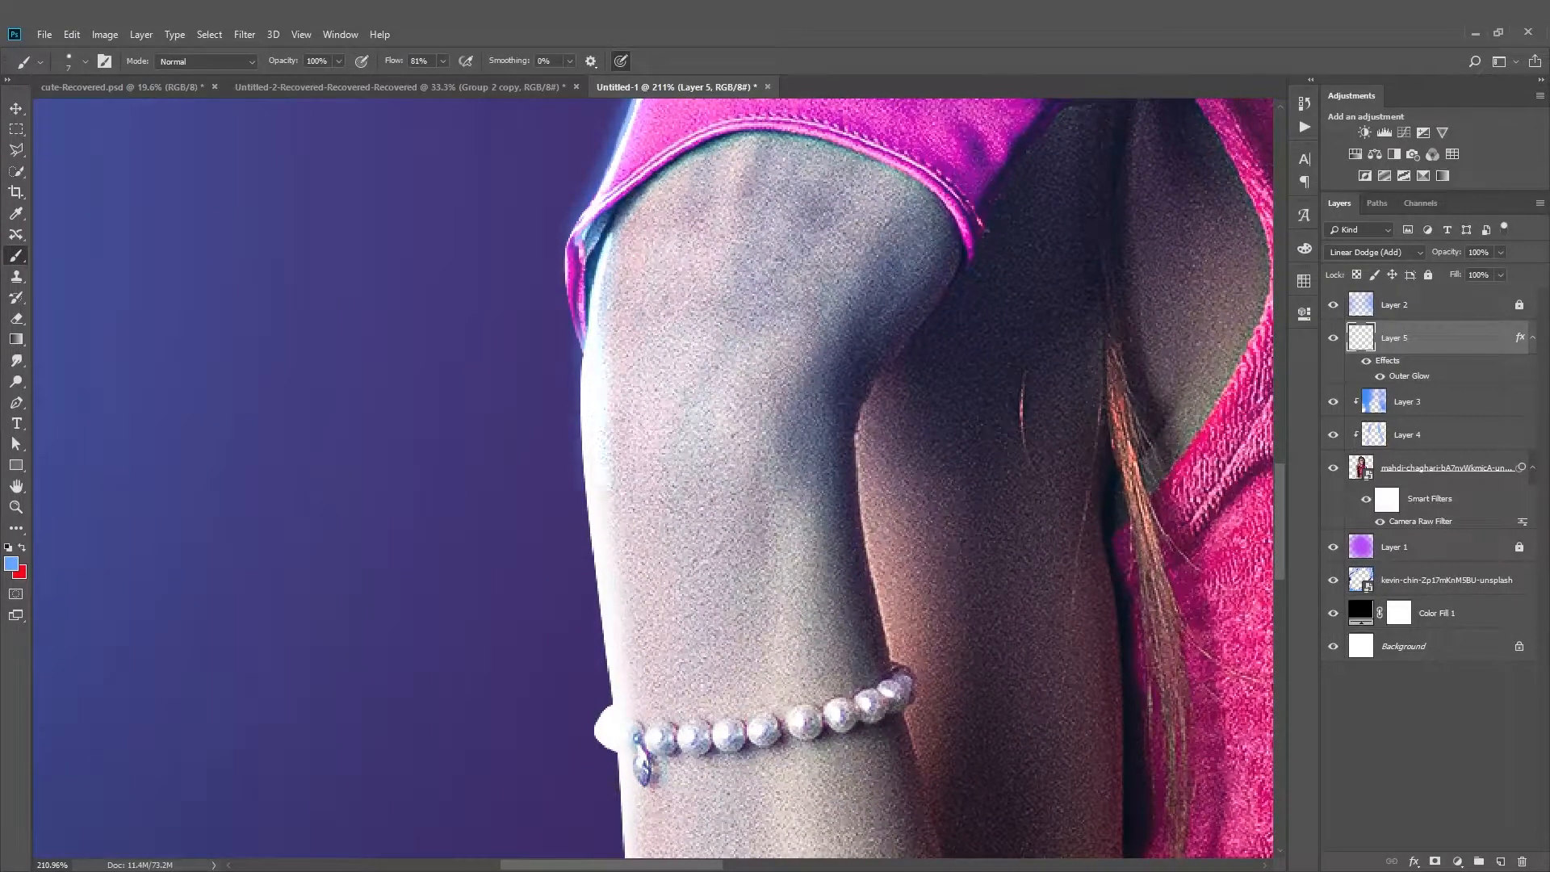
pyautogui.moveTo(604, 620); pyautogui.dragTo(559, 396)
pyautogui.moveTo(527, 237)
pyautogui.mouseDown()
pyautogui.moveTo(546, 483)
pyautogui.moveTo(583, 648)
pyautogui.moveTo(694, 839)
pyautogui.mouseUp()
pyautogui.scroll(-10, 716, 762)
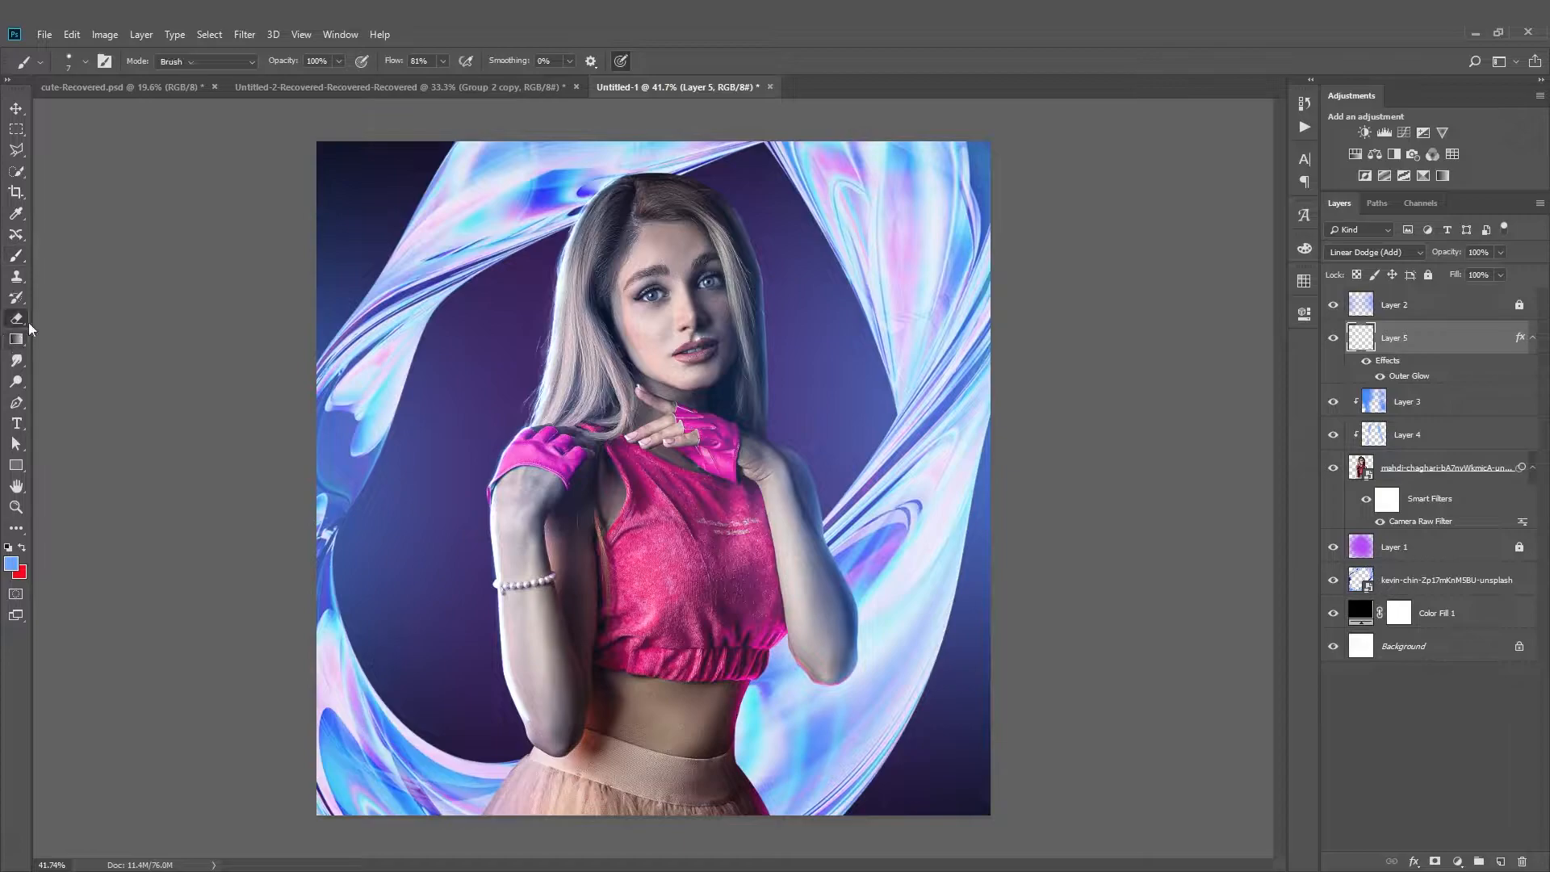
# Soften the glow line along the glove and bracelet arm with a 296 px soft eraser
pyautogui.moveTo(544, 662); pyautogui.dragTo(646, 686)
pyautogui.moveTo(519, 483); pyautogui.dragTo(496, 518)
pyautogui.scroll(-1, 532, 688)
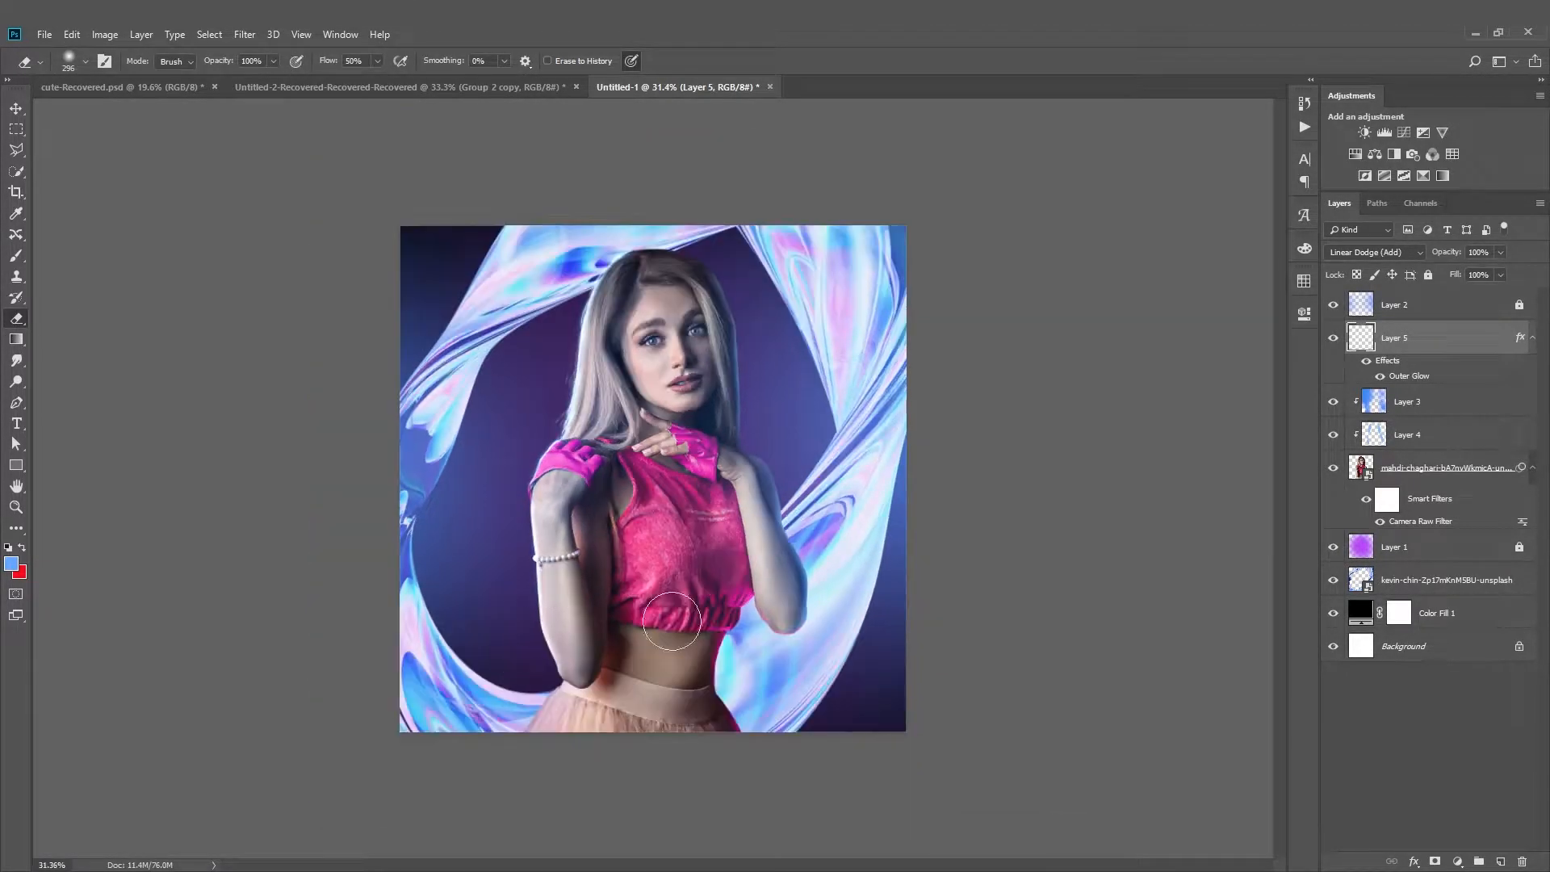
# Paint the thin light-blue glow line over the crown and down the upper hair edge on the image's right side, undoing unsuitable strokes
pyautogui.click(16, 257)
pyautogui.scroll(14, 655, 172)
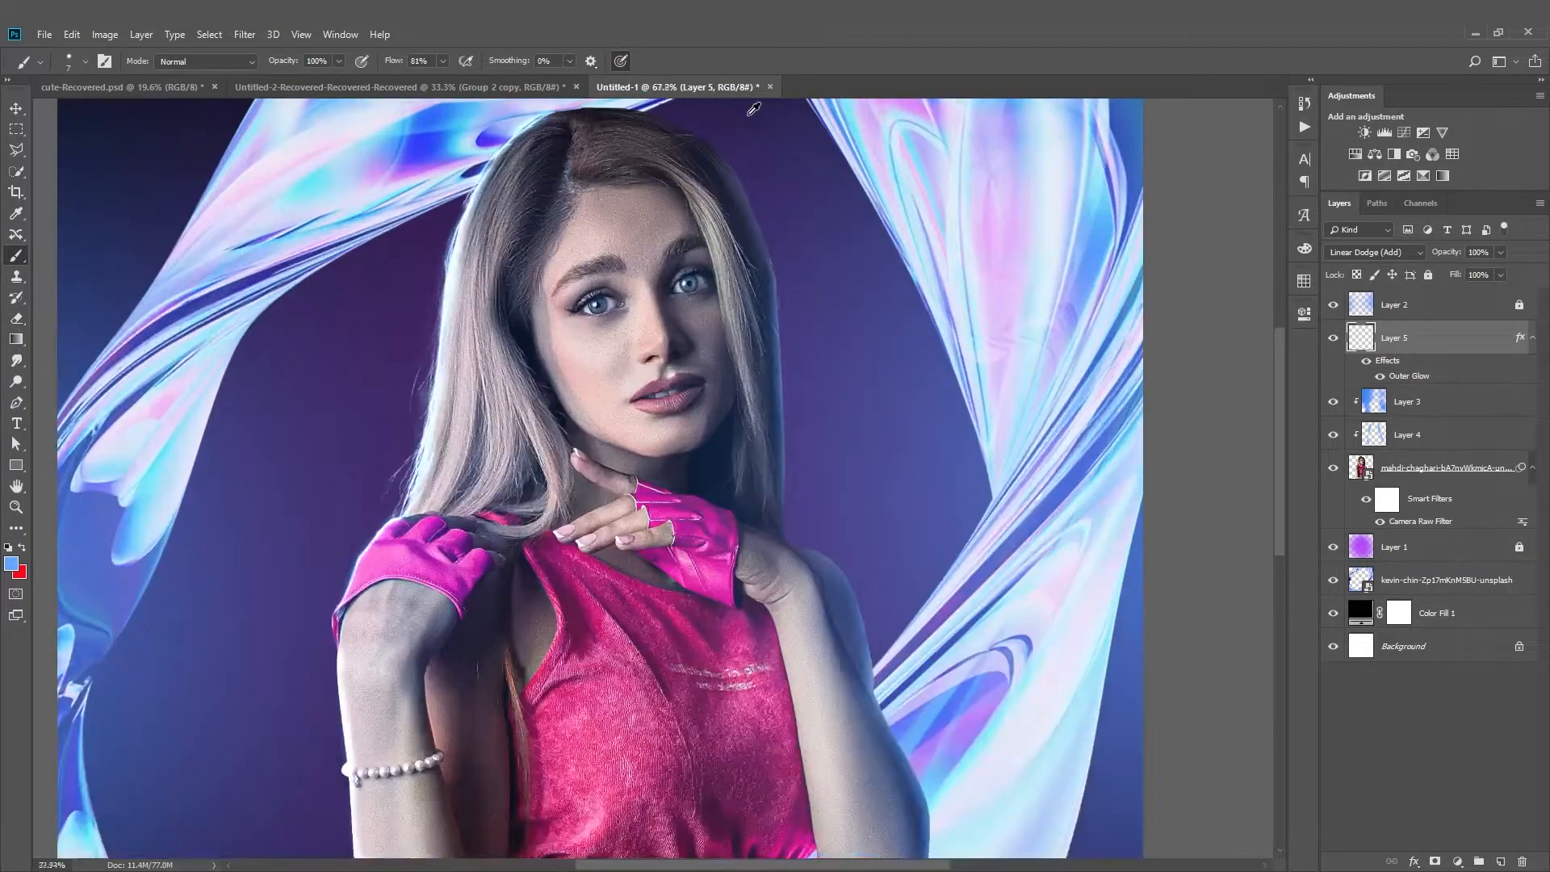
pyautogui.scroll(2, 502, 117)
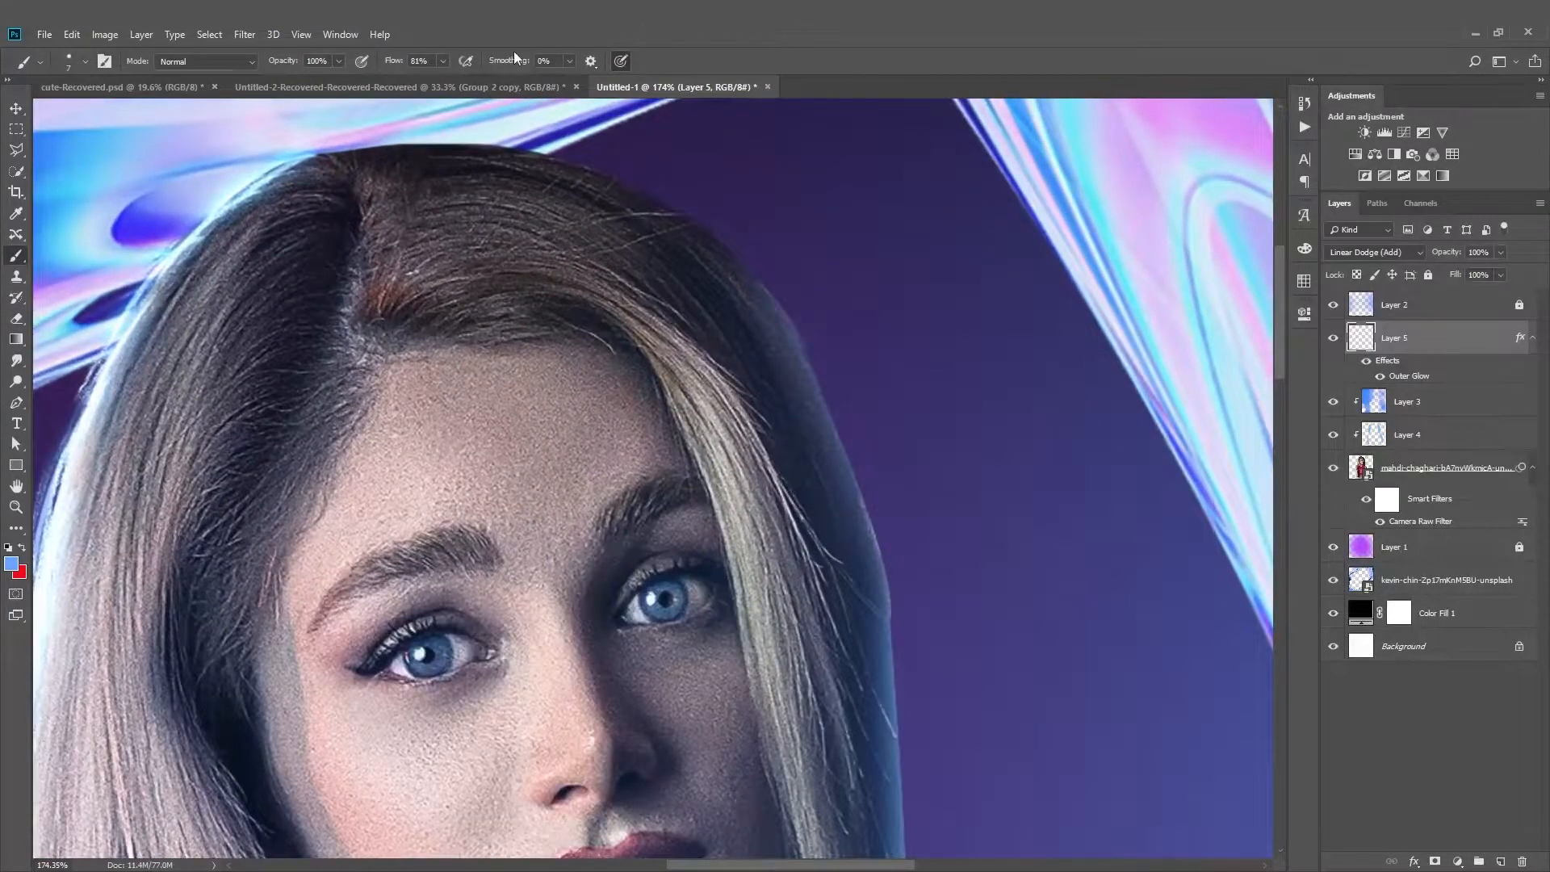
pyautogui.moveTo(324, 157); pyautogui.dragTo(401, 149)
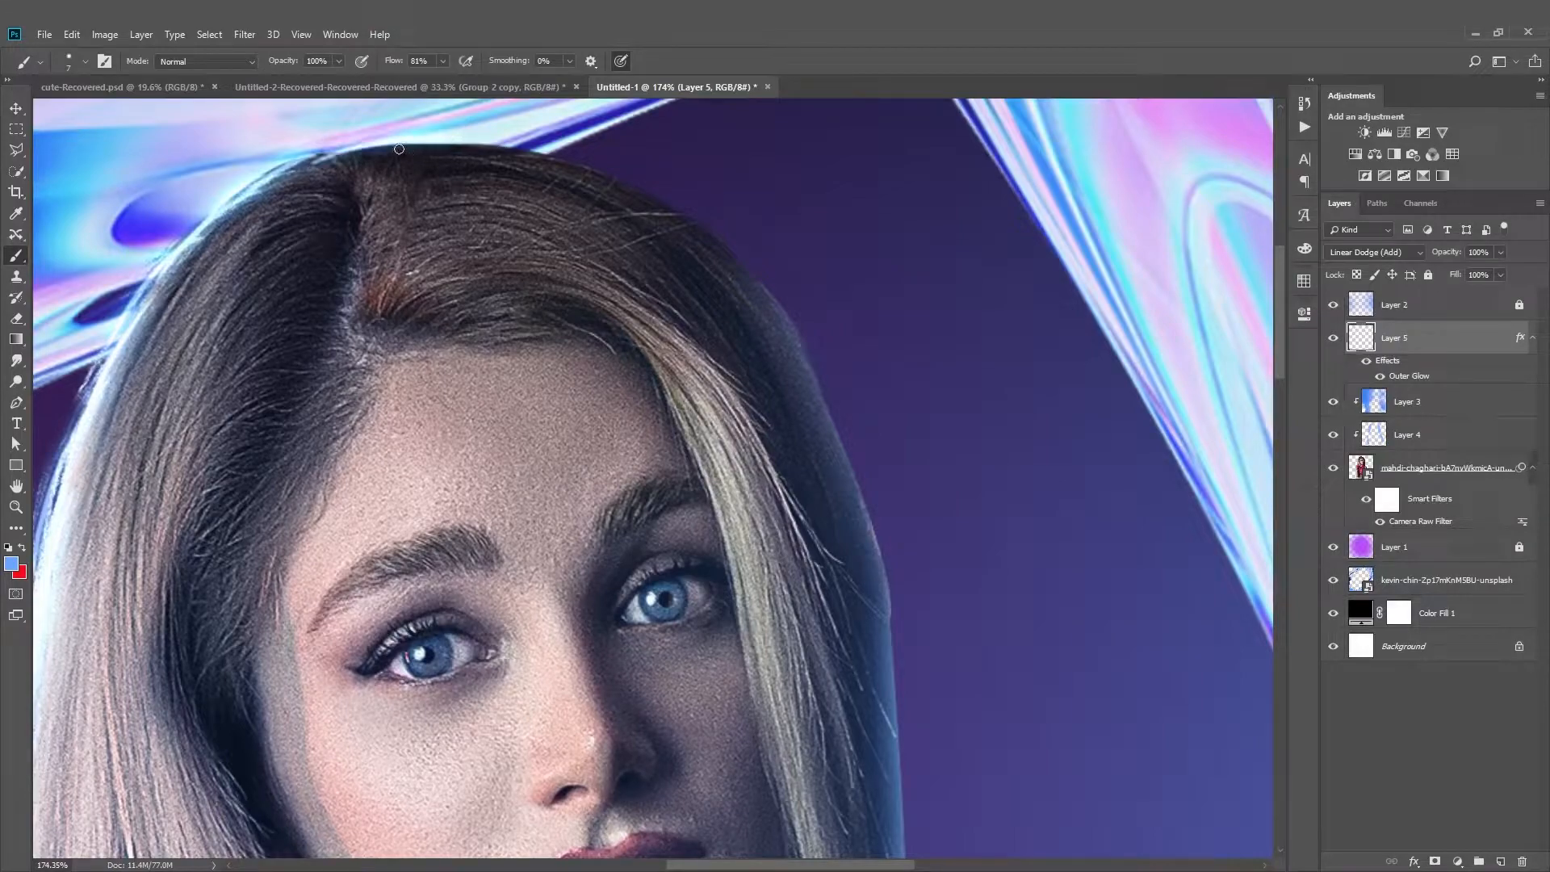
pyautogui.moveTo(596, 174); pyautogui.dragTo(721, 229)
pyautogui.hotkey('ctrl', 'z')
pyautogui.moveTo(620, 184); pyautogui.dragTo(733, 249)
pyautogui.hotkey('ctrl', 'z')
pyautogui.moveTo(674, 207); pyautogui.dragTo(774, 311)
pyautogui.hotkey('ctrl', 'z')
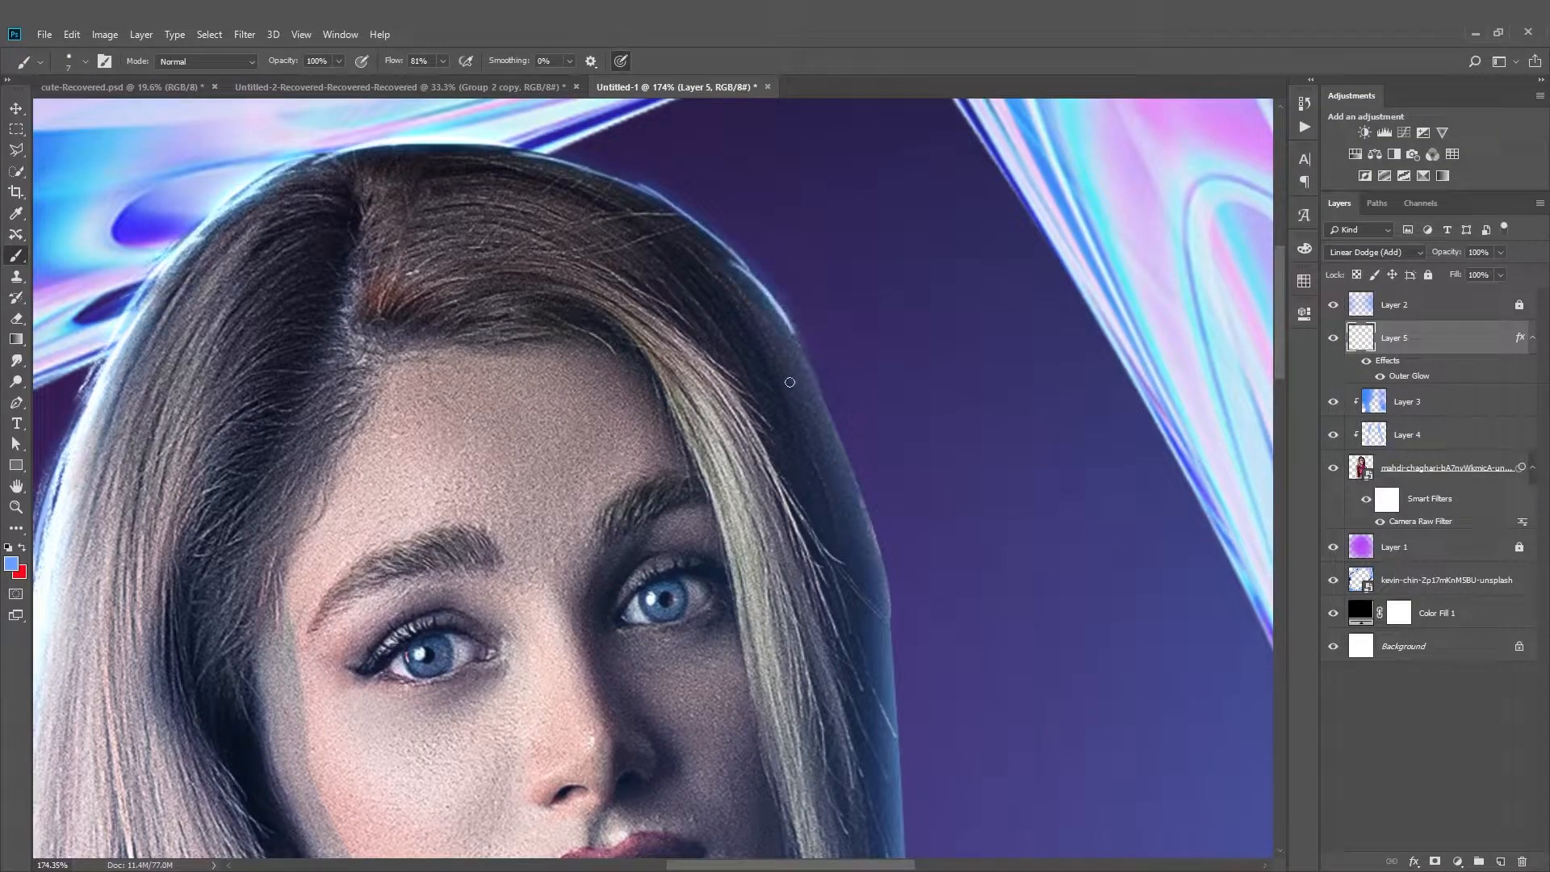
# Extend the glow line down the hair's edge on the image's right side to just above the shoulder, redoing unsuitable strokes
pyautogui.moveTo(730, 314); pyautogui.dragTo(586, 248)
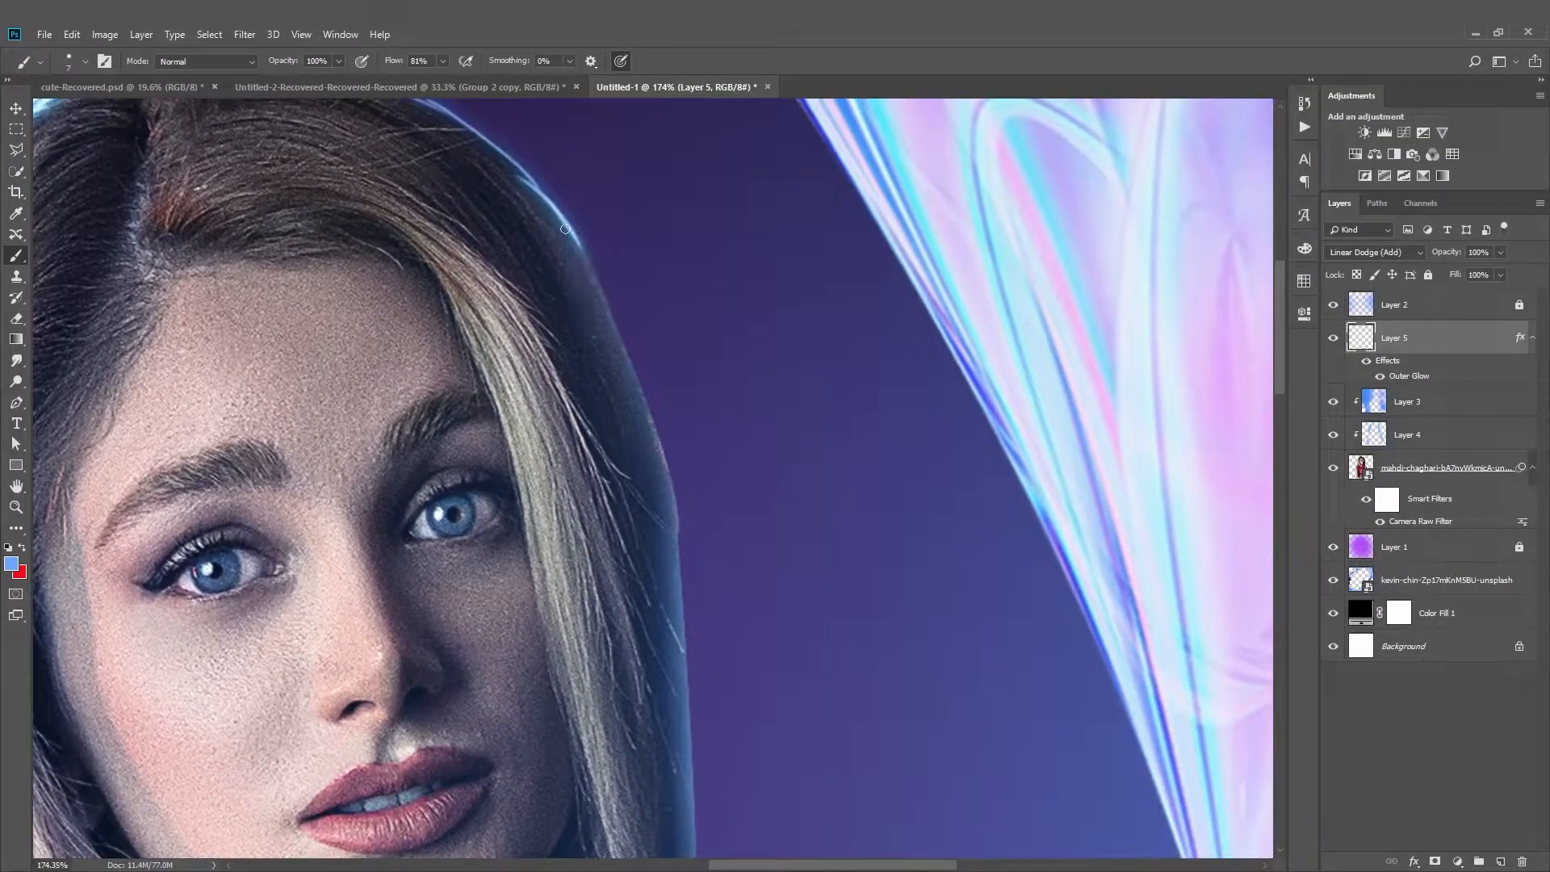
pyautogui.hotkey('ctrl', 'z')
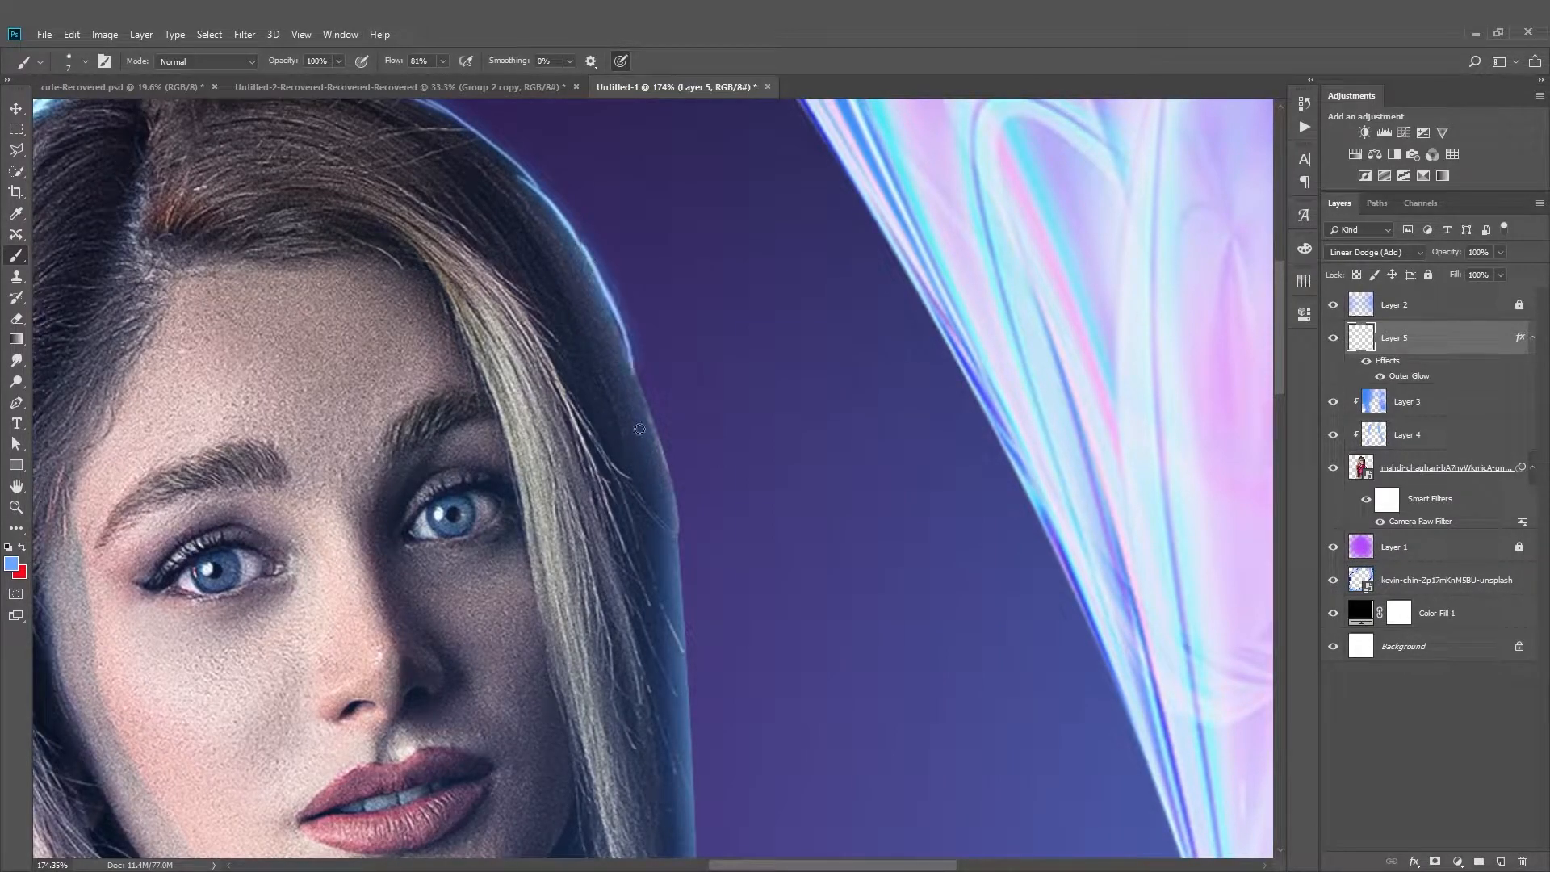
pyautogui.moveTo(675, 511); pyautogui.dragTo(685, 612)
pyautogui.moveTo(682, 558)
pyautogui.mouseDown()
pyautogui.moveTo(673, 293)
pyautogui.moveTo(687, 422)
pyautogui.mouseUp()
pyautogui.hotkey('ctrl', 'z')
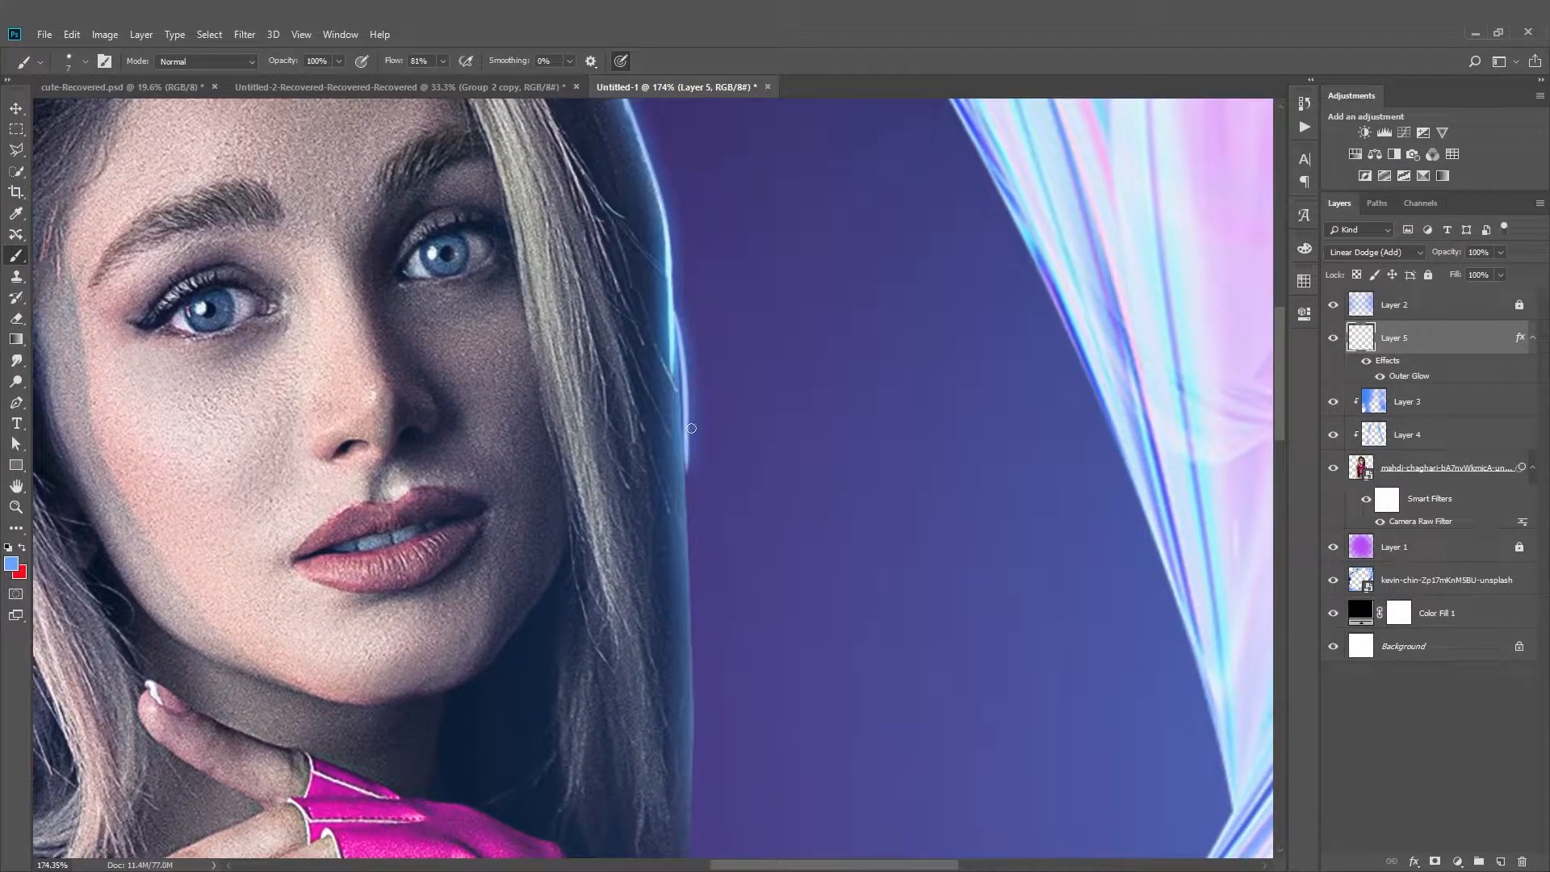
pyautogui.moveTo(688, 751); pyautogui.dragTo(687, 784)
pyautogui.moveTo(671, 635); pyautogui.dragTo(687, 428)
pyautogui.moveTo(702, 570); pyautogui.dragTo(693, 676)
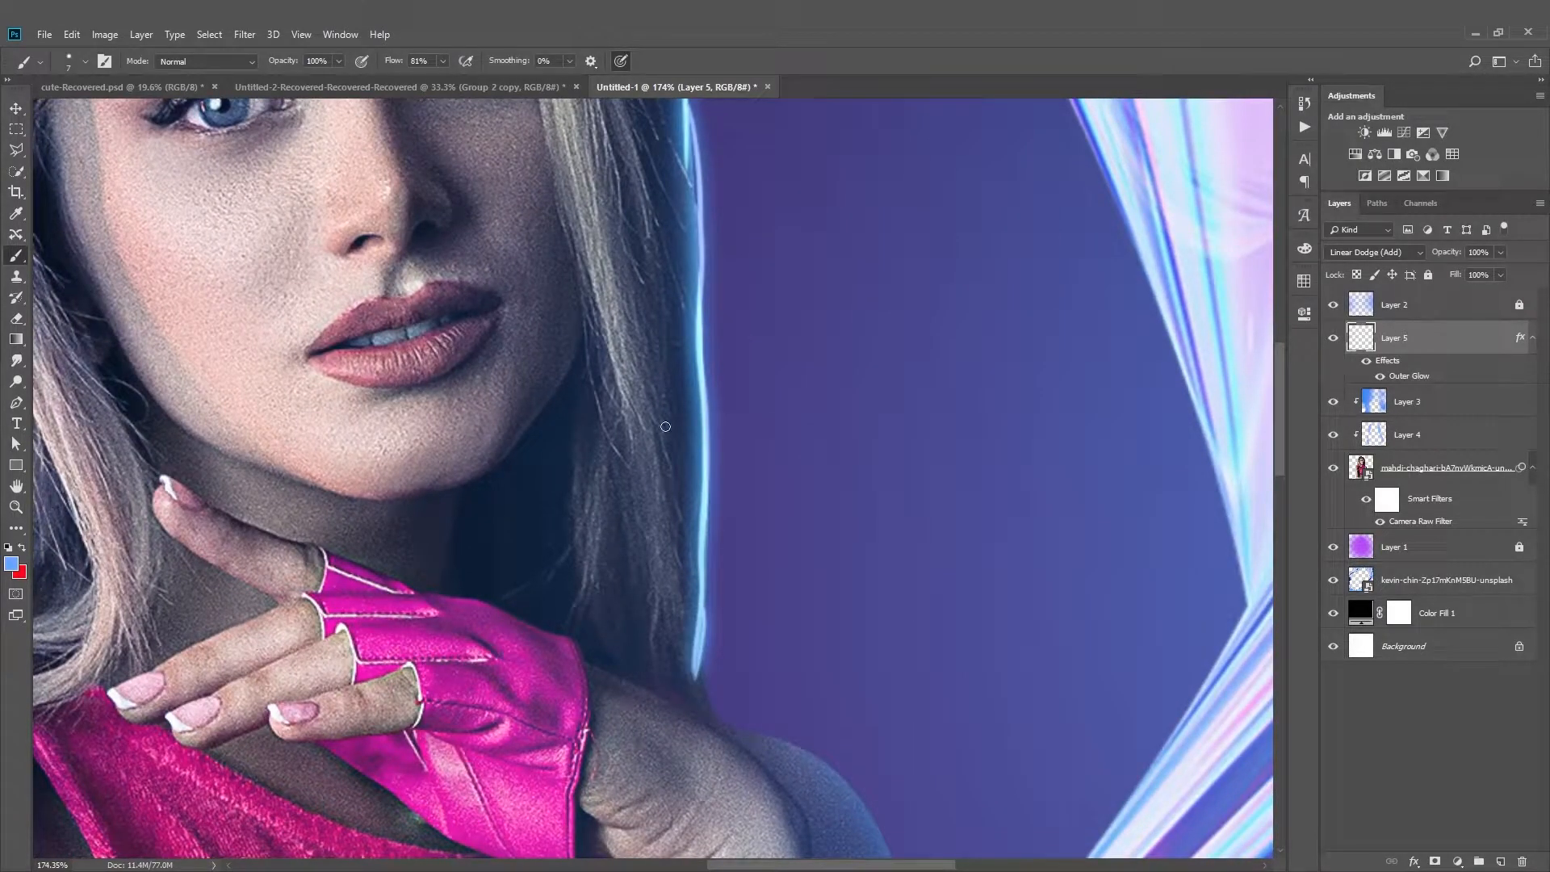
# Paint the thin light-blue glow line over the shoulder beside the hair on the image's right side, undoing unsuitable strokes
pyautogui.hotkey('ctrl', '0')
pyautogui.click(16, 318)
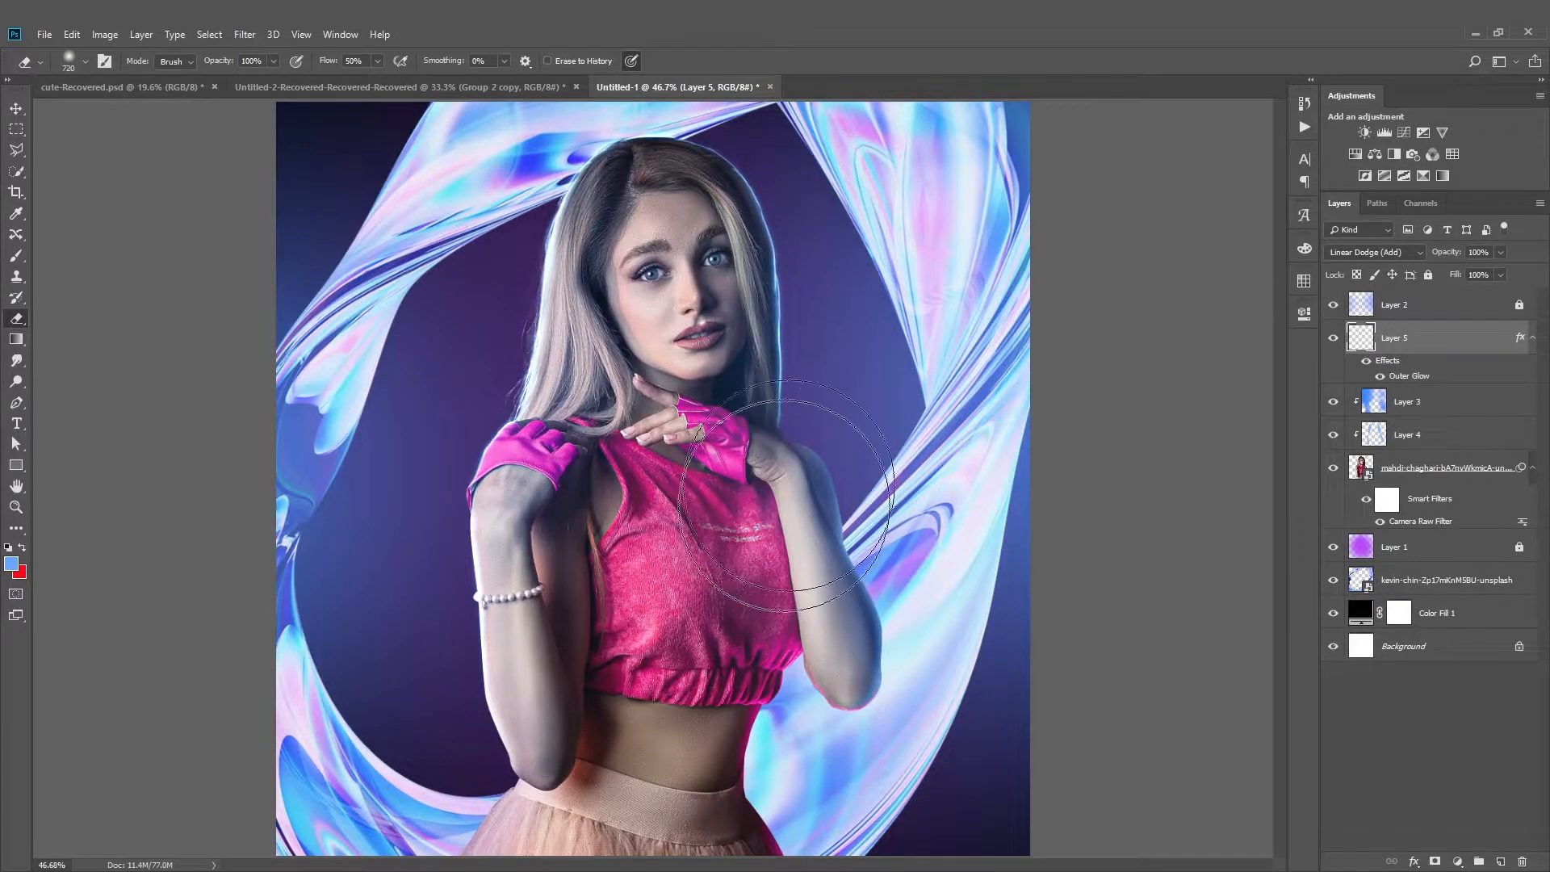
pyautogui.scroll(-2, 848, 218)
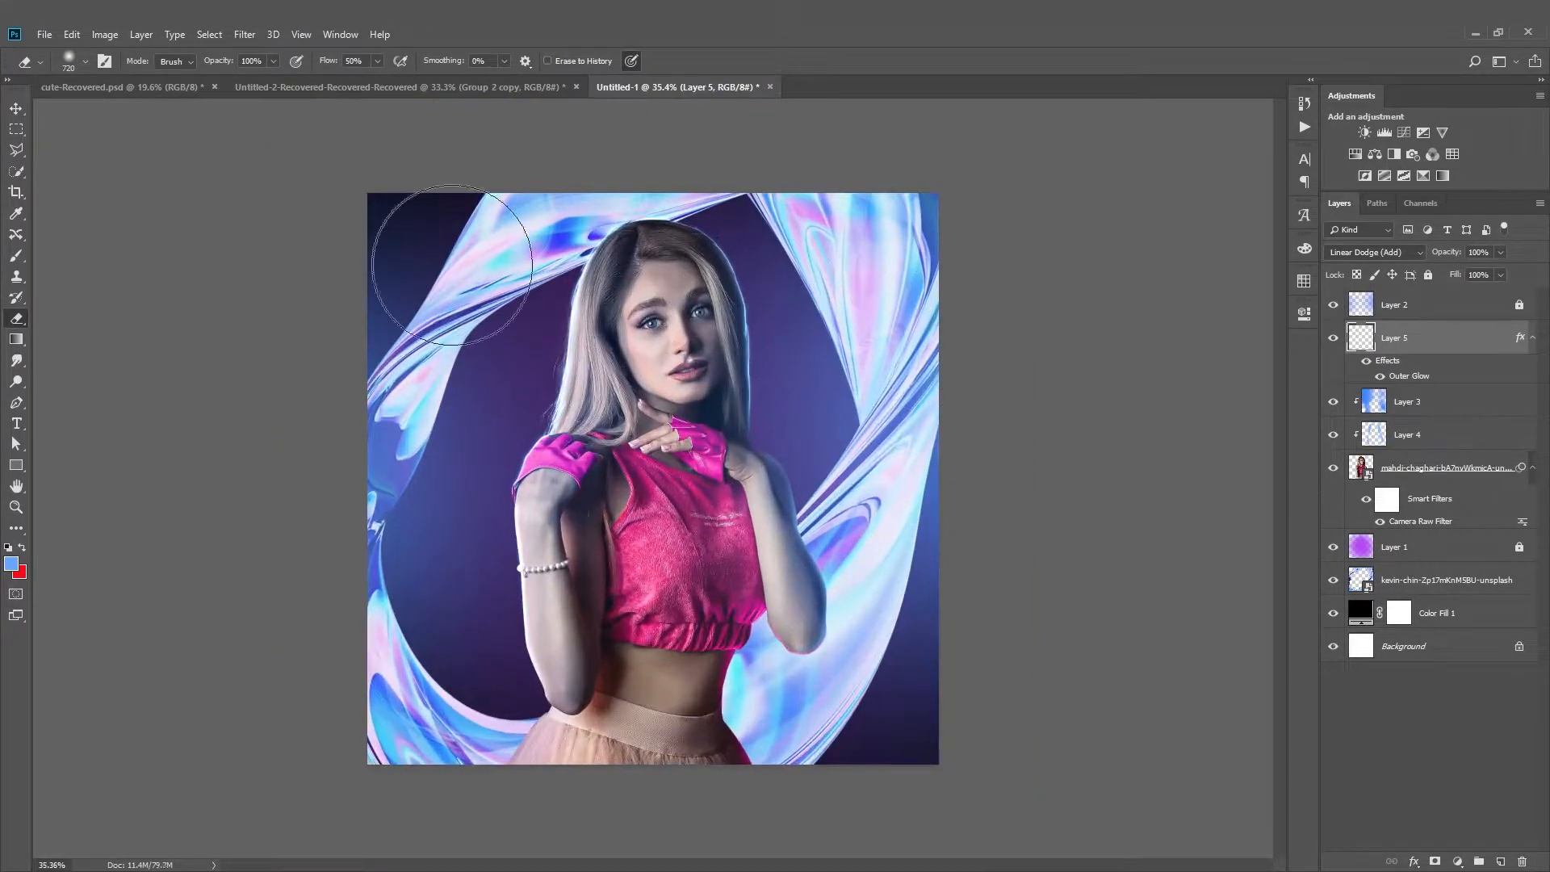
pyautogui.press('b')
pyautogui.scroll(5, 807, 468)
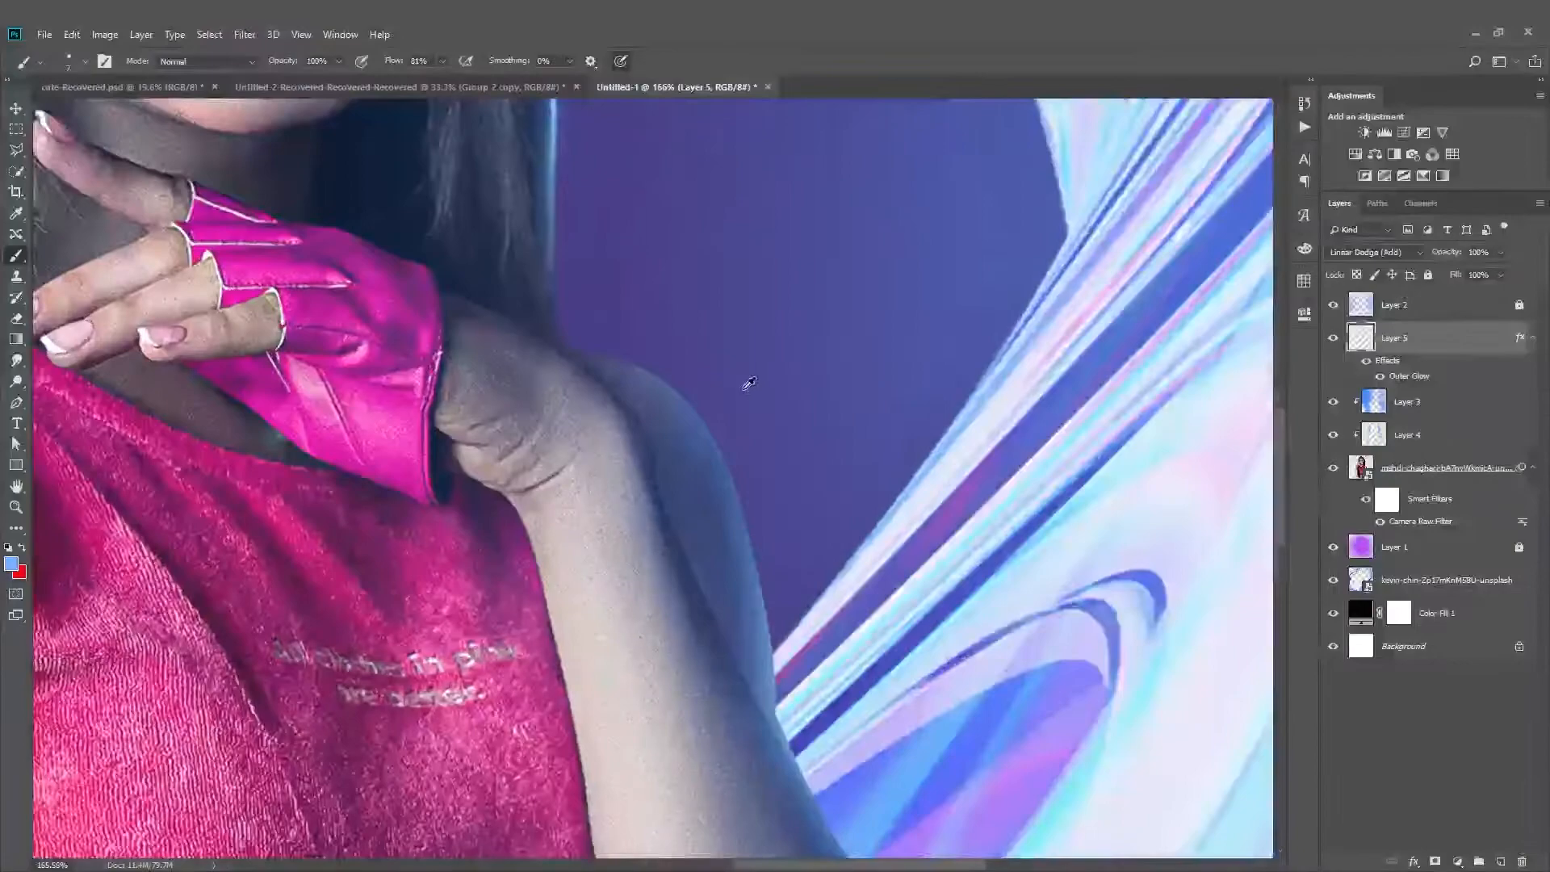
pyautogui.moveTo(620, 341)
pyautogui.mouseDown()
pyautogui.moveTo(499, 201)
pyautogui.moveTo(420, 167)
pyautogui.mouseUp()
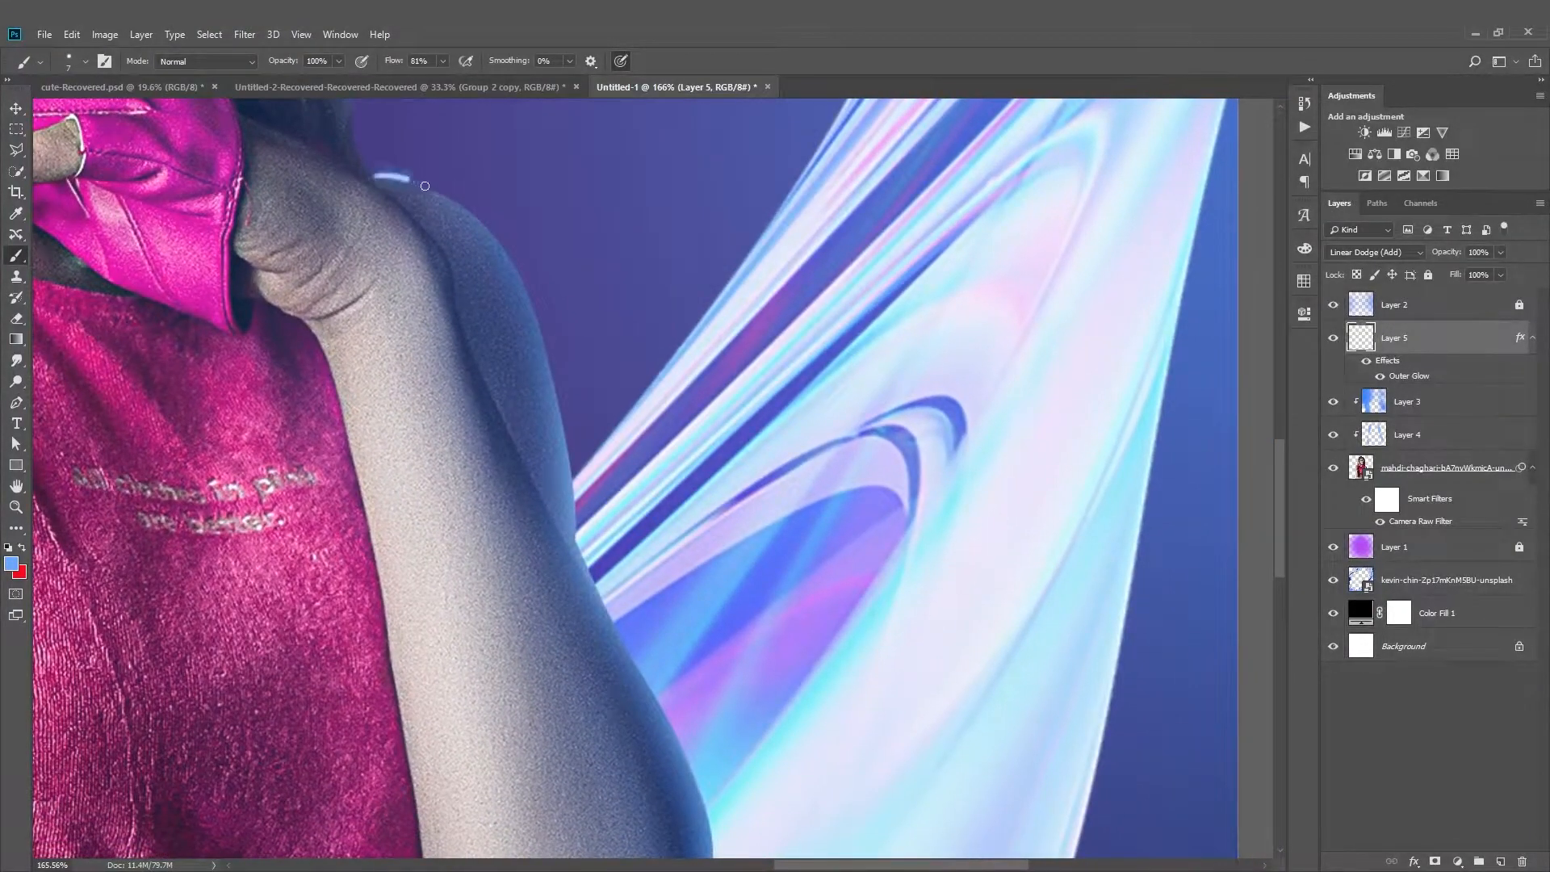
pyautogui.hotkey('ctrl', 'z')
pyautogui.hotkey('ctrl', 'z')
pyautogui.moveTo(380, 177); pyautogui.dragTo(420, 186)
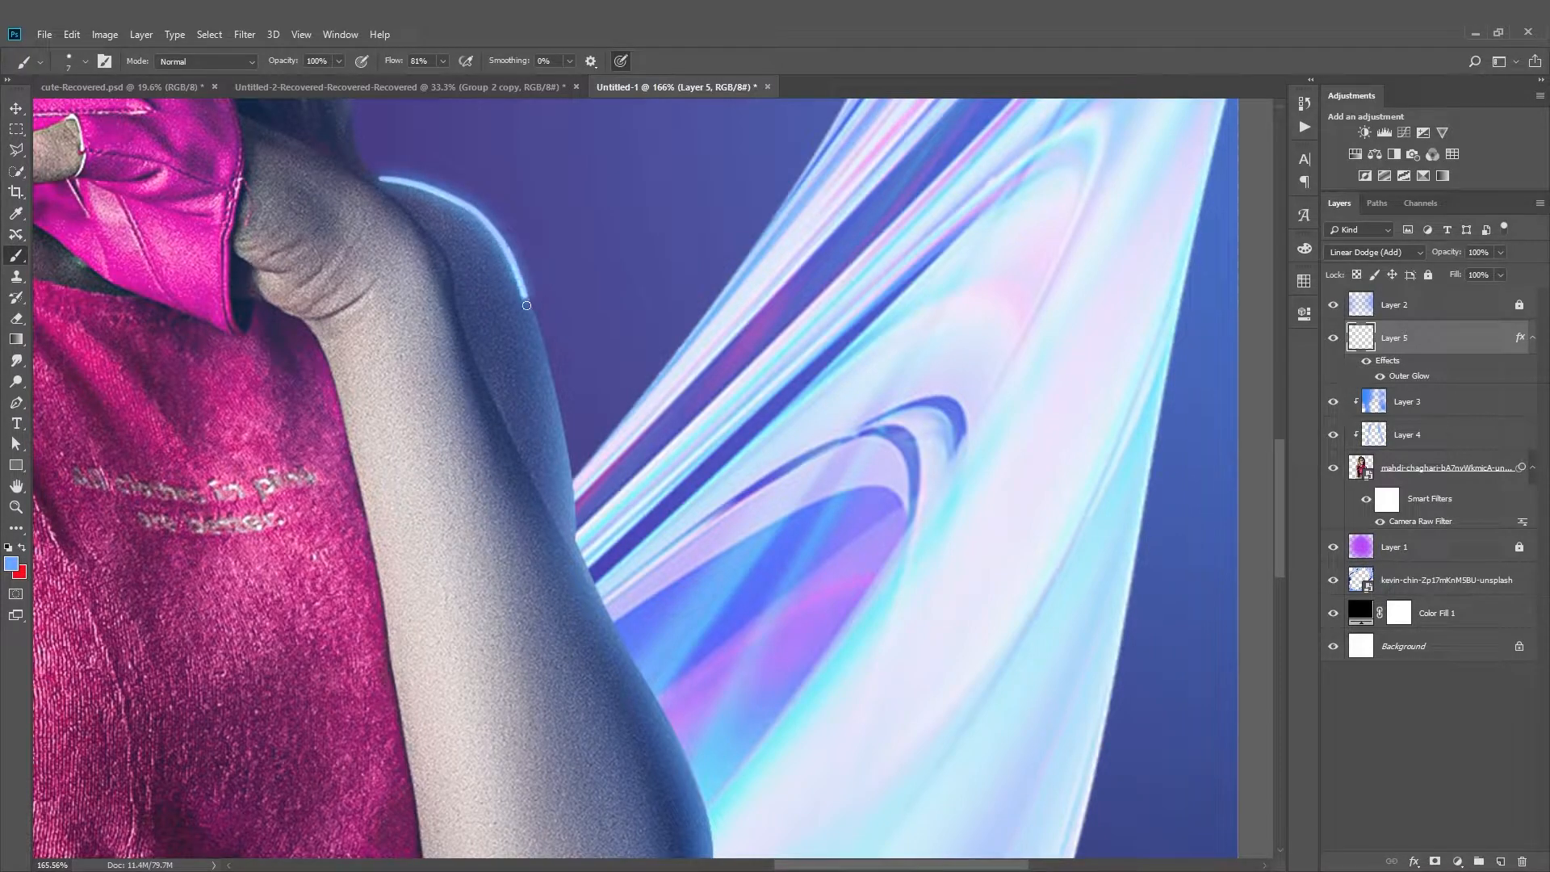
# Extend the thin glow line down the outer edge of the arm on the image's right side towards the elbow
pyautogui.moveTo(570, 542); pyautogui.dragTo(473, 277)
pyautogui.moveTo(541, 364); pyautogui.dragTo(596, 470)
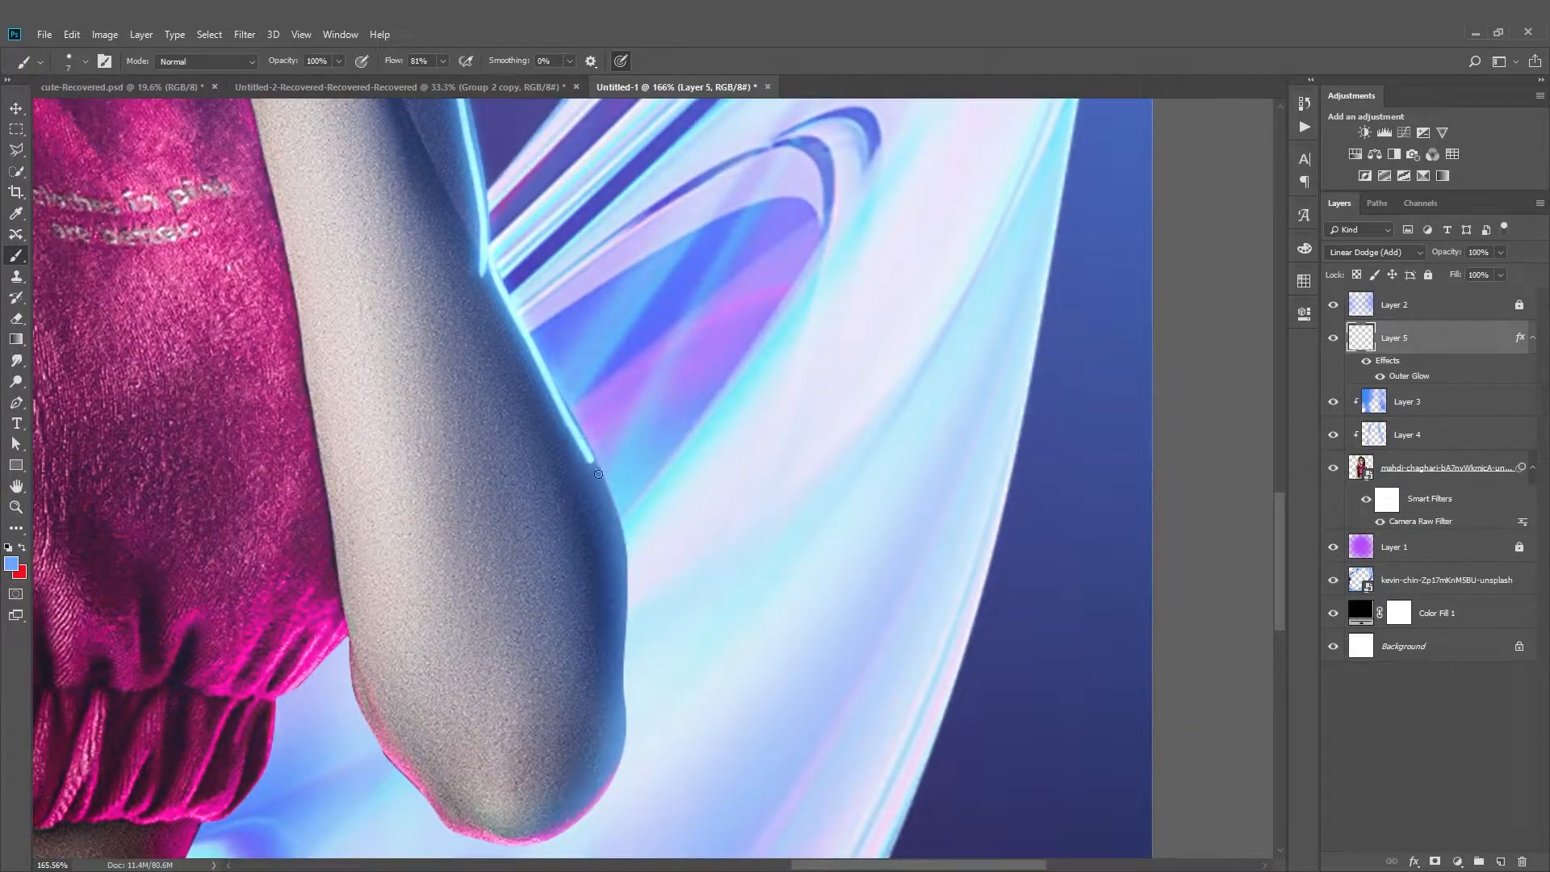
pyautogui.moveTo(628, 576); pyautogui.dragTo(602, 735)
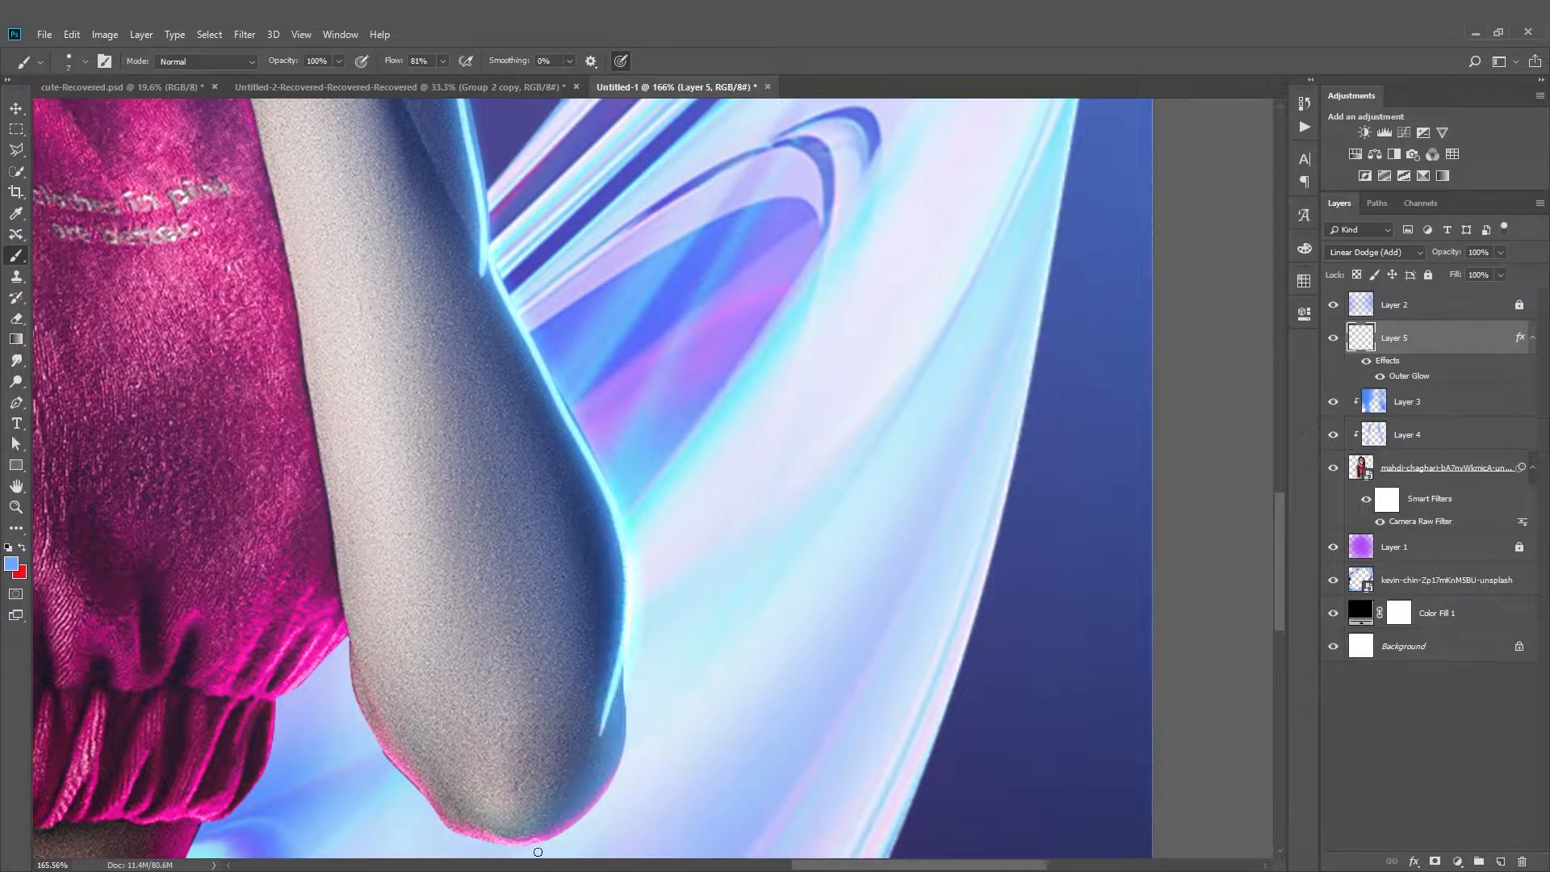
# Soften the glow line along the shoulder and the arm on the image's right side with a large soft eraser
pyautogui.click(17, 318)
pyautogui.moveTo(751, 668); pyautogui.dragTo(516, 711)
pyautogui.moveTo(851, 810)
pyautogui.mouseDown()
pyautogui.moveTo(510, 763)
pyautogui.moveTo(726, 687)
pyautogui.mouseUp()
pyautogui.scroll(-2, 714, 696)
pyautogui.moveTo(594, 447); pyautogui.dragTo(485, 445)
pyautogui.click(522, 426)
pyautogui.click(522, 425)
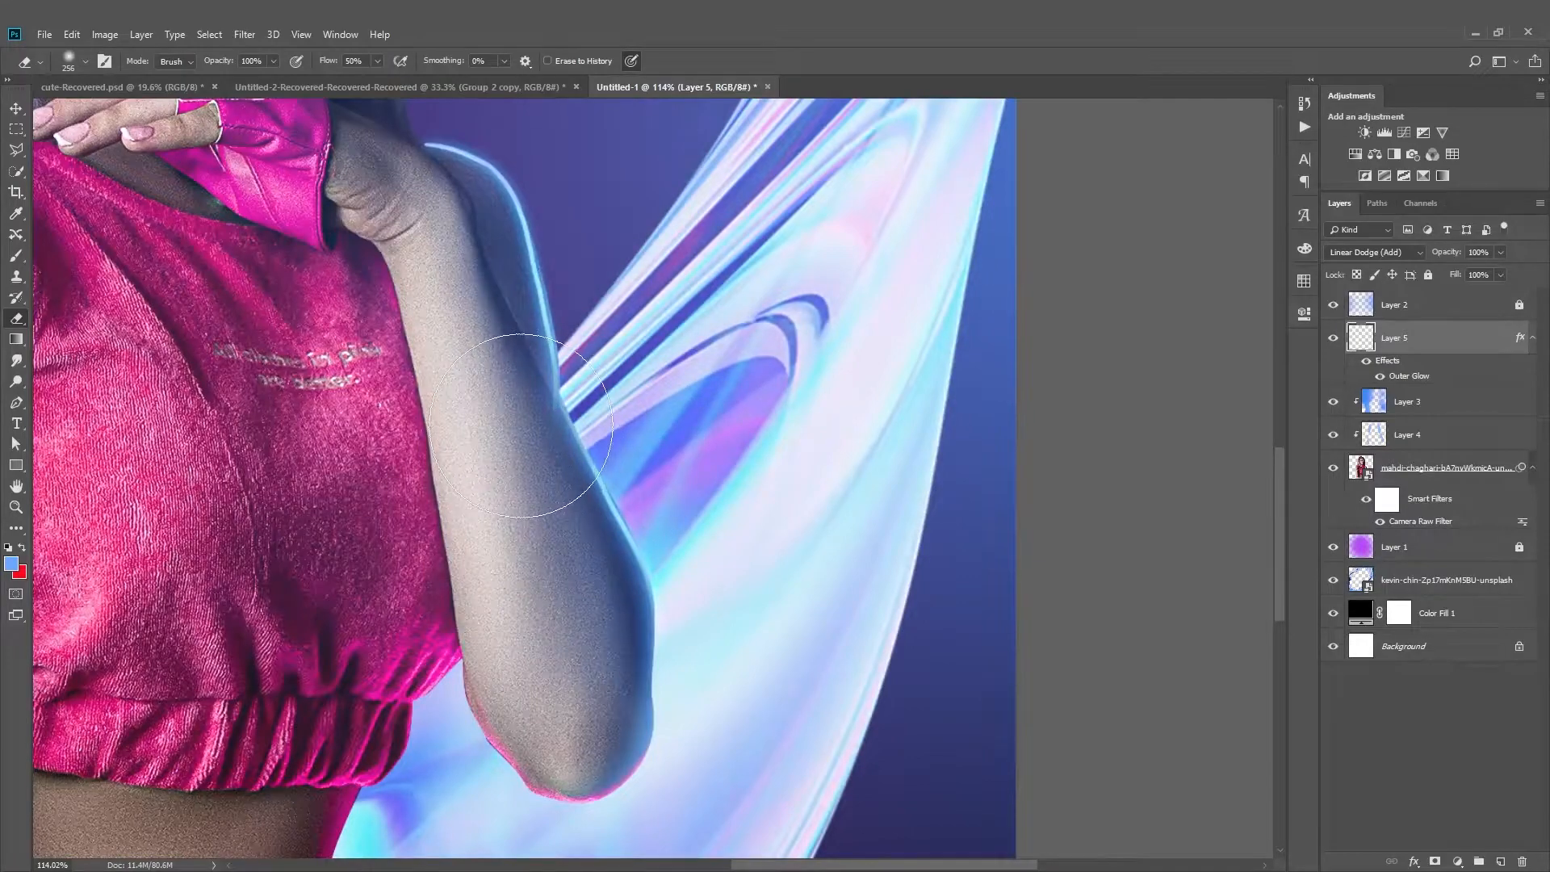
pyautogui.scroll(-3, 521, 426)
pyautogui.scroll(3, 817, 494)
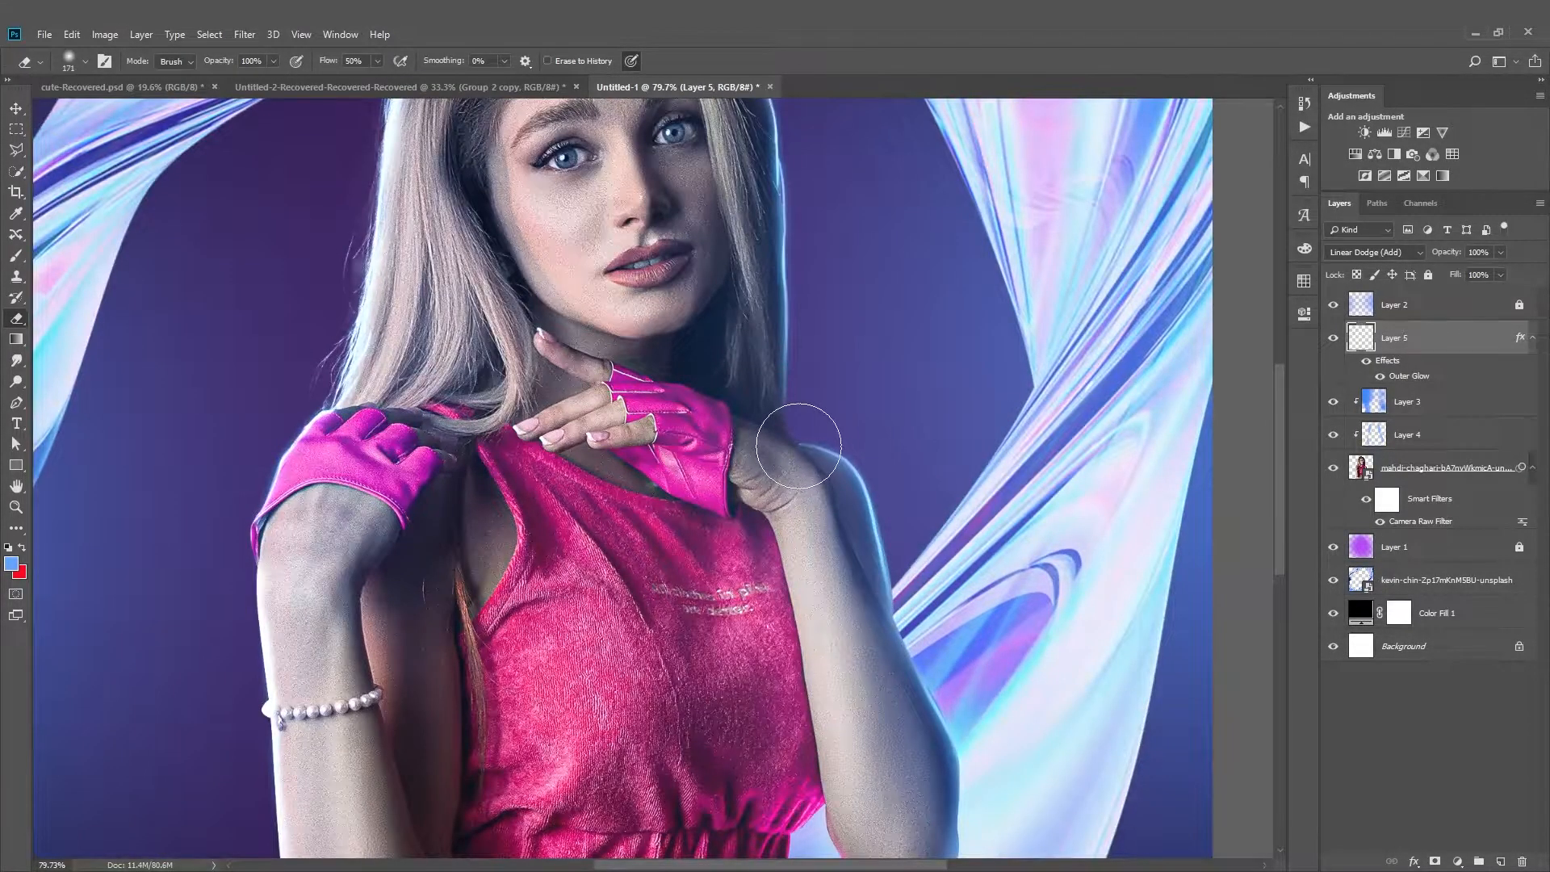
pyautogui.scroll(-4, 798, 446)
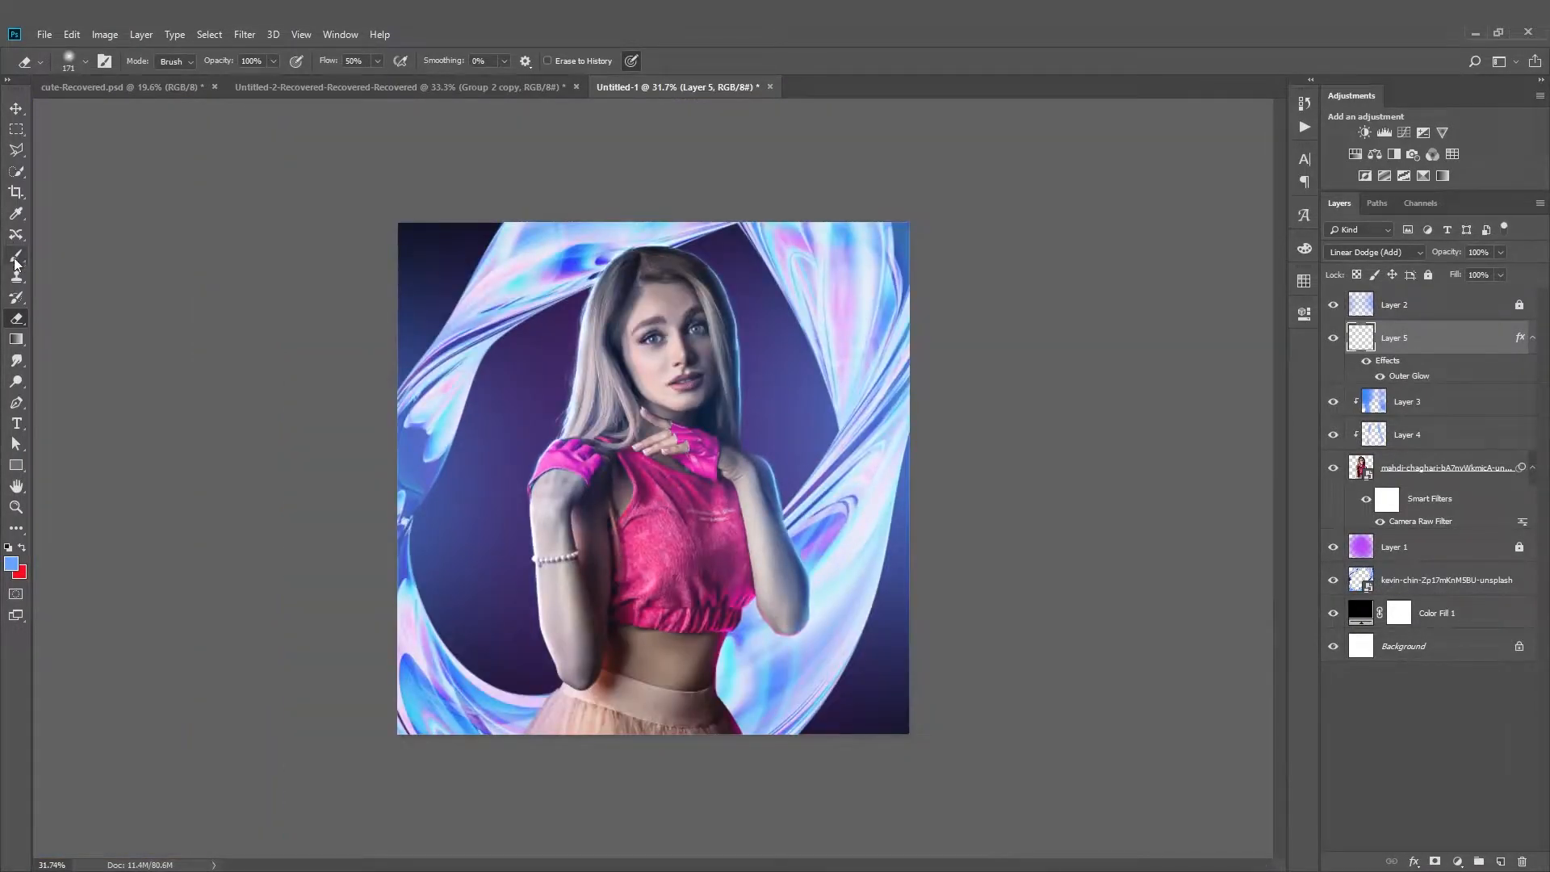
# Dab light-blue glow over both irises with a small soft brush of about 20 px
pyautogui.click(14, 258)
pyautogui.scroll(5, 669, 350)
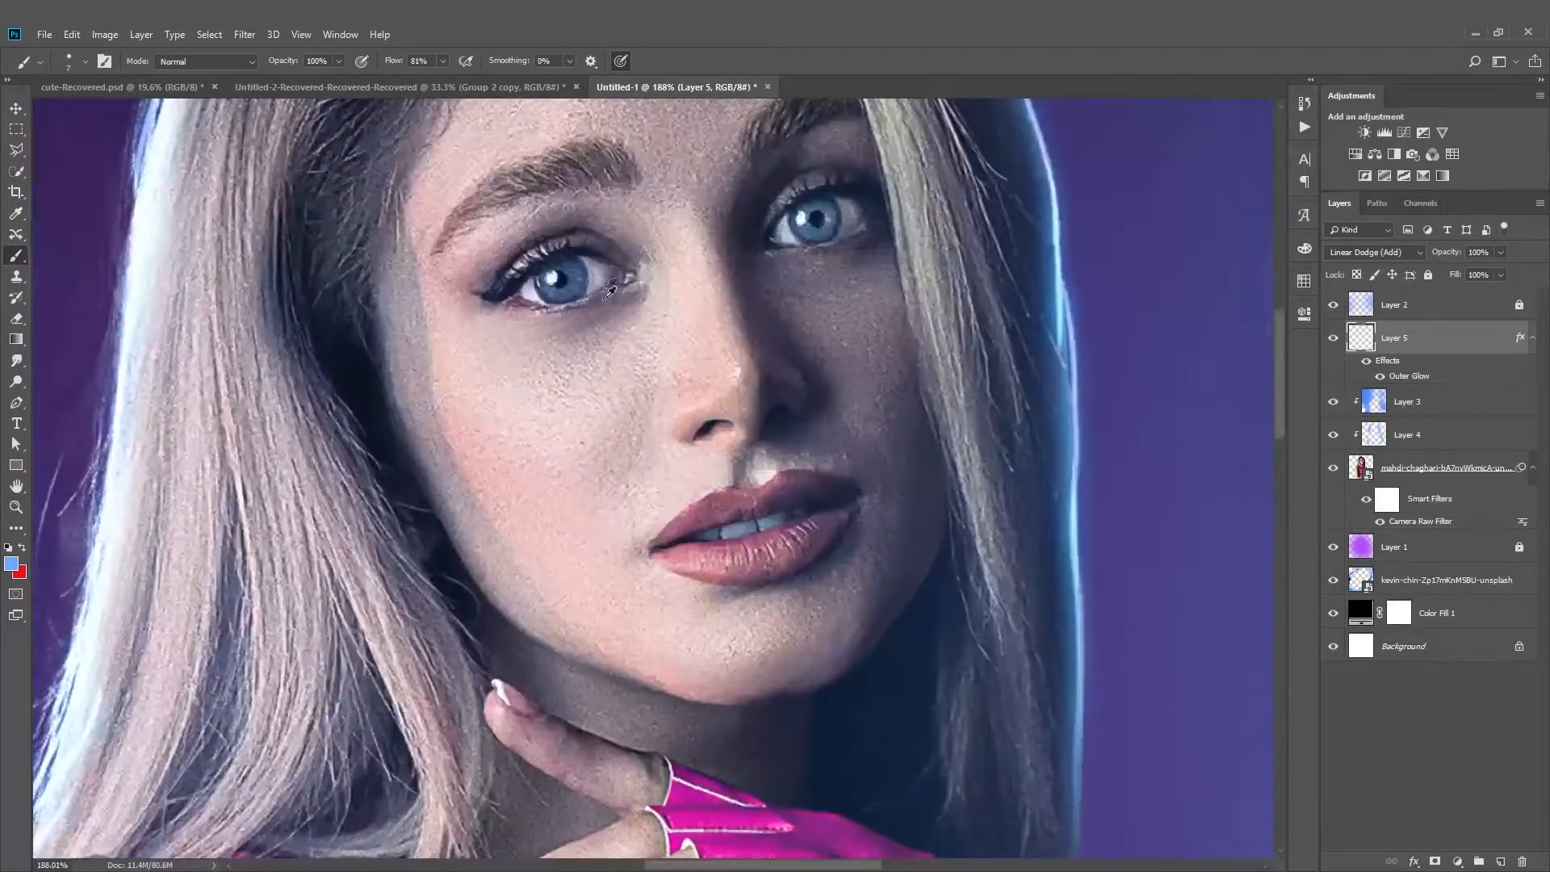
pyautogui.scroll(4, 561, 253)
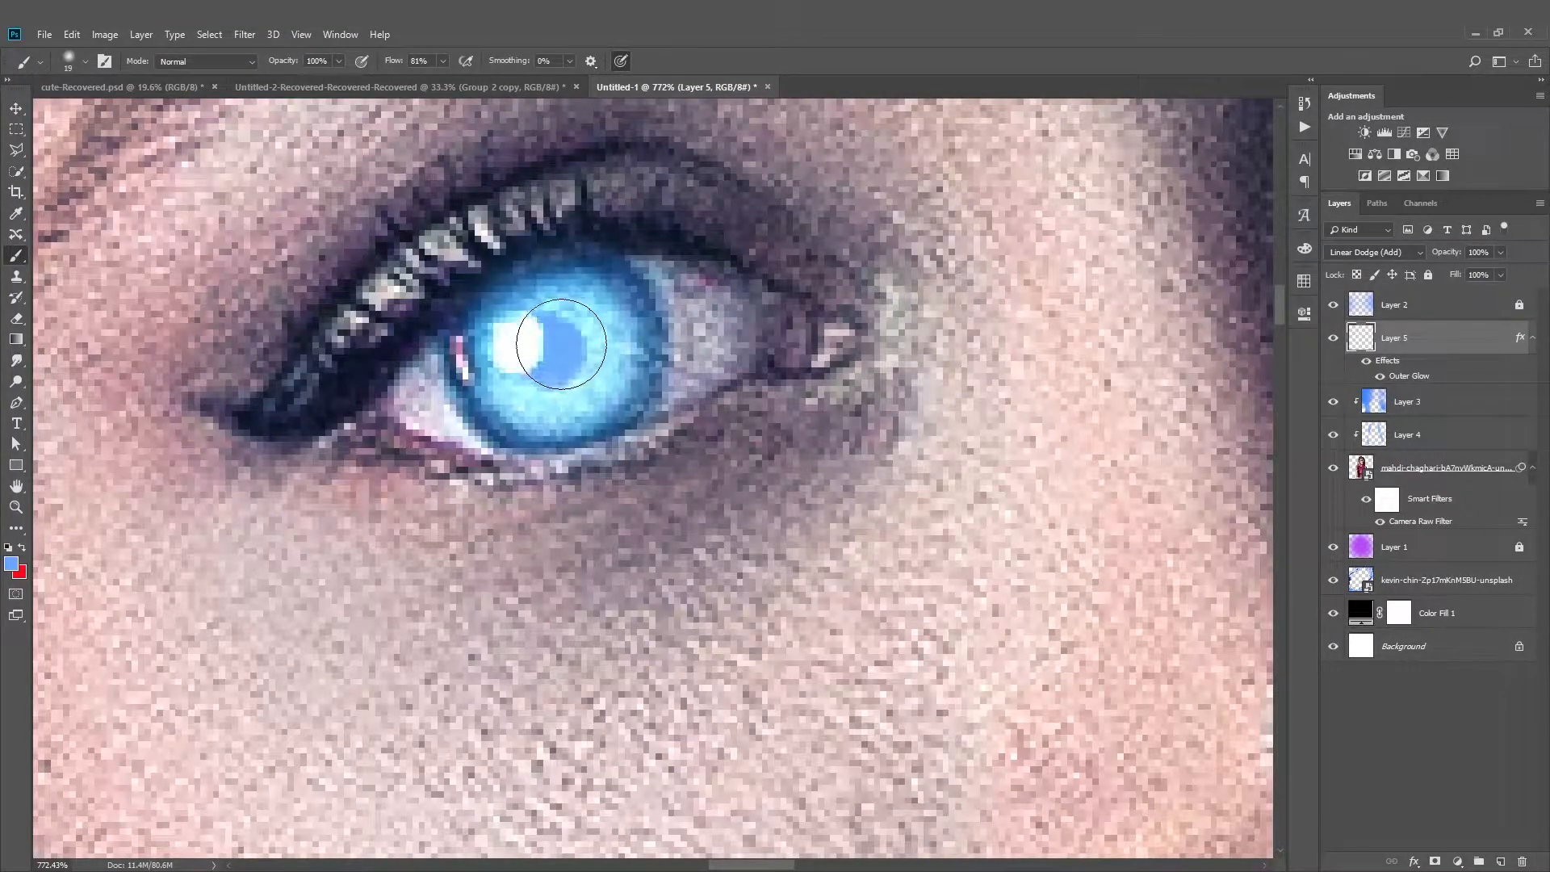
pyautogui.scroll(-4, 560, 345)
pyautogui.scroll(3, 794, 278)
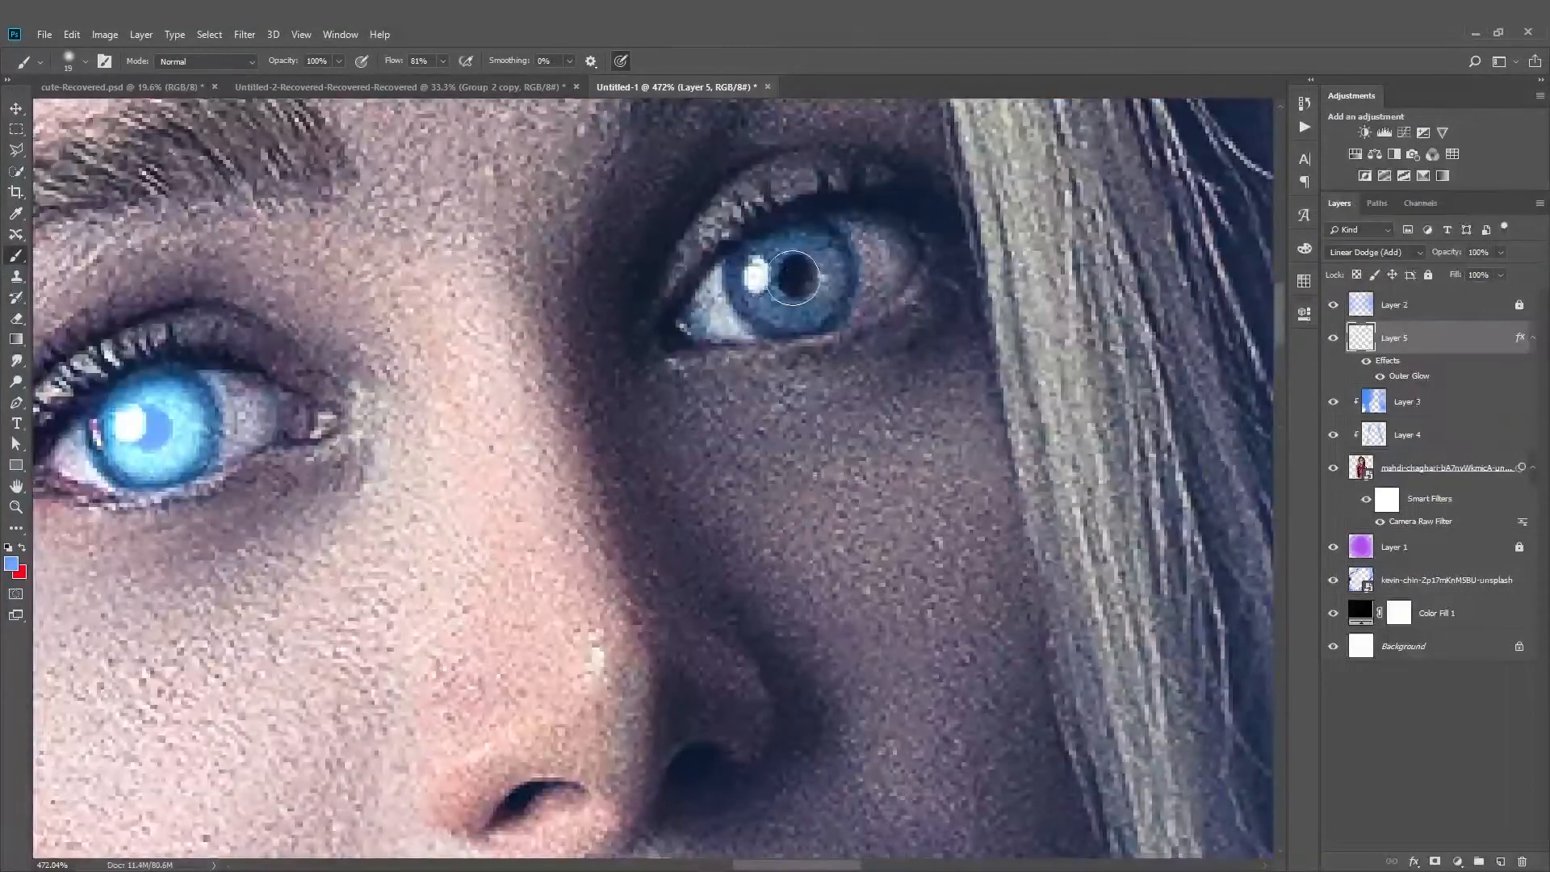
pyautogui.click(794, 278)
pyautogui.scroll(-5, 775, 291)
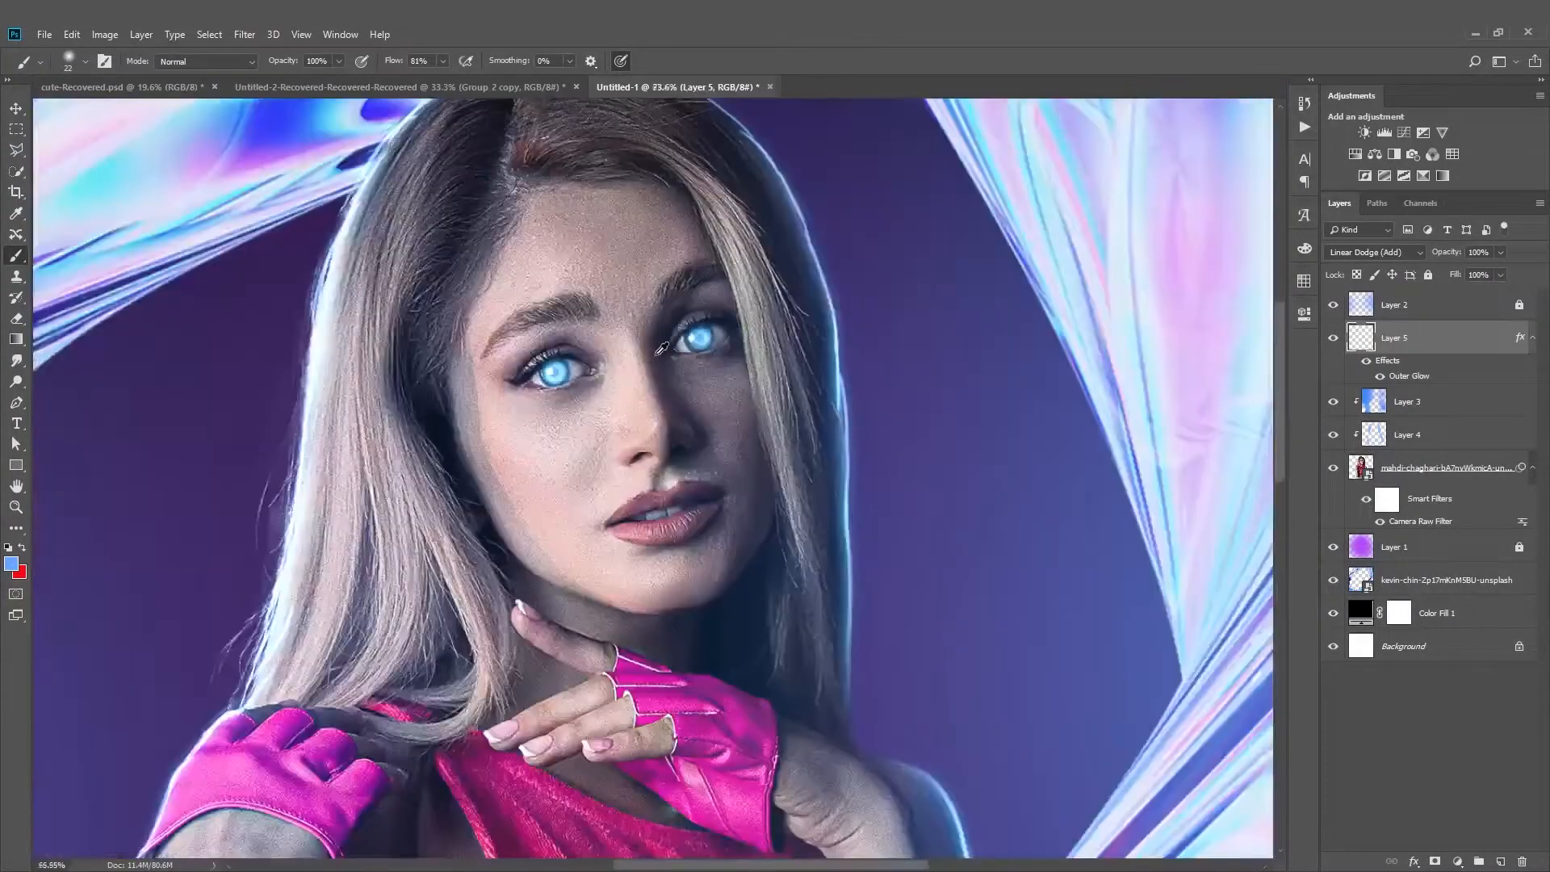
# Soften the glow on both eyes with a 138 px soft eraser
pyautogui.scroll(-2, 661, 349)
pyautogui.scroll(5, 670, 339)
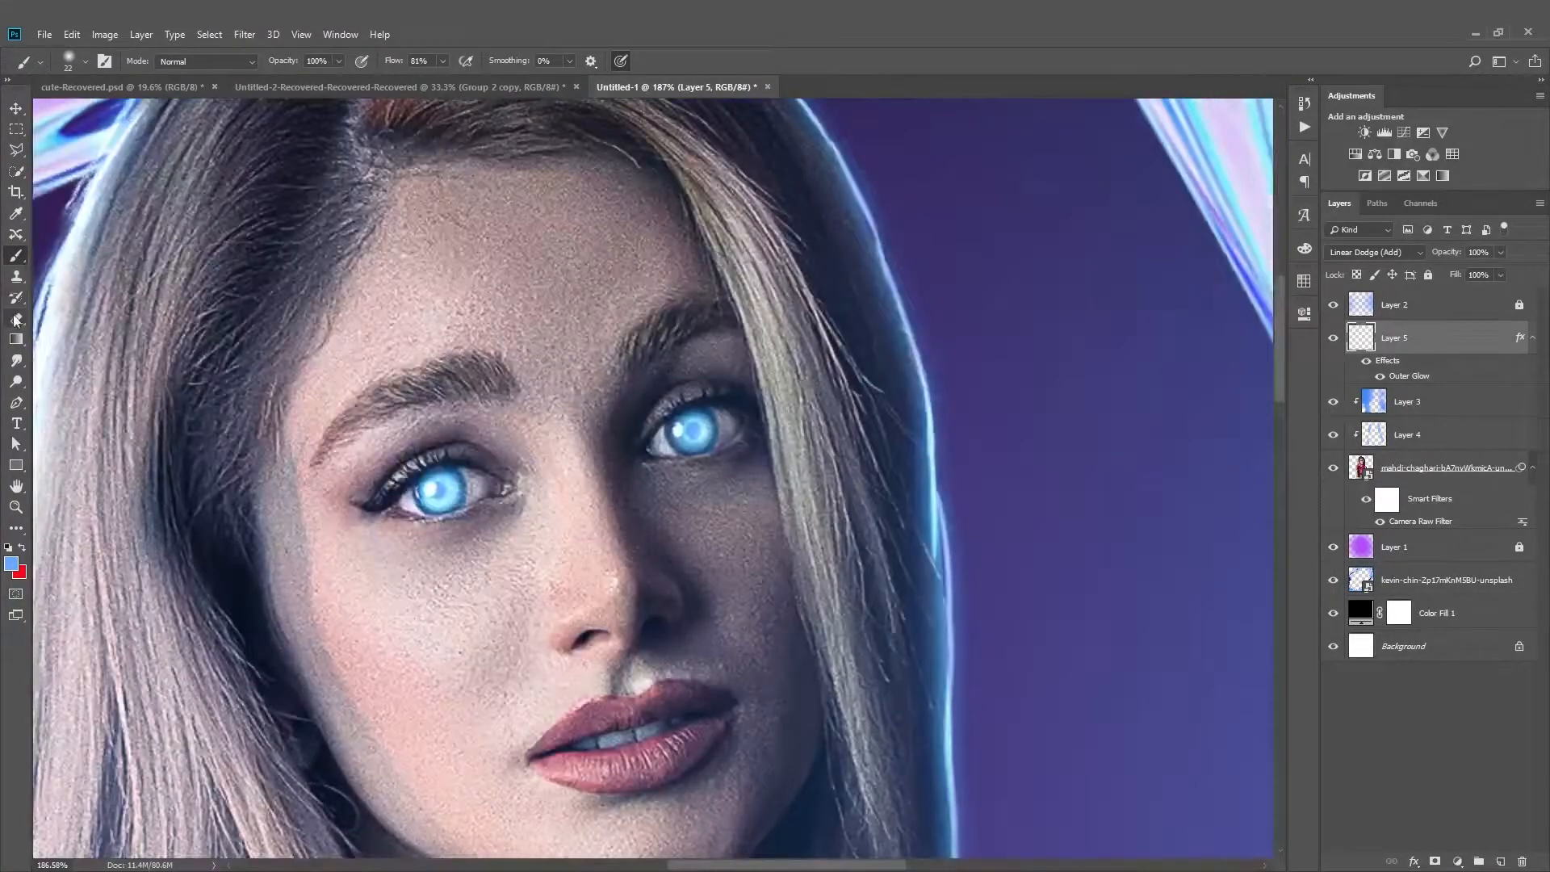
pyautogui.click(16, 319)
pyautogui.scroll(2, 373, 385)
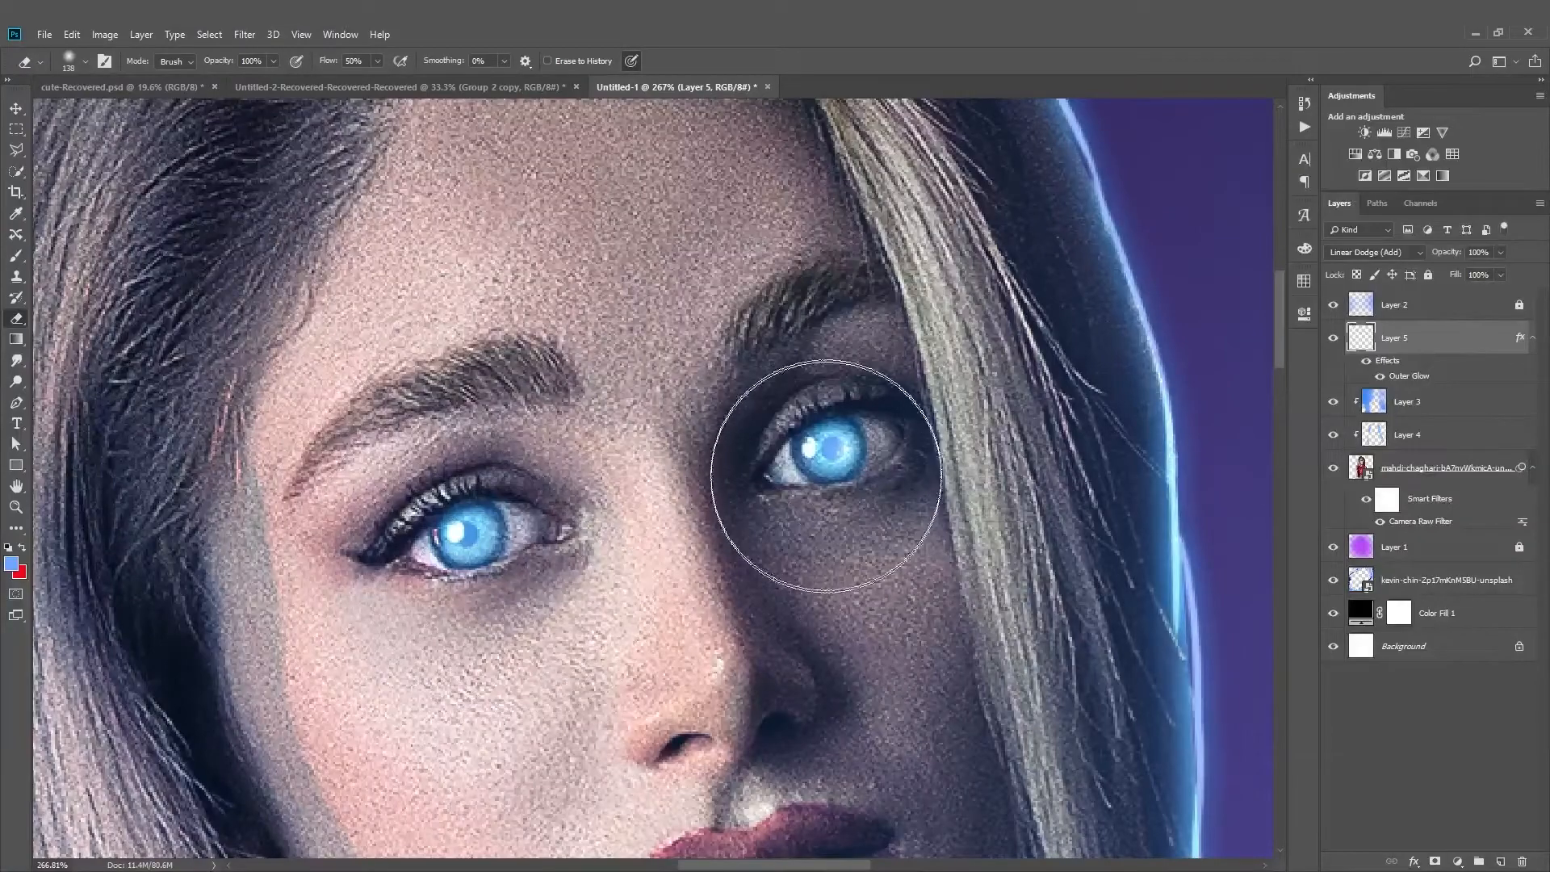
pyautogui.scroll(-7, 675, 422)
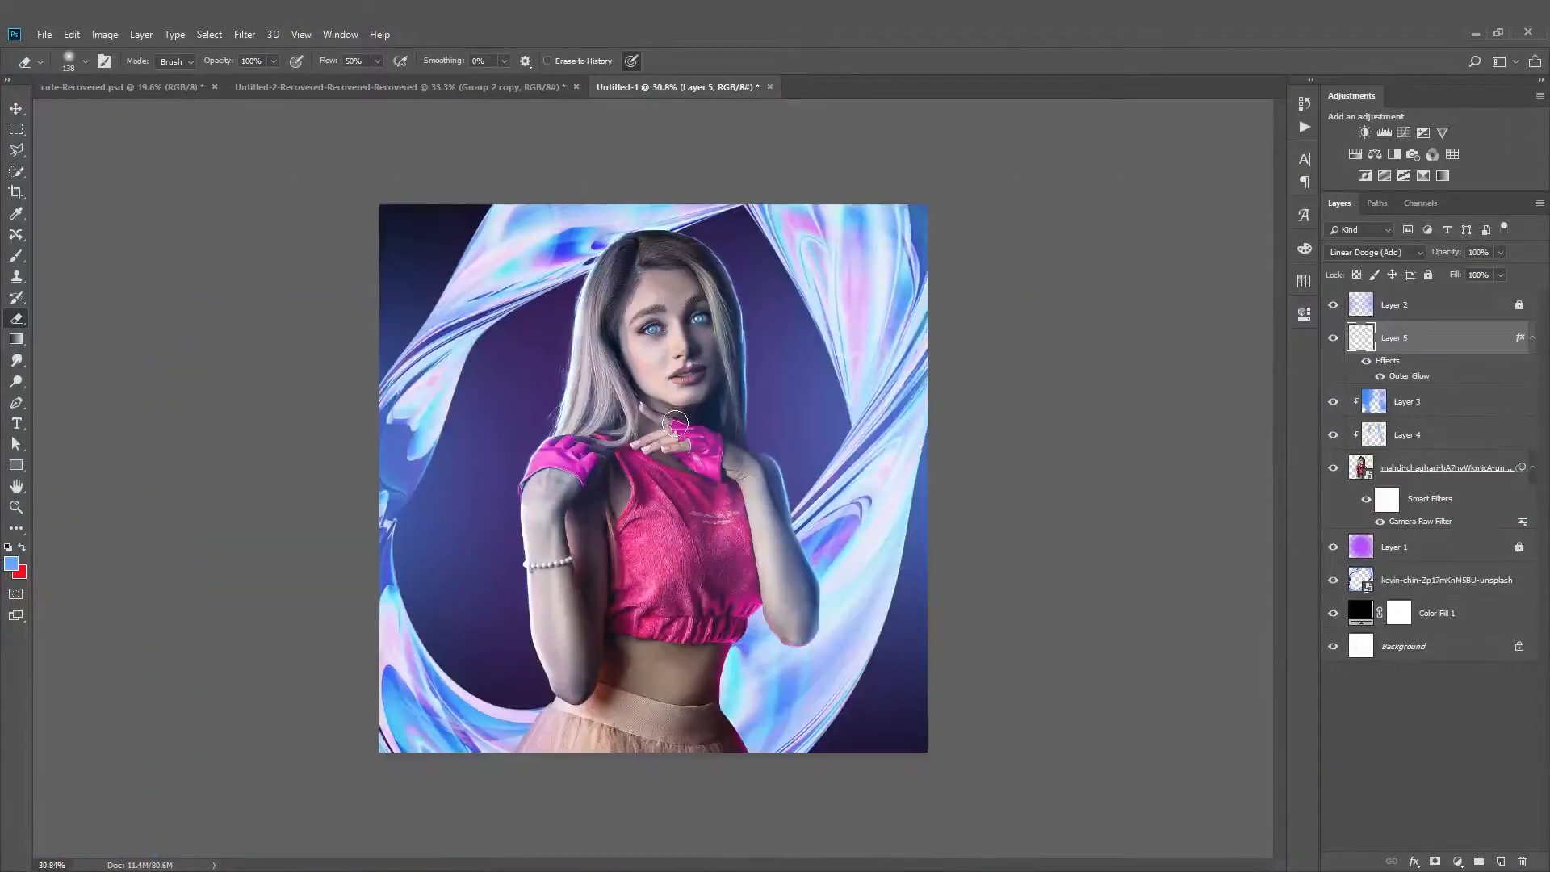
pyautogui.scroll(1, 479, 277)
# Compare the composite with and without the glow lines on Layer 5
pyautogui.click(16, 255)
pyautogui.scroll(-2, 678, 381)
pyautogui.scroll(2, 704, 386)
pyautogui.click(1338, 339)
pyautogui.scroll(-3, 856, 432)
pyautogui.scroll(3, 894, 419)
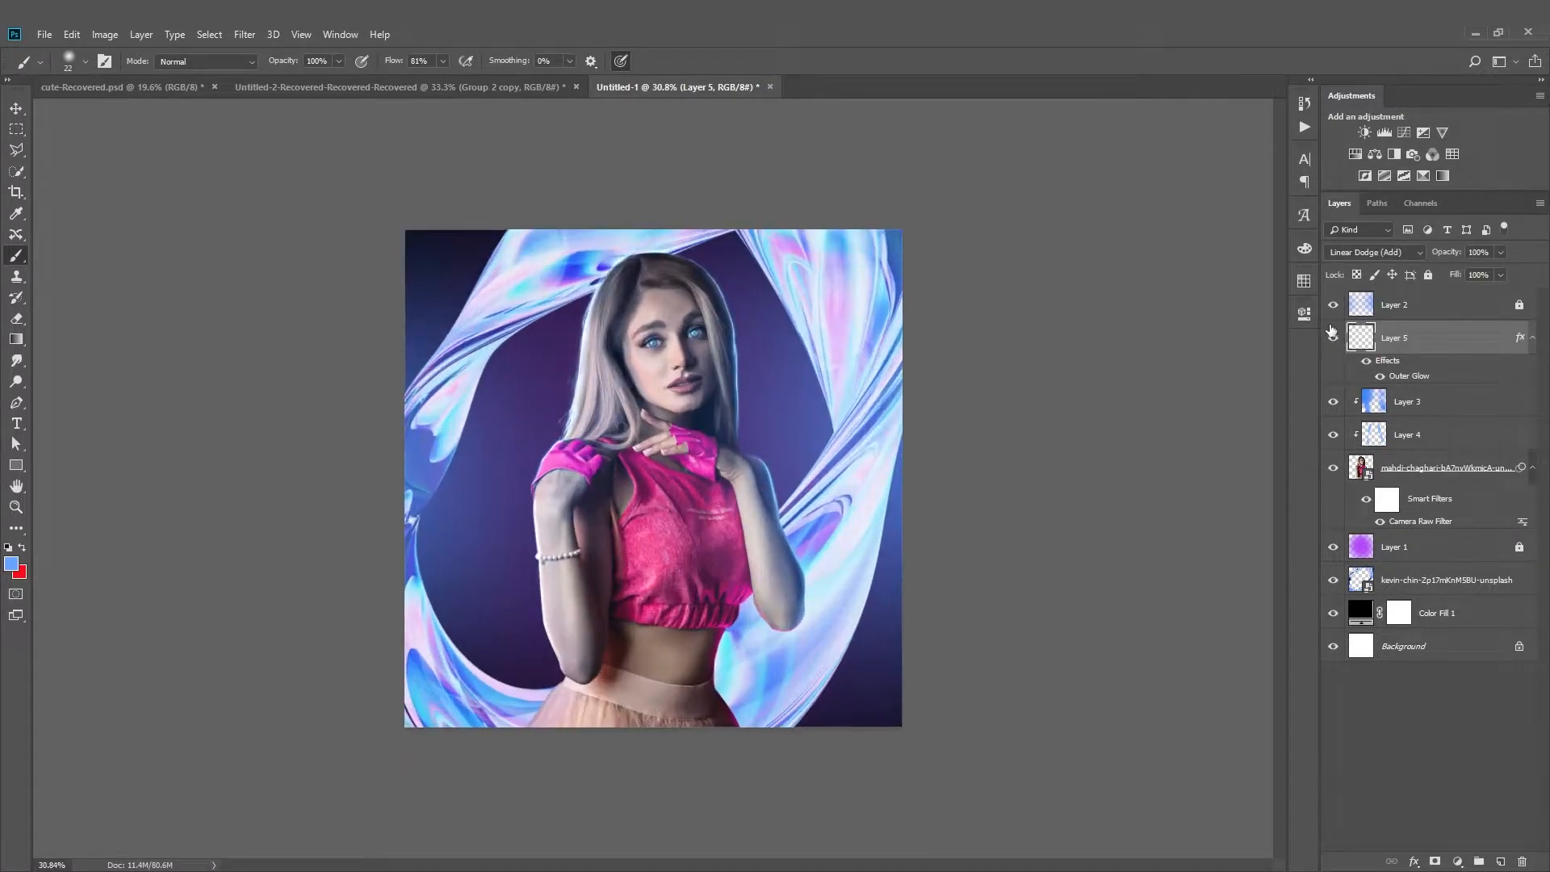
# Group the layers from Layer 2 down to the holographic background image and convert the group into a smart object
pyautogui.click(1408, 313)
pyautogui.click(1417, 345)
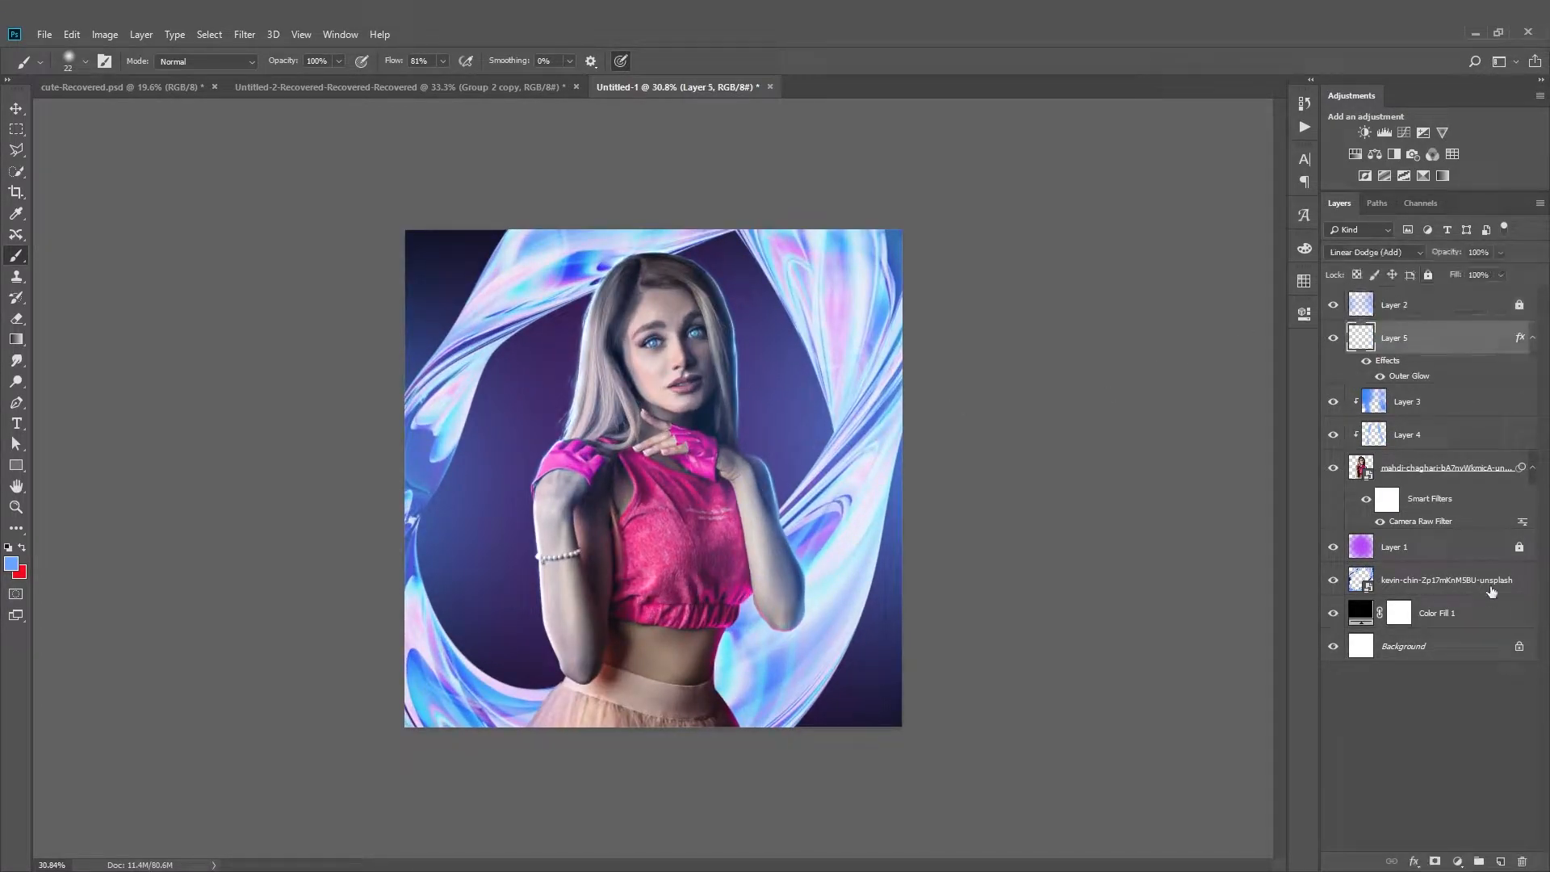
pyautogui.click(1398, 548)
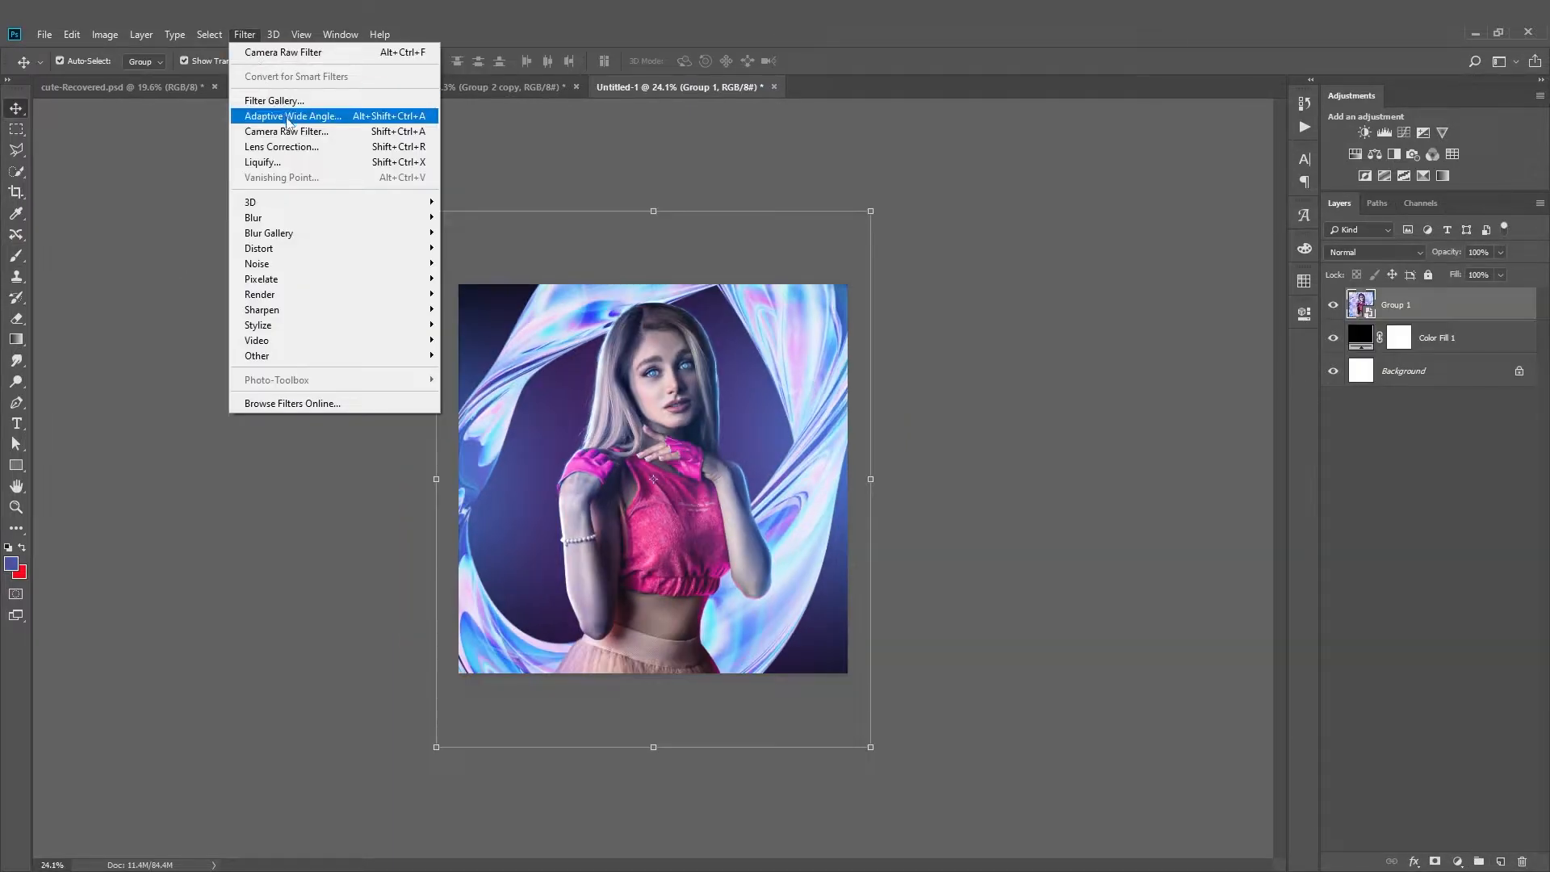
pyautogui.click(293, 132)
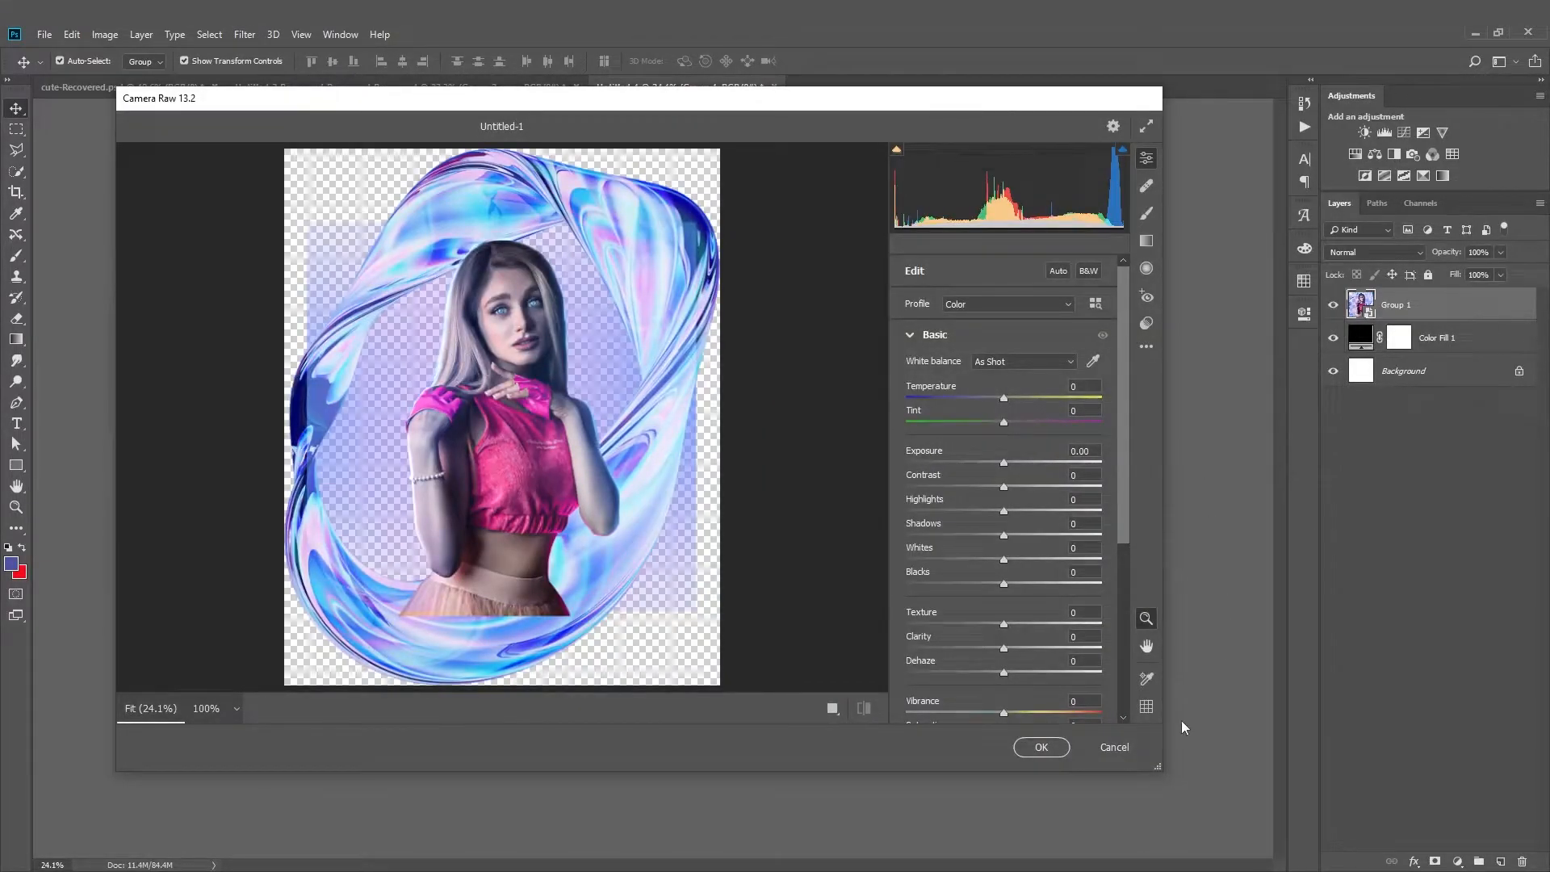
pyautogui.click(1115, 746)
# Combine Group 1 and Color Fill 1 into a single smart object
pyautogui.keyDown('shift'); pyautogui.click(1450, 350); pyautogui.keyUp('shift')
pyautogui.rightClick(1446, 299)
pyautogui.click(1453, 479)
# Start a Camera Raw filter on the combined smart object and set Clarity to +31
pyautogui.click(243, 35)
pyautogui.click(315, 131)
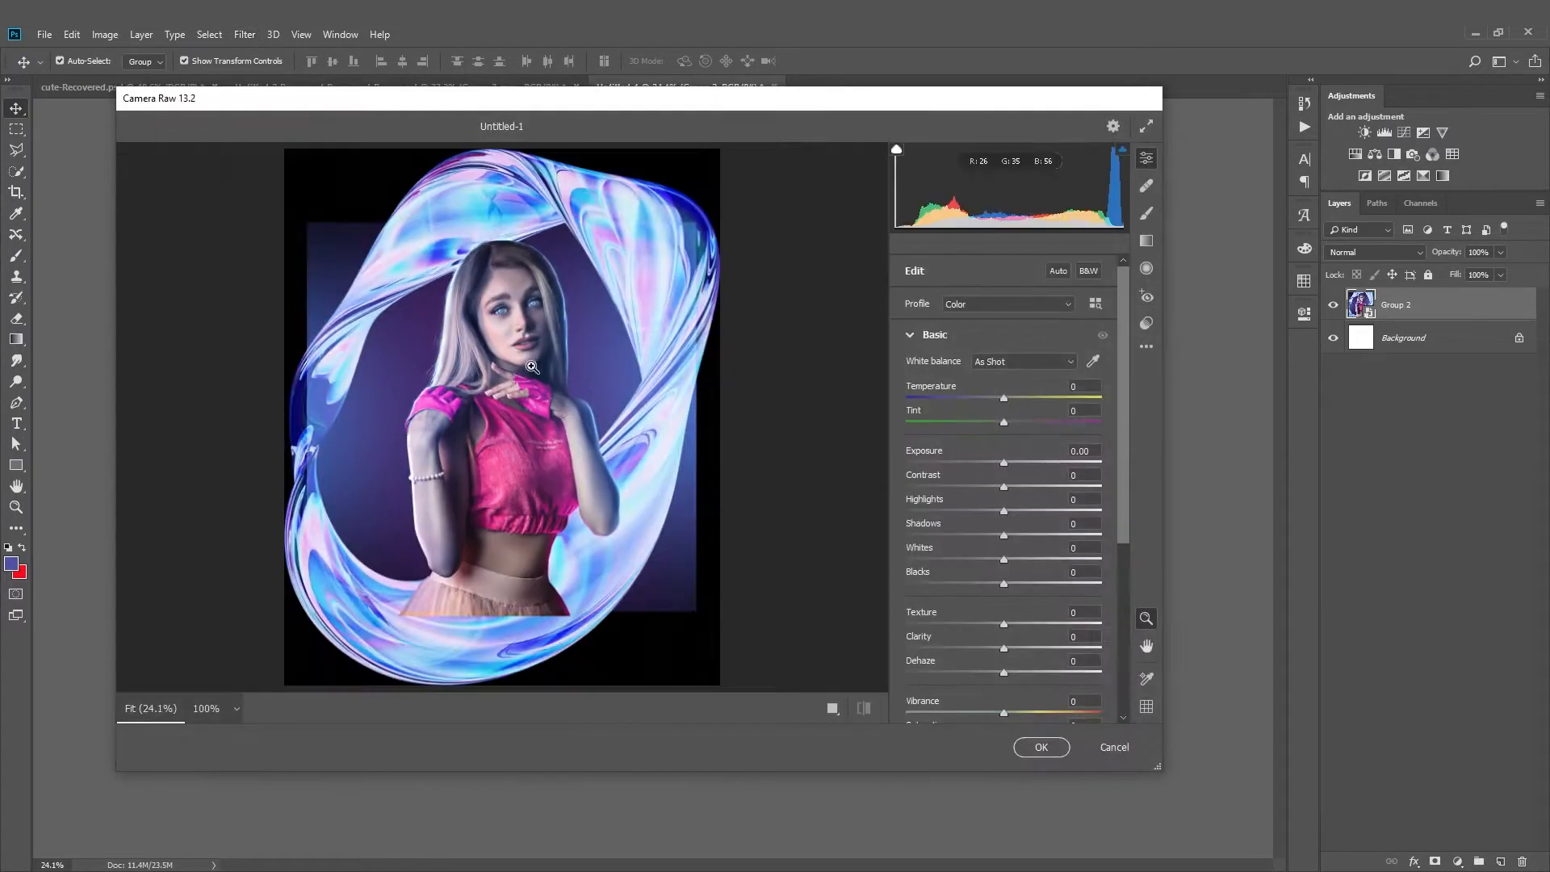
pyautogui.click(548, 340)
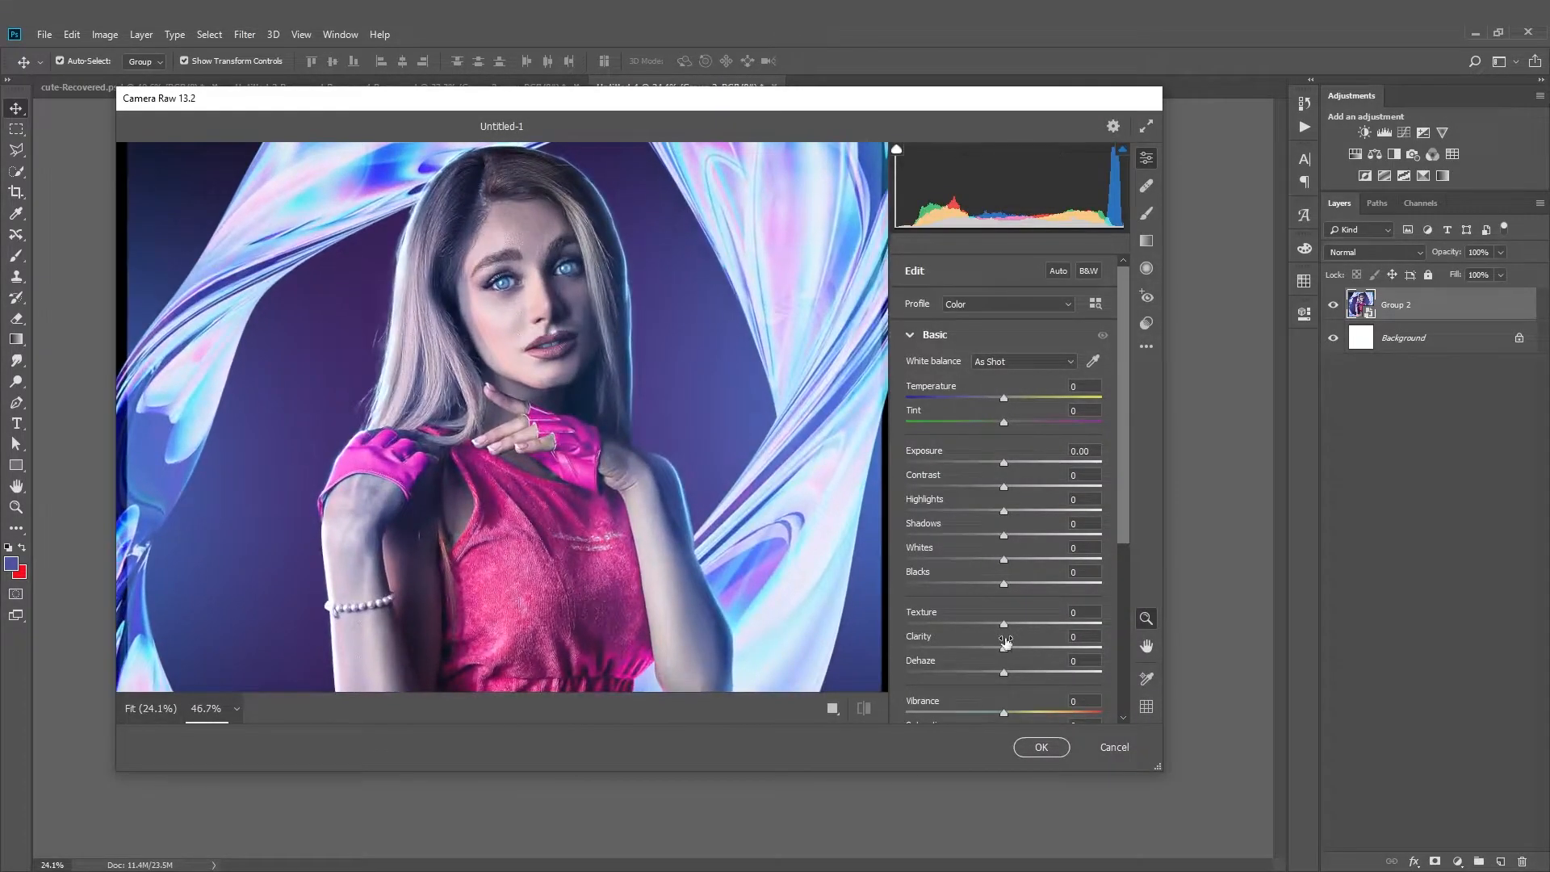
pyautogui.moveTo(1075, 646); pyautogui.dragTo(1035, 648)
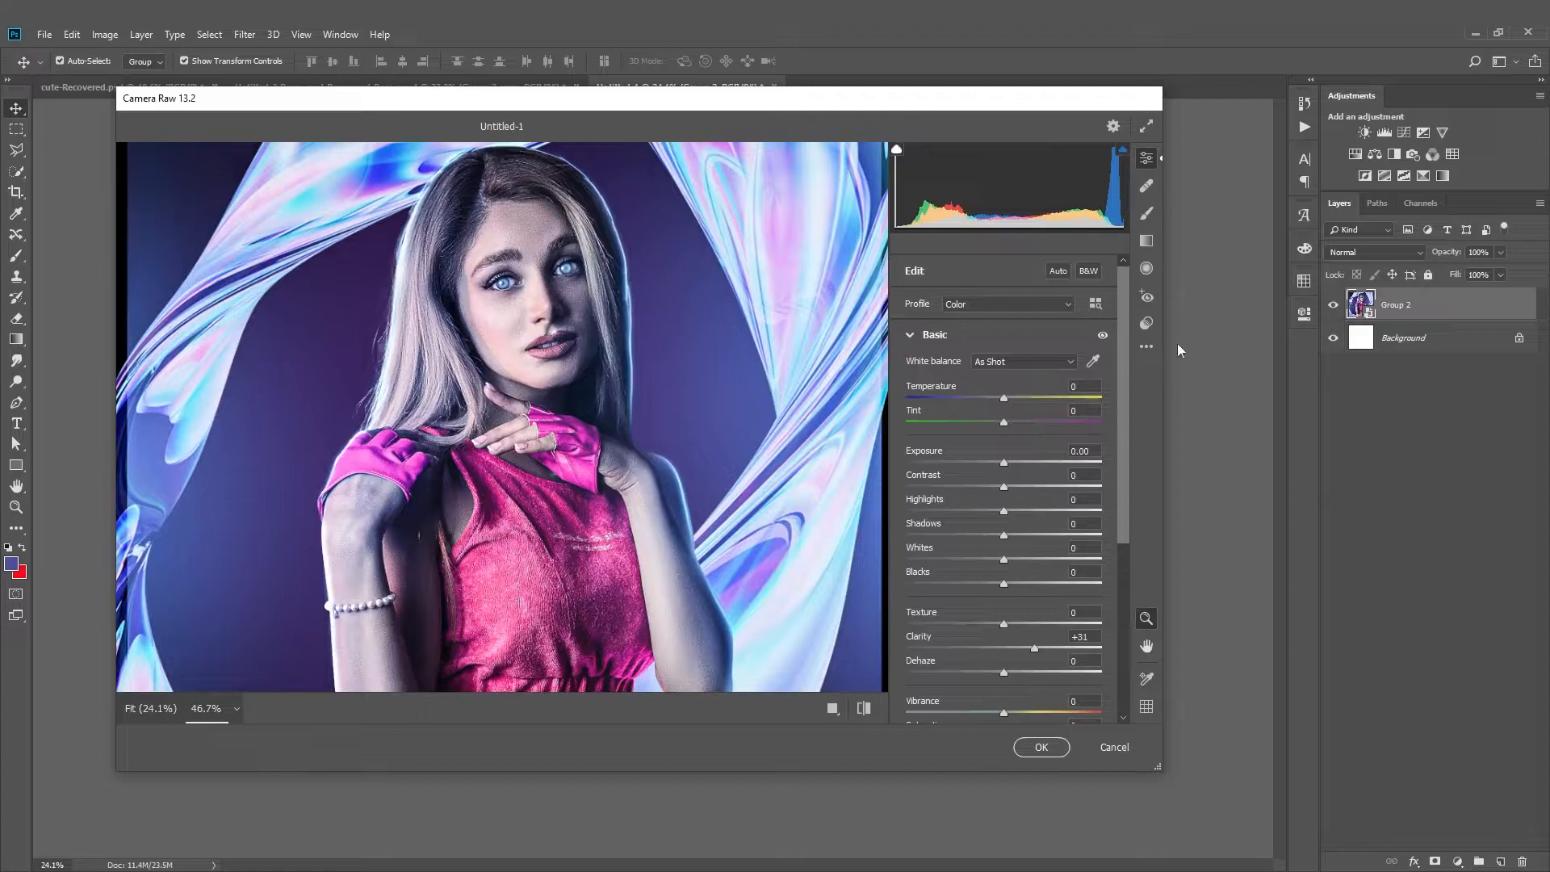
# Apply the Turquoise & Red creative preset in Camera Raw and accept the filter
pyautogui.click(1146, 323)
pyautogui.click(961, 523)
pyautogui.moveTo(596, 433)
pyautogui.mouseDown()
pyautogui.moveTo(557, 435)
pyautogui.moveTo(572, 436)
pyautogui.mouseUp()
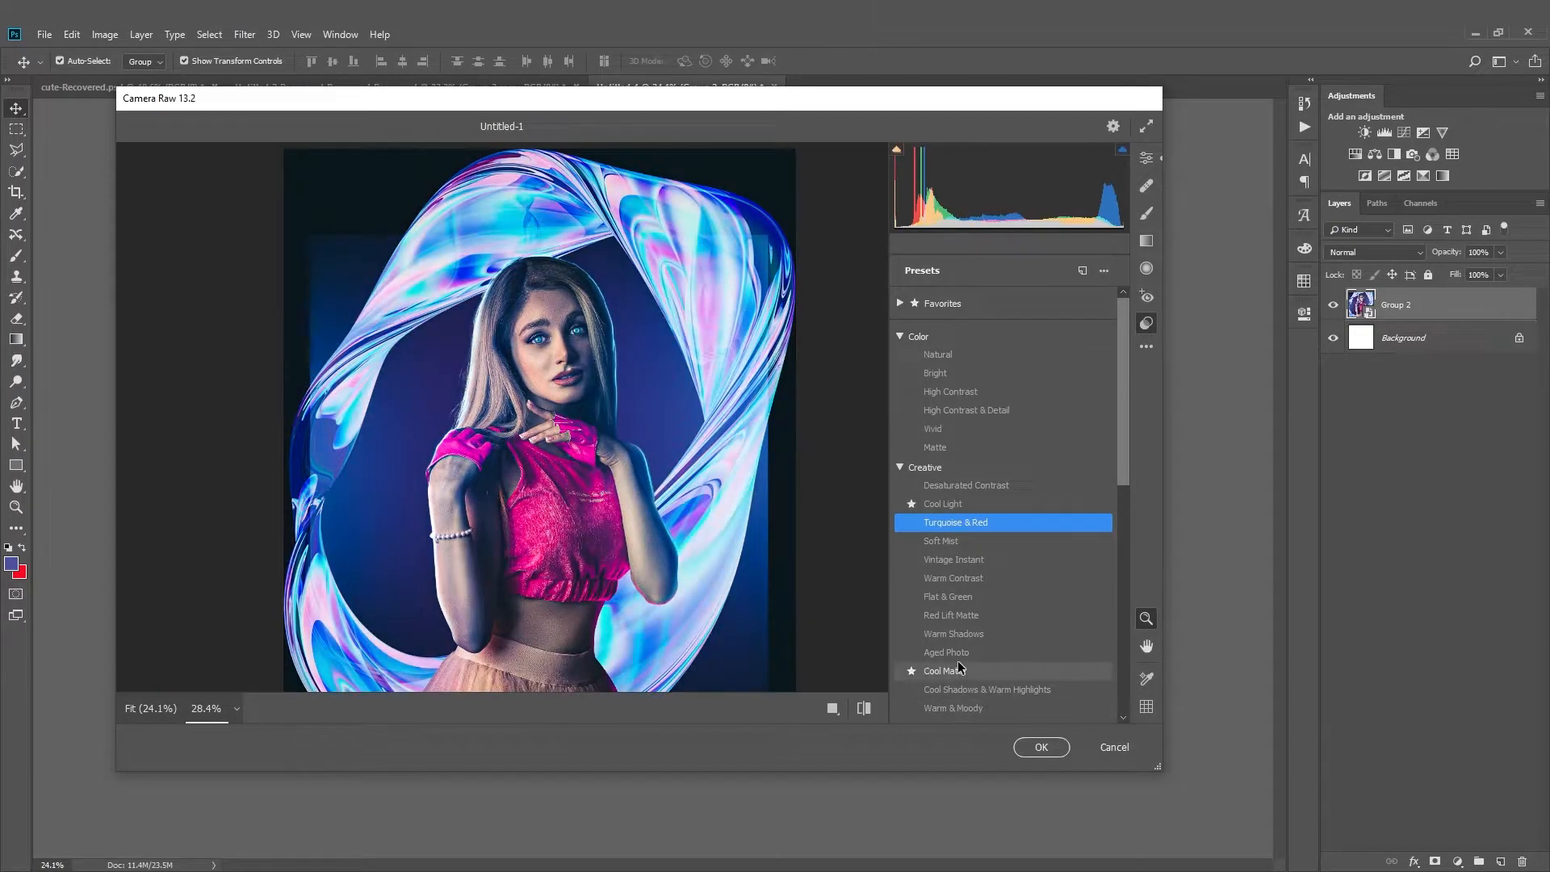
pyautogui.click(961, 670)
pyautogui.click(1037, 746)
# Compare the composite before and after the Camera Raw grade, at full view and close up
pyautogui.click(990, 686)
pyautogui.scroll(-4, 874, 621)
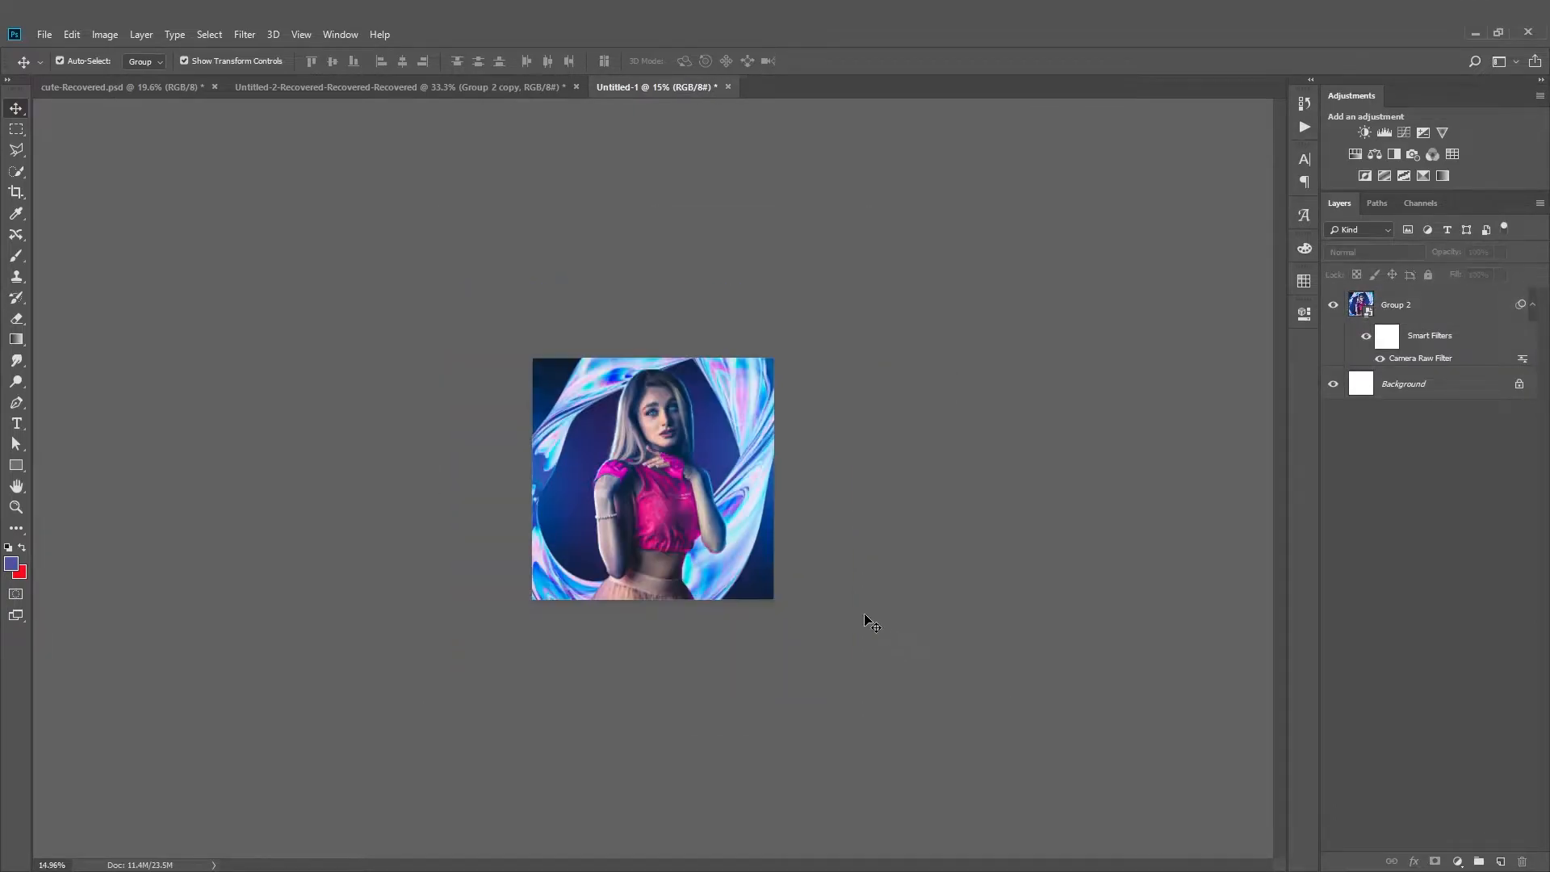
pyautogui.scroll(8, 669, 372)
pyautogui.scroll(2, 669, 372)
pyautogui.scroll(-5, 699, 346)
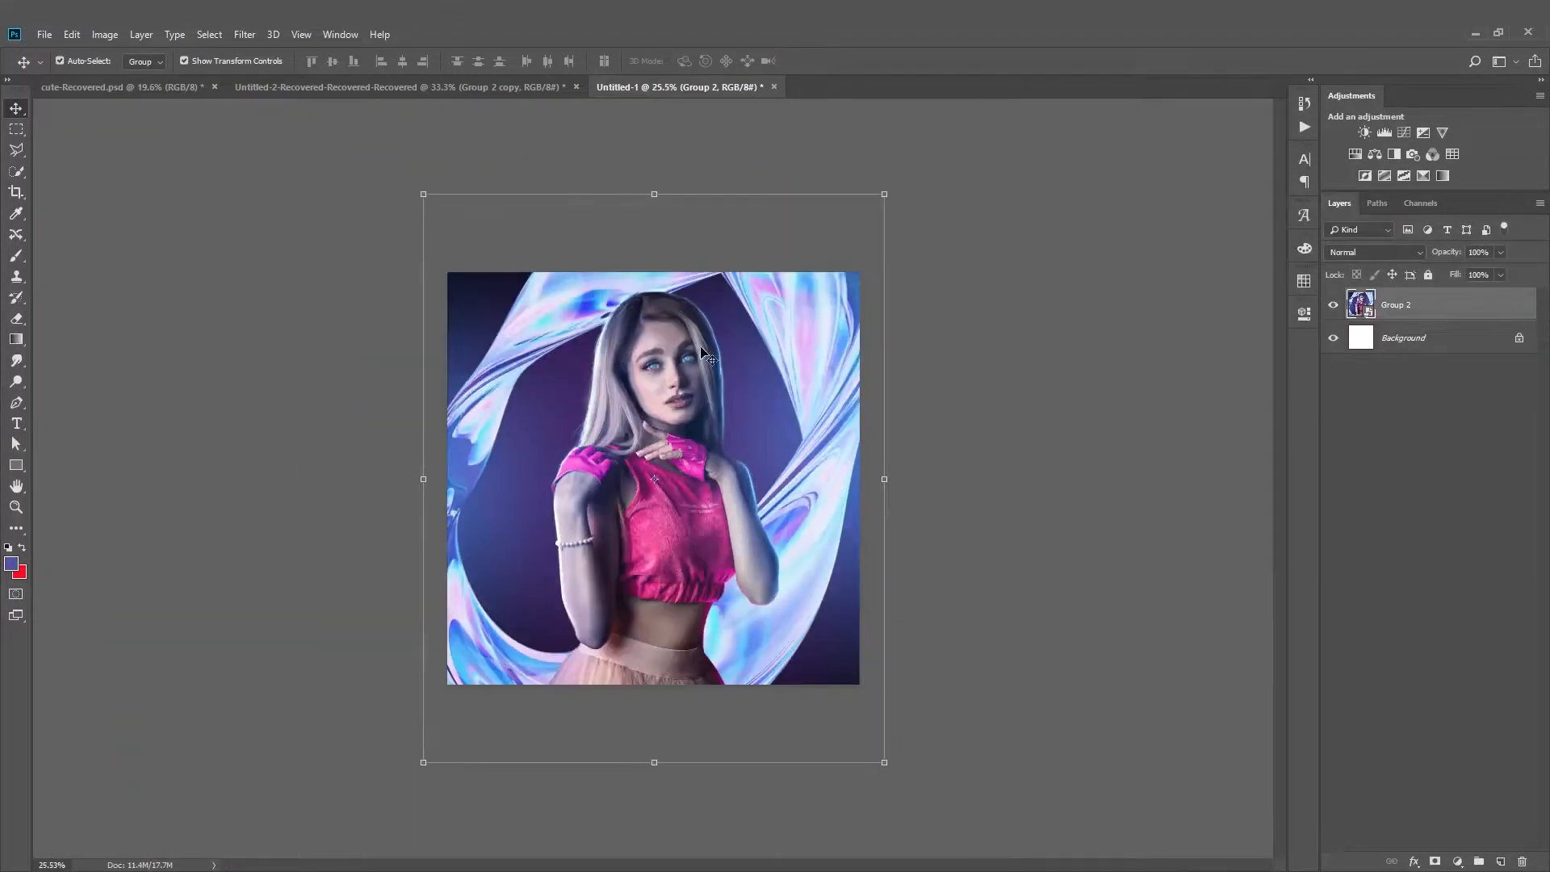
pyautogui.scroll(1, 1151, 583)
# Add a new empty layer above Group 2 and switch to the Brush tool
pyautogui.click(1502, 860)
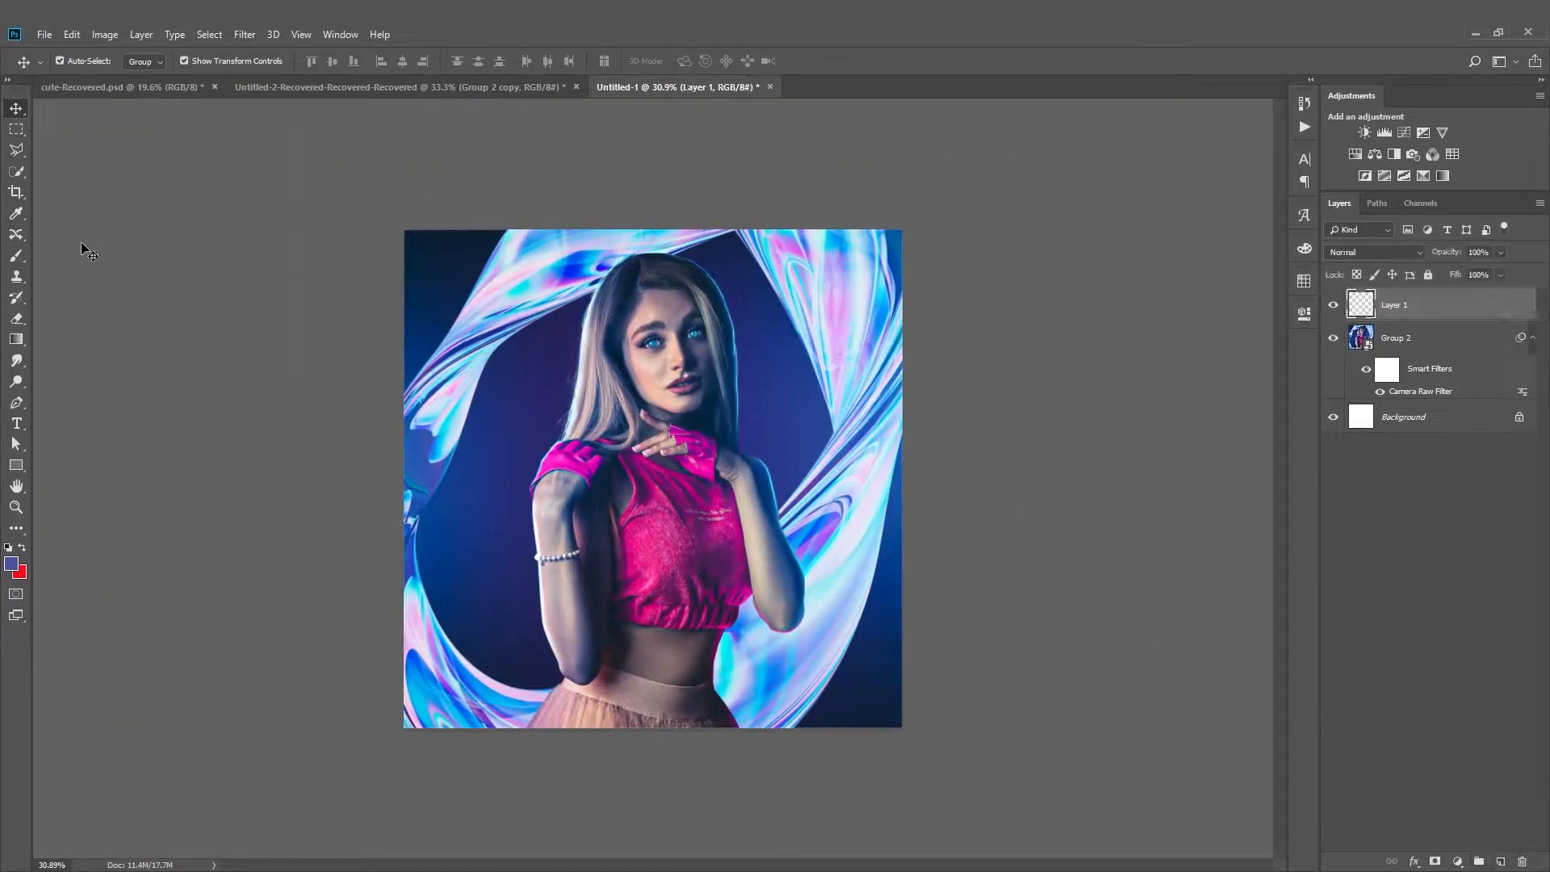
pyautogui.click(14, 255)
pyautogui.scroll(5, 727, 339)
pyautogui.scroll(-8, 734, 333)
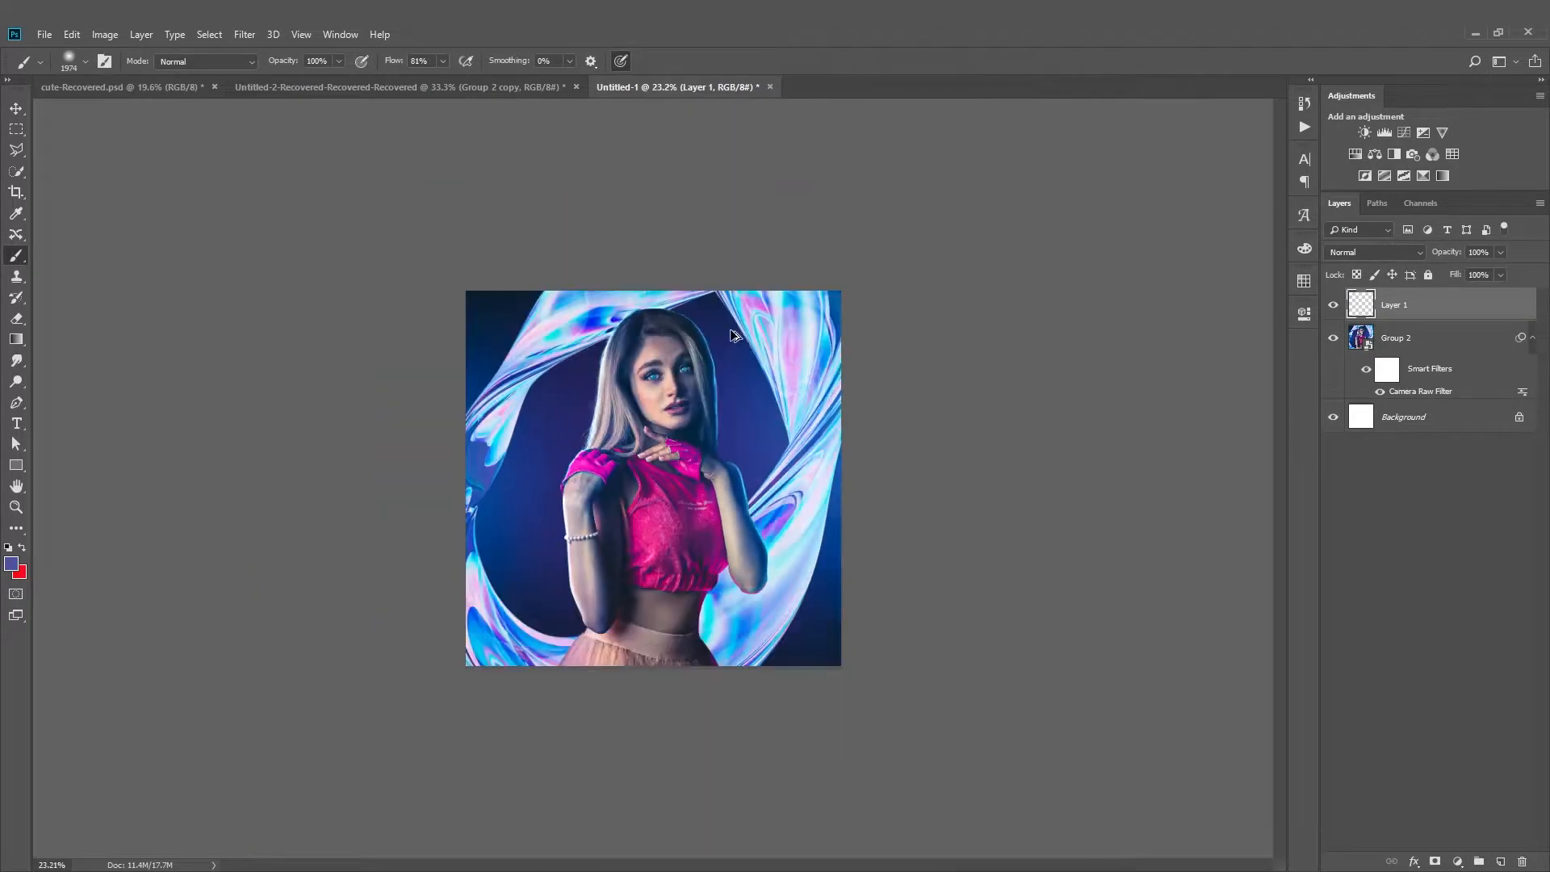
pyautogui.hotkey('ctrl', 'z')
pyautogui.hotkey('ctrl', 'alt', 'z')
pyautogui.scroll(-3, 736, 332)
pyautogui.hotkey('ctrl', 'shift', 'z')
pyautogui.hotkey('ctrl', 'shift', 'z')
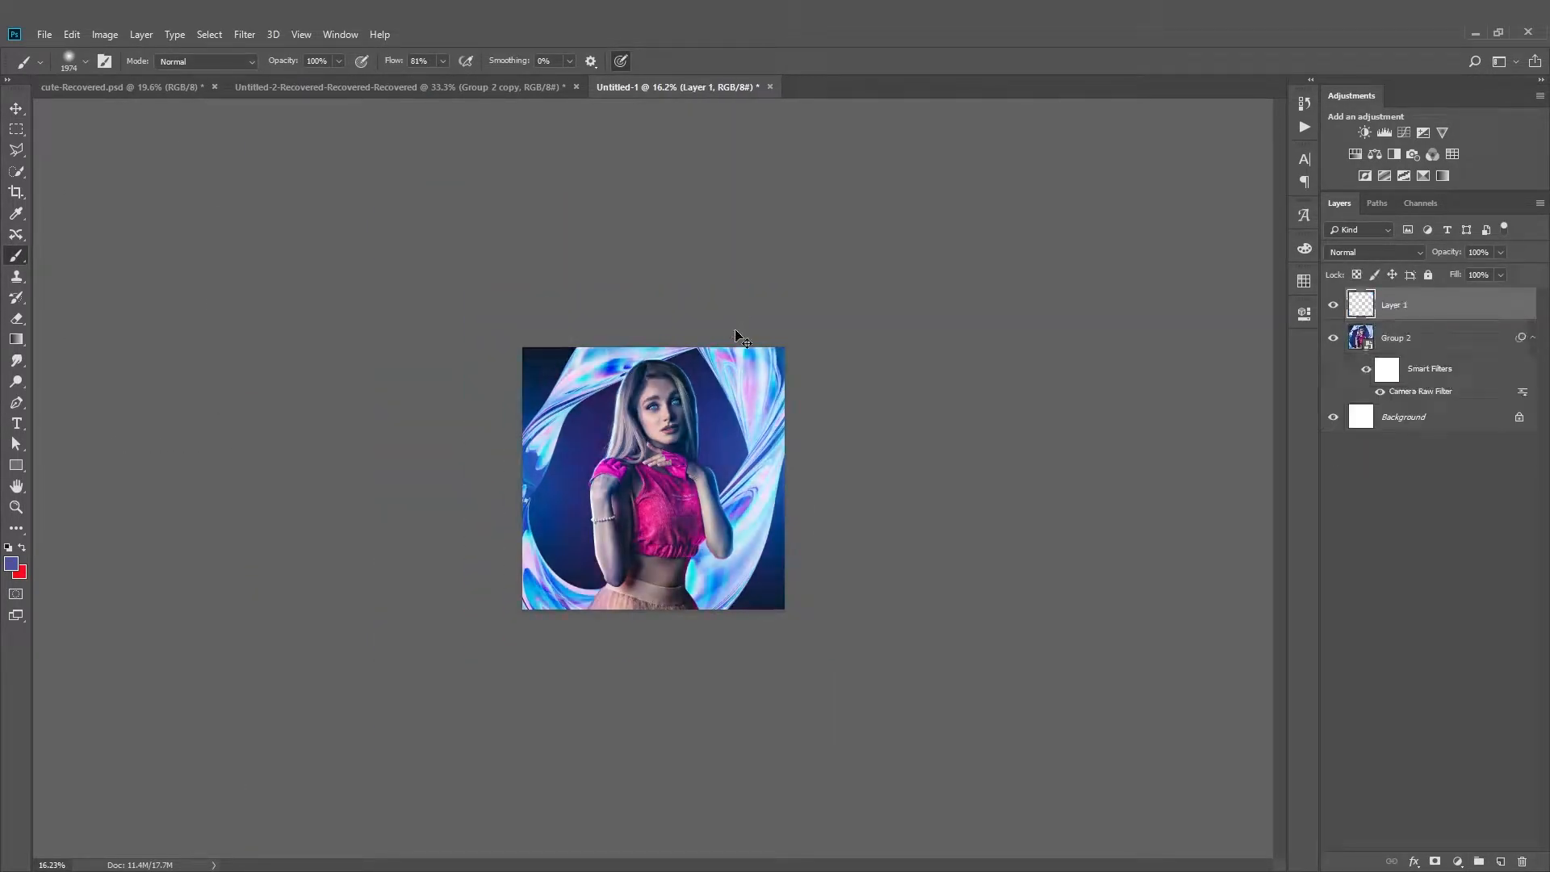
# Paint a soft lilac glow beside the hair in a colour sampled from the ribbon and set the layer's blend mode to Screen
pyautogui.scroll(12, 840, 286)
pyautogui.keyDown('alt'); pyautogui.click(502, 186); pyautogui.keyUp('alt')
pyautogui.moveTo(510, 206); pyautogui.dragTo(105, 297)
pyautogui.moveTo(669, 398); pyautogui.dragTo(416, 434)
pyautogui.moveTo(531, 474); pyautogui.dragTo(695, 474)
pyautogui.click(515, 468)
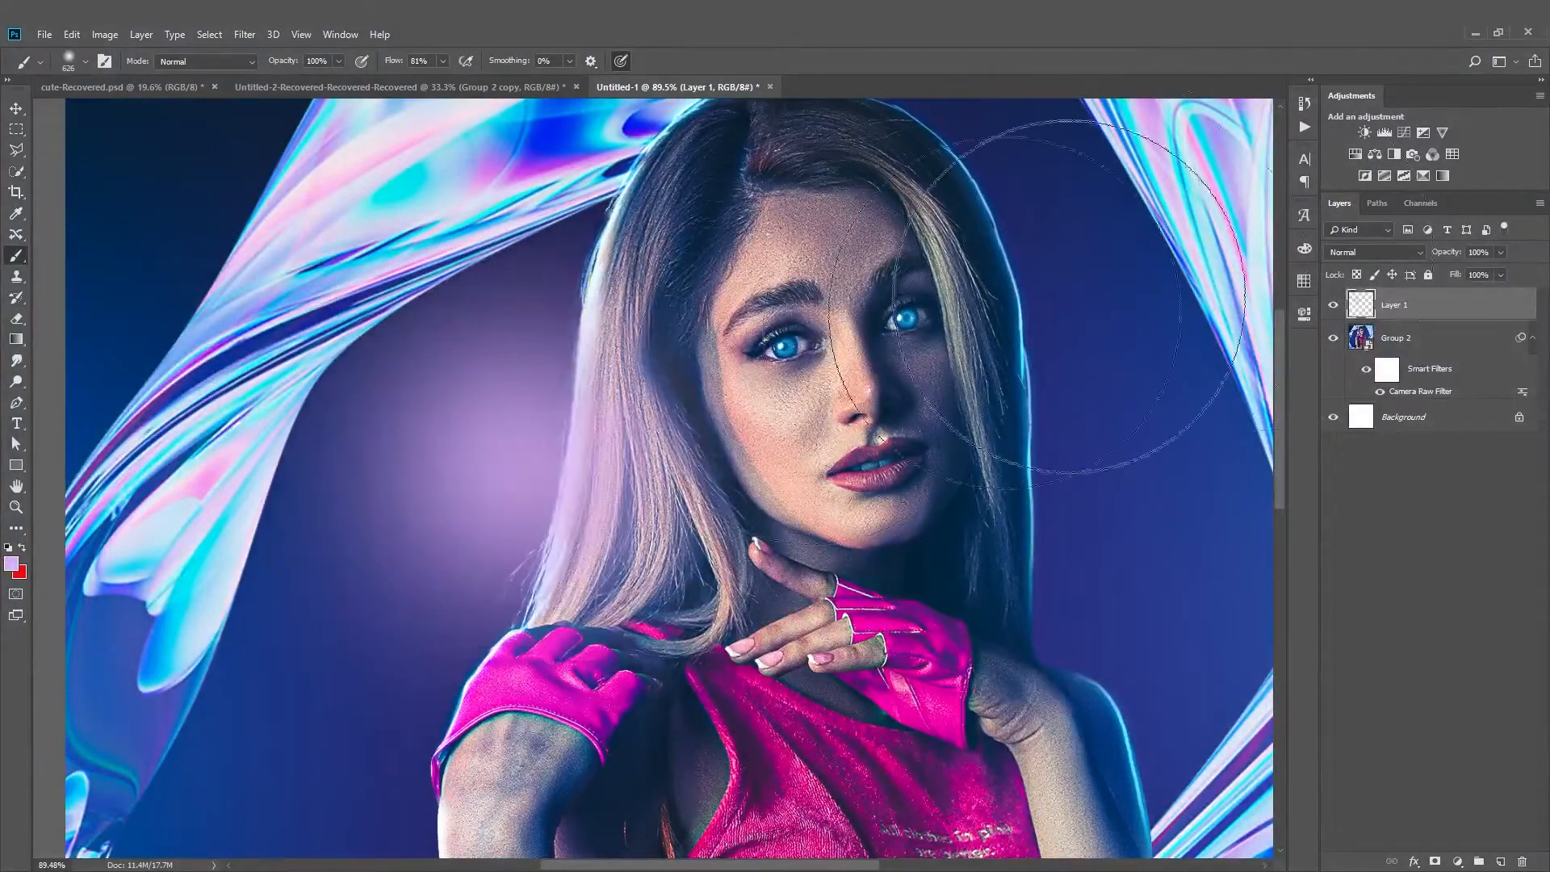
pyautogui.click(1397, 253)
pyautogui.click(1365, 385)
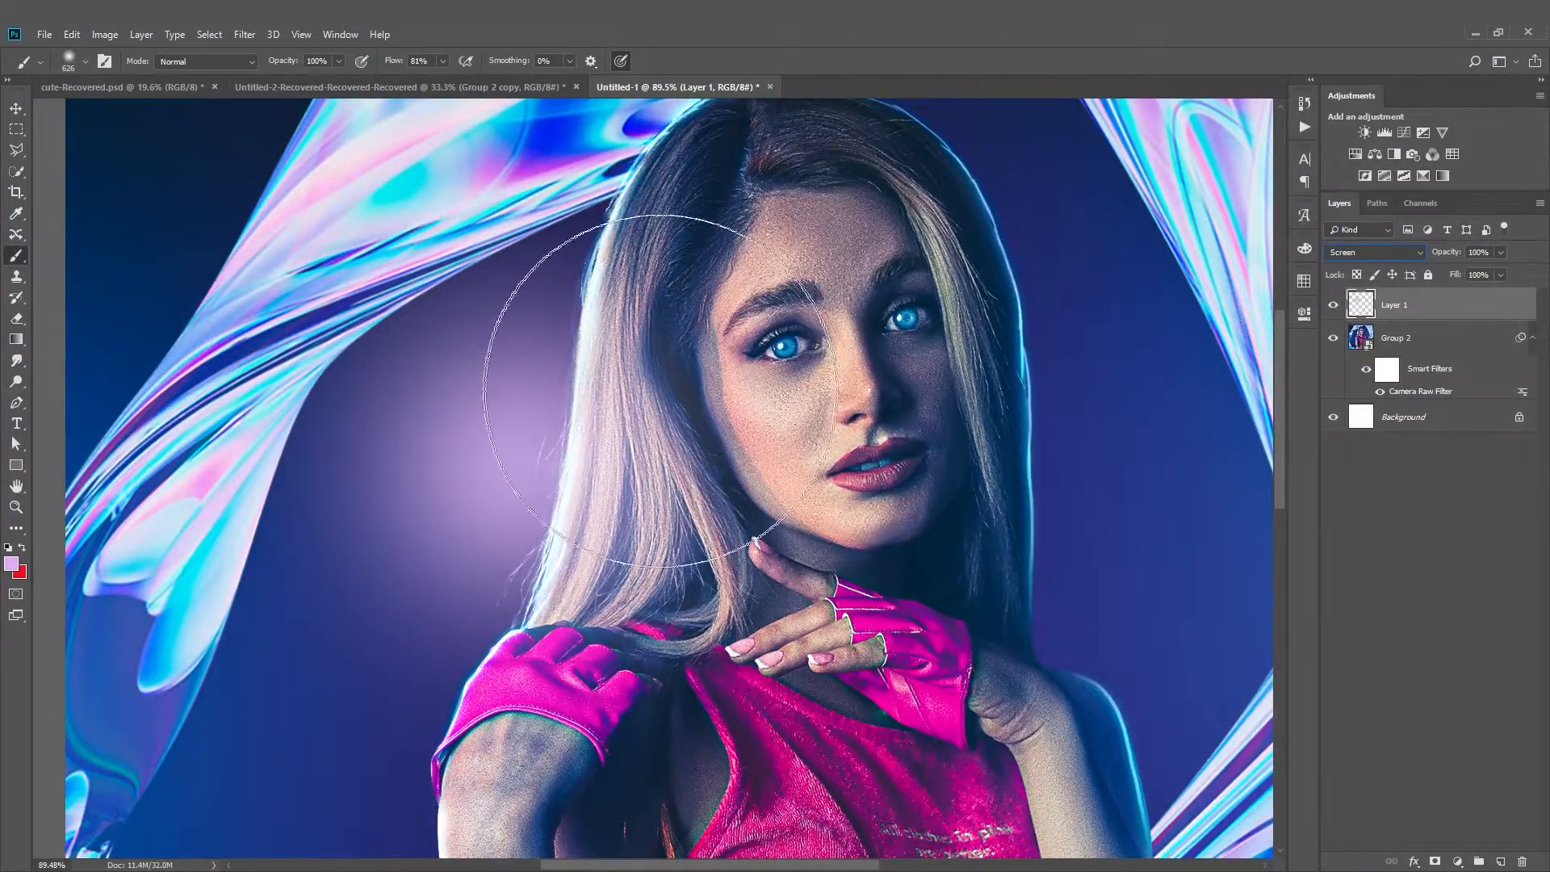
# Fade the lilac glow beside the hair with a very large soft eraser
pyautogui.click(16, 320)
pyautogui.scroll(-6, 522, 404)
pyautogui.moveTo(523, 405)
pyautogui.mouseDown()
pyautogui.moveTo(161, 388)
pyautogui.moveTo(431, 365)
pyautogui.mouseUp()
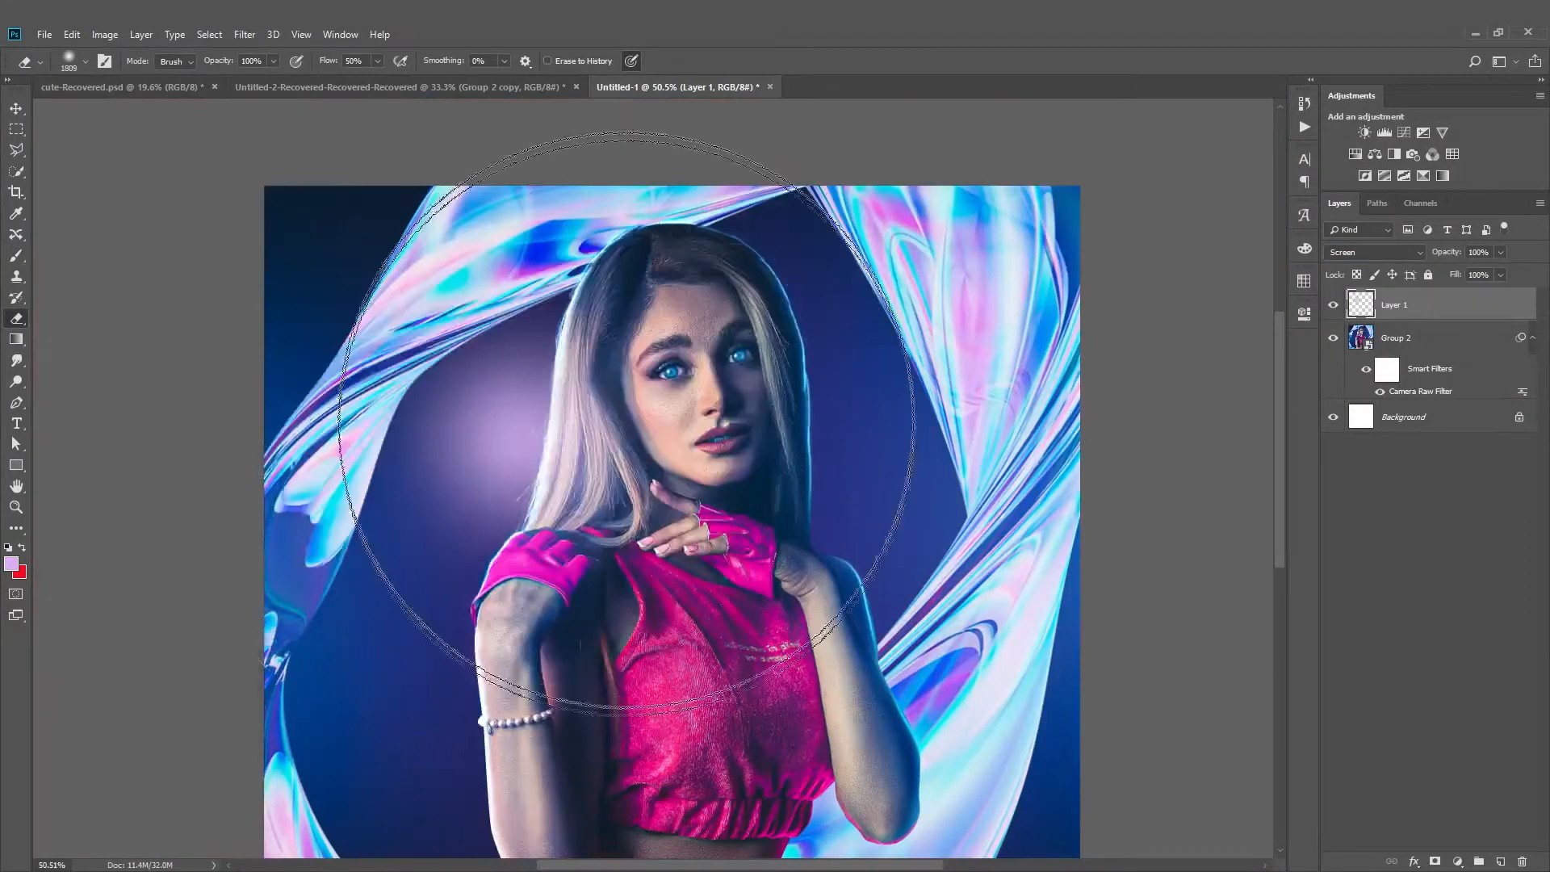
pyautogui.moveTo(629, 424); pyautogui.dragTo(663, 406)
# Undo the lilac glow beside the hair and brush a soft pale-blue glow over the ribbon near the image's right edge
pyautogui.click(16, 257)
pyautogui.moveTo(581, 685); pyautogui.dragTo(560, 682)
pyautogui.click(598, 656)
pyautogui.scroll(-4, 598, 655)
pyautogui.hotkey('ctrl', 'z')
pyautogui.click(767, 424)
pyautogui.hotkey('ctrl', 'z')
pyautogui.scroll(2, 760, 346)
pyautogui.scroll(-2, 897, 370)
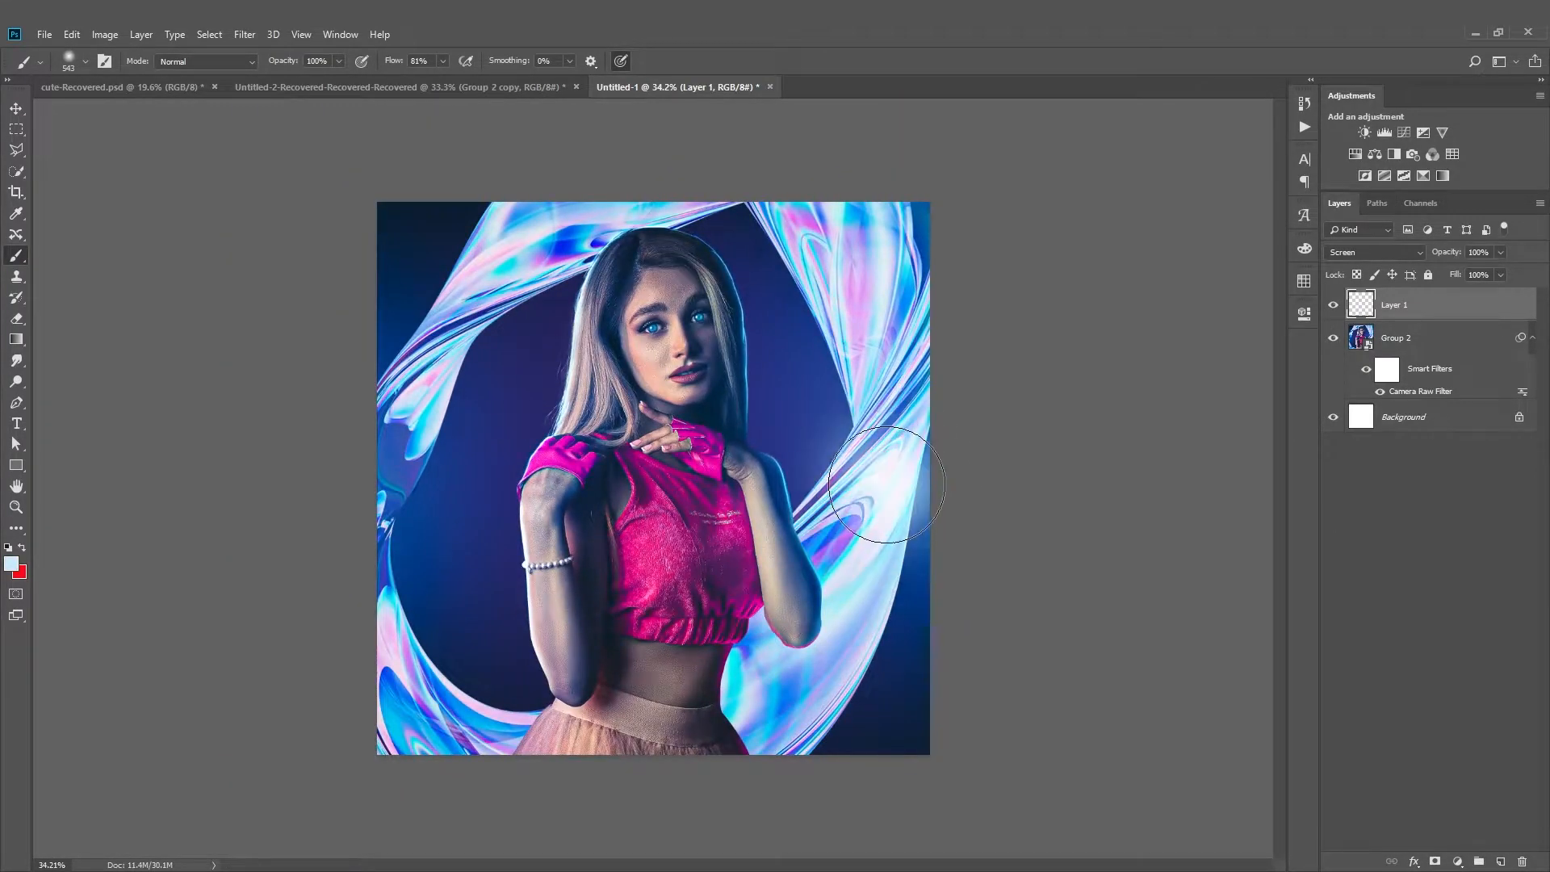
# Paint a soft pale glow in the image's upper-left corner and sample a bright blue from the ribbon's lower-left end
pyautogui.scroll(-1, 875, 448)
pyautogui.click(520, 278)
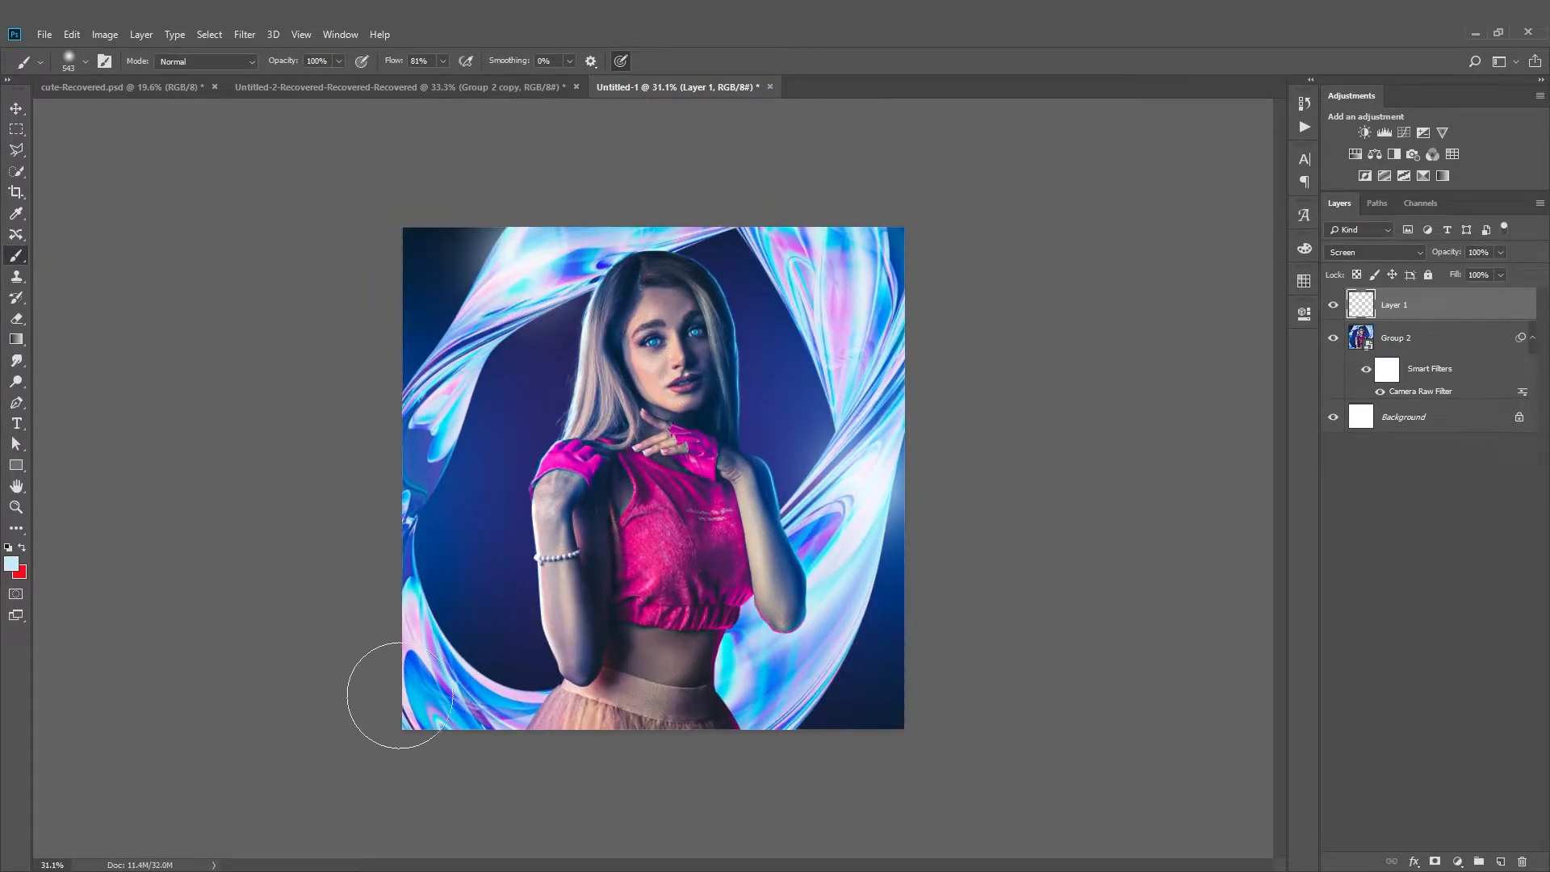
pyautogui.keyDown('alt'); pyautogui.click(424, 674); pyautogui.keyUp('alt')
pyautogui.scroll(-2, 601, 675)
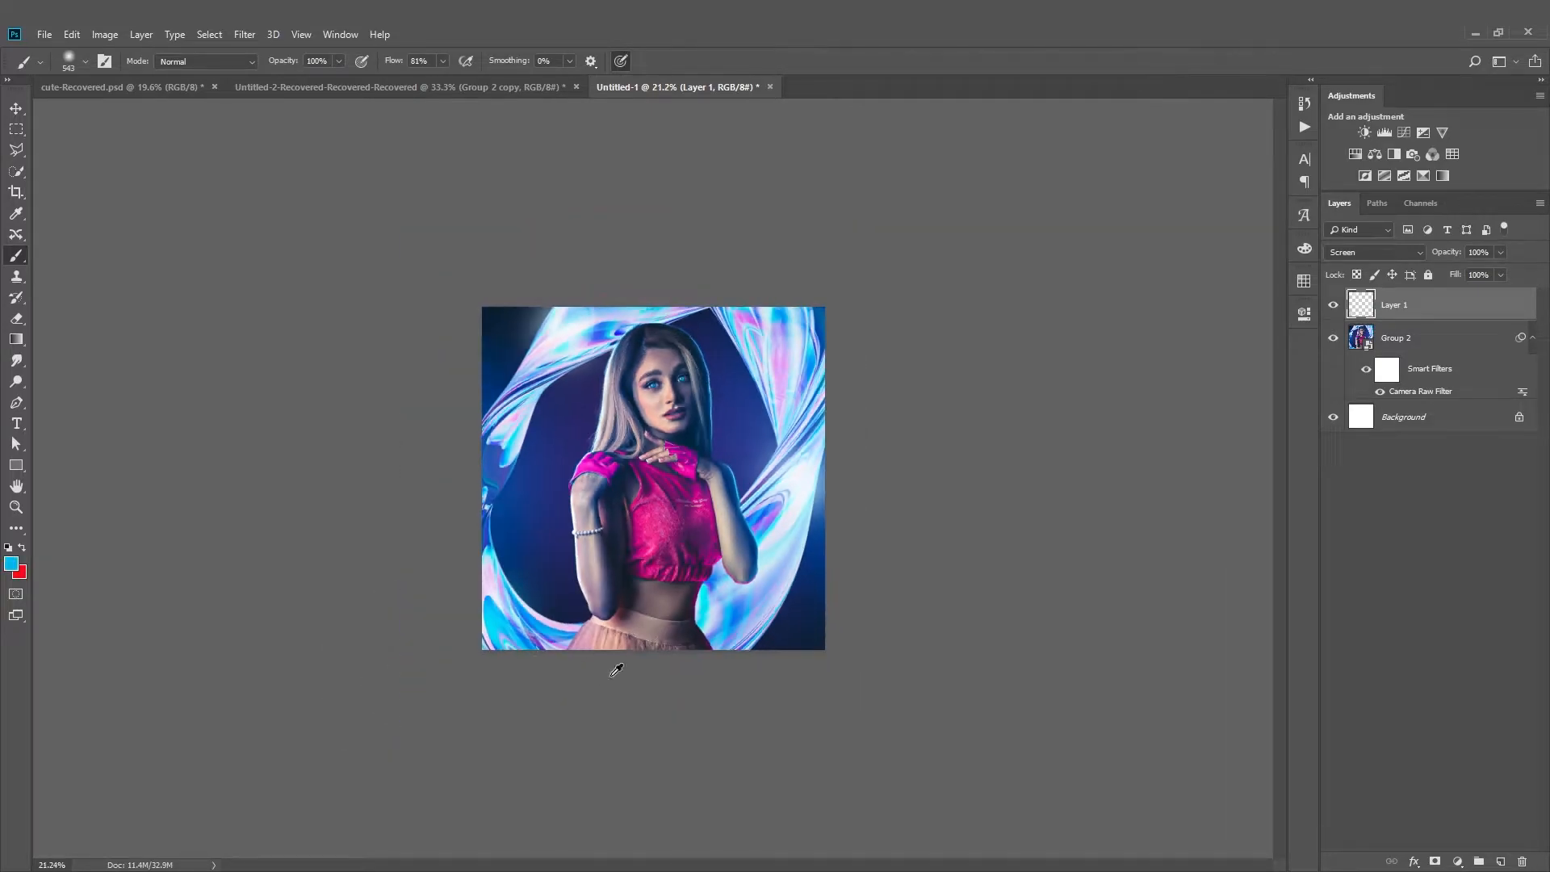
pyautogui.scroll(2, 749, 453)
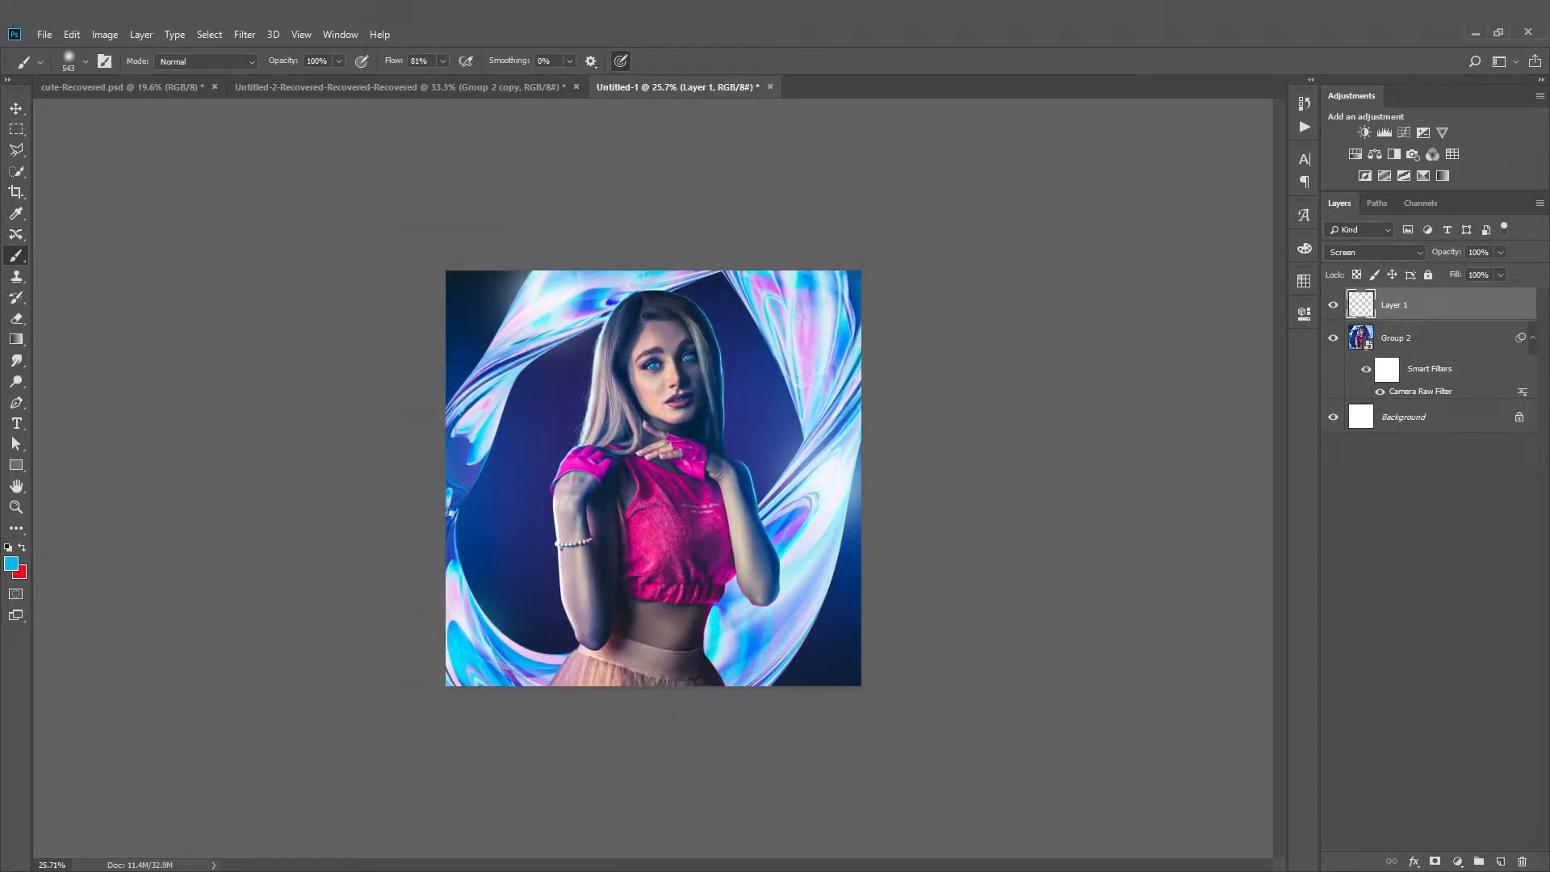
# Add a new layer with a blue Outer Glow effect and set its blend mode to Linear Dodge (Add)
pyautogui.click(1501, 862)
pyautogui.click(1414, 862)
pyautogui.click(1433, 830)
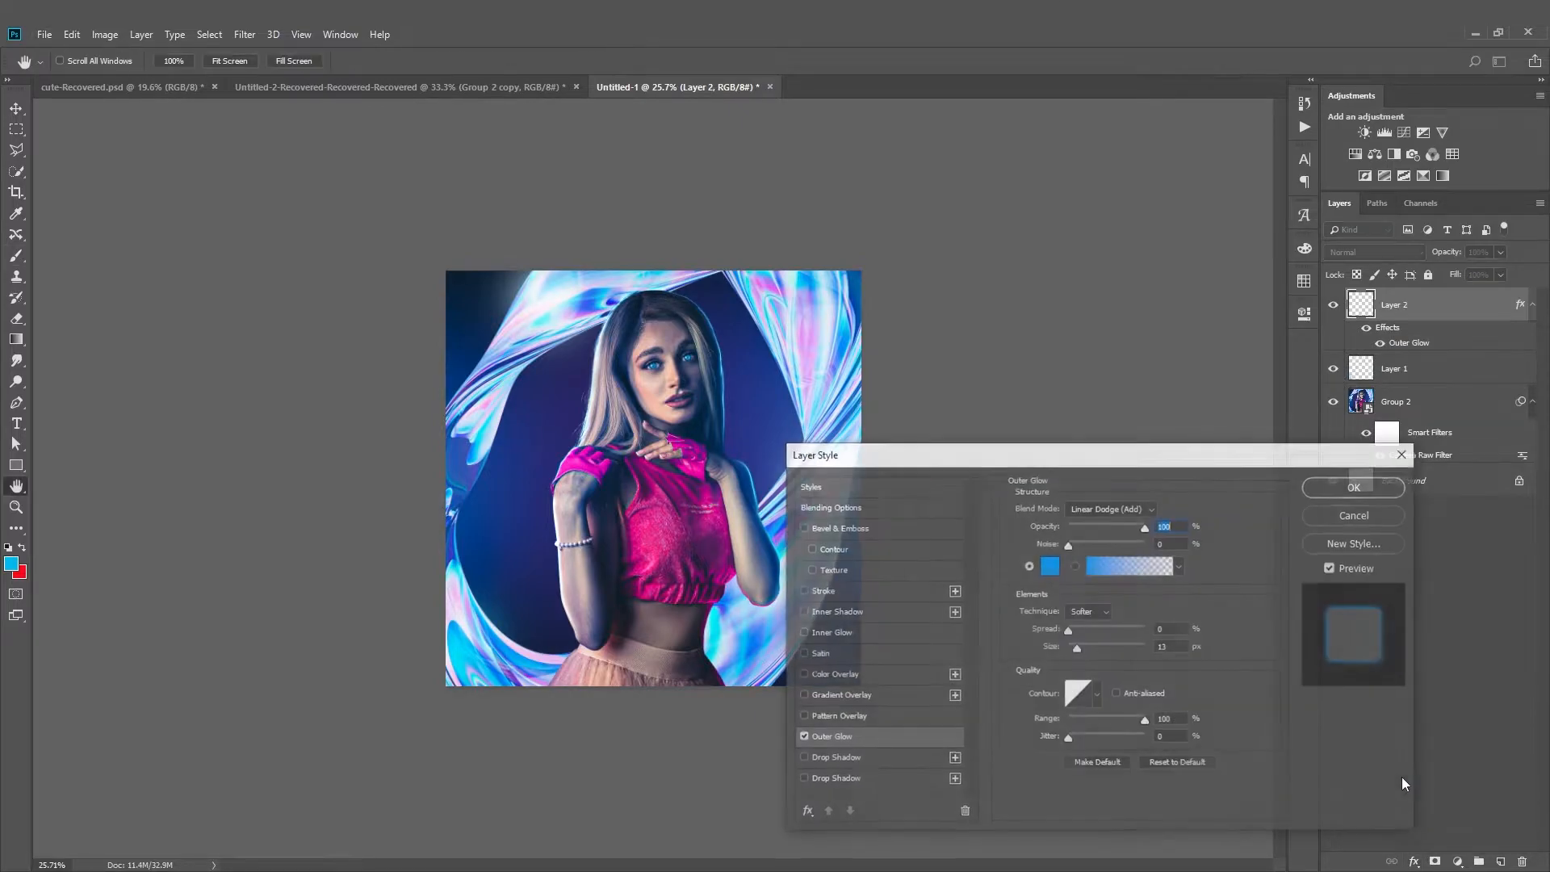
pyautogui.press('Return')
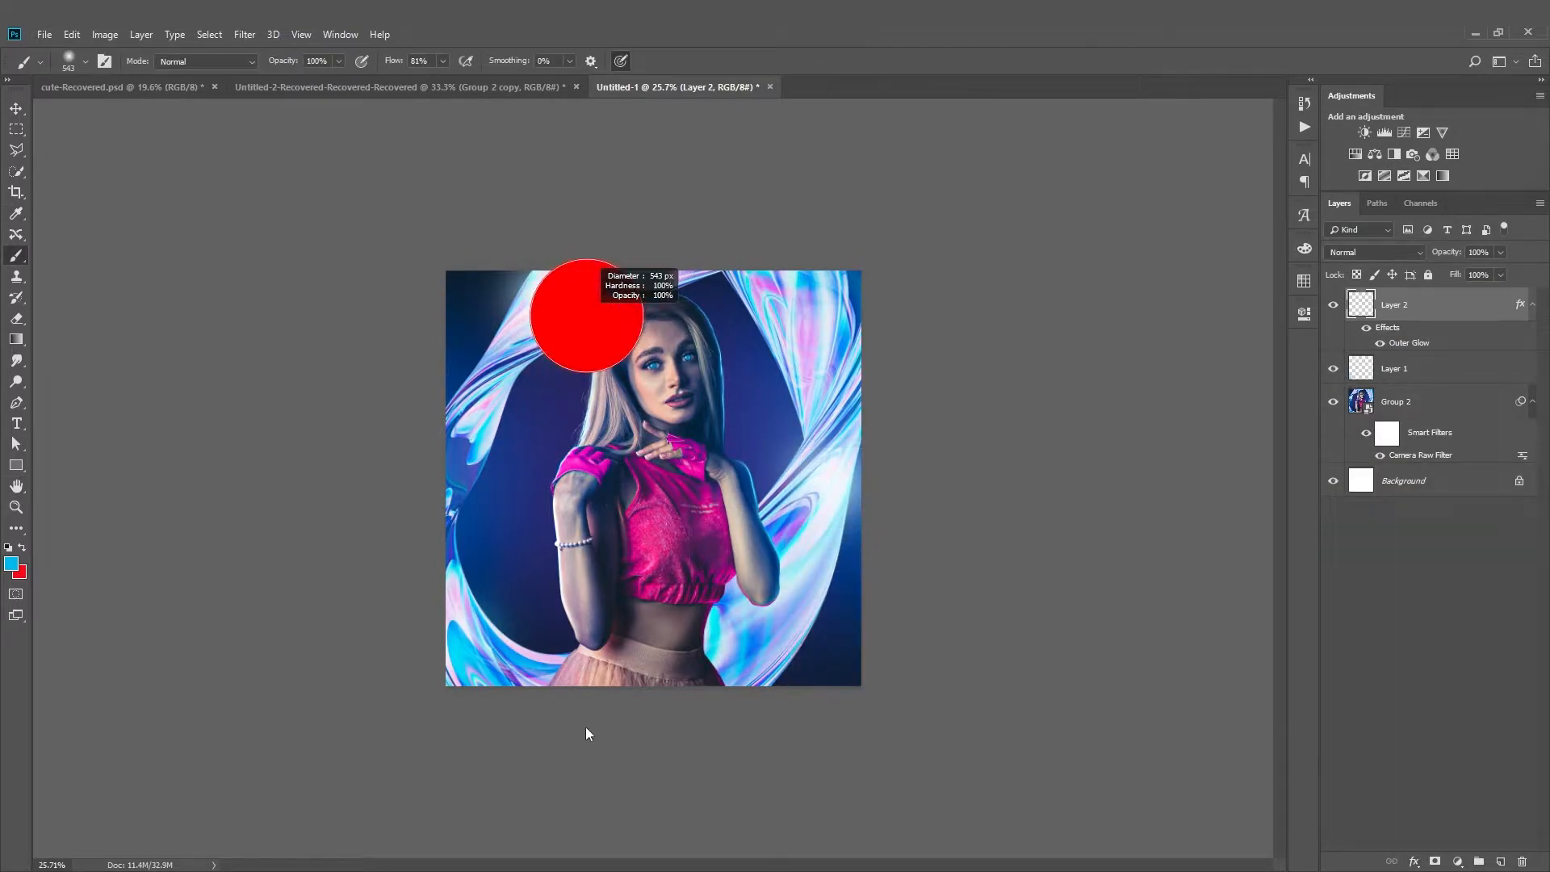
pyautogui.click(1375, 252)
pyautogui.click(1381, 413)
# Sample a near-white colour from the ribbon and try out freehand light lines with a 15 px hard brush
pyautogui.moveTo(520, 372)
pyautogui.mouseDown()
pyautogui.moveTo(540, 424)
pyautogui.moveTo(581, 409)
pyautogui.mouseUp()
pyautogui.hotkey('ctrl', 'z')
pyautogui.scroll(3, 581, 410)
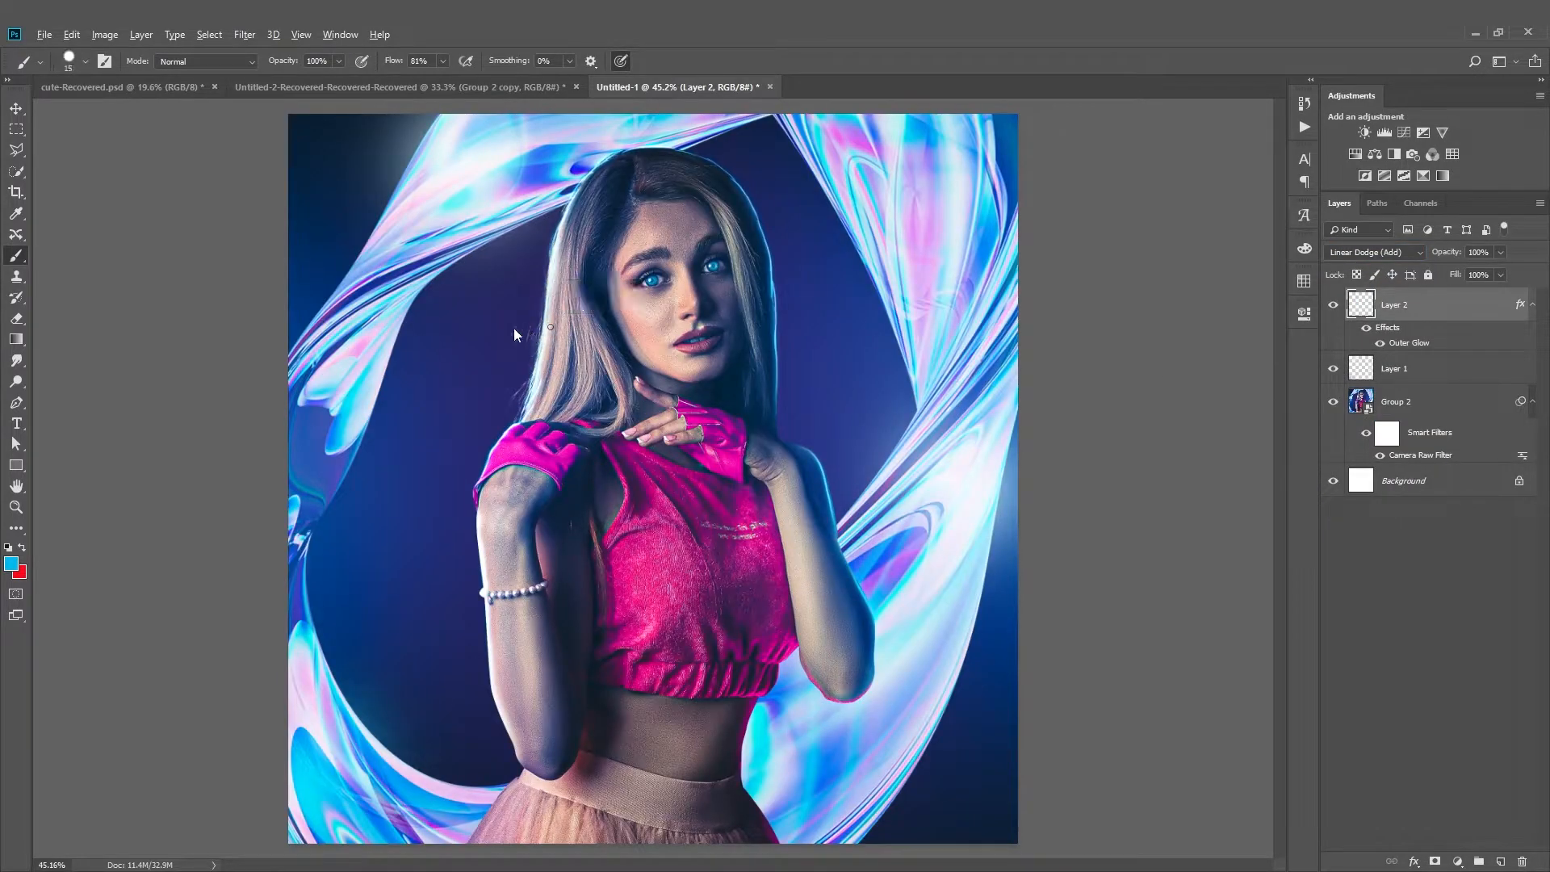
pyautogui.keyDown('alt'); pyautogui.click(443, 170); pyautogui.keyUp('alt')
pyautogui.moveTo(504, 184)
pyautogui.mouseDown()
pyautogui.moveTo(559, 303)
pyautogui.moveTo(533, 539)
pyautogui.mouseUp()
pyautogui.hotkey('ctrl', 'z')
# Try a freehand light line across the image with a 33 px brush
pyautogui.keyDown('alt'); pyautogui.rightClick(479, 533); pyautogui.keyUp('alt')
pyautogui.scroll(-2, 481, 540)
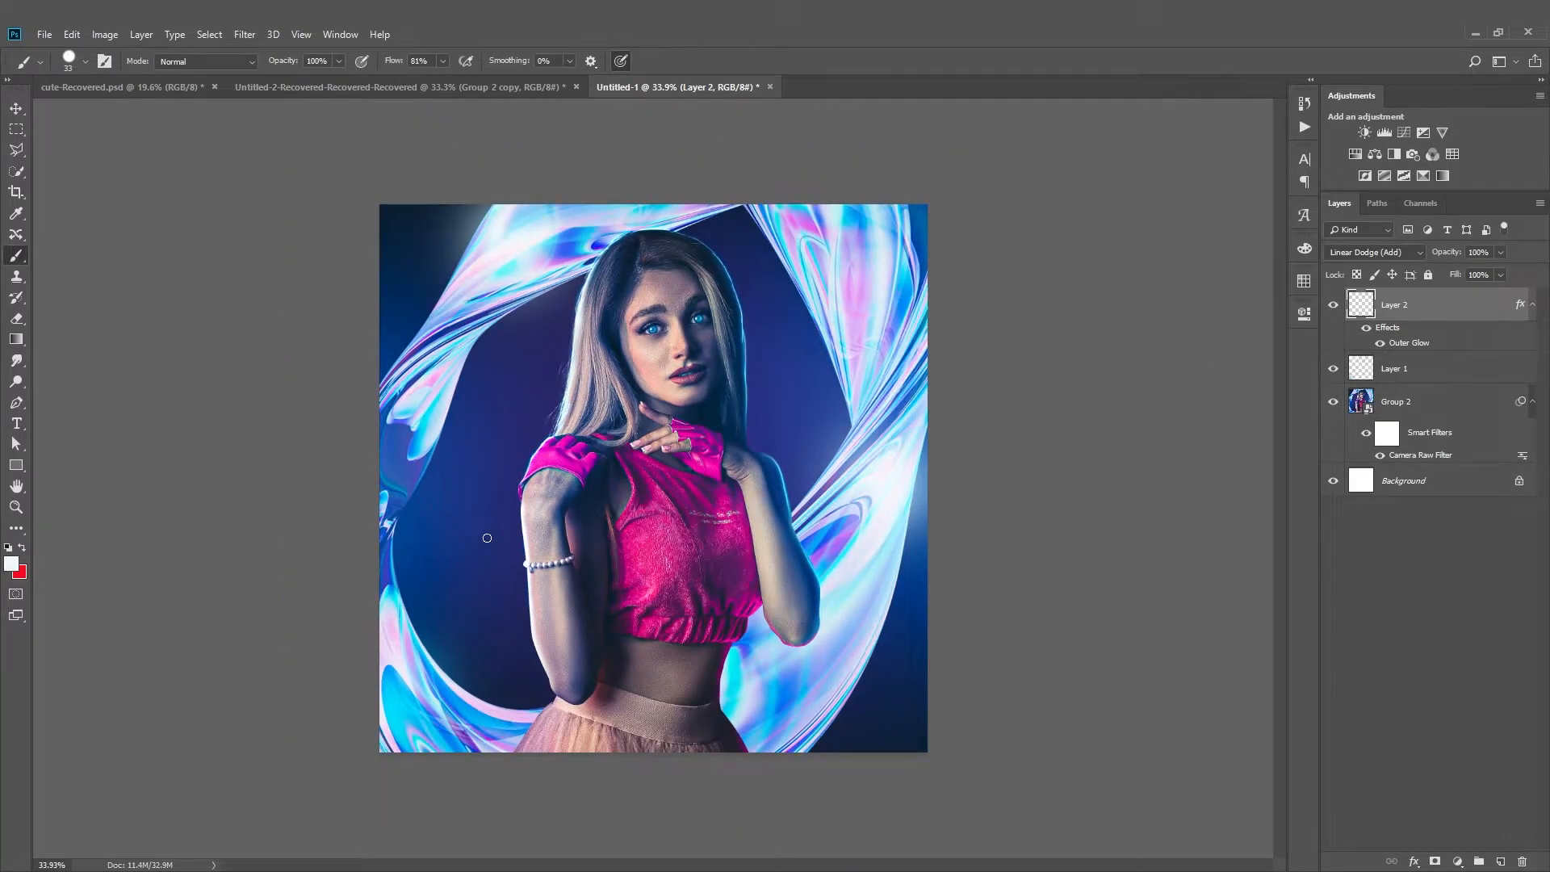
pyautogui.moveTo(440, 245)
pyautogui.mouseDown()
pyautogui.moveTo(592, 194)
pyautogui.moveTo(478, 355)
pyautogui.moveTo(768, 329)
pyautogui.moveTo(703, 529)
pyautogui.moveTo(920, 549)
pyautogui.mouseUp()
pyautogui.hotkey('ctrl', 'z')
# Reduce the hard brush to 15 px and paint a winding glowing line from the upper-left corner across the body to the lower-right edge
pyautogui.keyDown('alt'); pyautogui.rightClick(620, 384); pyautogui.keyUp('alt')
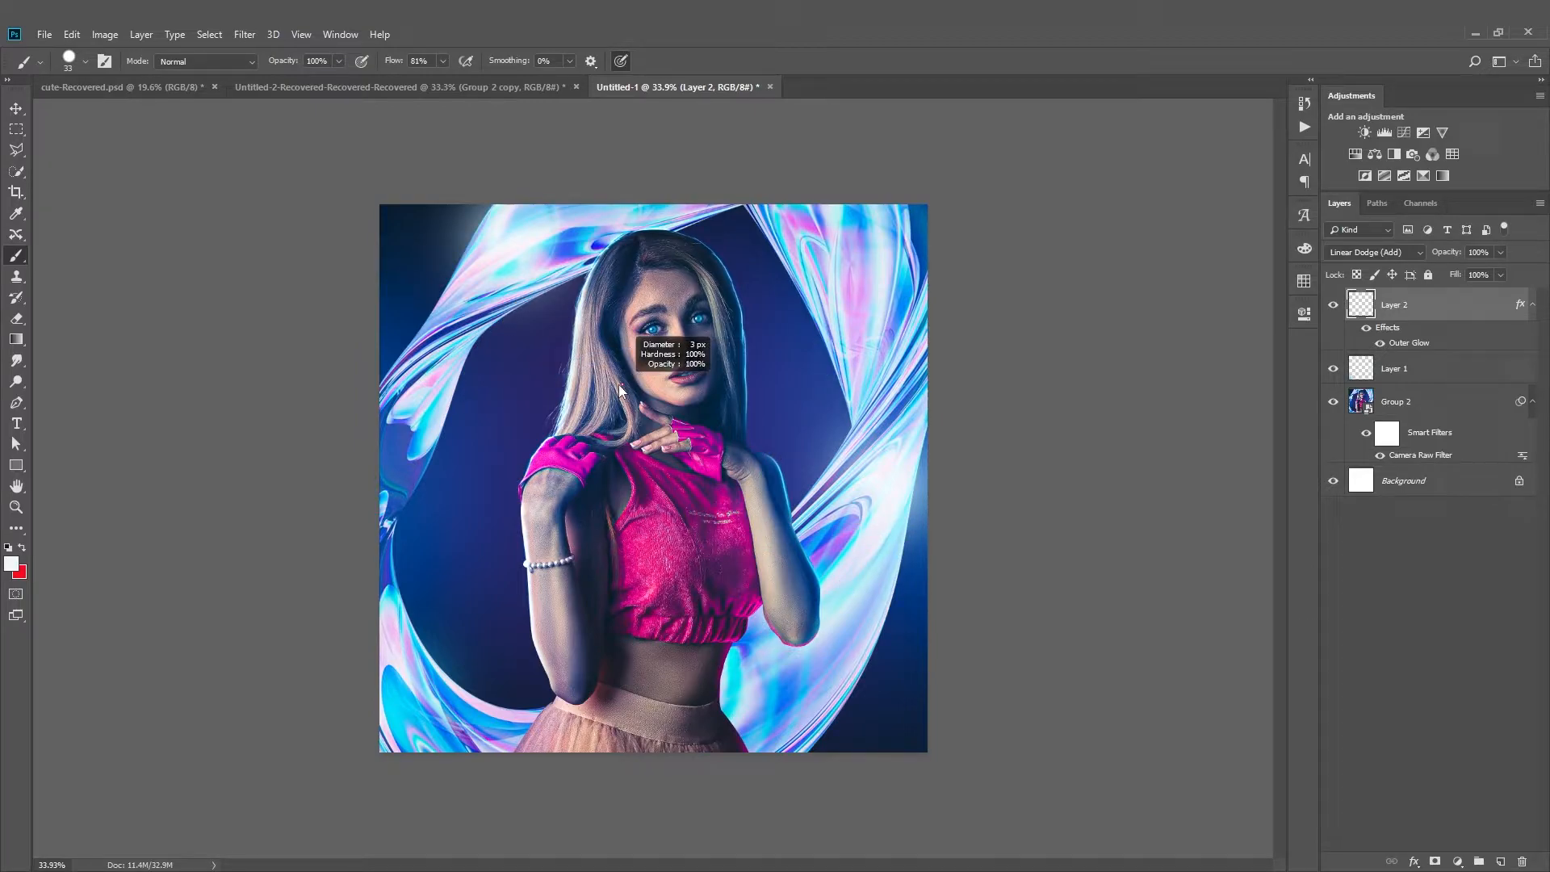
pyautogui.moveTo(621, 385); pyautogui.dragTo(620, 380)
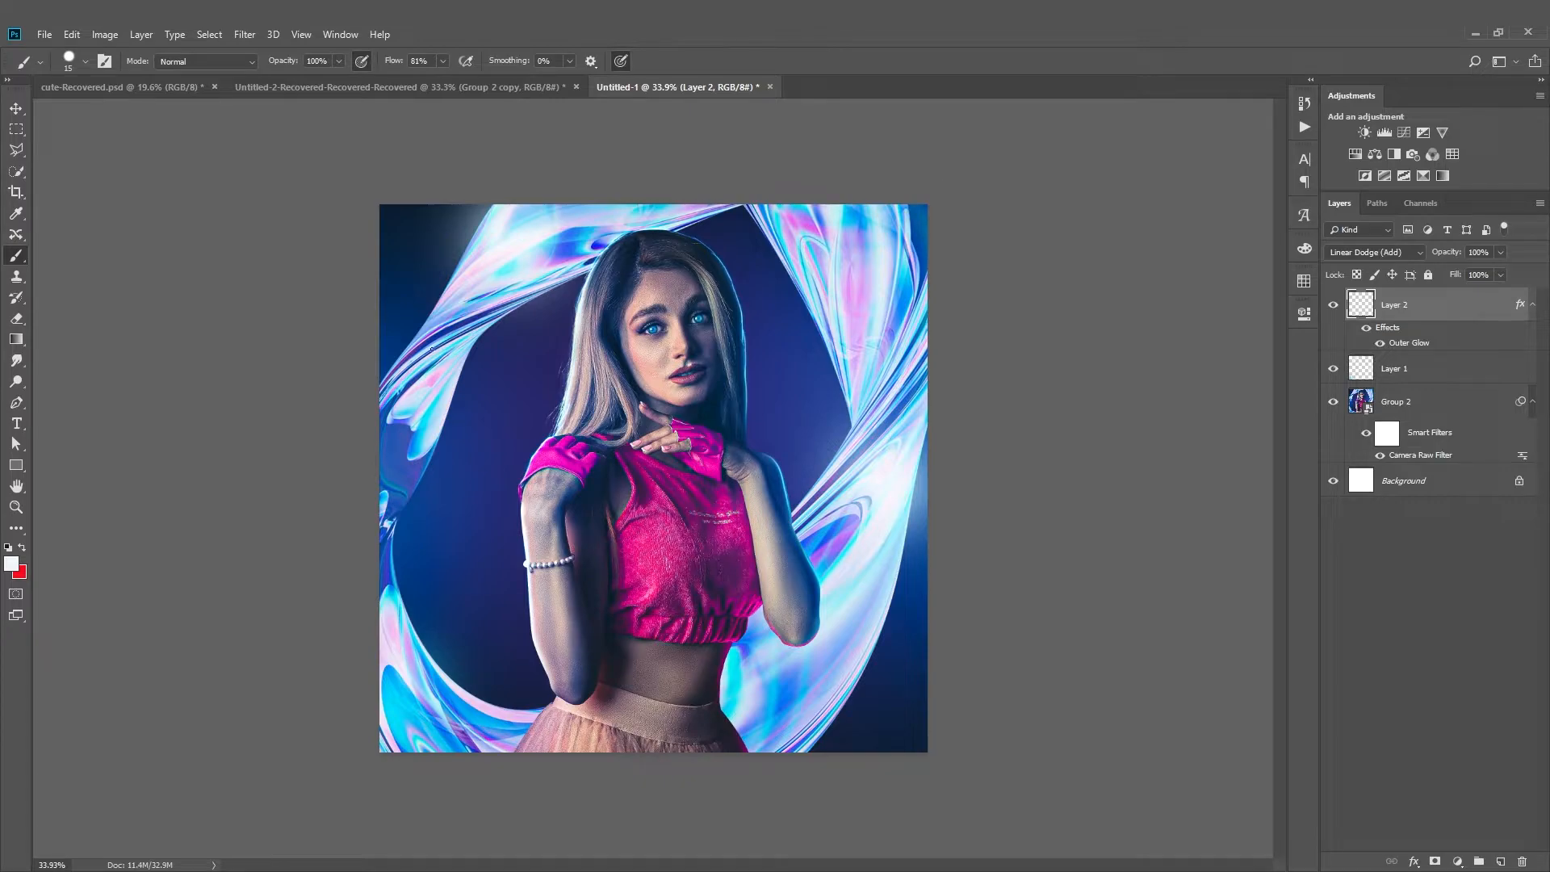
pyautogui.moveTo(467, 257)
pyautogui.mouseDown()
pyautogui.moveTo(466, 365)
pyautogui.moveTo(566, 376)
pyautogui.moveTo(674, 416)
pyautogui.moveTo(673, 489)
pyautogui.mouseUp()
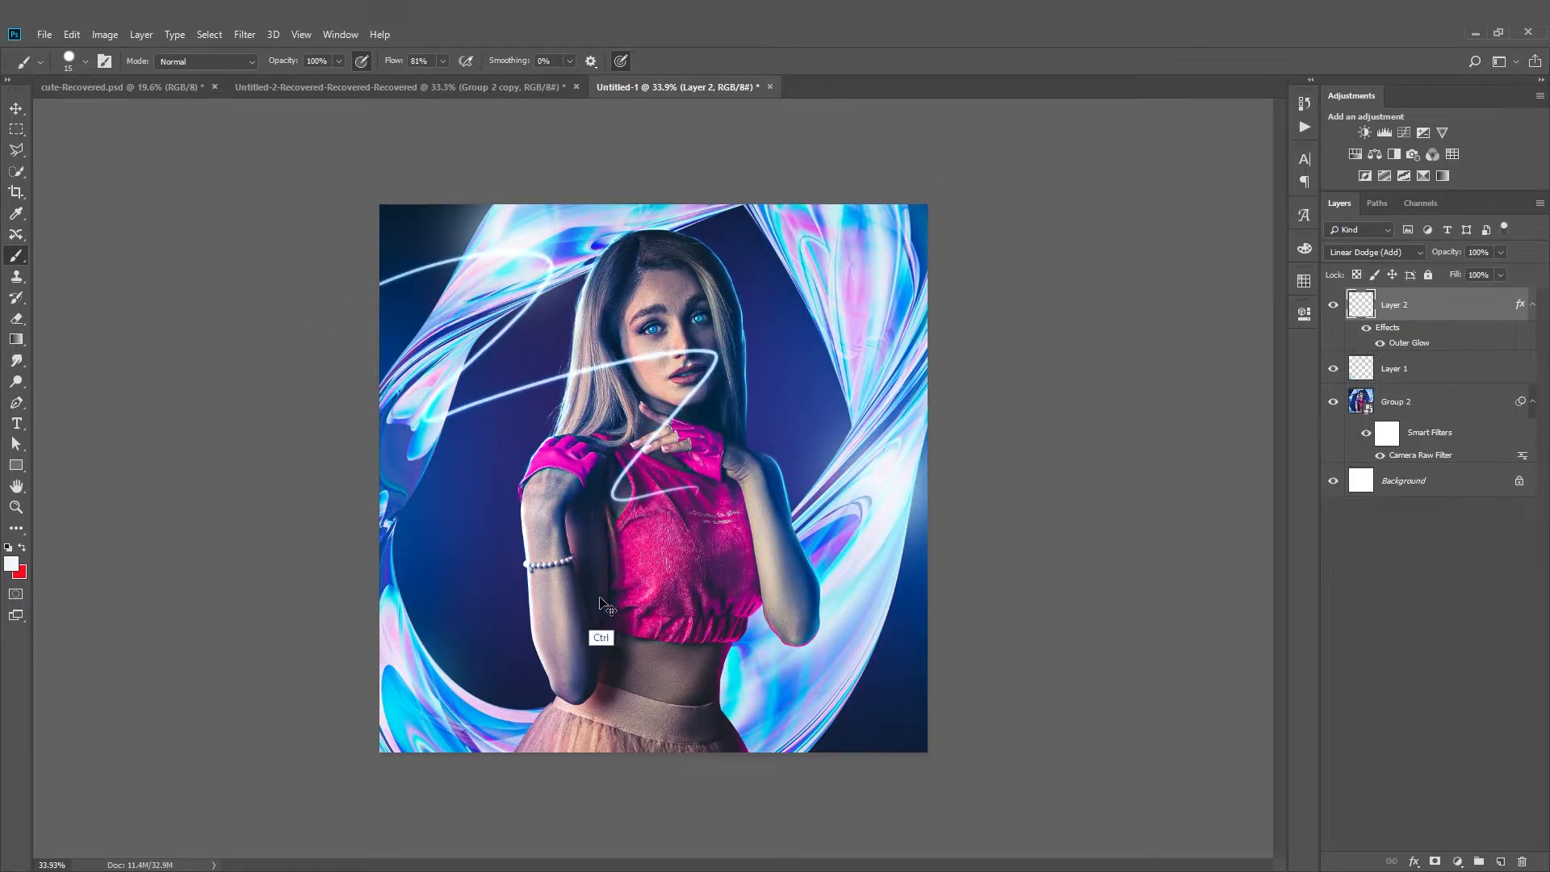
pyautogui.hotkey('ctrl', 'z')
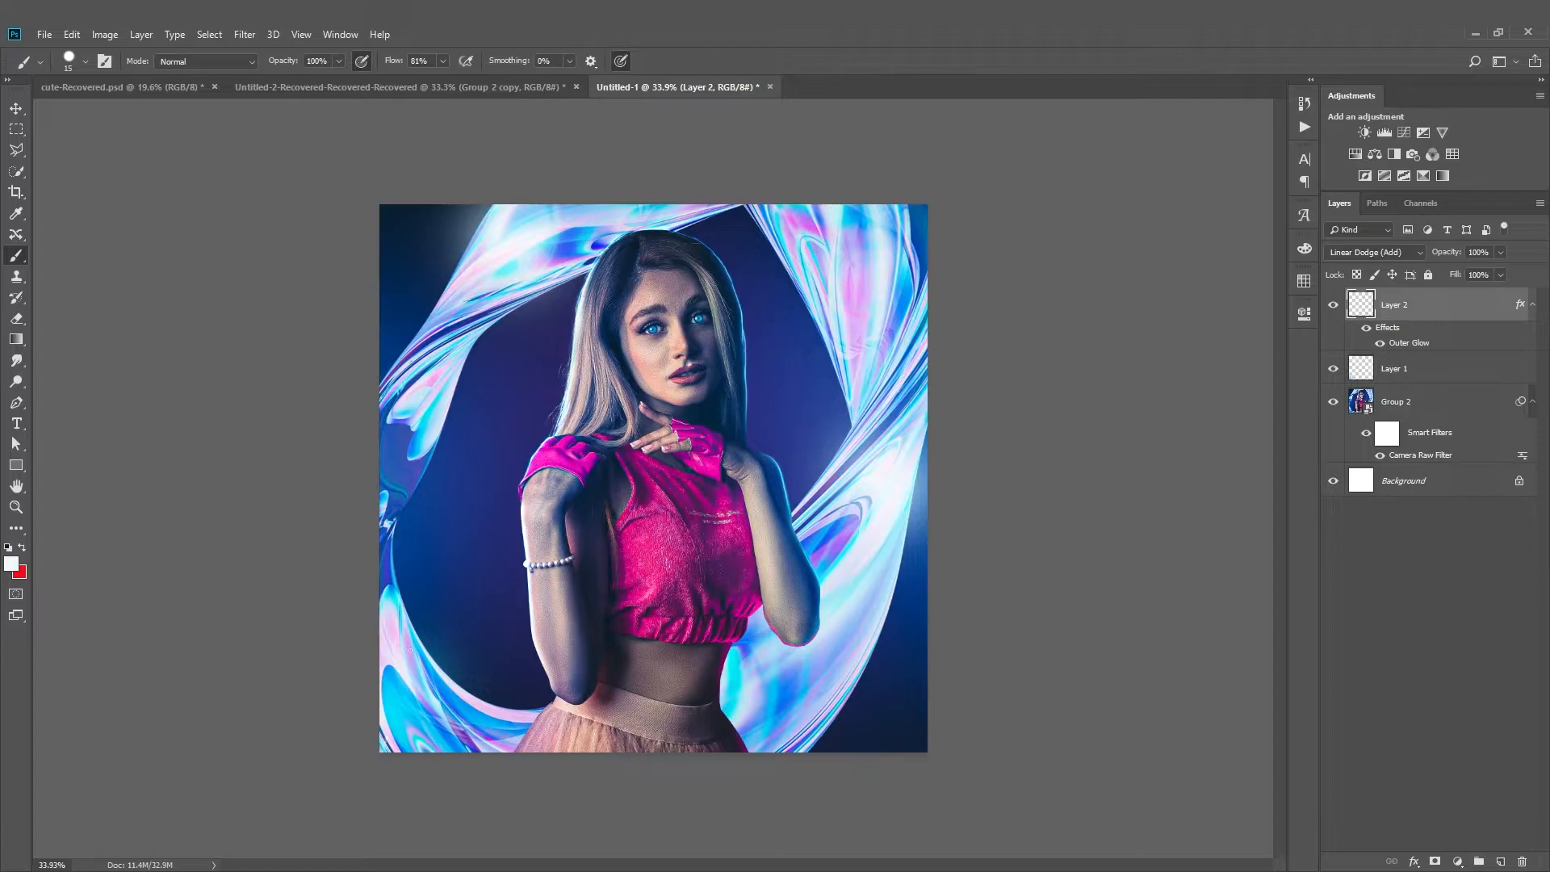
pyautogui.hotkey('ctrl', 'z')
pyautogui.moveTo(513, 550)
pyautogui.mouseDown()
pyautogui.moveTo(766, 401)
pyautogui.moveTo(839, 419)
pyautogui.mouseUp()
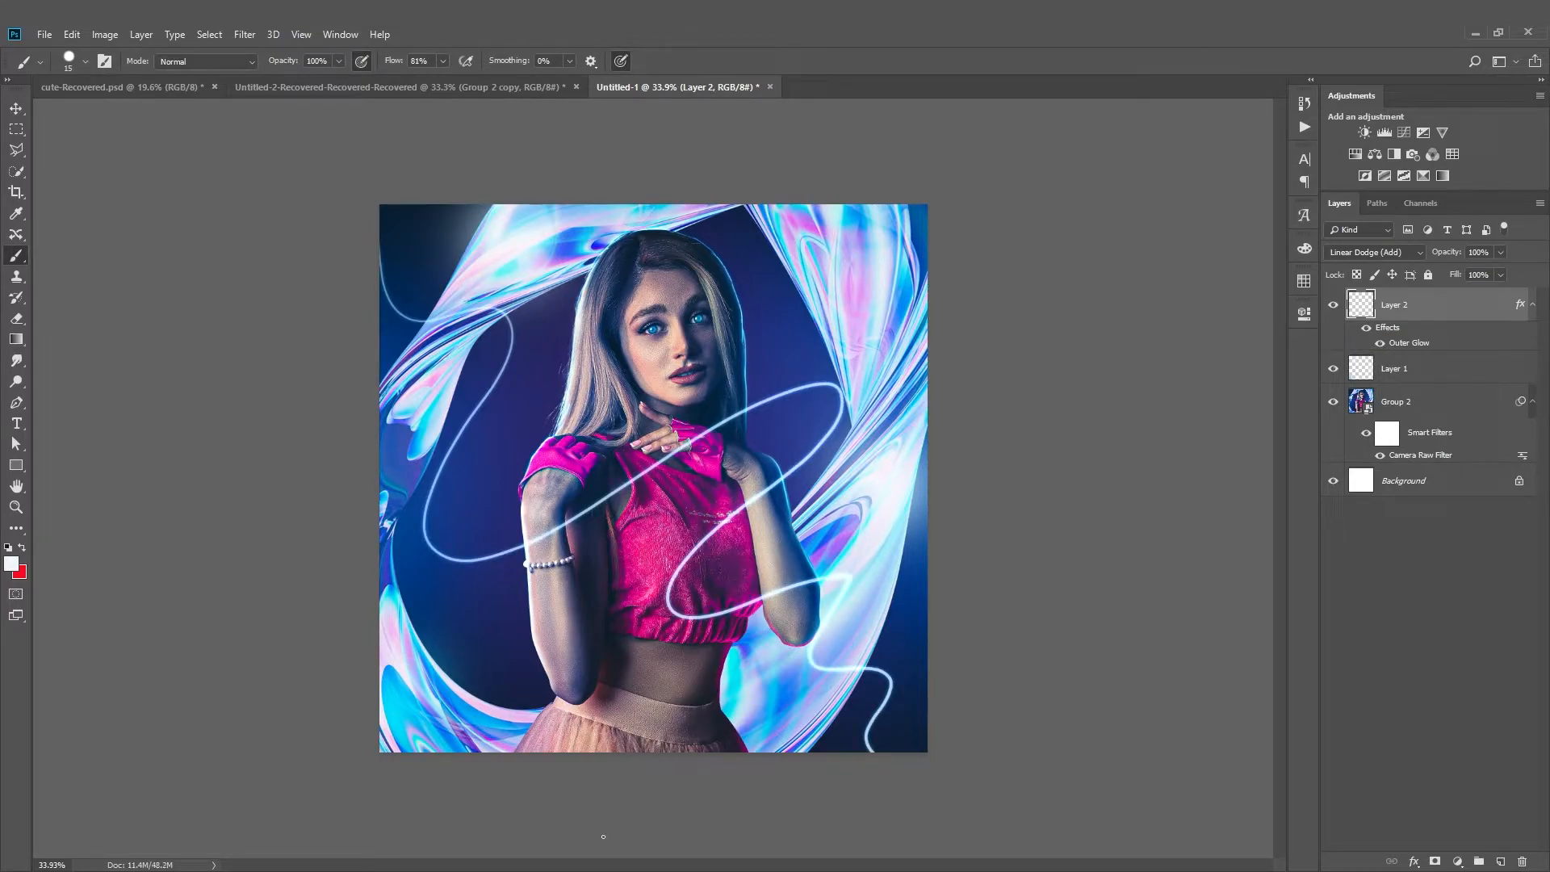
# Erase the glowing line over the raised arm, fingers and hair with a smaller soft eraser so it passes behind the woman there
pyautogui.click(16, 322)
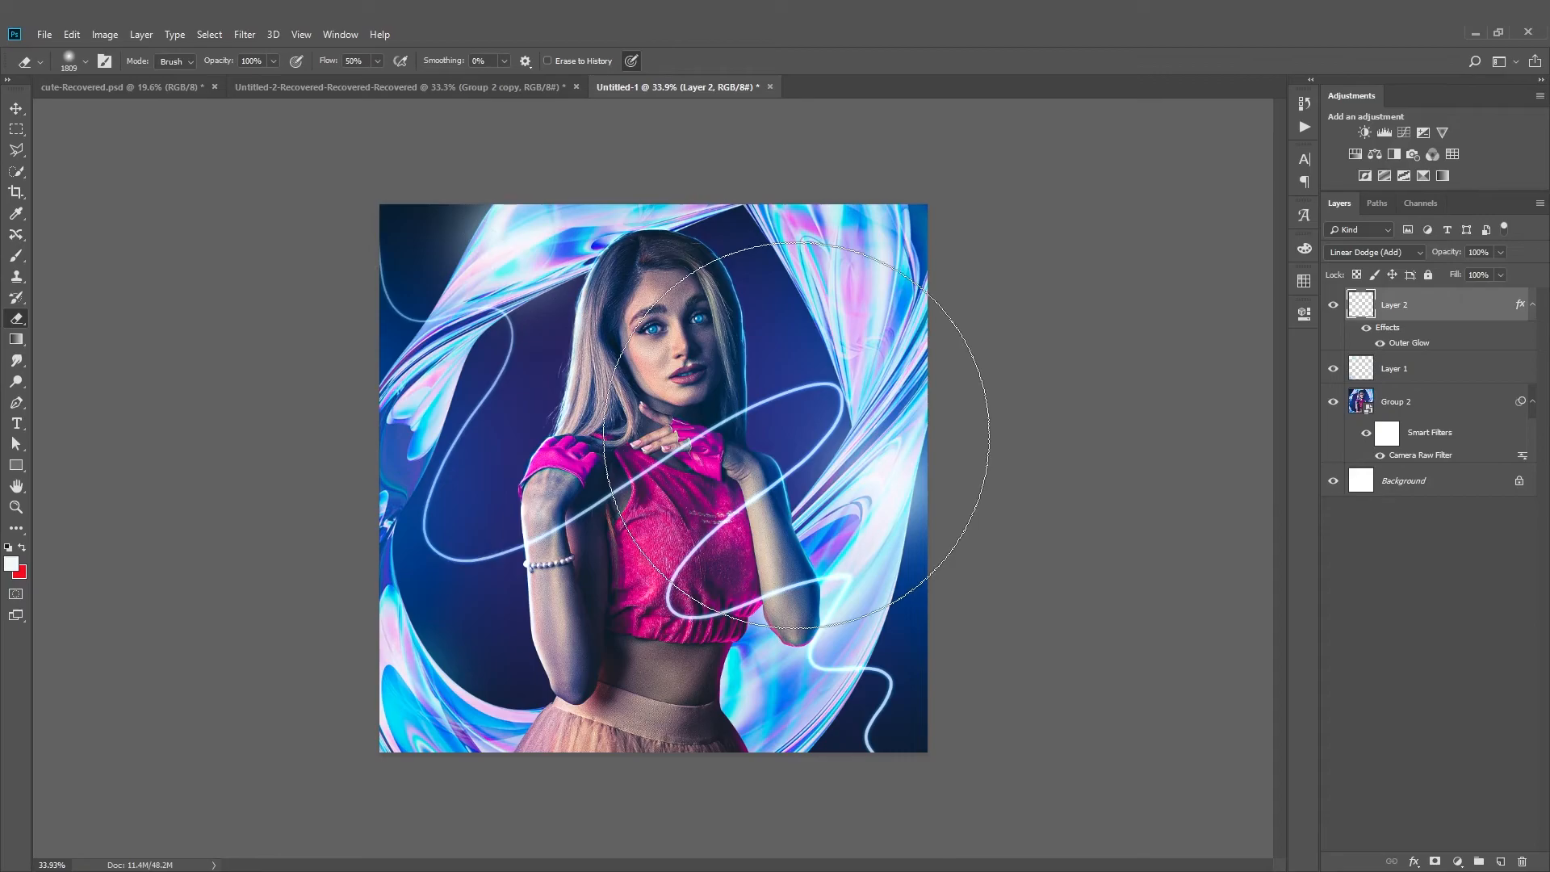
pyautogui.scroll(7, 439, 567)
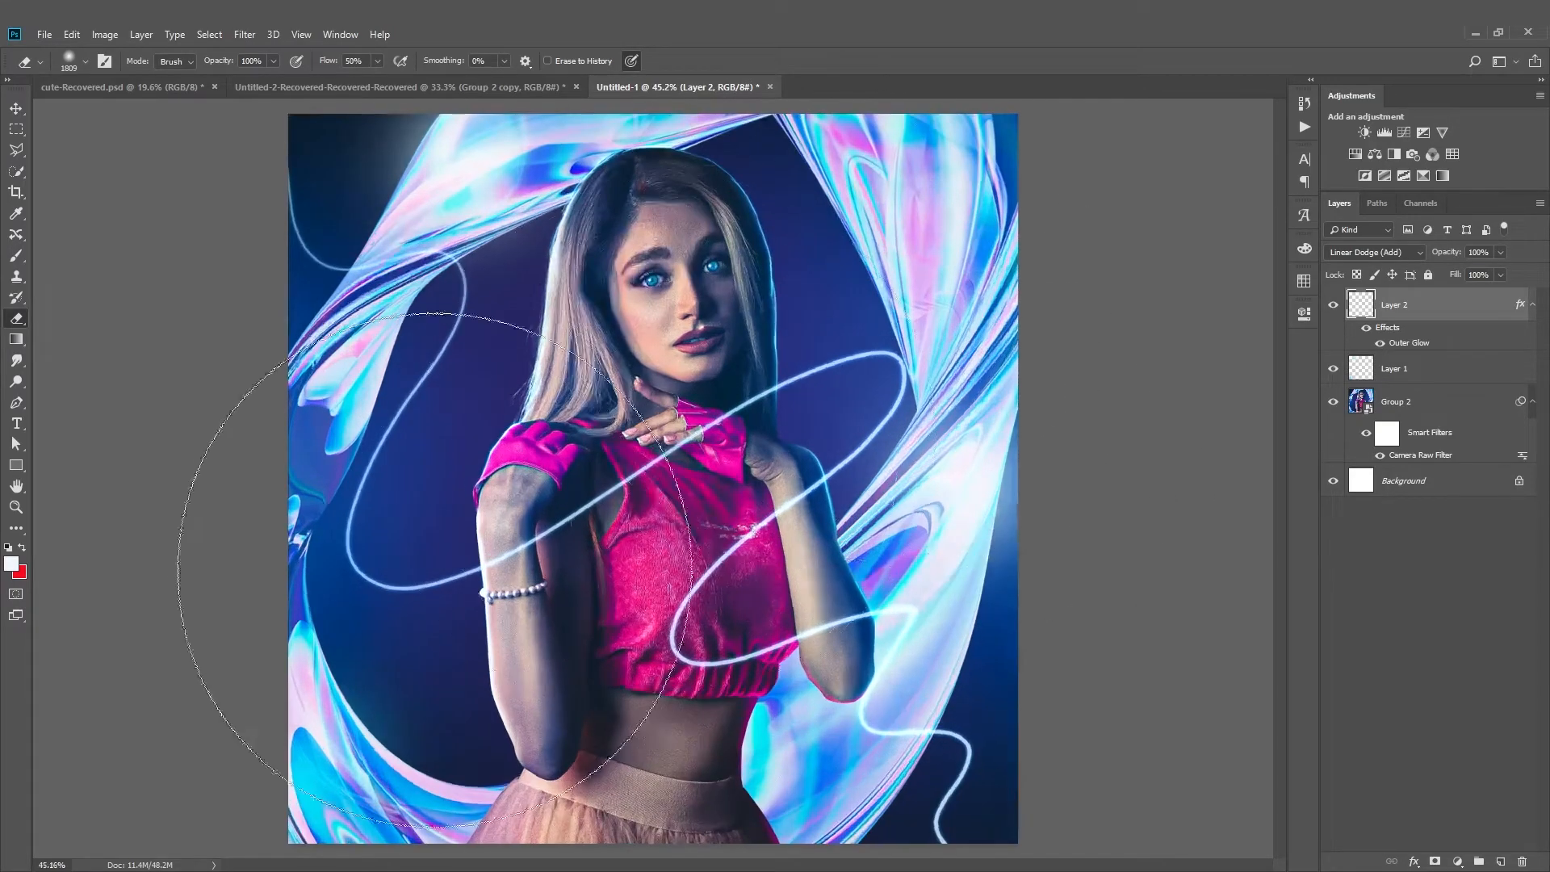
pyautogui.press('[')
pyautogui.press('[')
pyautogui.press('[')
pyautogui.press('[')
pyautogui.press('[')
pyautogui.press('[')
pyautogui.press('[')
pyautogui.press('[')
pyautogui.press('[')
pyautogui.press('[')
pyautogui.keyDown('alt'); pyautogui.rightClick(659, 526); pyautogui.keyUp('alt')
pyautogui.moveTo(625, 543)
pyautogui.mouseDown()
pyautogui.moveTo(595, 515)
pyautogui.moveTo(840, 347)
pyautogui.moveTo(881, 290)
pyautogui.moveTo(871, 311)
pyautogui.mouseUp()
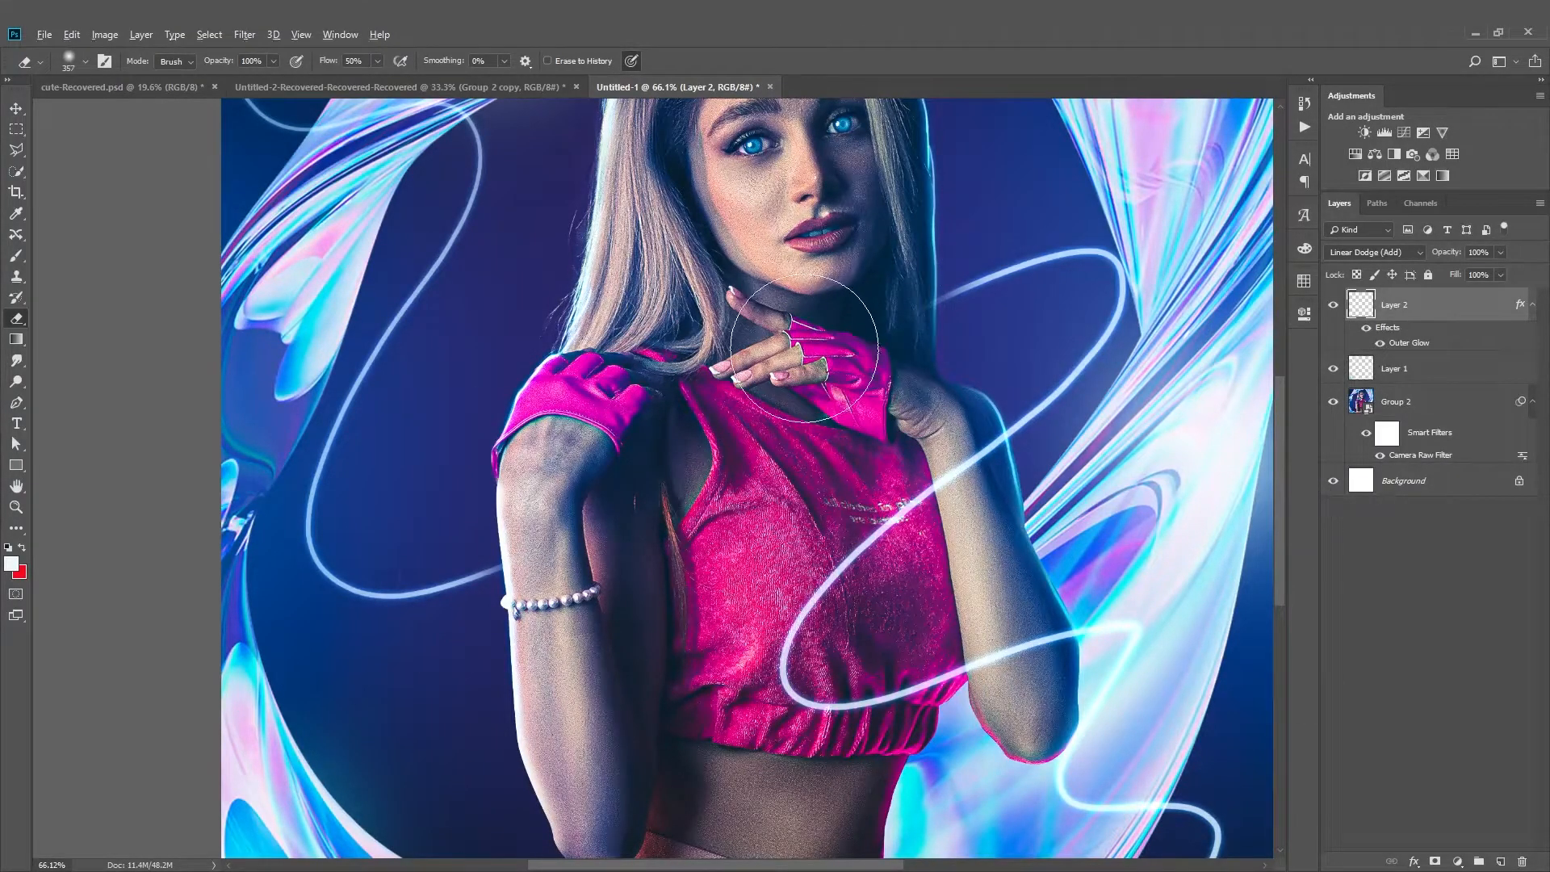
# Compare the composite with and without the glowing line layer, close up and at full view
pyautogui.scroll(-10, 805, 488)
pyautogui.scroll(-1, 806, 488)
pyautogui.scroll(6, 806, 489)
pyautogui.scroll(-4, 806, 489)
pyautogui.click(1332, 303)
pyautogui.click(1332, 302)
pyautogui.scroll(2, 840, 485)
pyautogui.scroll(-3, 845, 480)
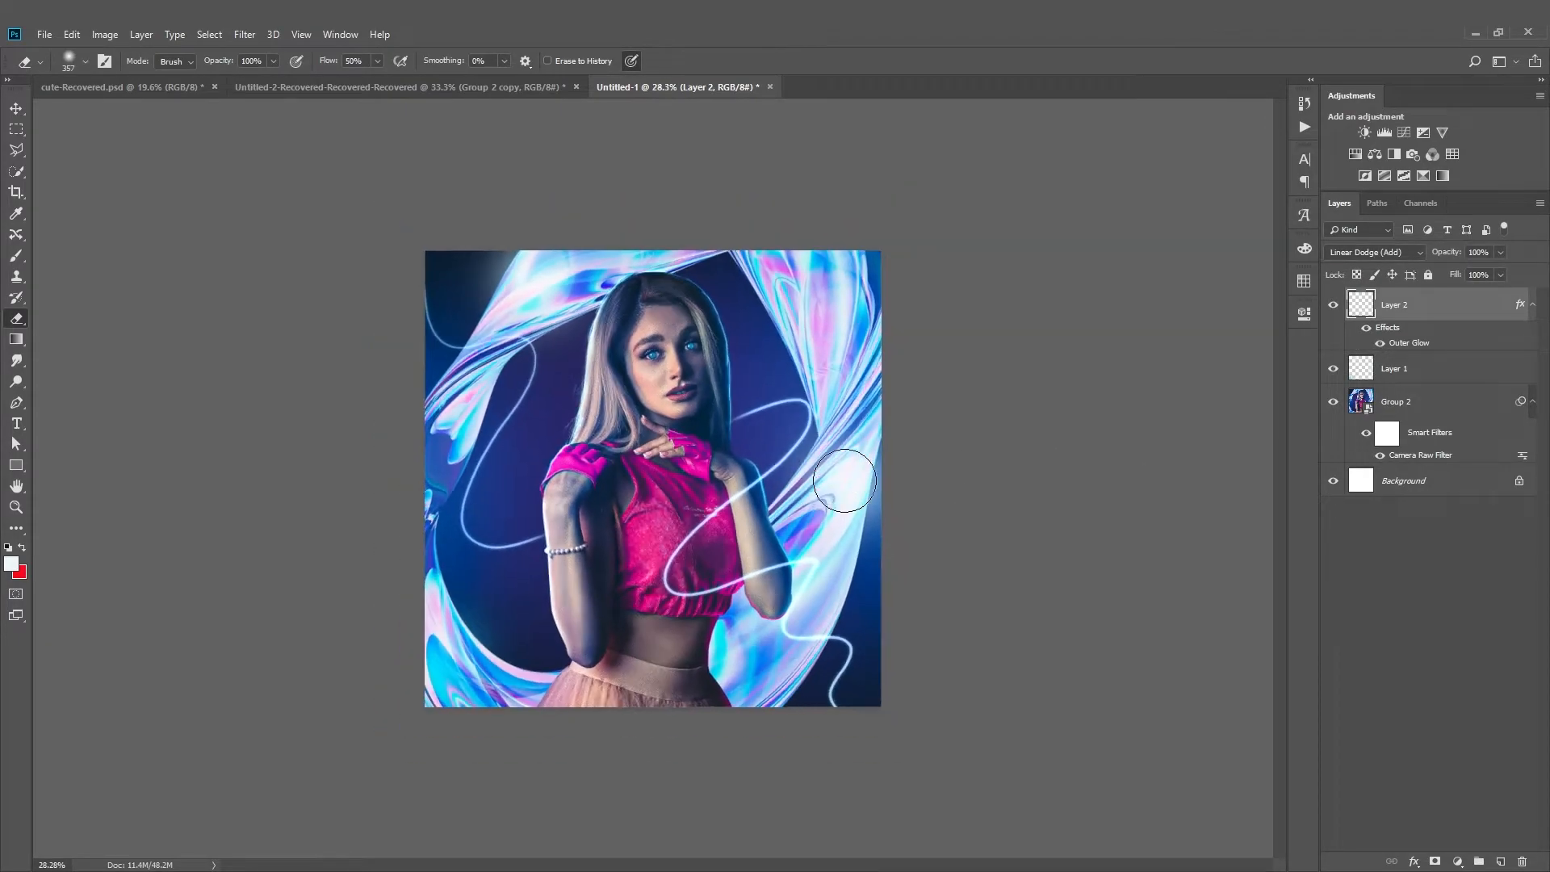
pyautogui.scroll(4, 845, 481)
# Add the text RUBY over the image and set its font to Akira Expanded Super Bold
pyautogui.click(17, 424)
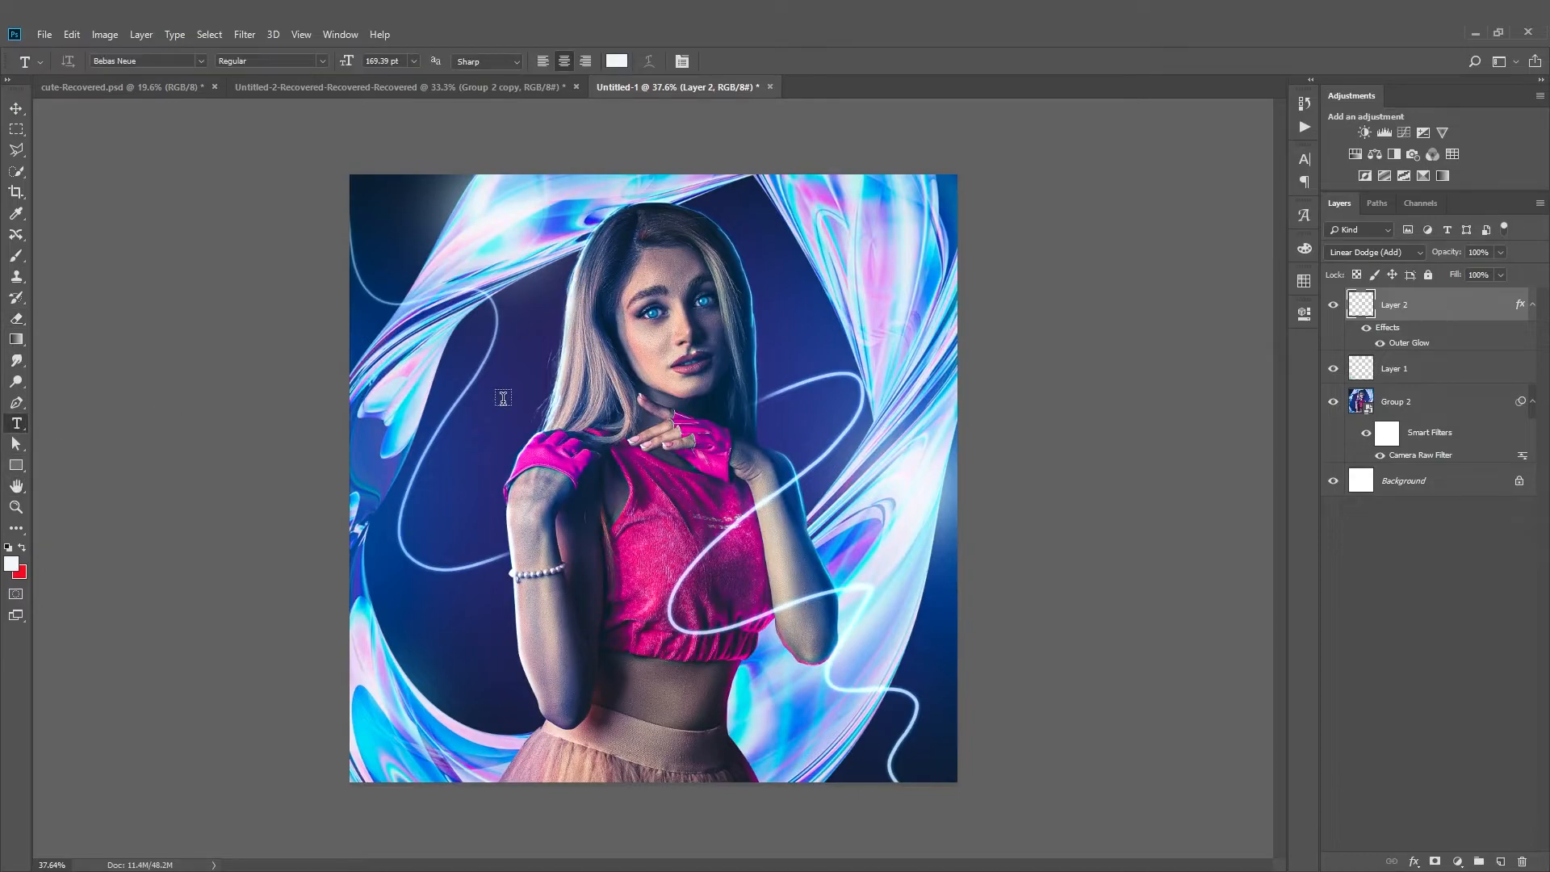
pyautogui.click(499, 399)
pyautogui.write('RUBY')
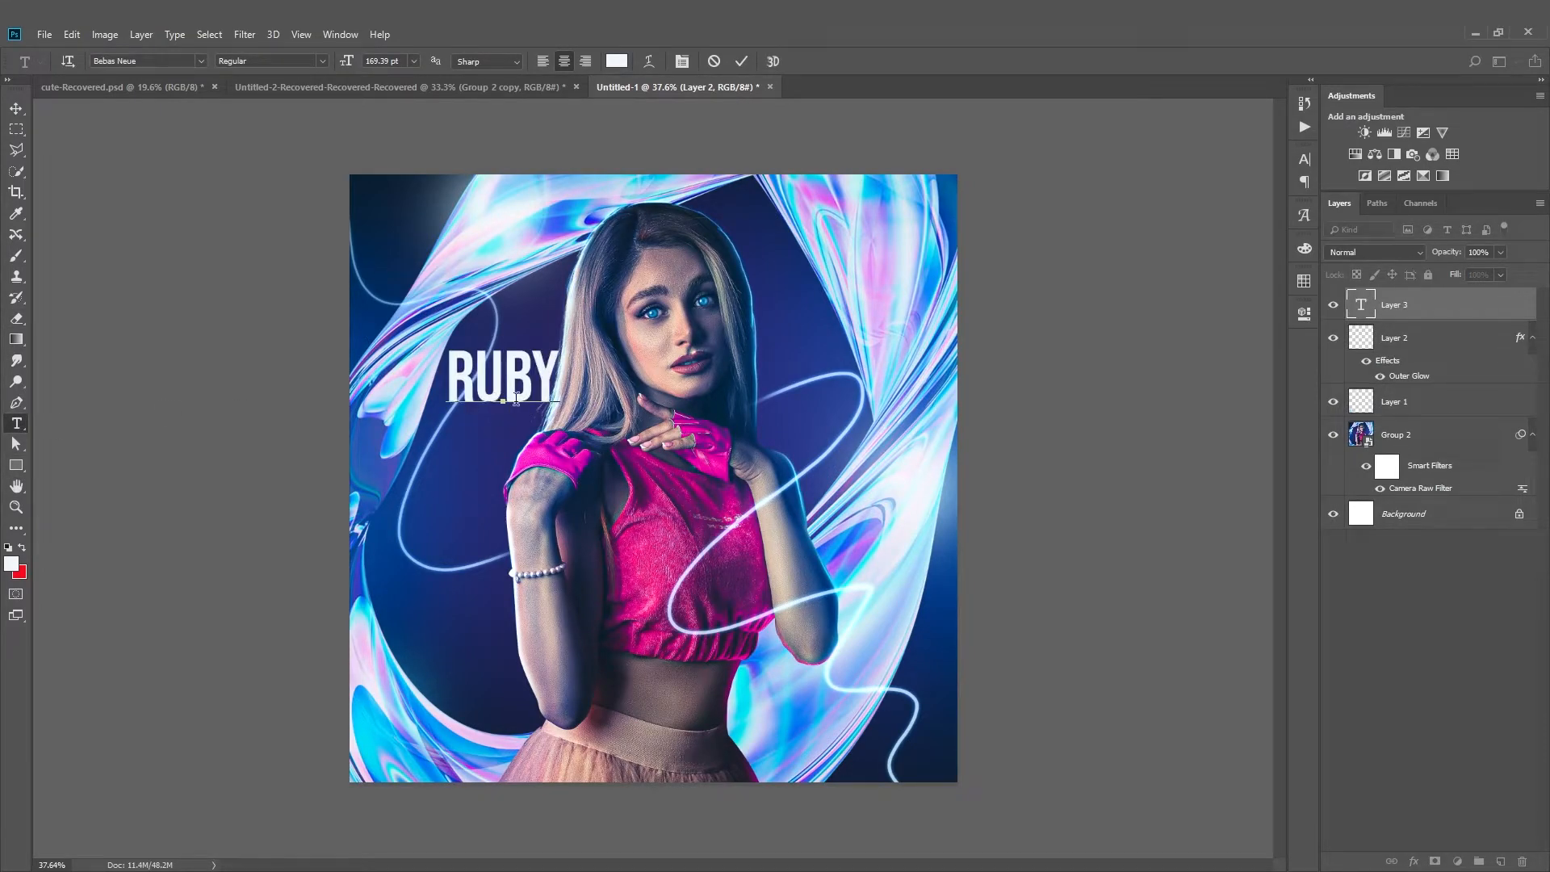
pyautogui.hotkey('ctrl', 'a')
pyautogui.write('akira')
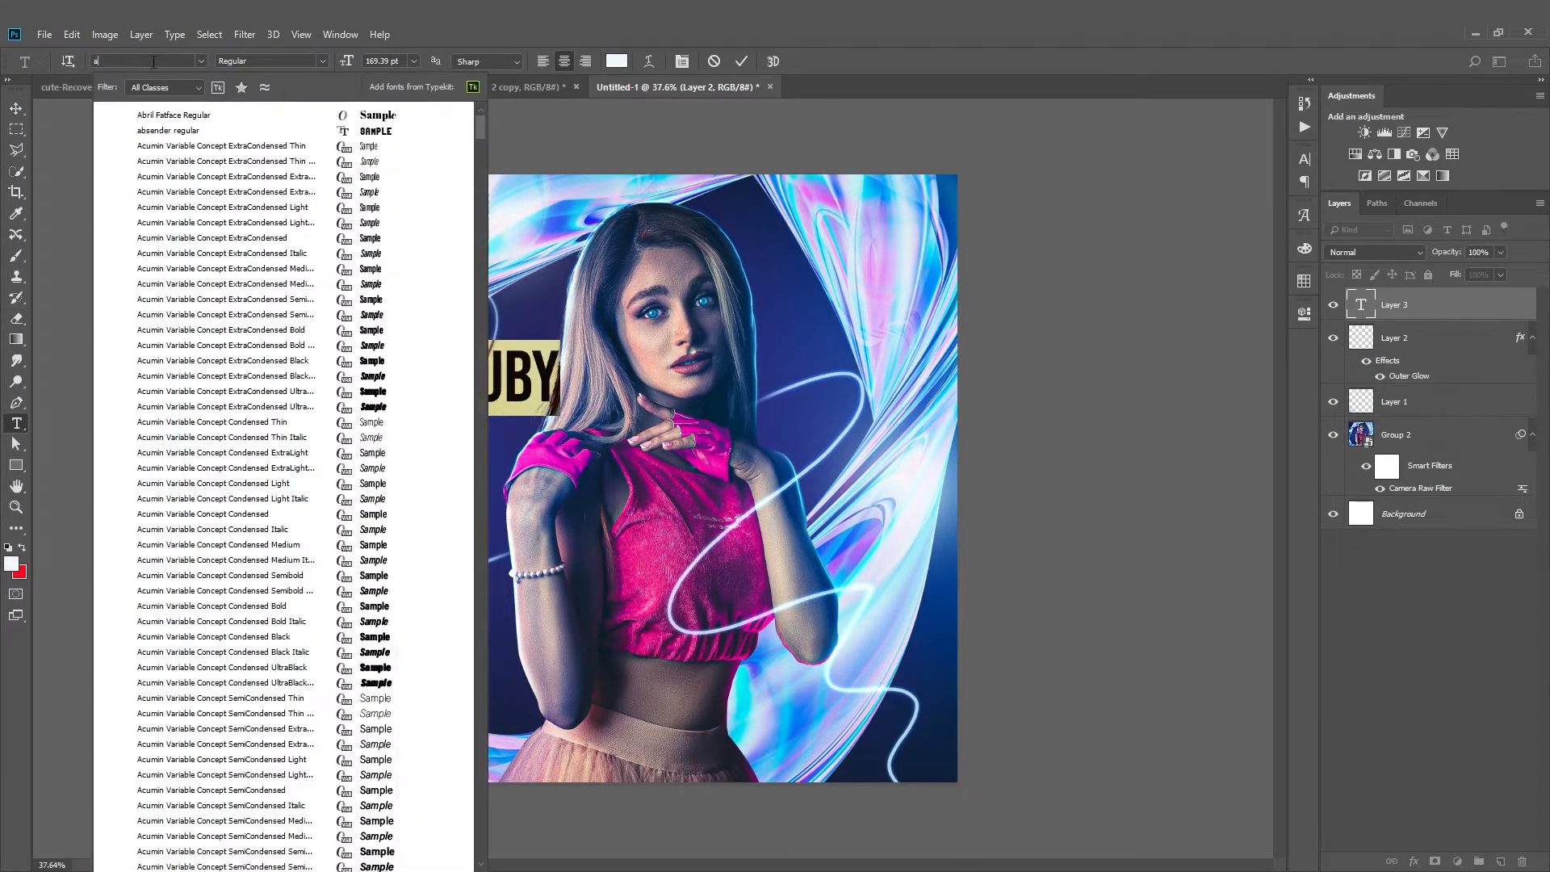
pyautogui.click(281, 117)
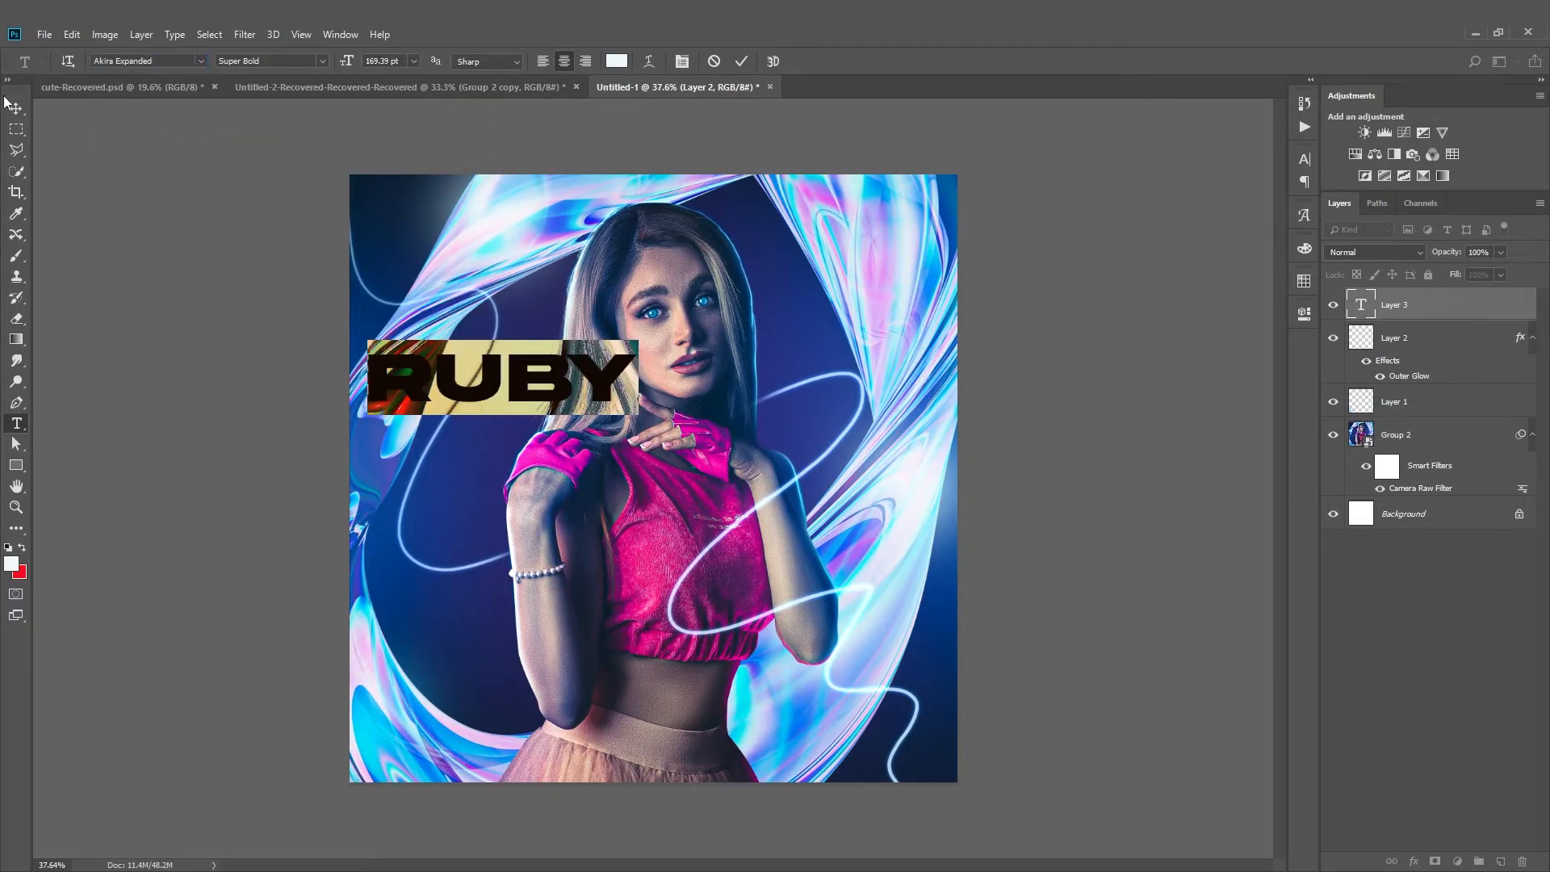
# Scale down the RUBY text, set its blend mode to Linear Dodge (Add) and place it on the skirt's waistband
pyautogui.click(16, 108)
pyautogui.moveTo(597, 370); pyautogui.dragTo(731, 404)
pyautogui.click(734, 62)
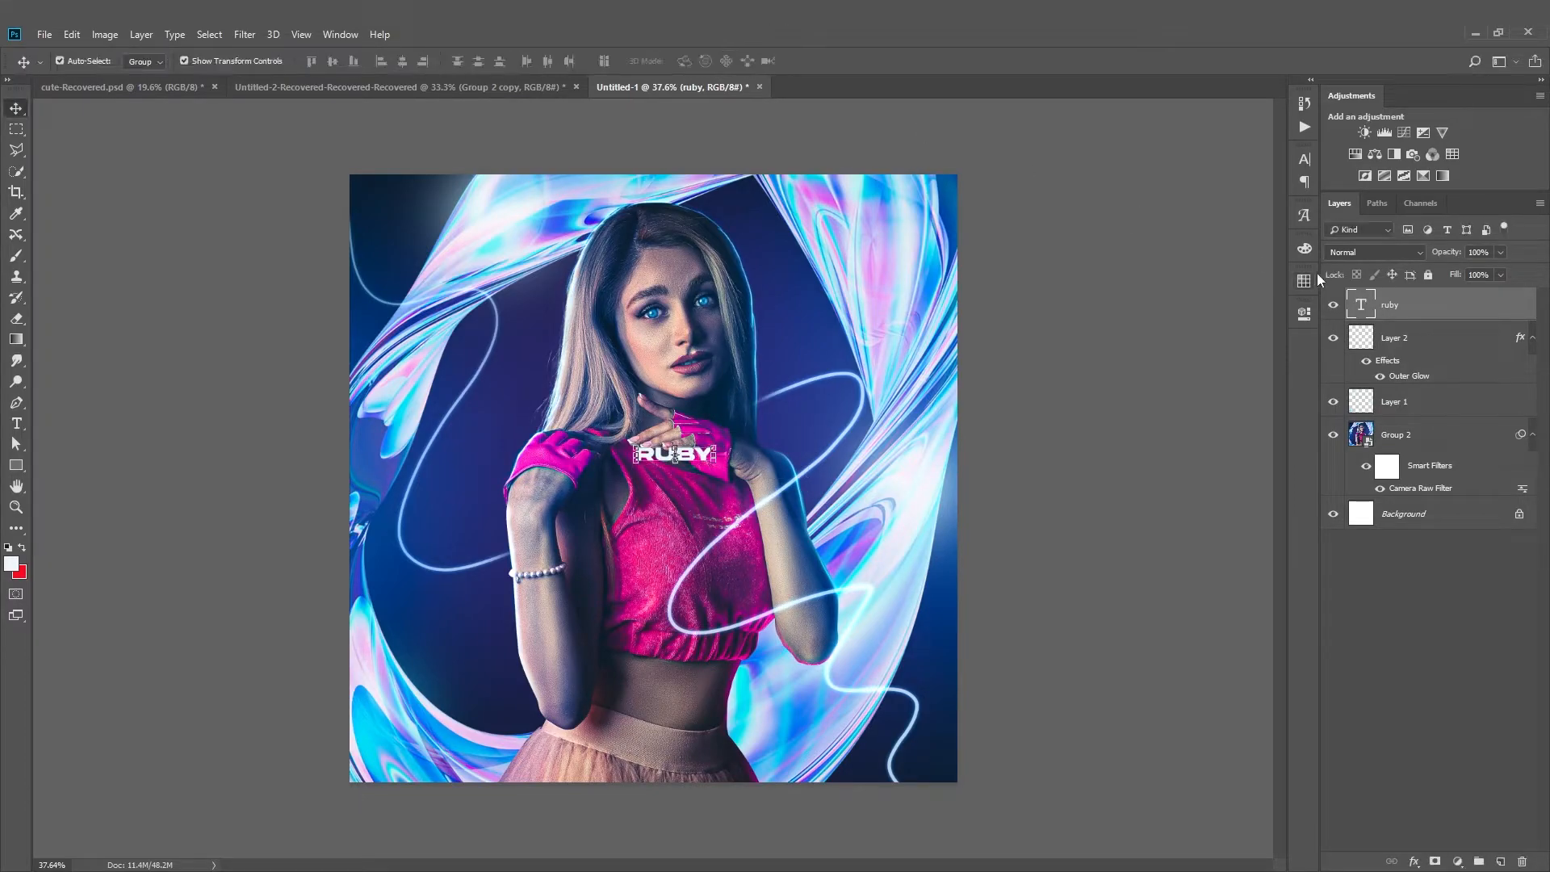
pyautogui.click(1371, 253)
pyautogui.click(1379, 413)
pyautogui.click(1082, 428)
pyautogui.moveTo(685, 450); pyautogui.dragTo(673, 741)
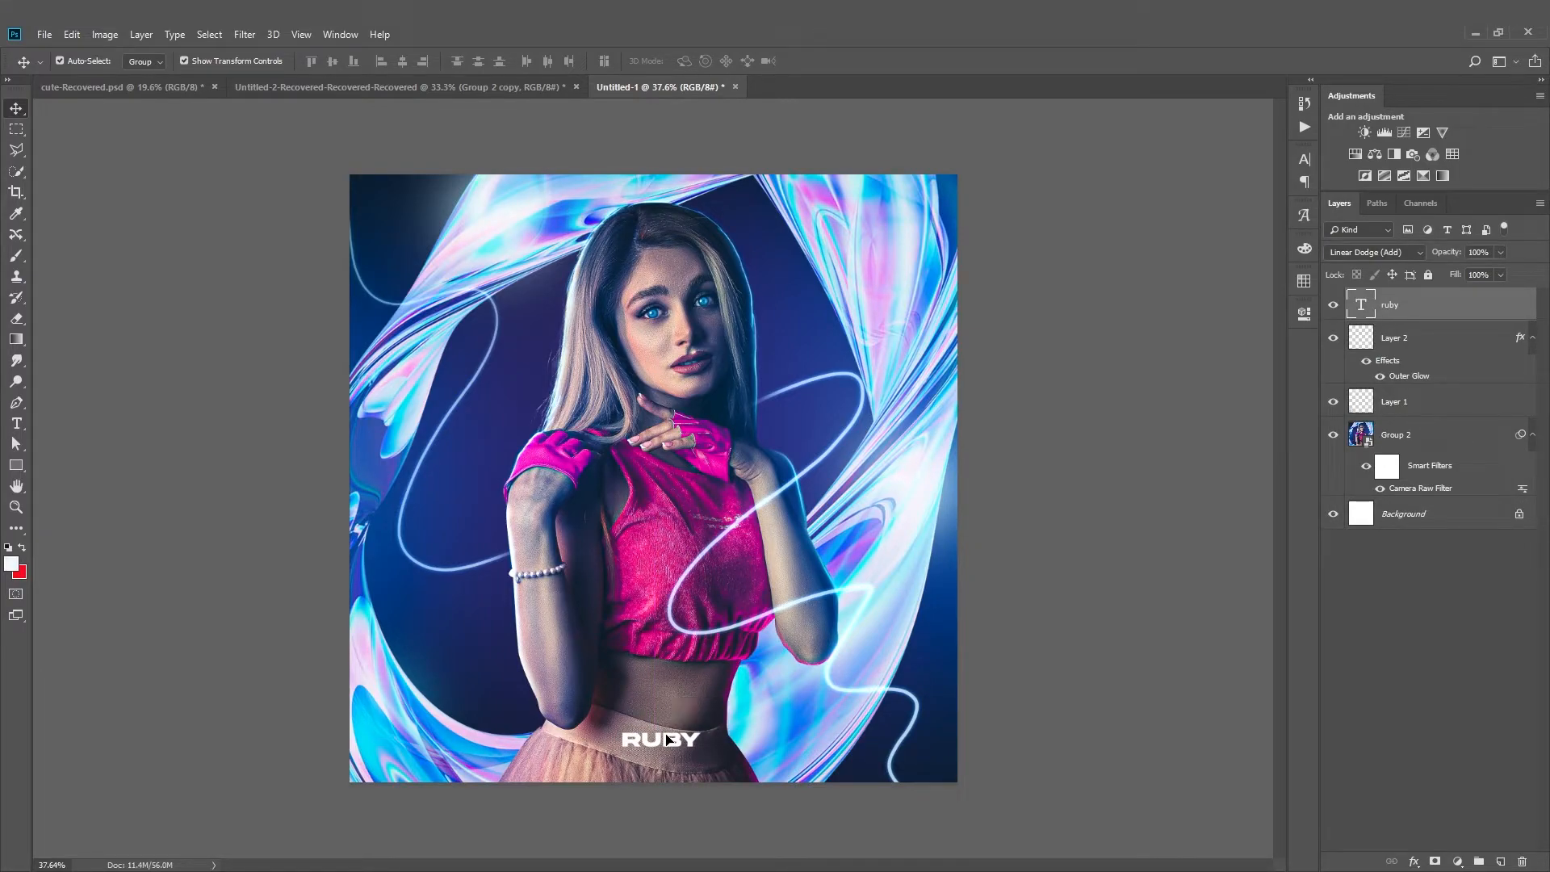
pyautogui.click(705, 806)
pyautogui.scroll(-4, 695, 714)
pyautogui.scroll(4, 689, 715)
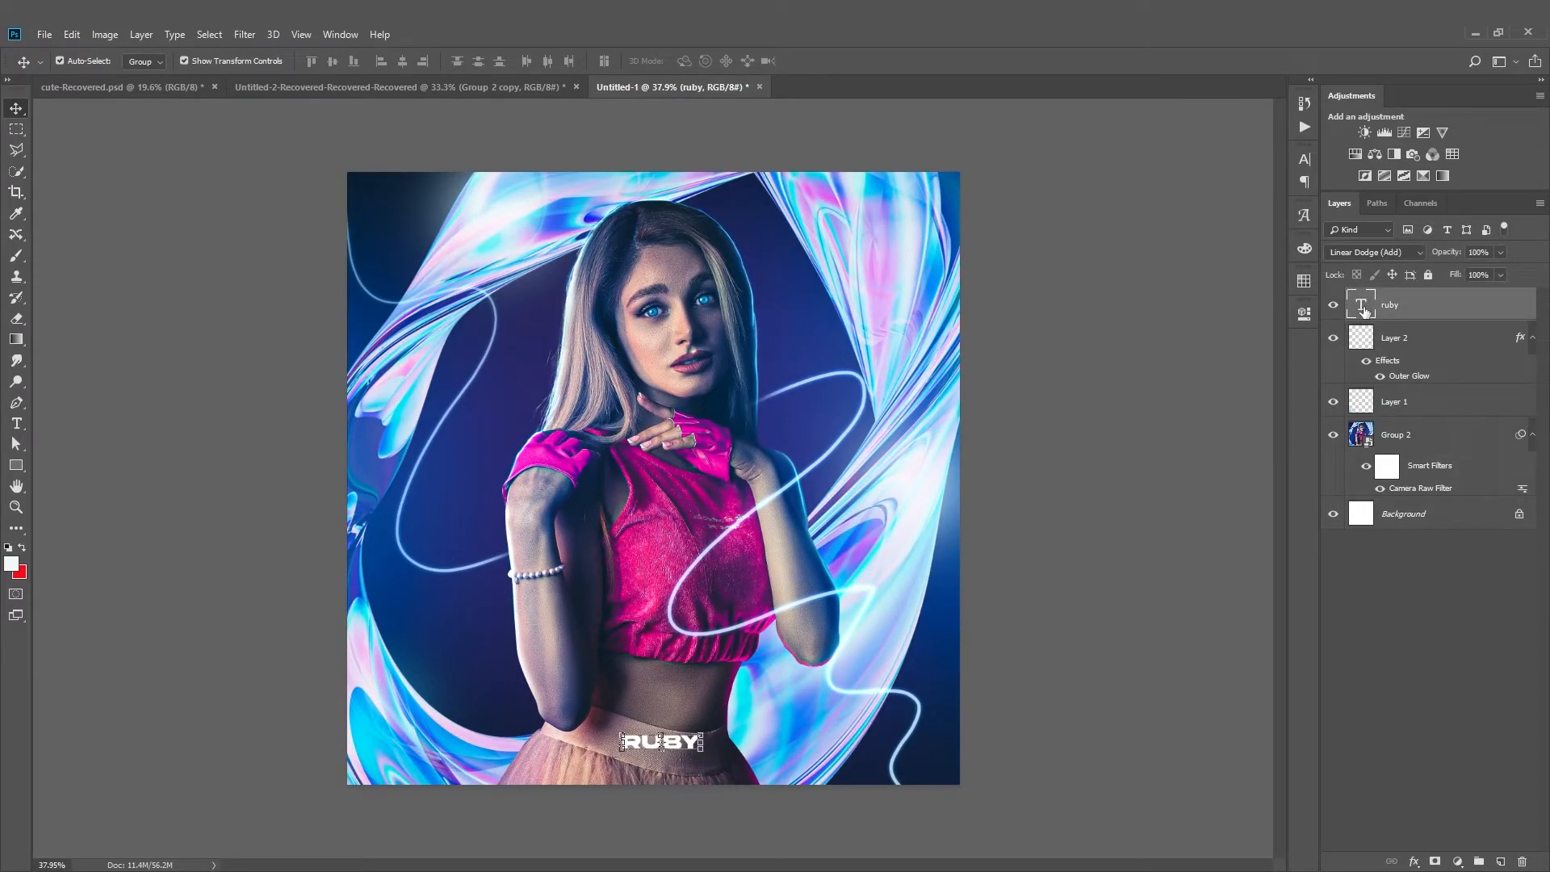
# Change the waistband text to ruby21
pyautogui.doubleClick(1362, 307)
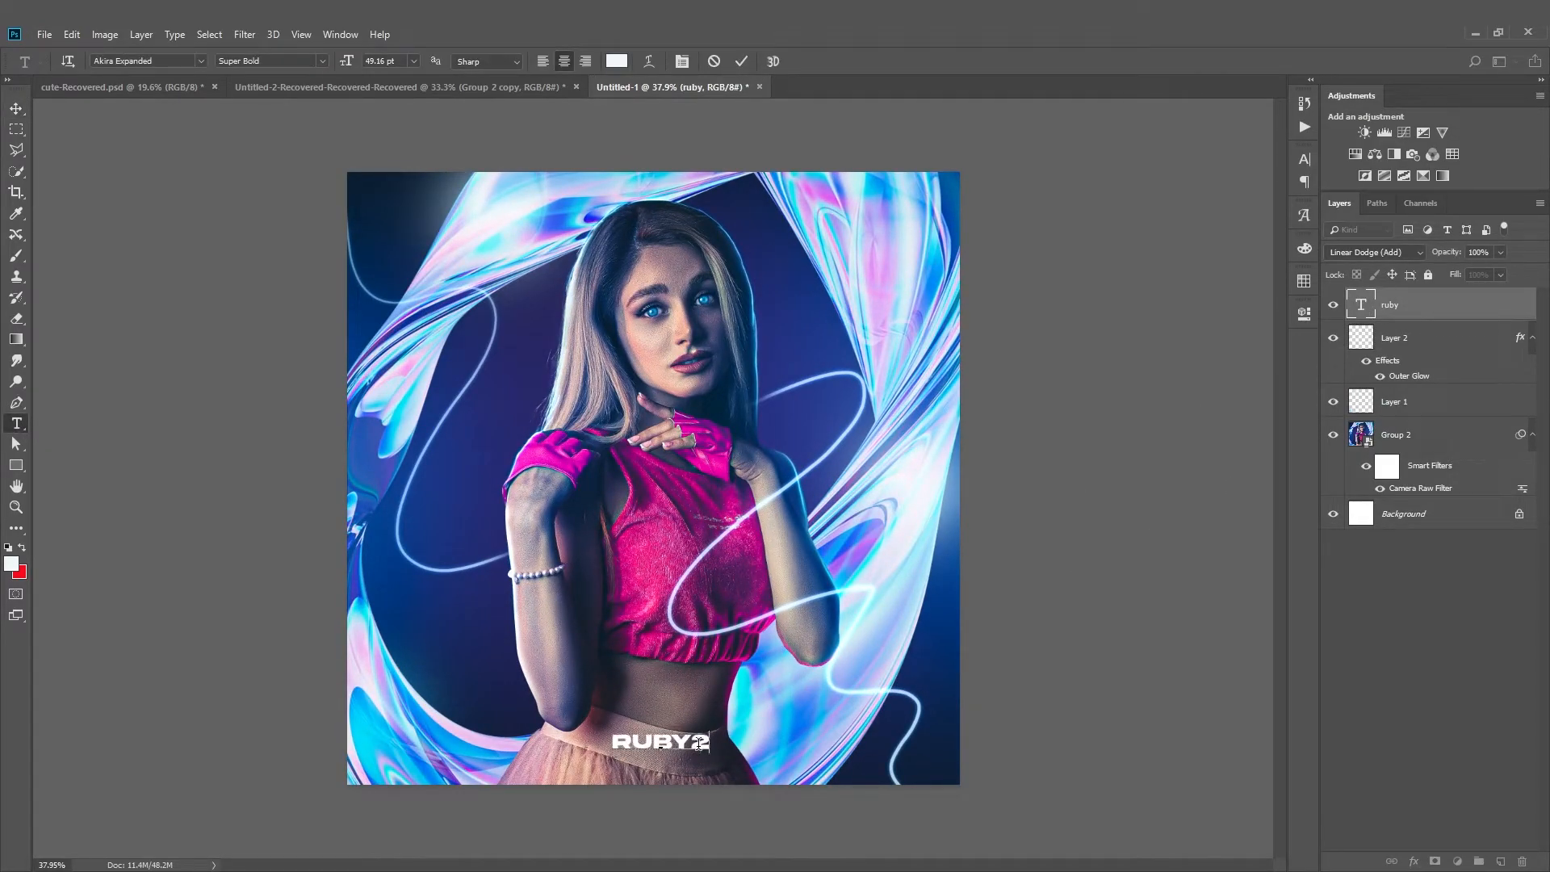
pyautogui.click(178, 352)
pyautogui.scroll(-3, 854, 789)
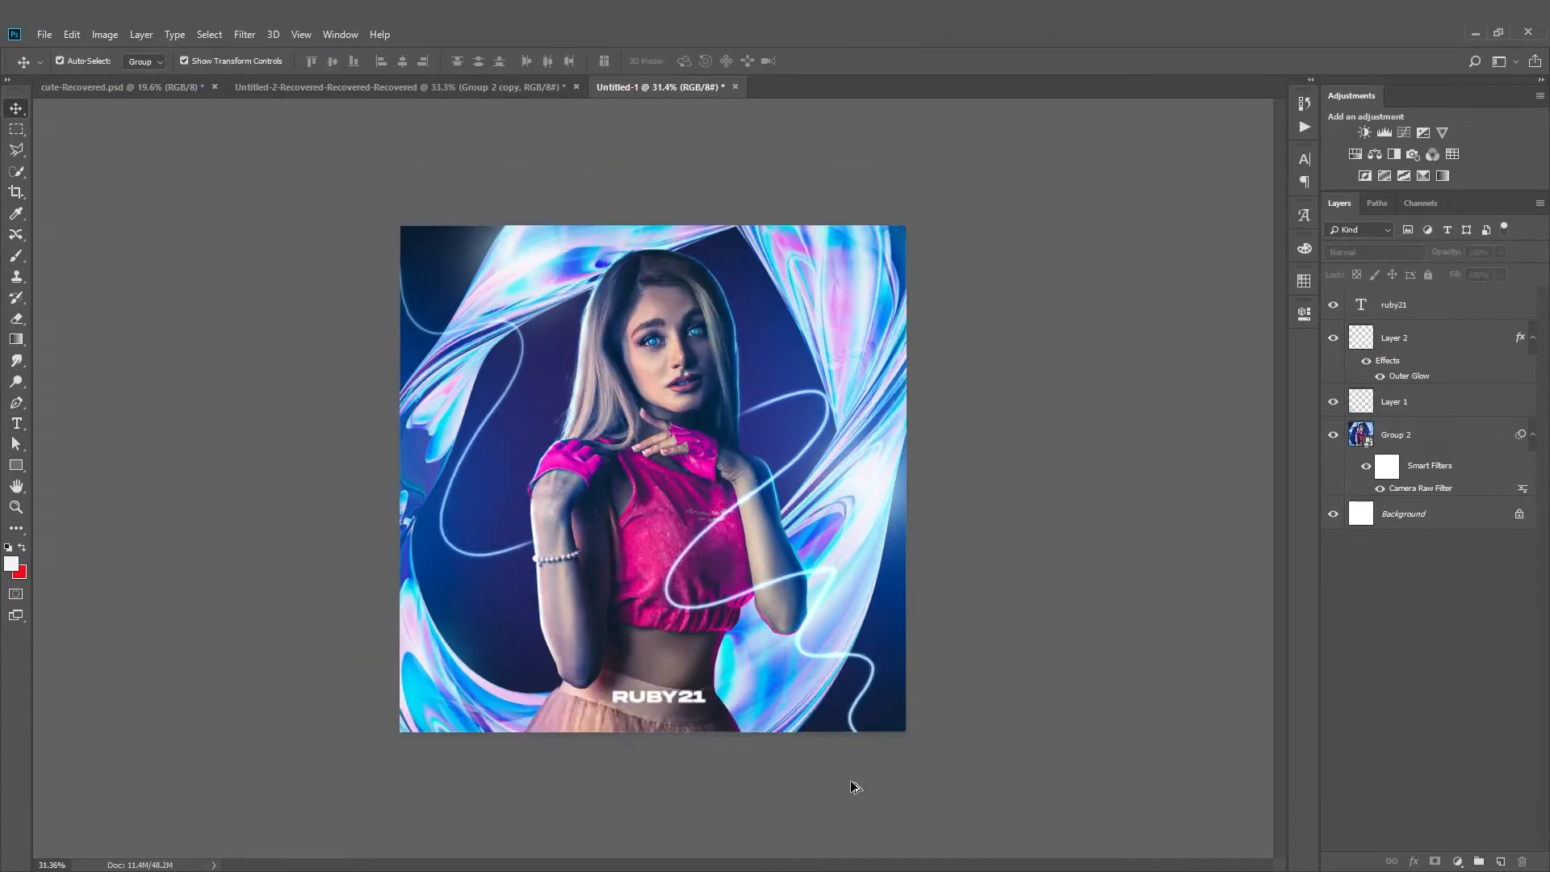
# Scale the RUBY21 text to 63.96% and centre it on the waistband
pyautogui.scroll(2, 792, 736)
pyautogui.moveTo(702, 716); pyautogui.dragTo(695, 701)
pyautogui.hotkey('ctrl', 't')
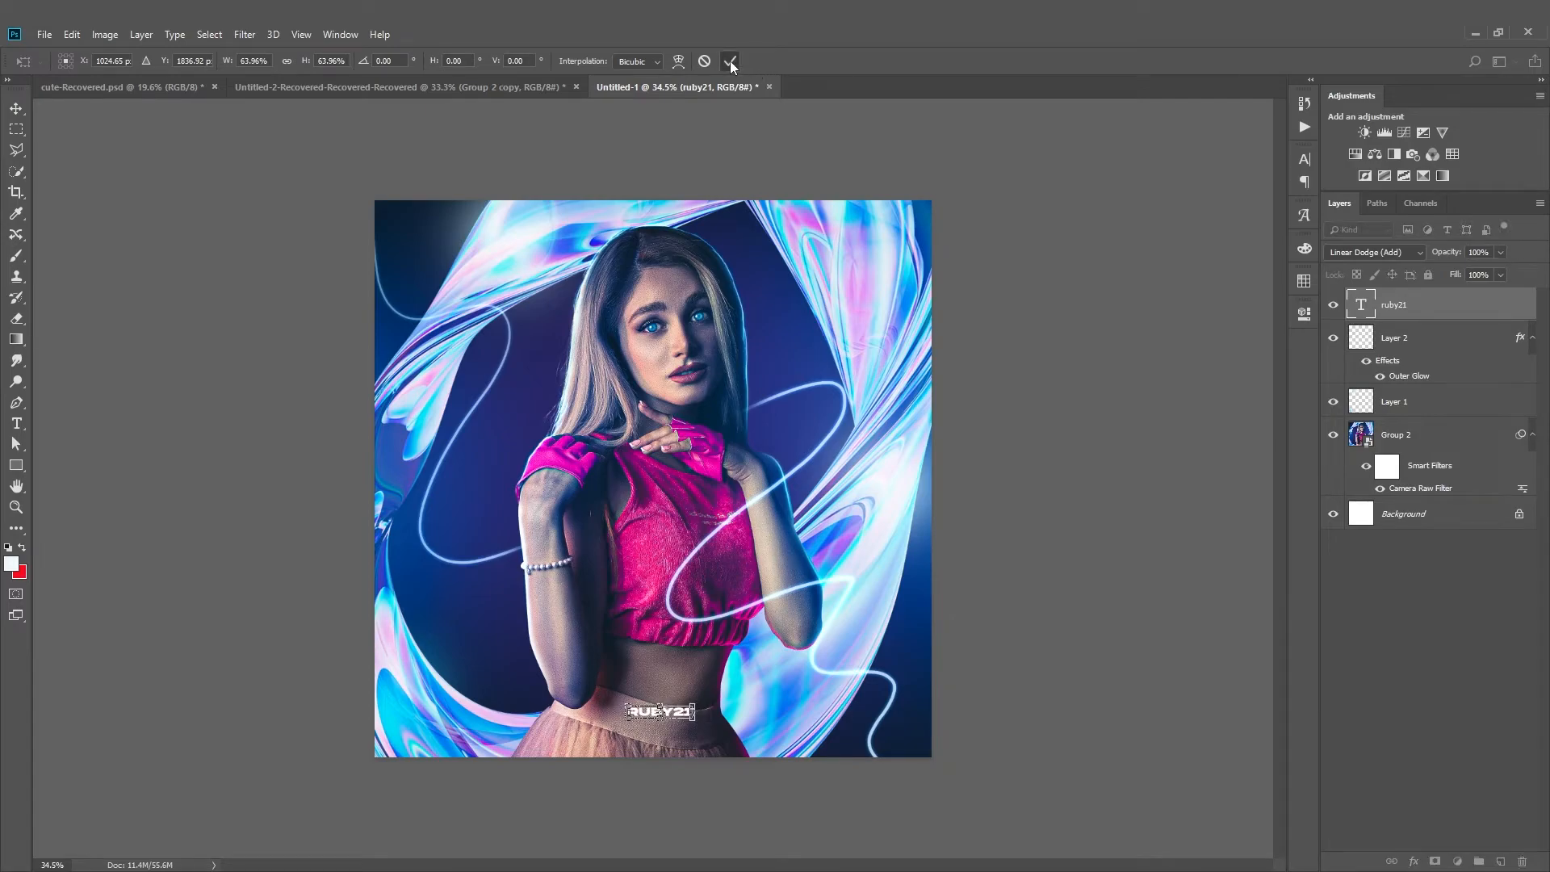
pyautogui.click(777, 782)
pyautogui.scroll(-4, 735, 734)
pyautogui.scroll(4, 734, 730)
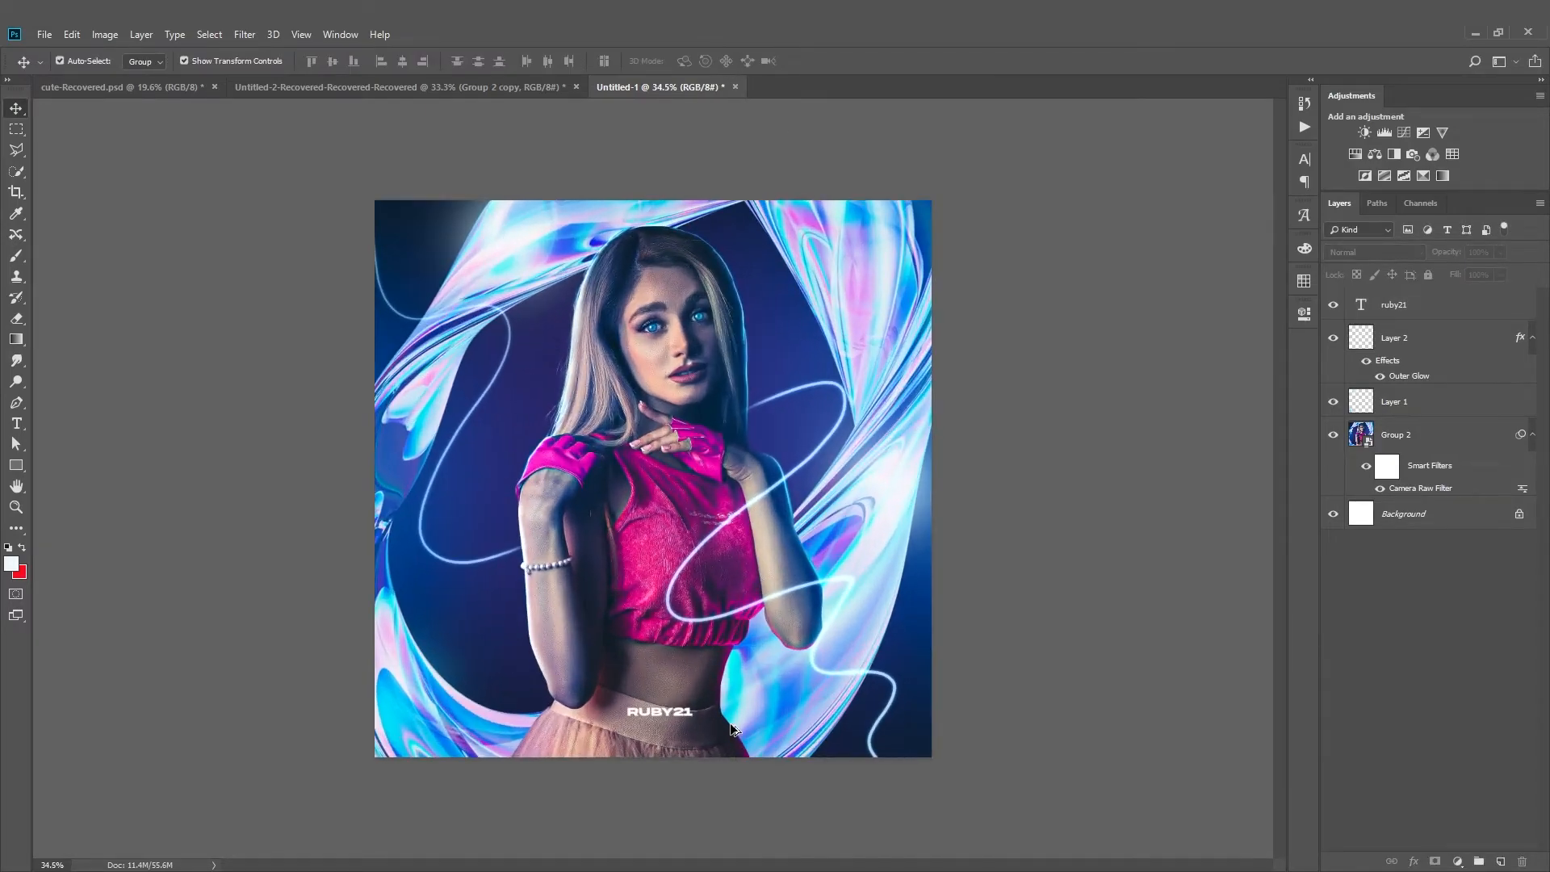
# Try a duplicate of the RUBY21 text in the image's upper-left corner
pyautogui.keyDown('alt'); pyautogui.moveTo(665, 712); pyautogui.dragTo(406, 236); pyautogui.keyUp('alt')
pyautogui.hotkey('ctrl', 'z')
pyautogui.click(981, 420)
pyautogui.scroll(-3, 816, 531)
pyautogui.scroll(2, 773, 576)
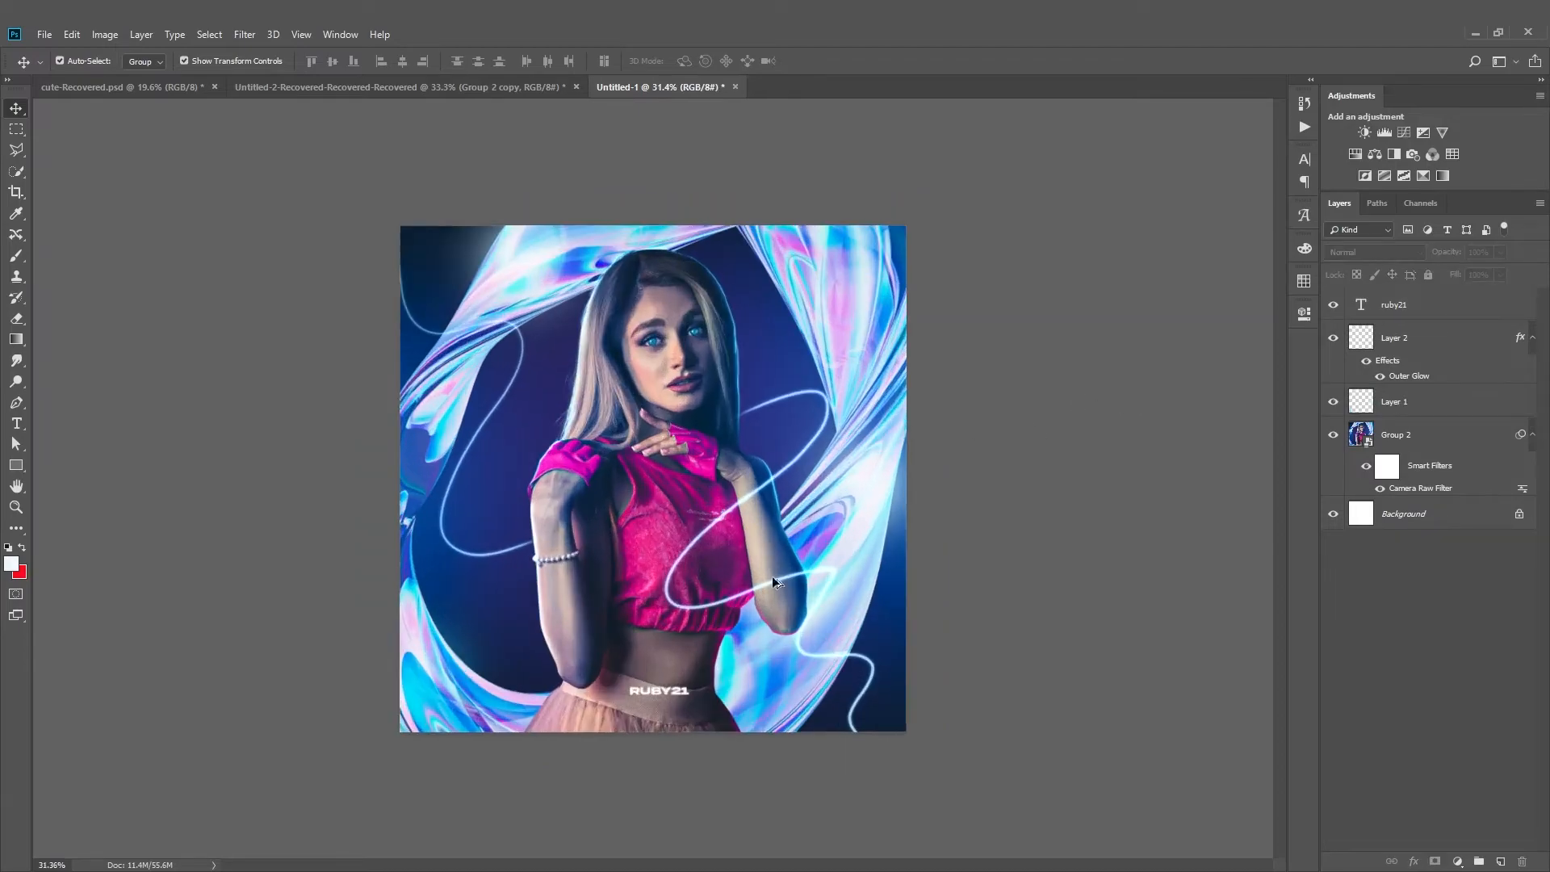
# Try the RUBY21 text at other positions higher up in the image
pyautogui.click(669, 691)
pyautogui.click(1002, 464)
pyautogui.moveTo(688, 690); pyautogui.dragTo(790, 474)
pyautogui.moveTo(749, 380); pyautogui.dragTo(685, 242)
pyautogui.hotkey('ctrl', 'z')
pyautogui.click(1024, 480)
pyautogui.scroll(-3, 931, 557)
pyautogui.scroll(3, 934, 563)
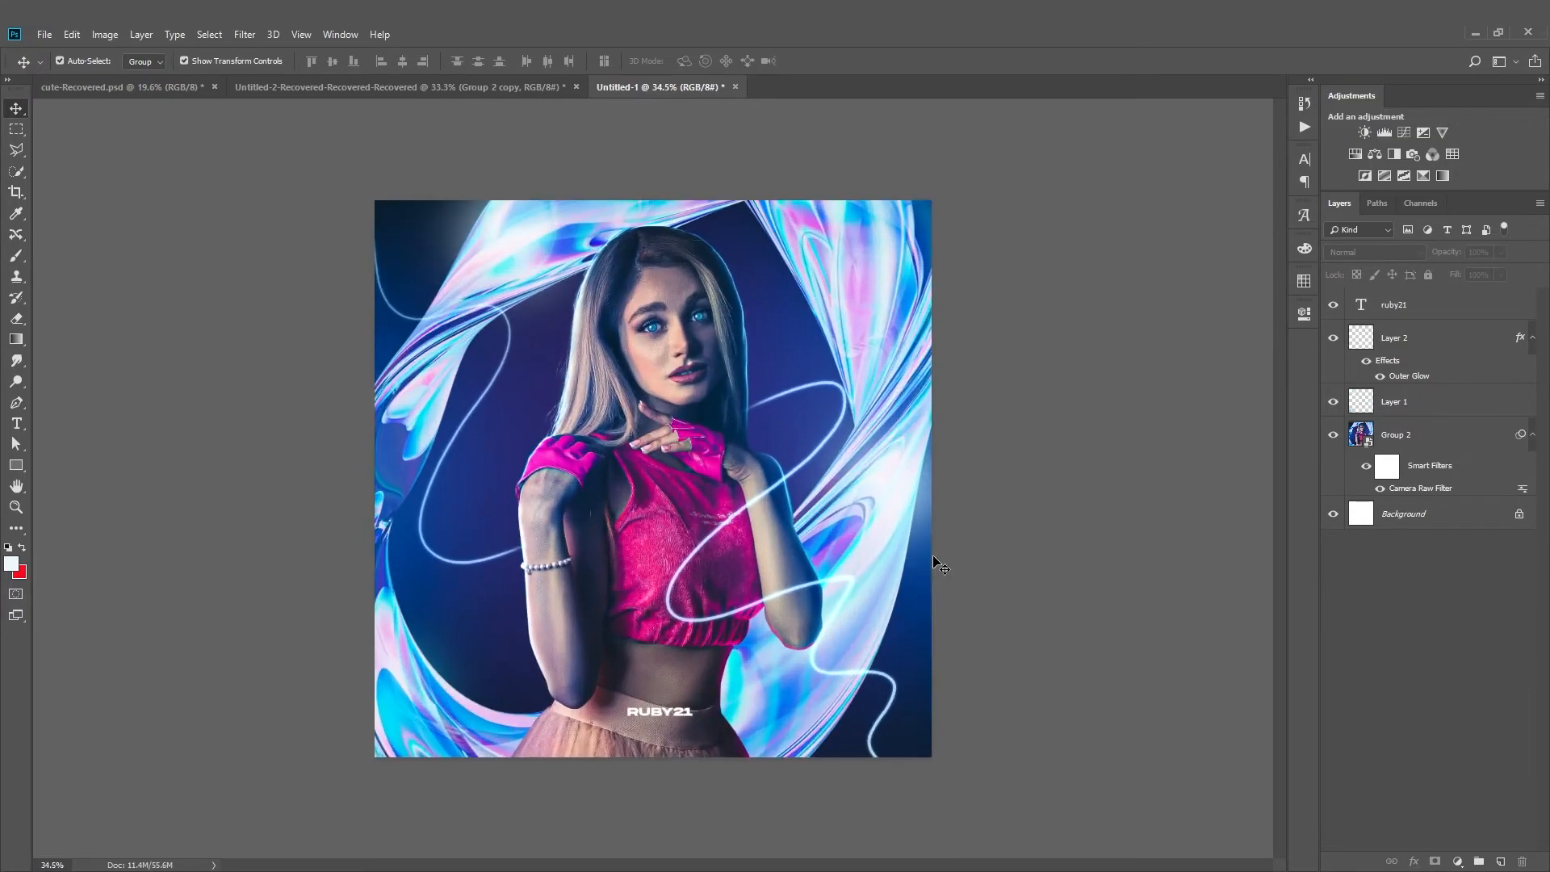